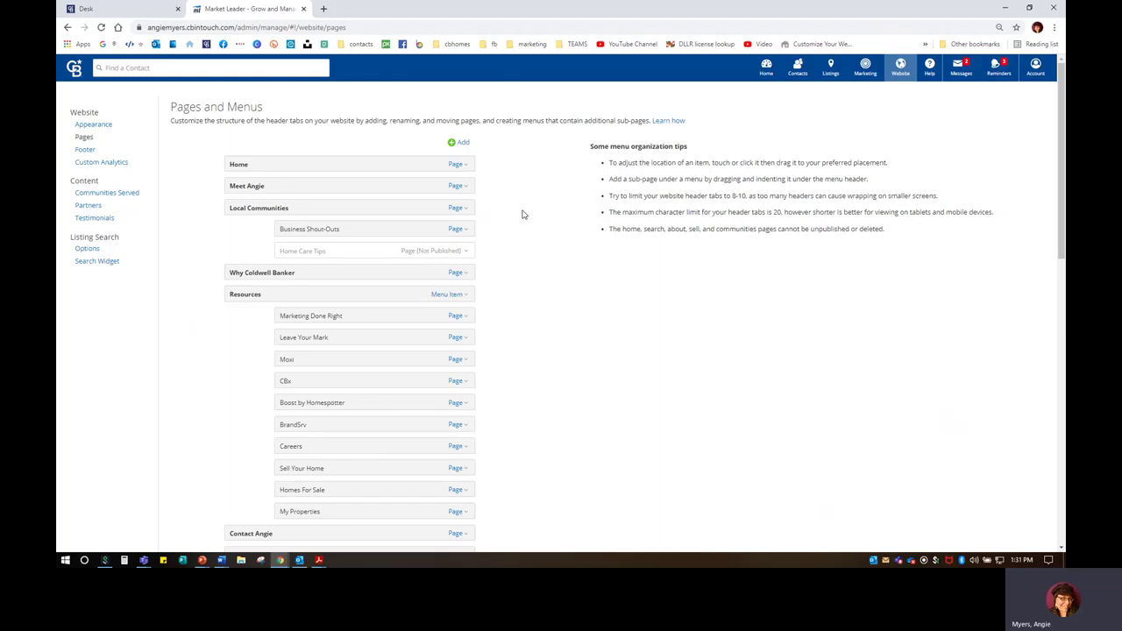
# Step: Nest Monthly Newsletter under Weekly Wisdom, save the menu, and open a new browser tab
pyautogui.scroll(-3, 544, 351)
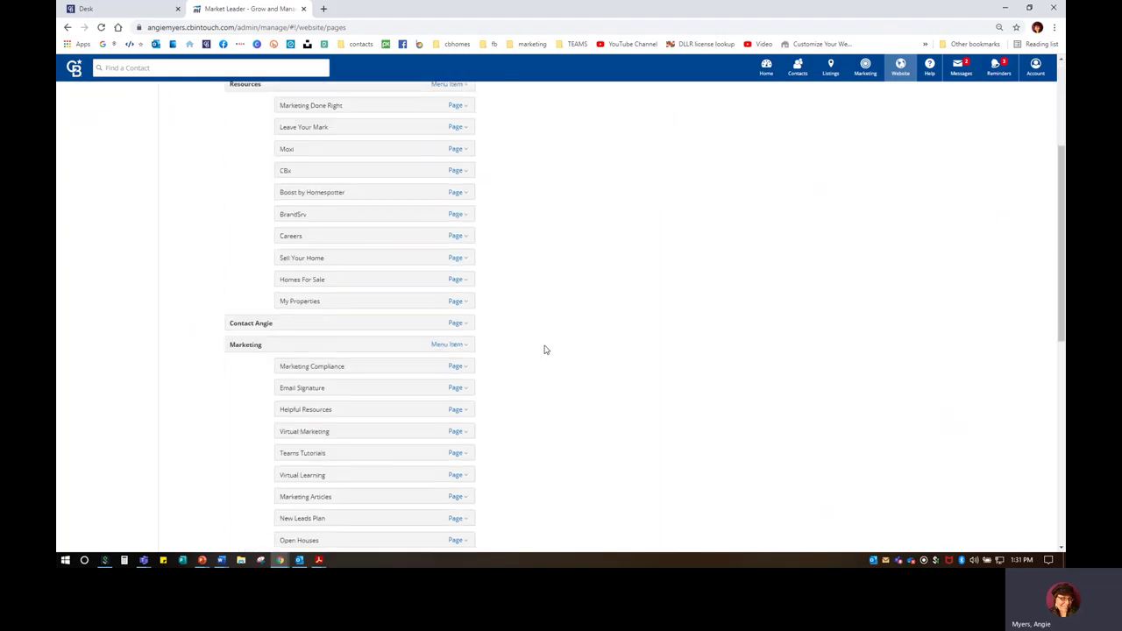
pyautogui.scroll(-5, 539, 389)
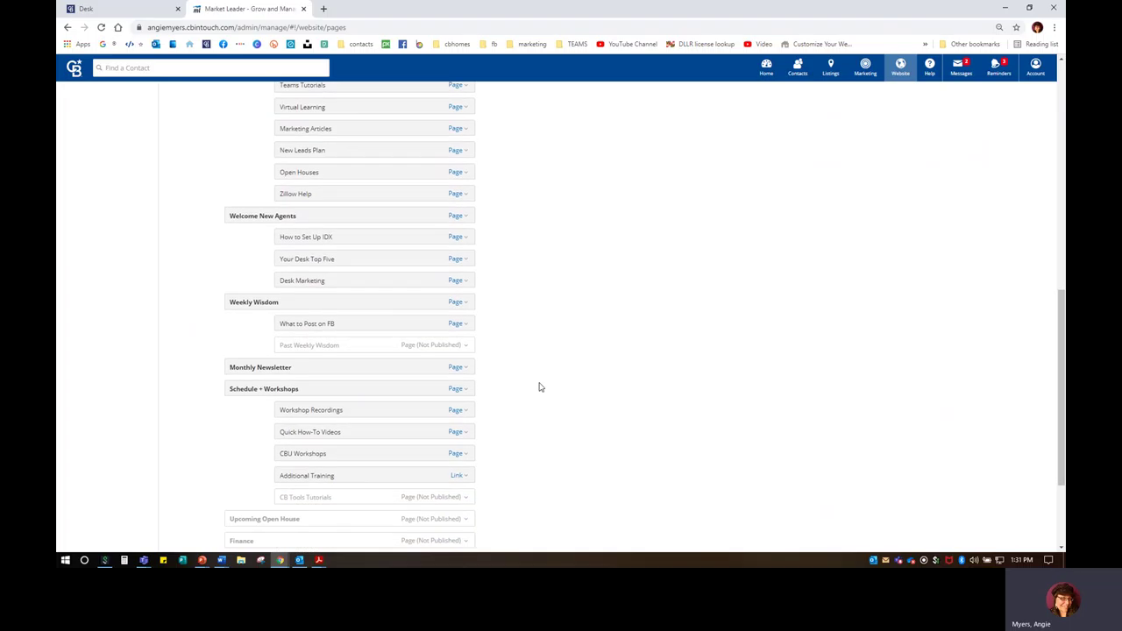
pyautogui.moveTo(241, 368); pyautogui.dragTo(307, 342)
pyautogui.scroll(-1, 263, 441)
pyautogui.click(241, 464)
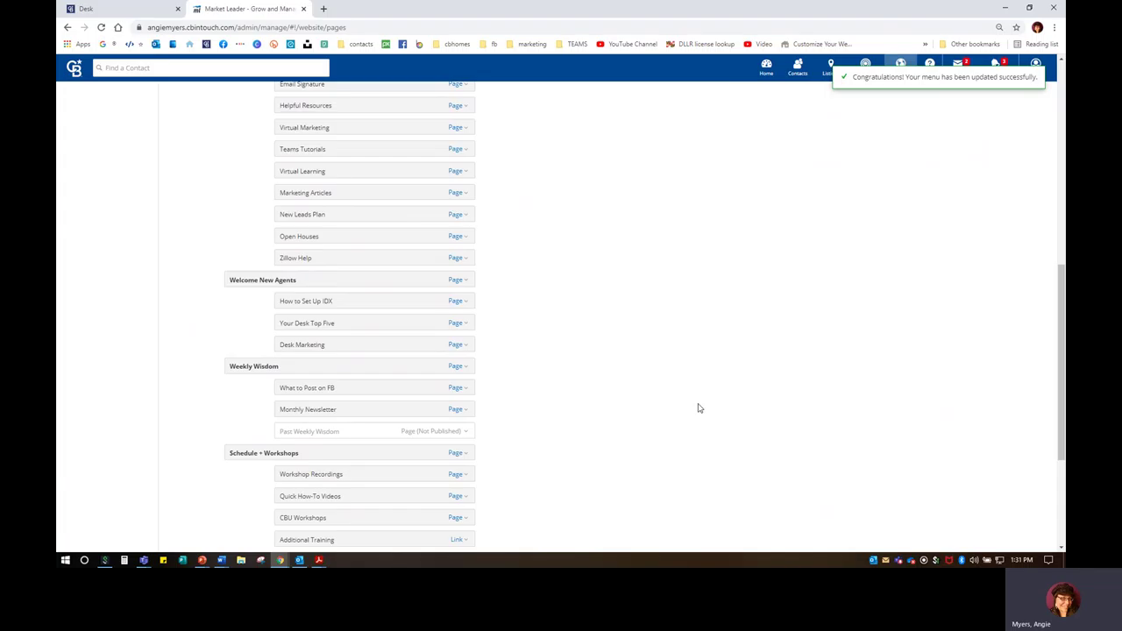
pyautogui.scroll(3, 541, 355)
pyautogui.scroll(3, 541, 355)
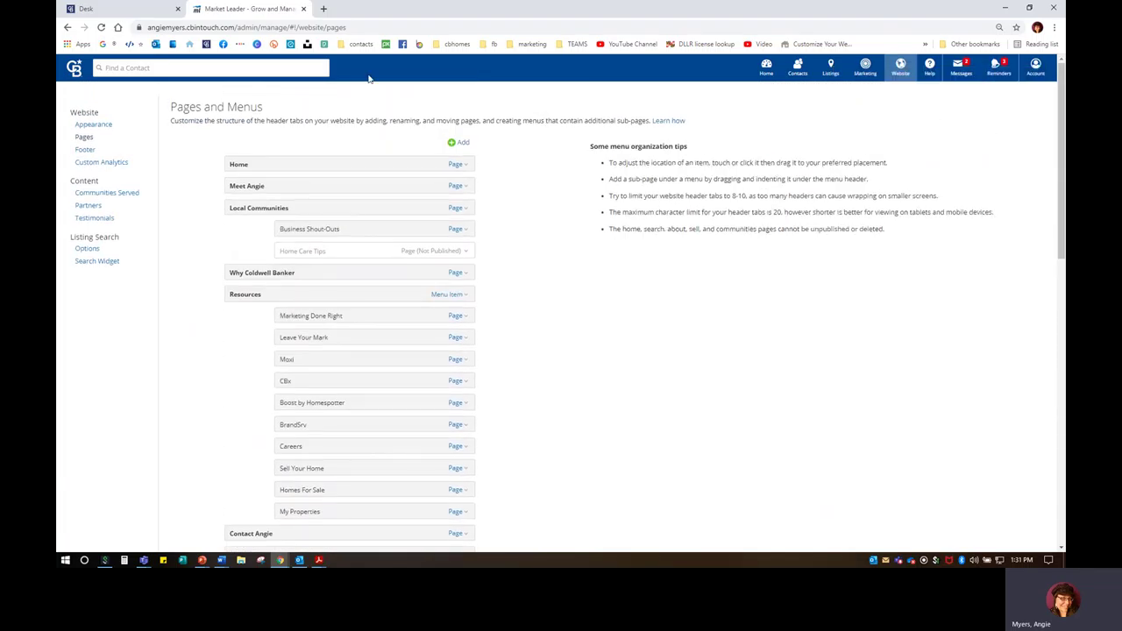
pyautogui.click(323, 8)
# Step: Open the live agent website from the bookmark, then return to the Market Leader pages list
pyautogui.click(189, 44)
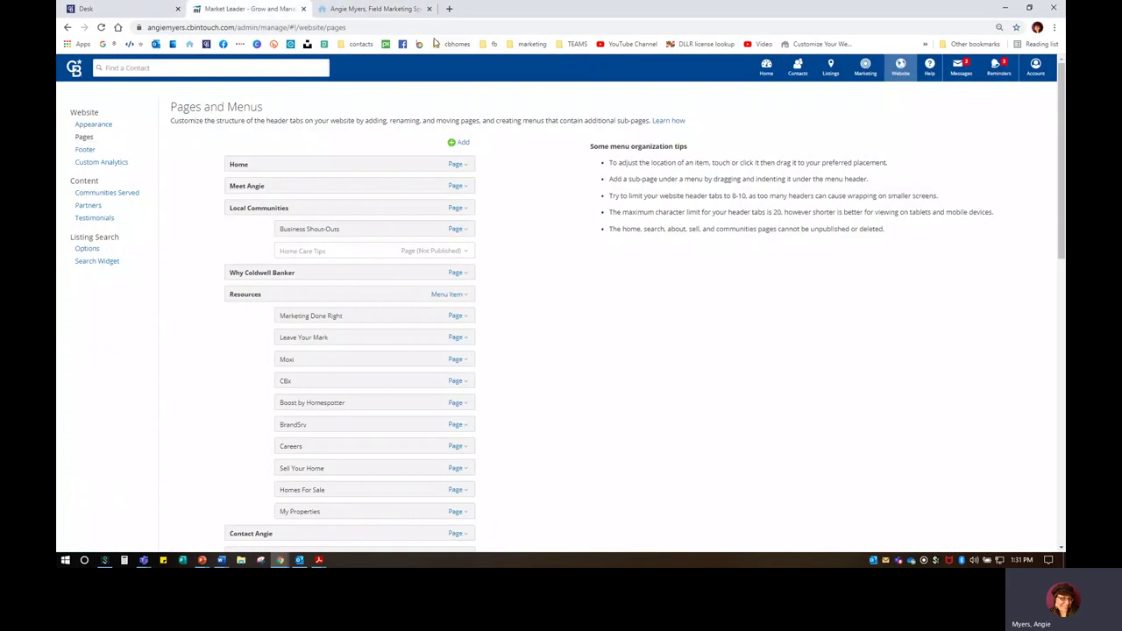
pyautogui.click(198, 9)
pyautogui.click(461, 145)
pyautogui.scroll(-15, 548, 389)
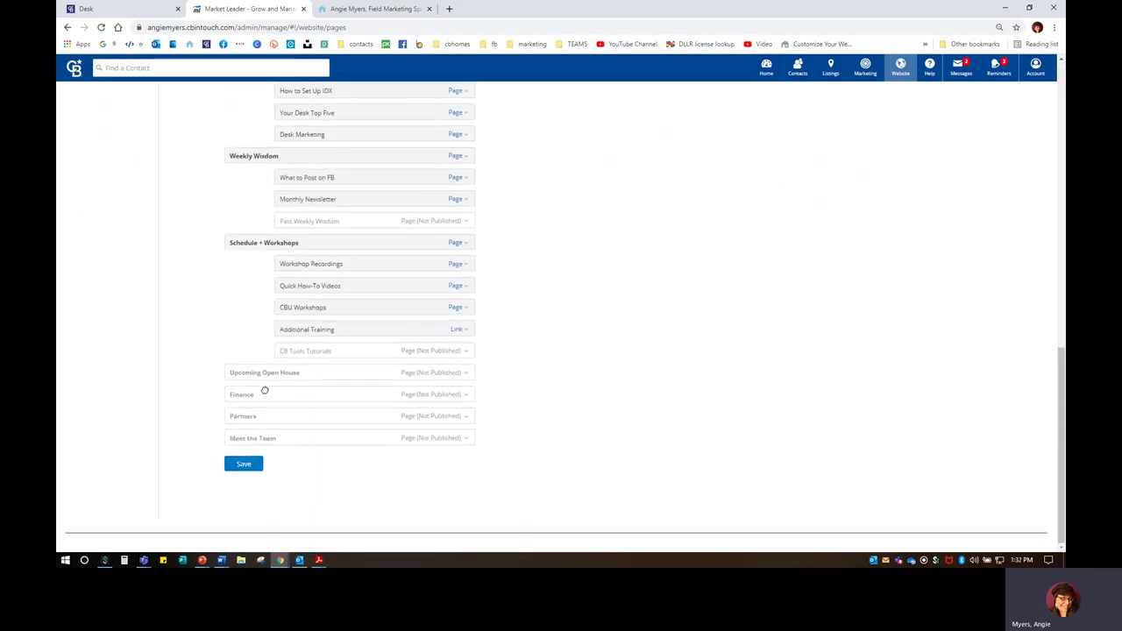
# Step: Zoom the browser to 125% and briefly check the Upcoming Open House page options
pyautogui.click(263, 373)
pyautogui.hotkey('ctrl', '+')
pyautogui.hotkey('ctrl', '+')
pyautogui.hotkey('ctrl', '+')
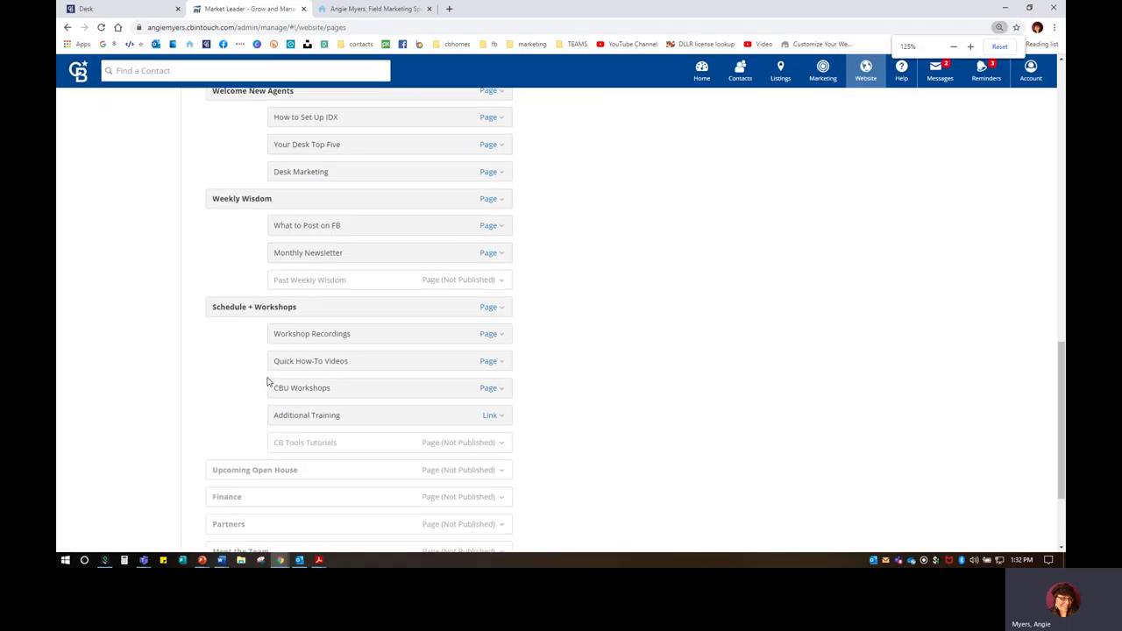
pyautogui.click(291, 298)
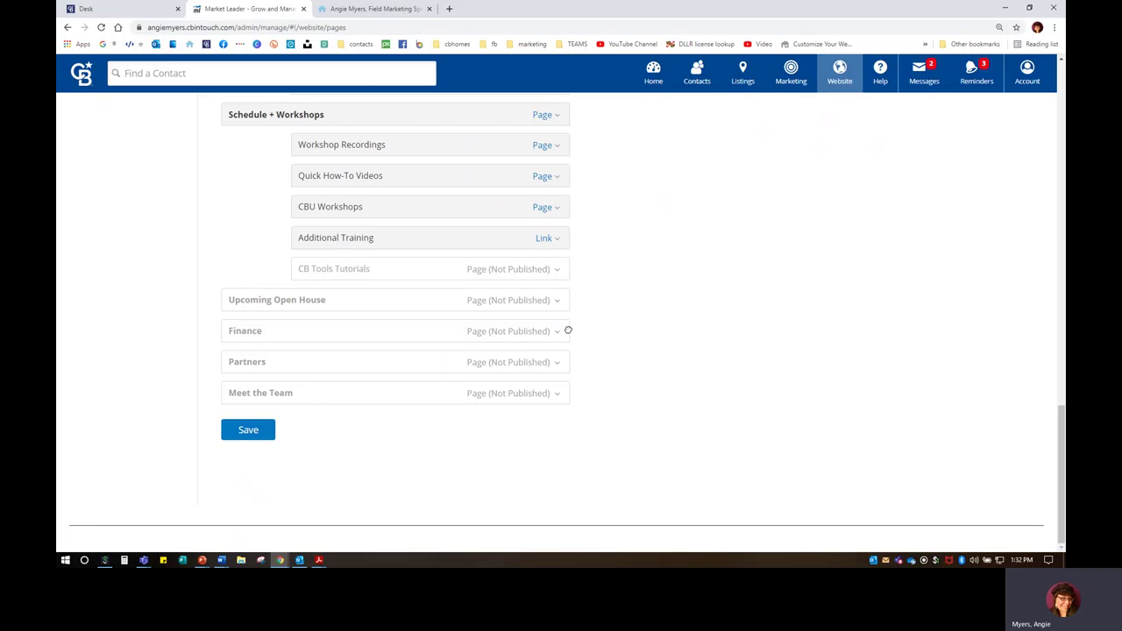
pyautogui.click(497, 303)
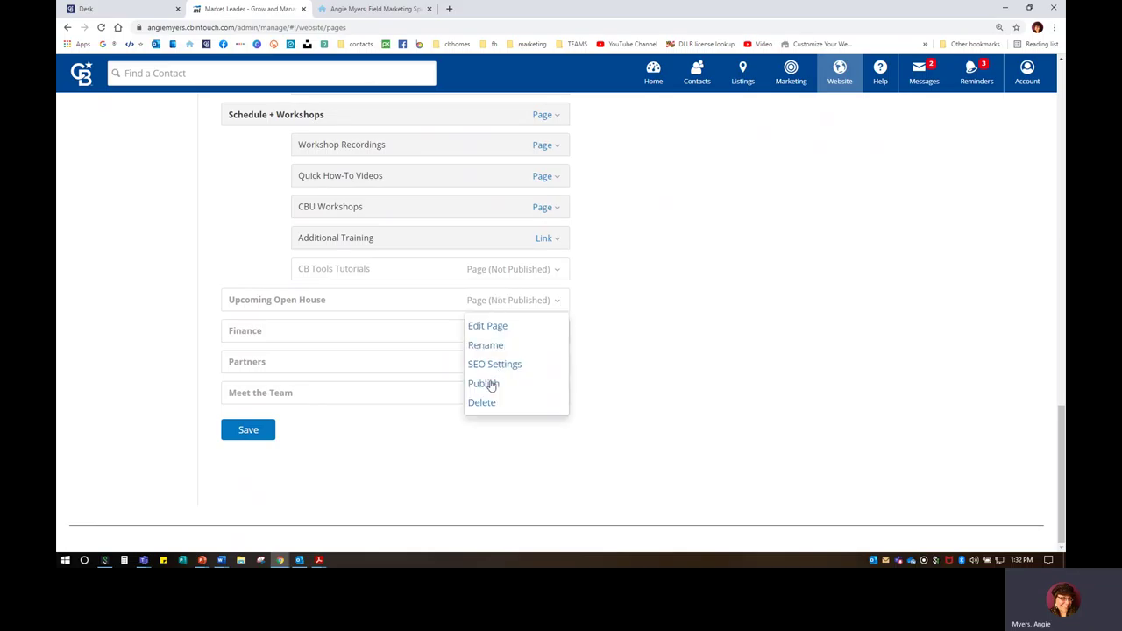
pyautogui.click(674, 334)
# Step: Open and cancel the Add page form, then open Upcoming Open House's page options
pyautogui.scroll(8, 638, 349)
pyautogui.scroll(8, 639, 347)
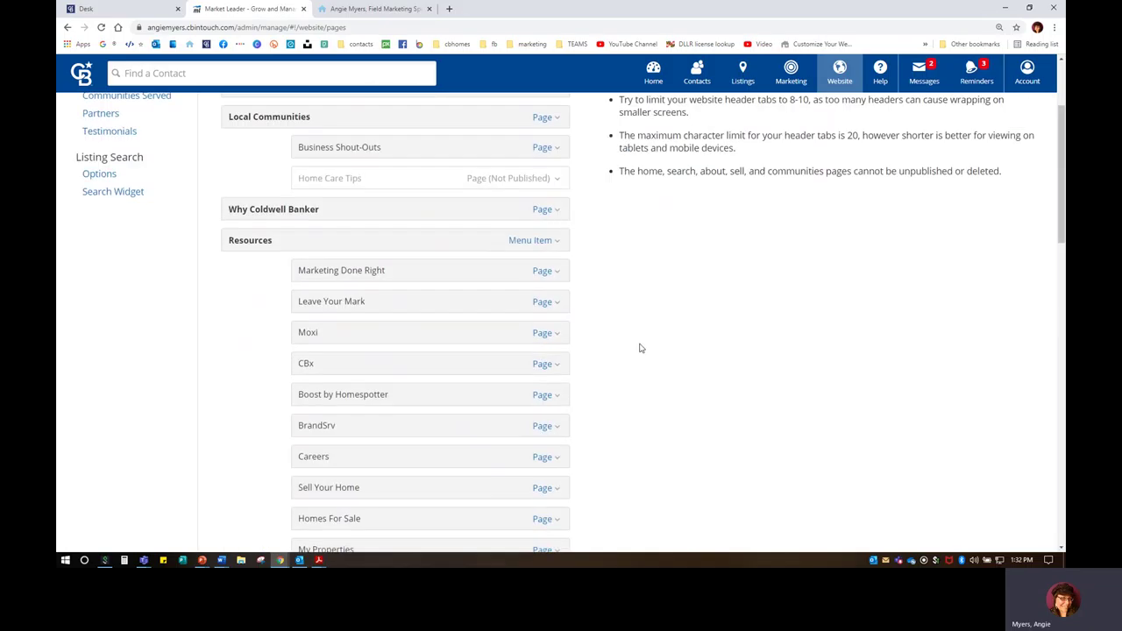
pyautogui.click(551, 178)
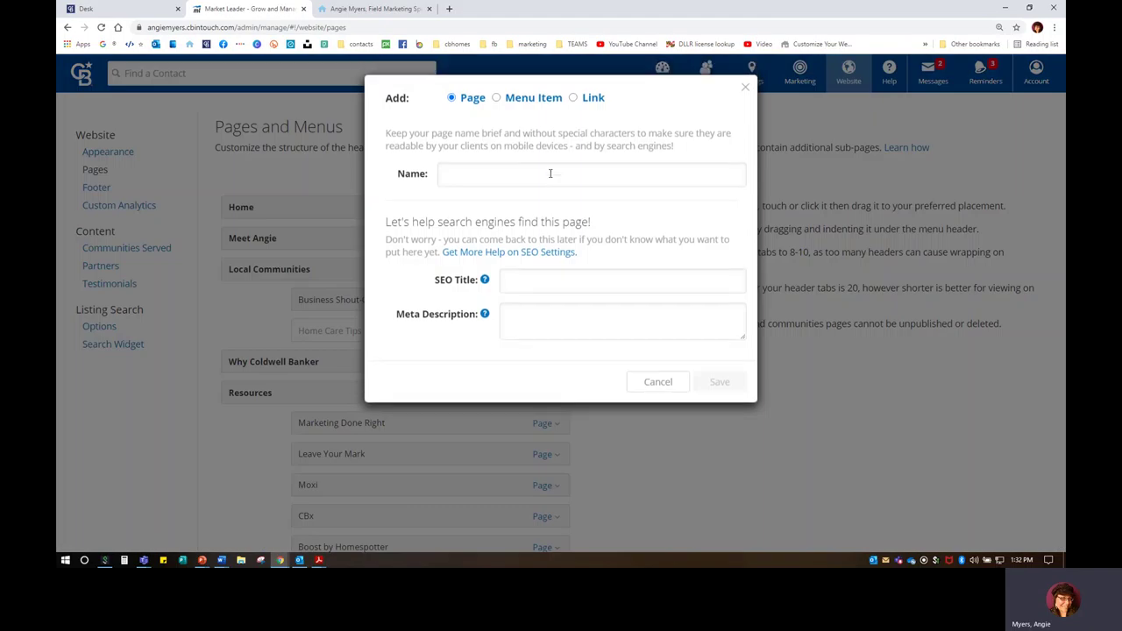
pyautogui.click(447, 173)
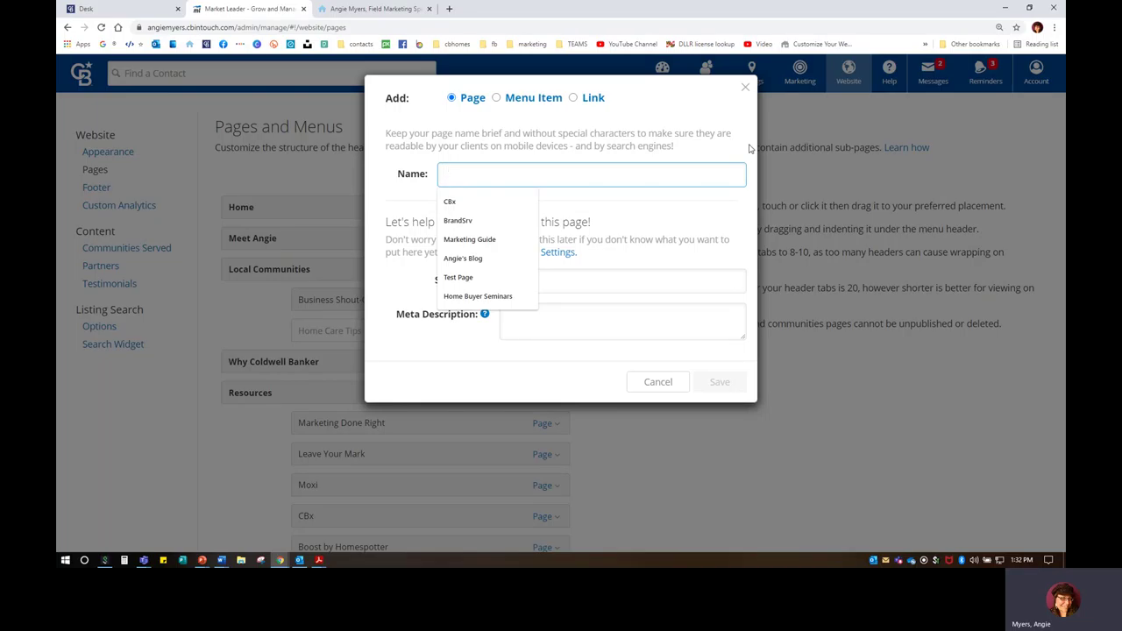
pyautogui.click(658, 382)
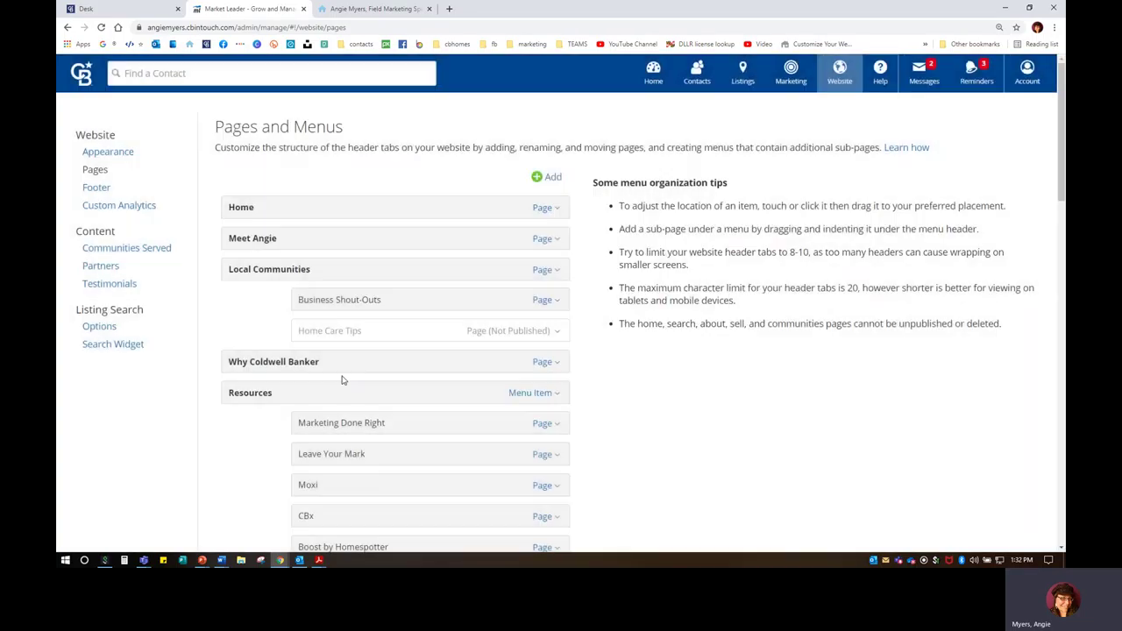
pyautogui.scroll(-15, 421, 373)
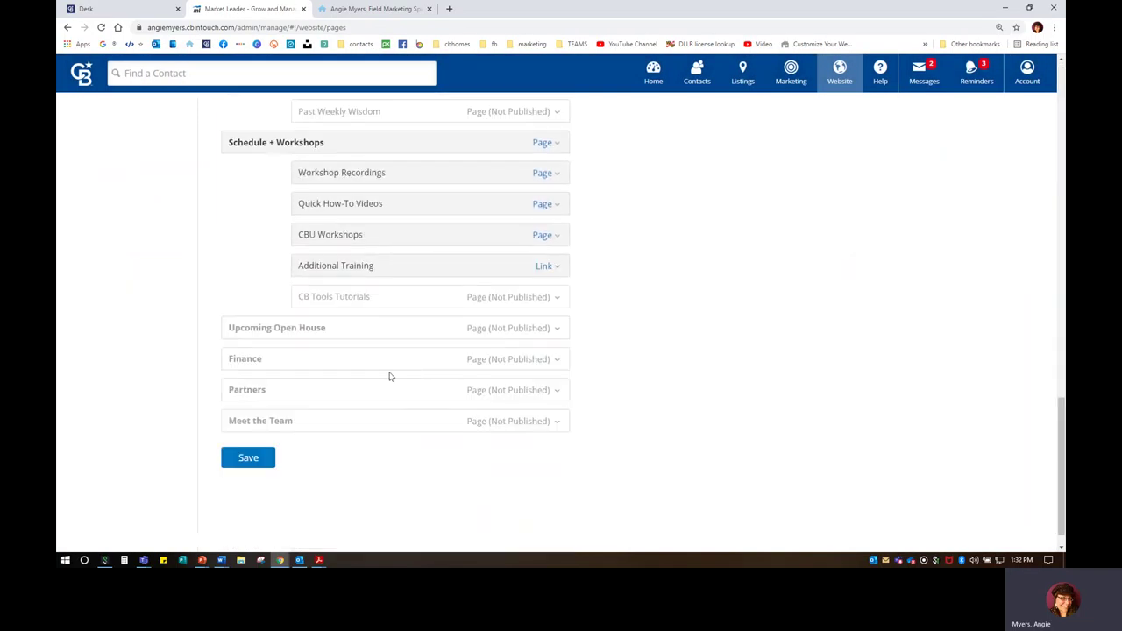
pyautogui.click(540, 327)
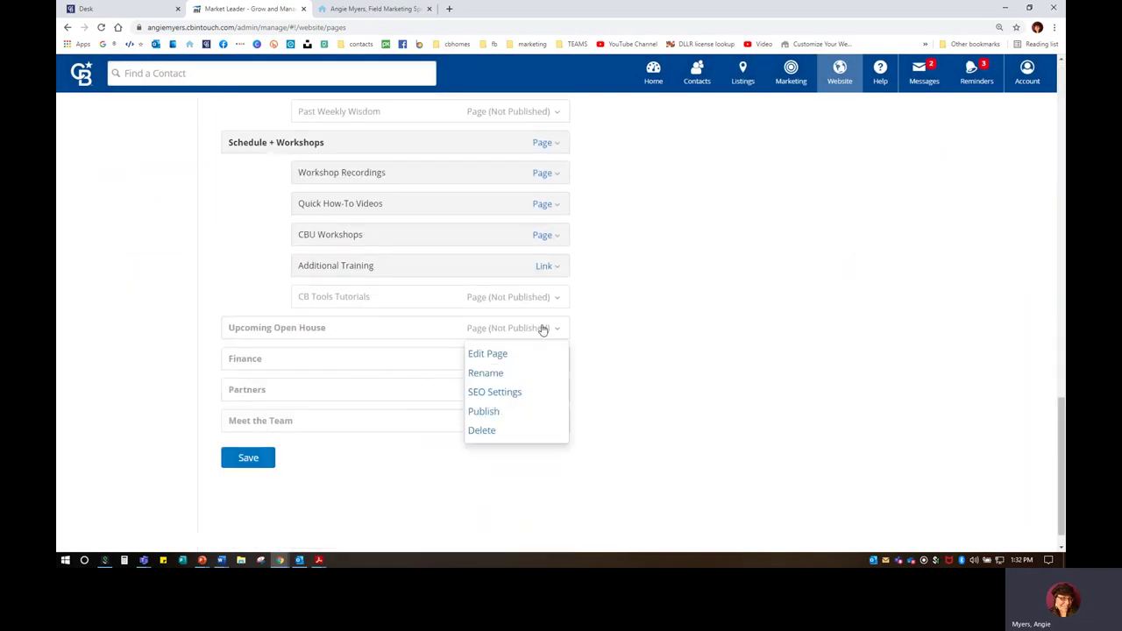
# Step: Edit Upcoming Open House's custom content block, keeping the headline, and continue to its content
pyautogui.click(483, 356)
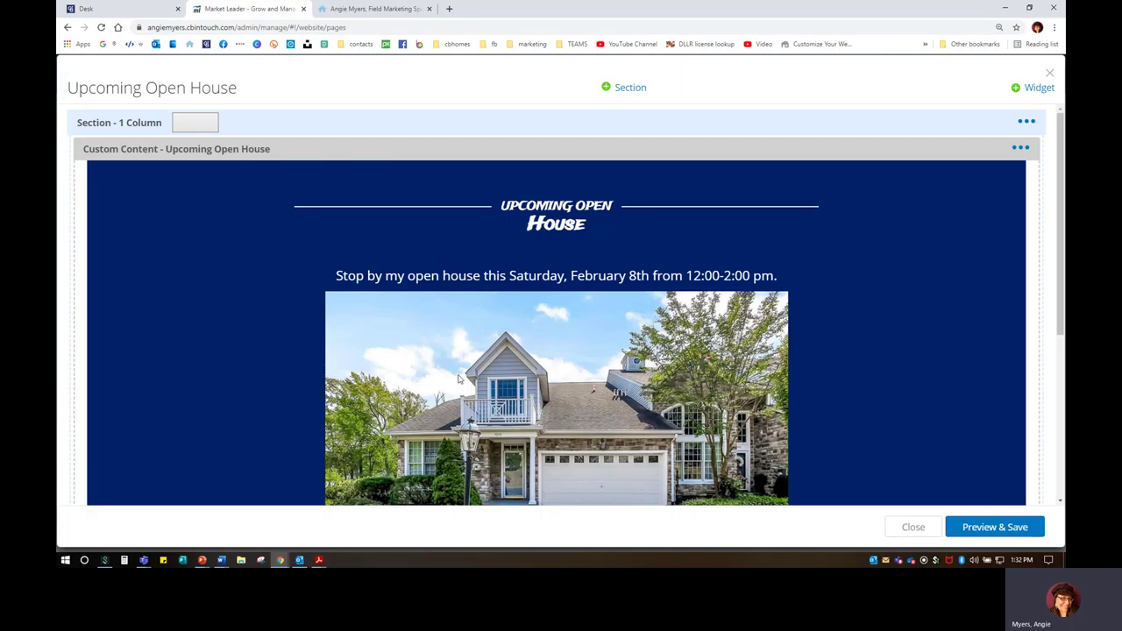
pyautogui.click(1024, 149)
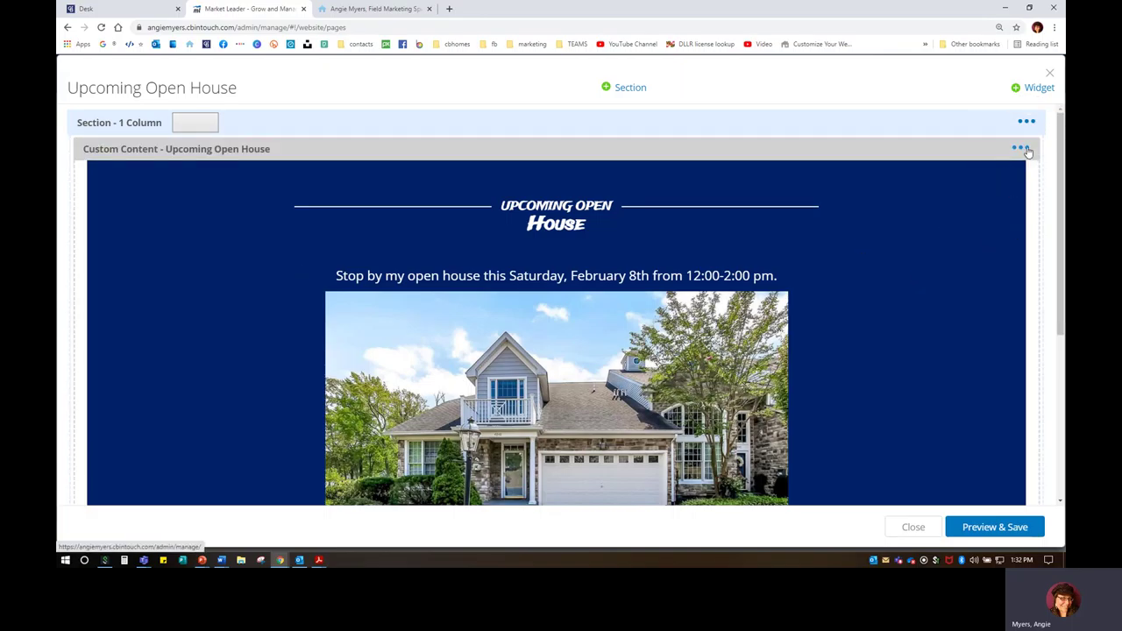
pyautogui.click(979, 175)
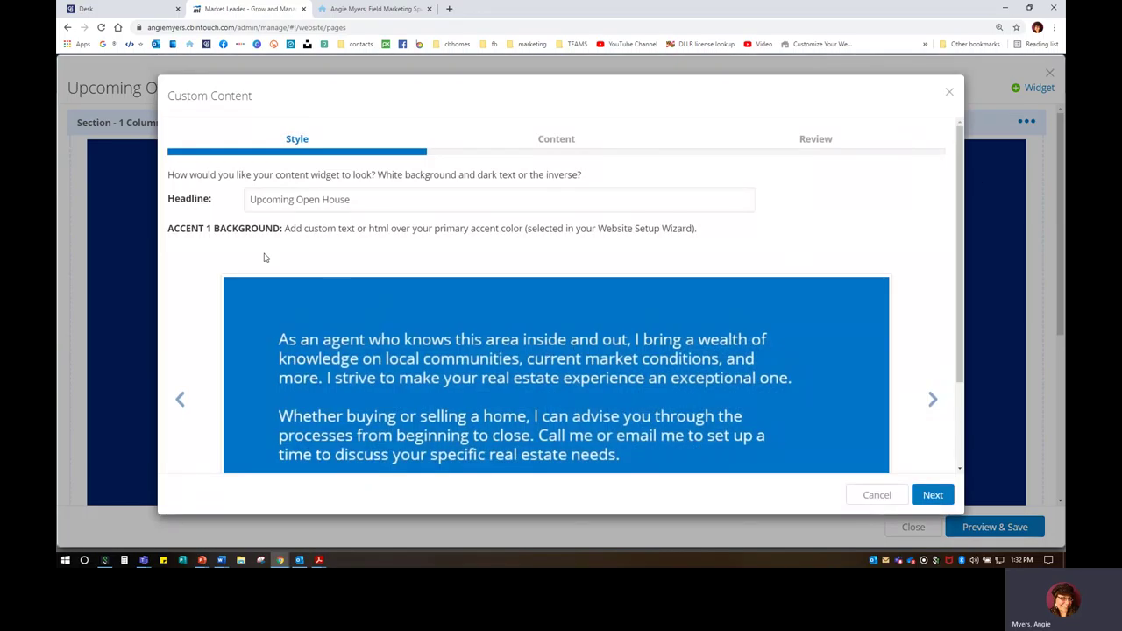
pyautogui.moveTo(251, 199); pyautogui.dragTo(420, 195)
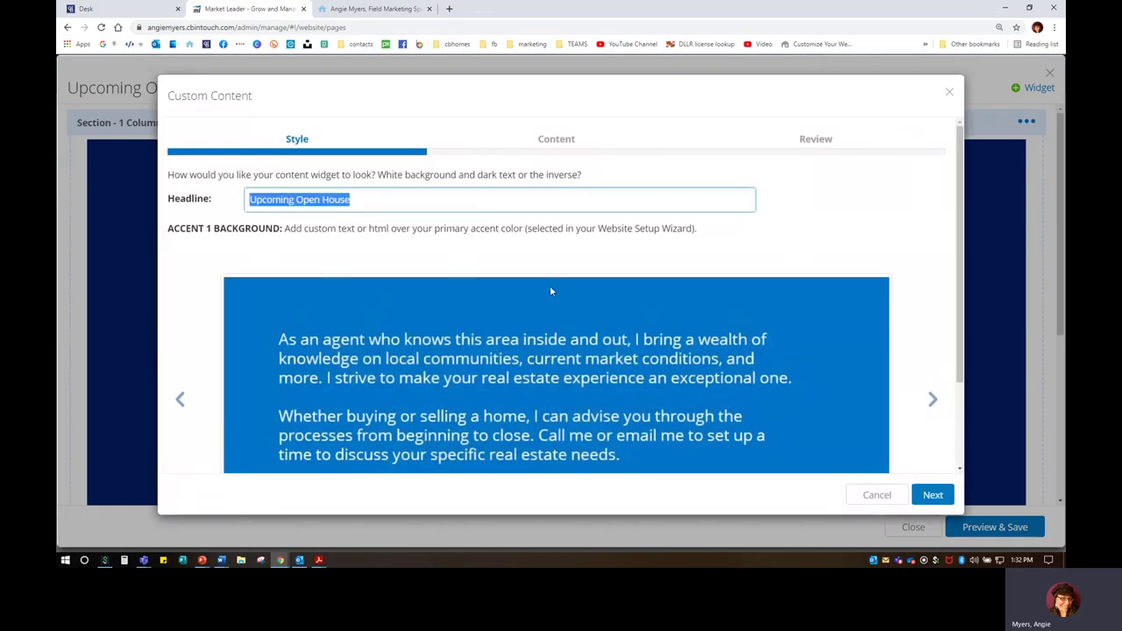
pyautogui.click(616, 246)
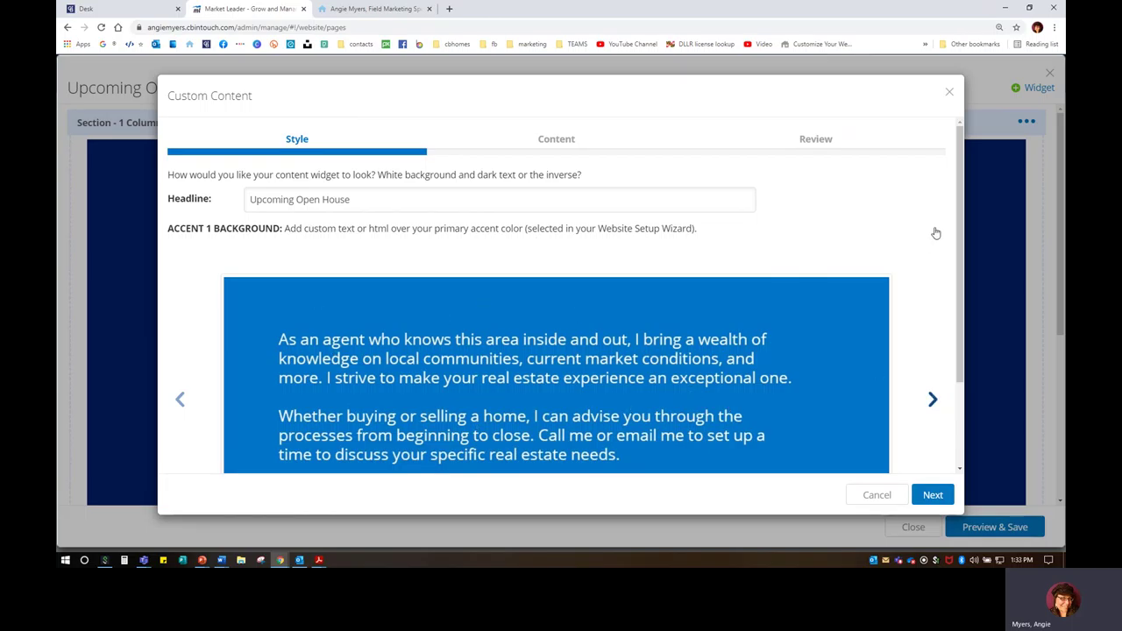
pyautogui.click(933, 494)
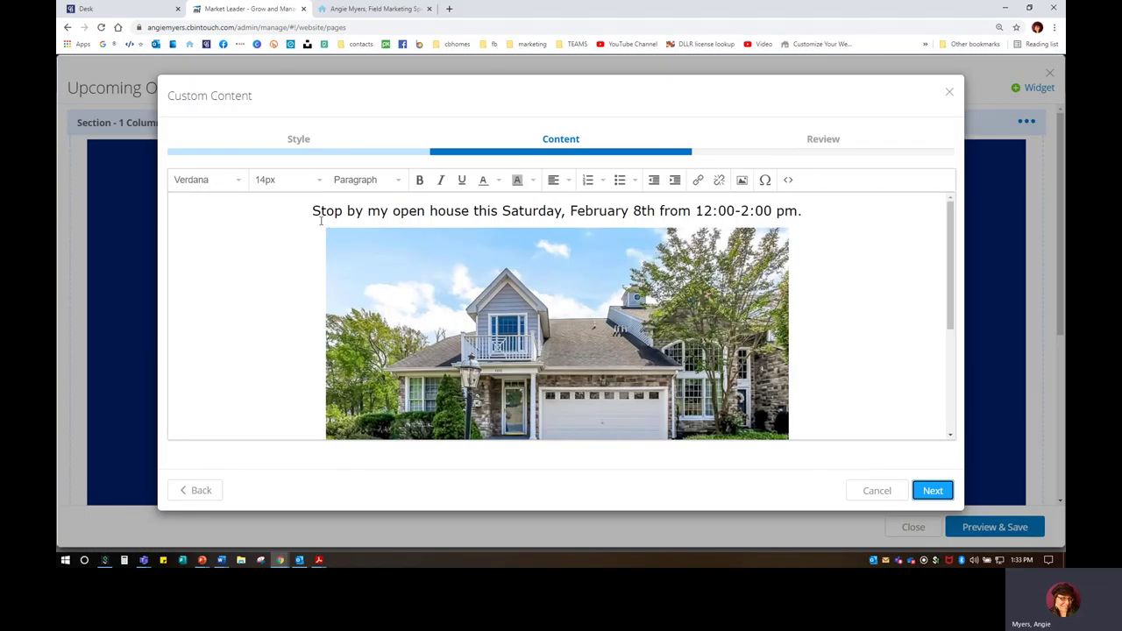
# Step: Change the open house date from February 8th to March 20th
pyautogui.moveTo(320, 211); pyautogui.dragTo(742, 230)
pyautogui.moveTo(652, 212); pyautogui.dragTo(573, 215)
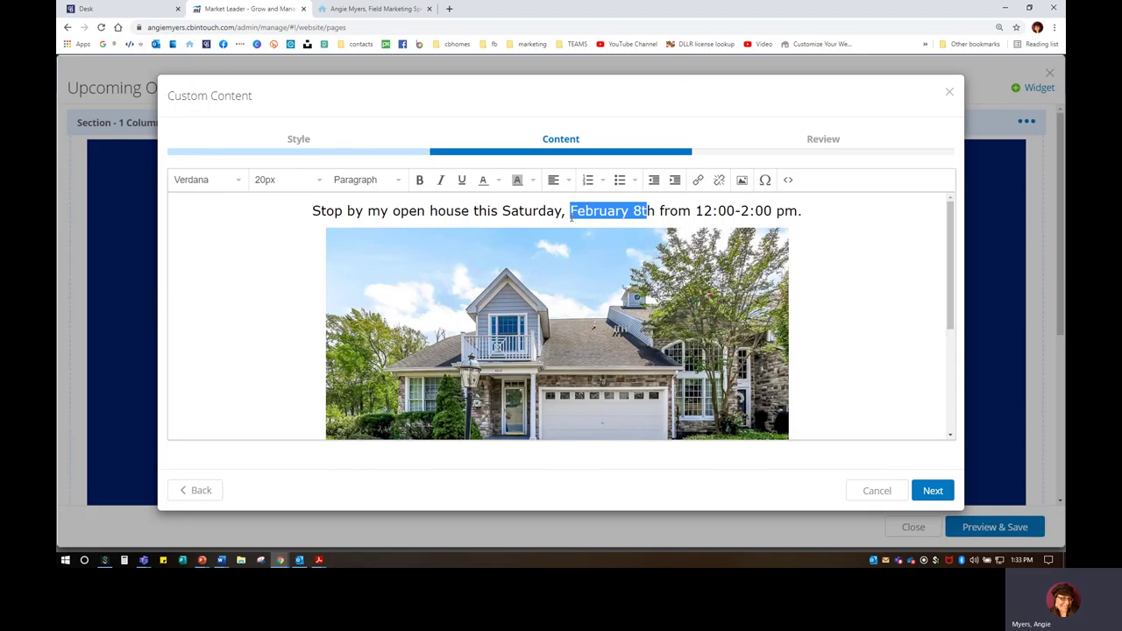
pyautogui.press('BackSpace')
pyautogui.press('Delete')
pyautogui.press('Delete')
pyautogui.write('March')
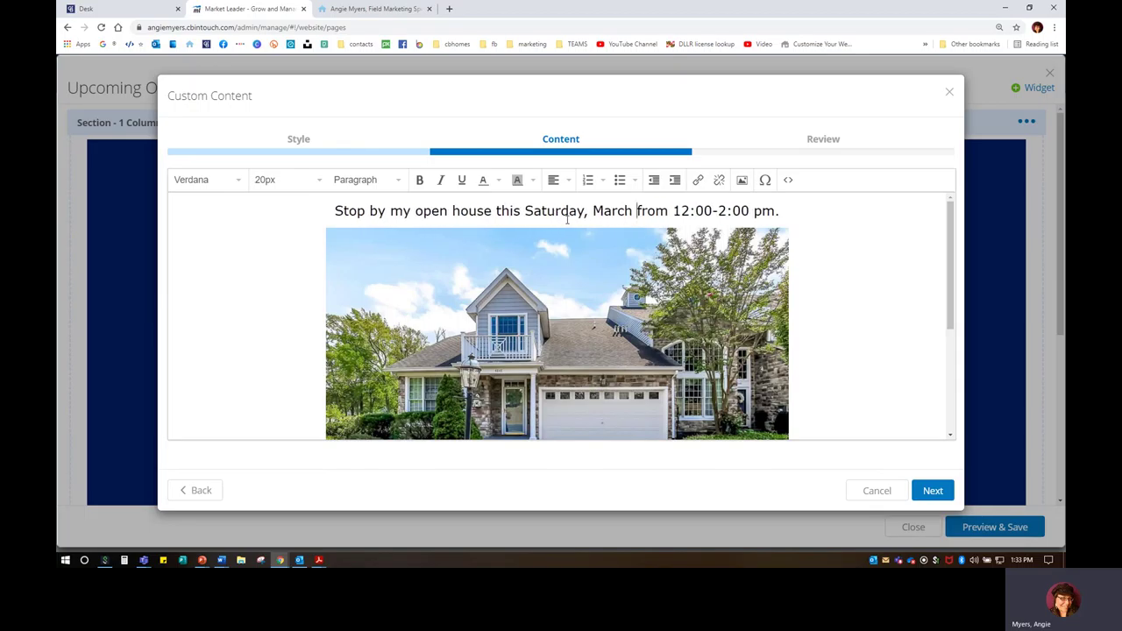
pyautogui.write(' 20th')
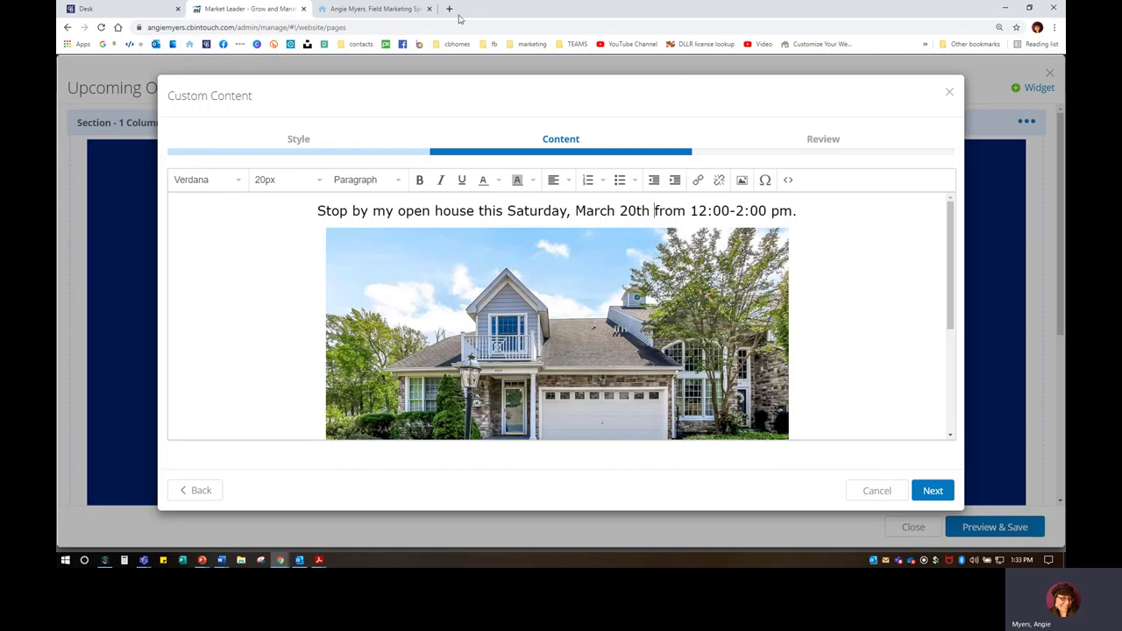
# Step: Delete the house photo and start inserting a new image
pyautogui.click(573, 246)
pyautogui.press('Delete')
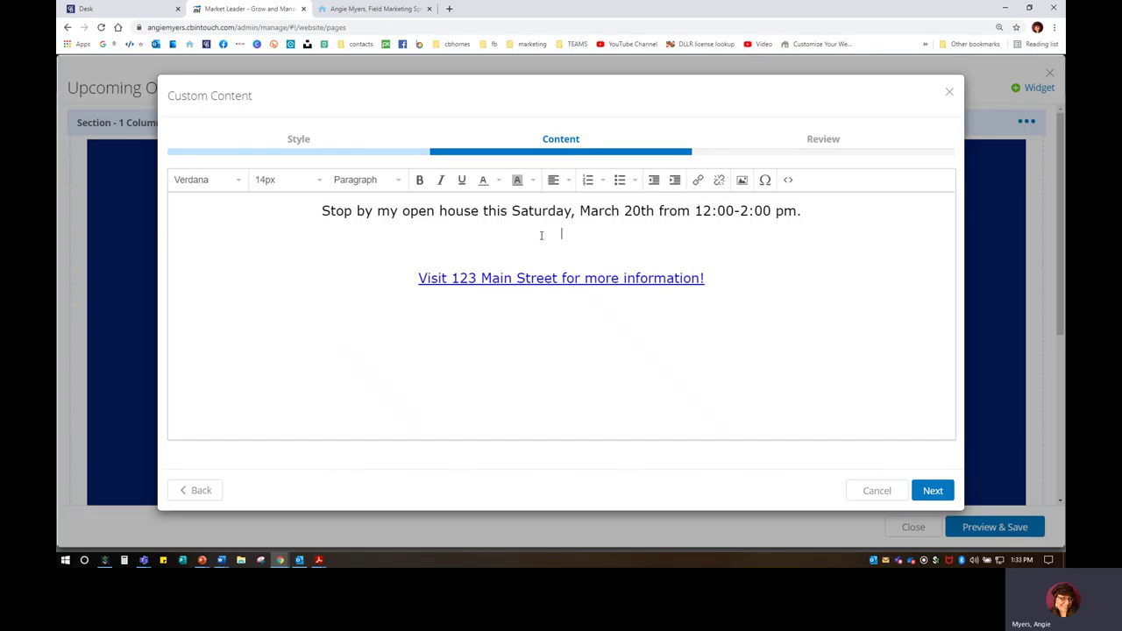
pyautogui.click(743, 180)
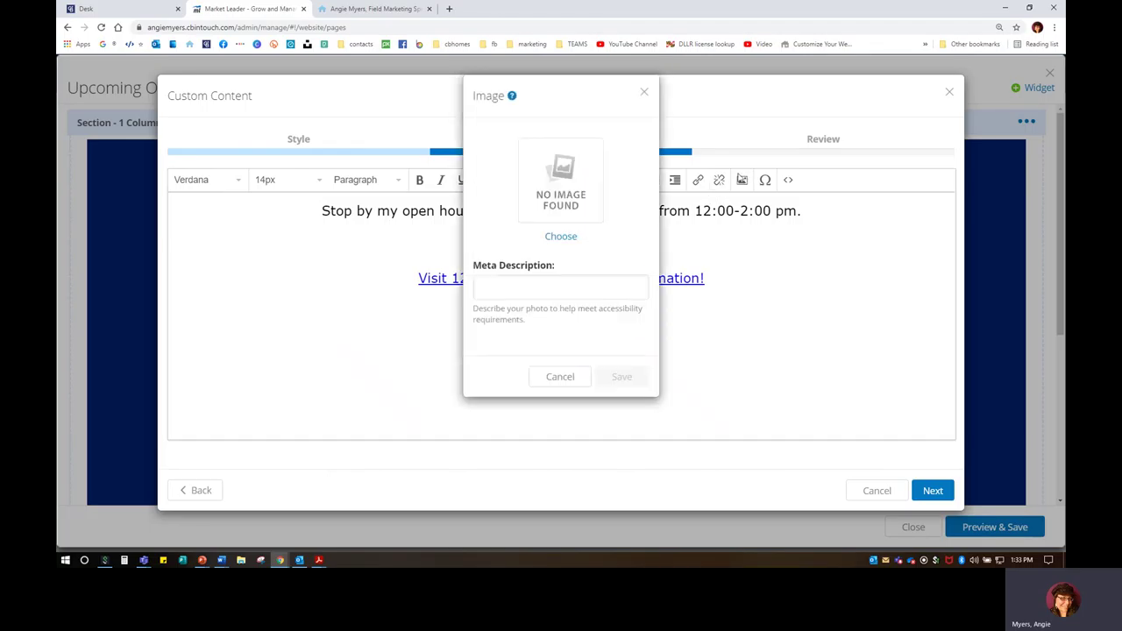
# Step: In the Image dialog's Upload Image tab, browse the computer for a file
pyautogui.click(560, 237)
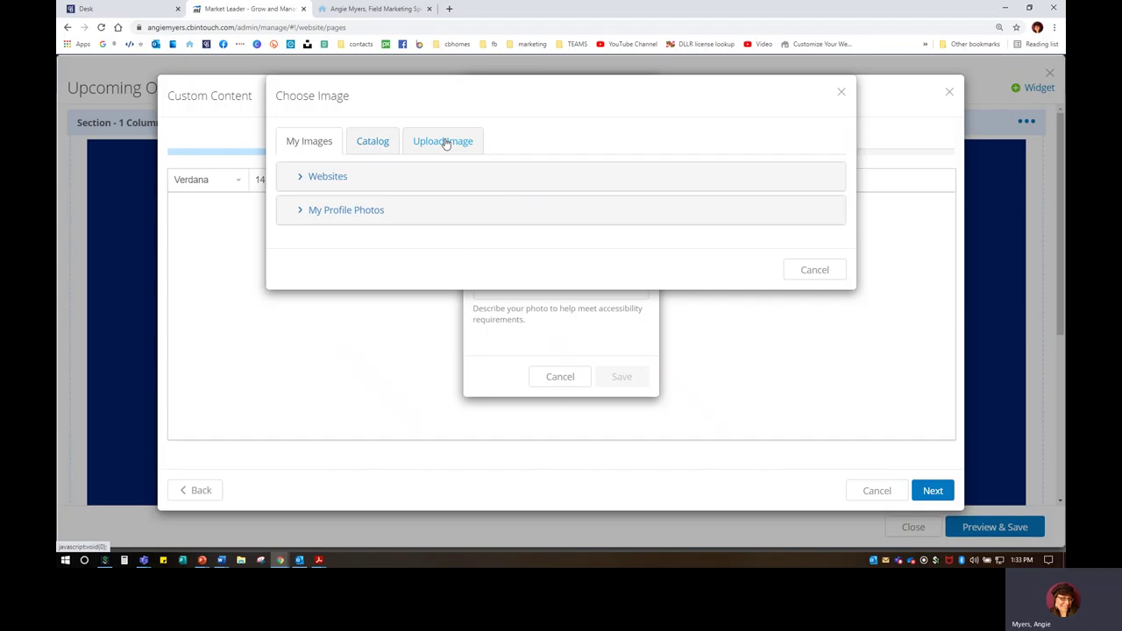
pyautogui.click(446, 142)
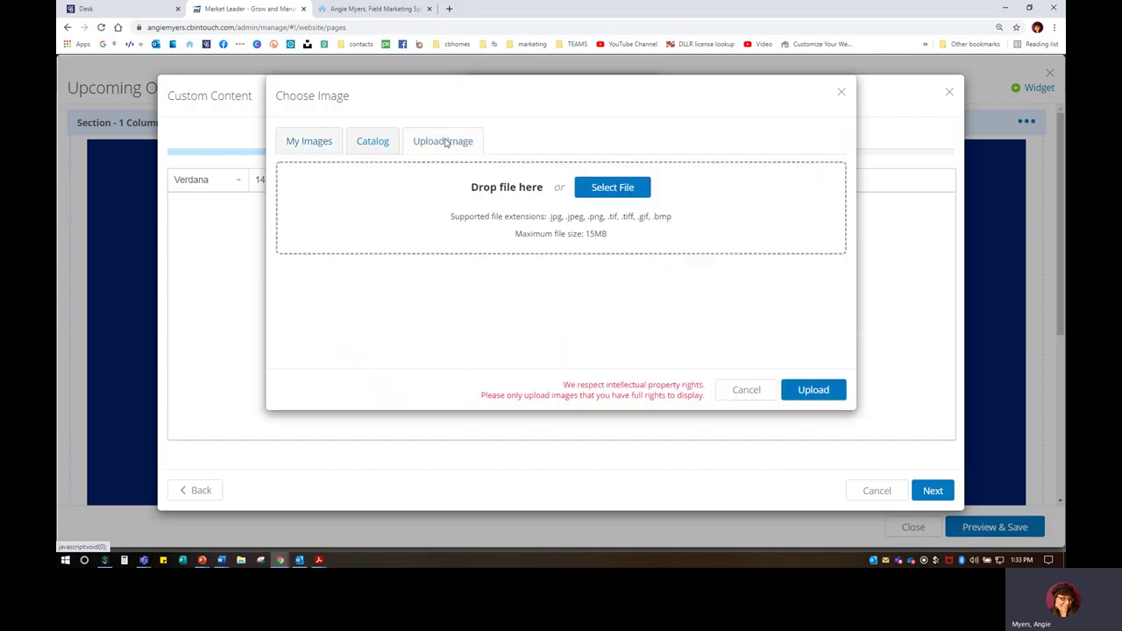
pyautogui.click(604, 188)
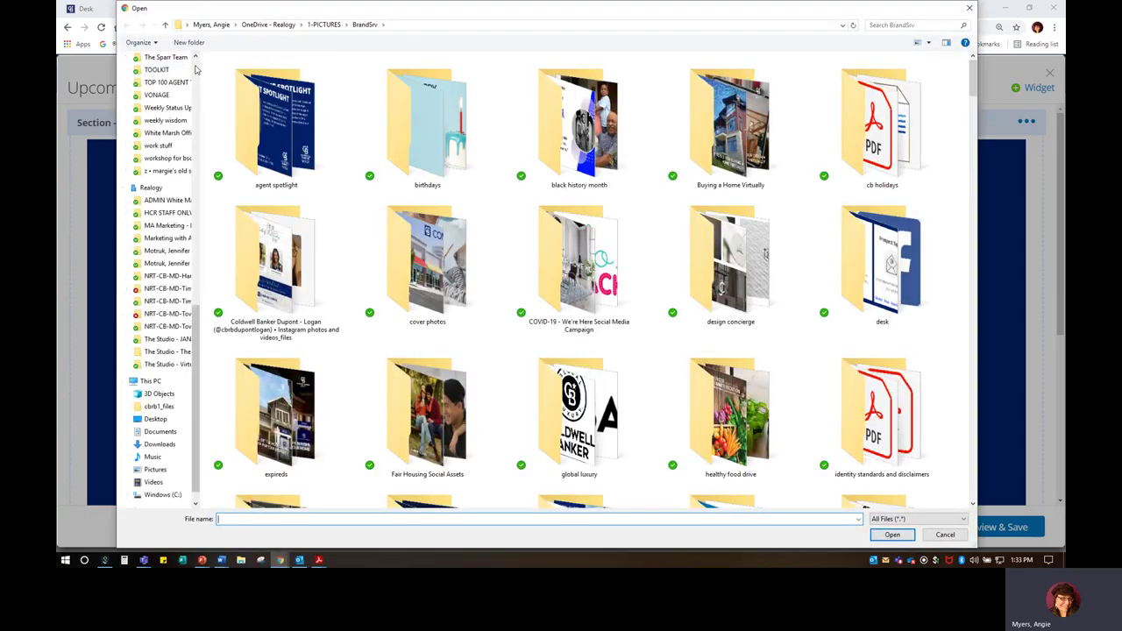
pyautogui.click(161, 95)
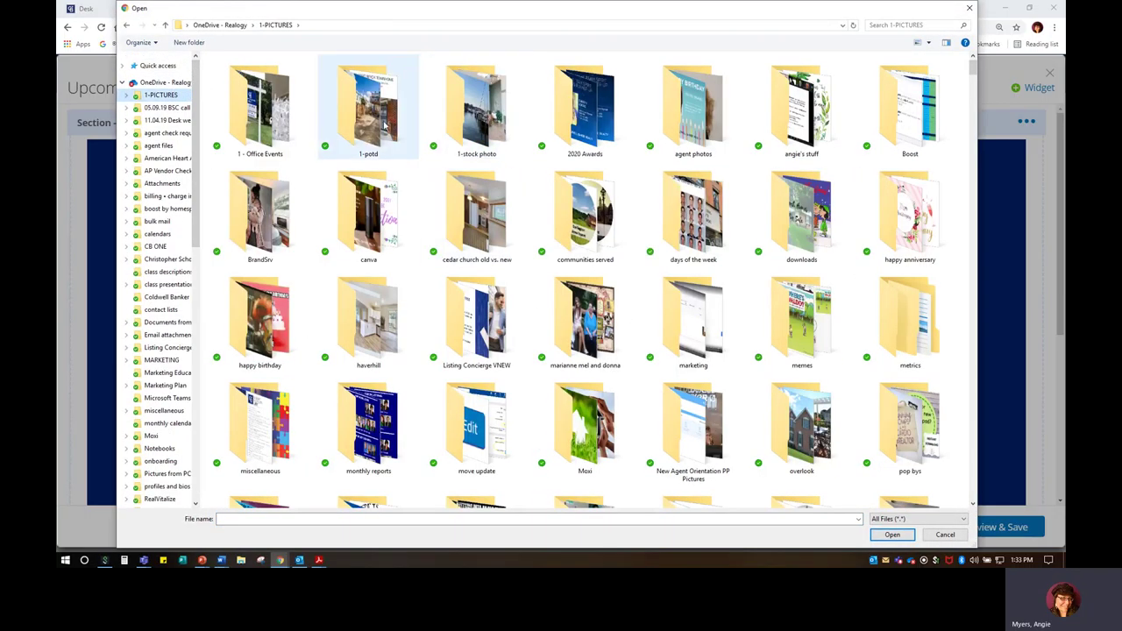
pyautogui.doubleClick(383, 125)
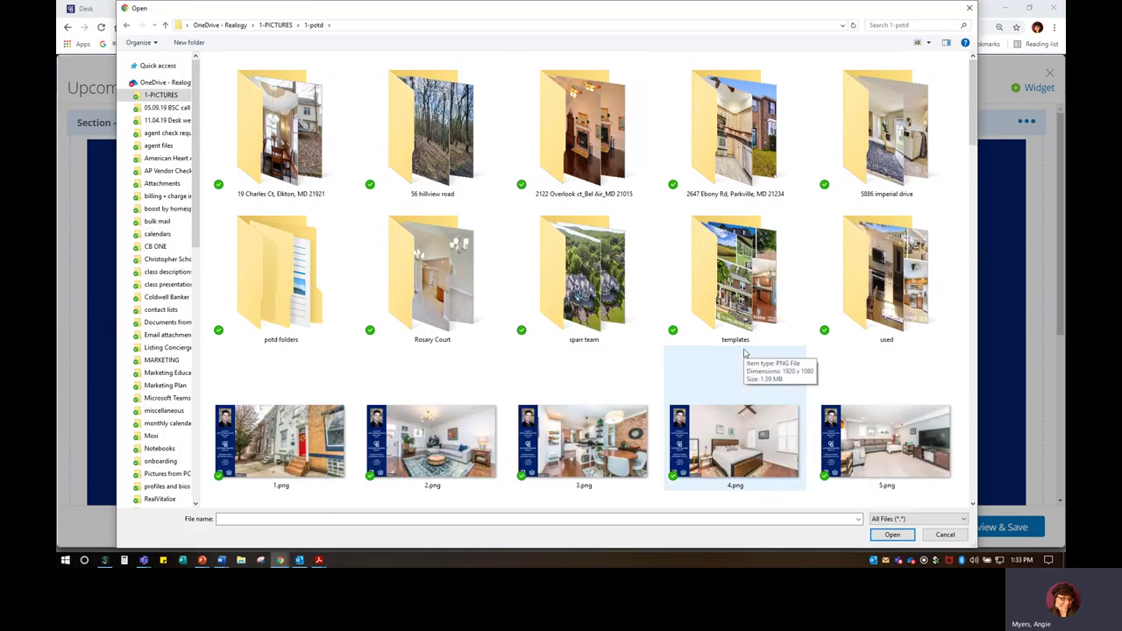
pyautogui.scroll(-10, 744, 352)
pyautogui.scroll(-3, 744, 352)
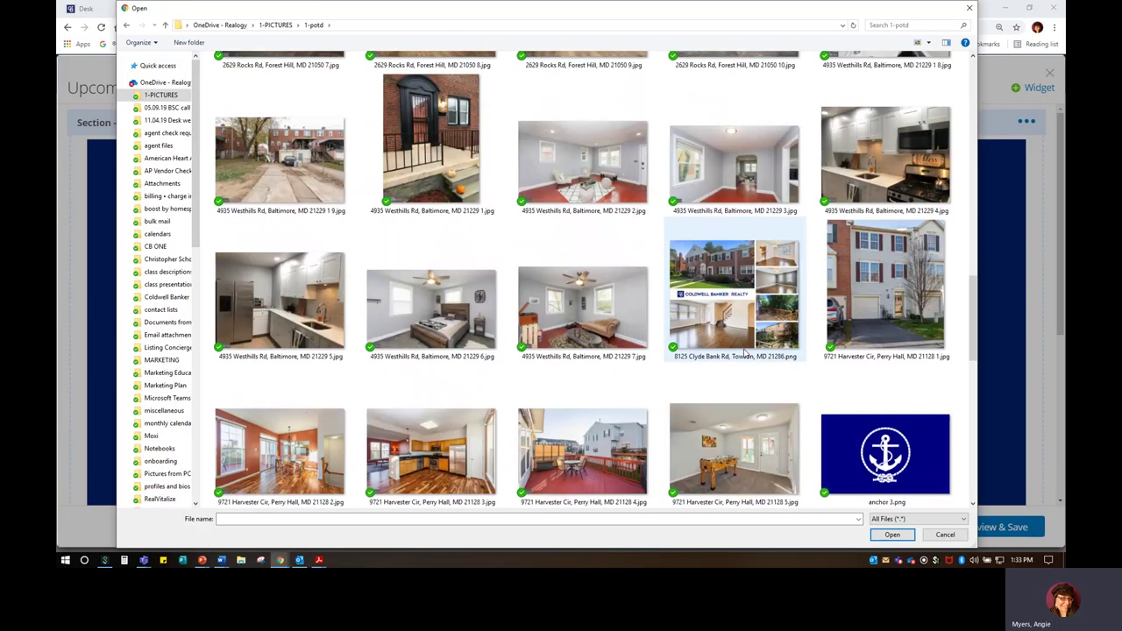
pyautogui.scroll(-3, 744, 352)
pyautogui.scroll(10, 744, 352)
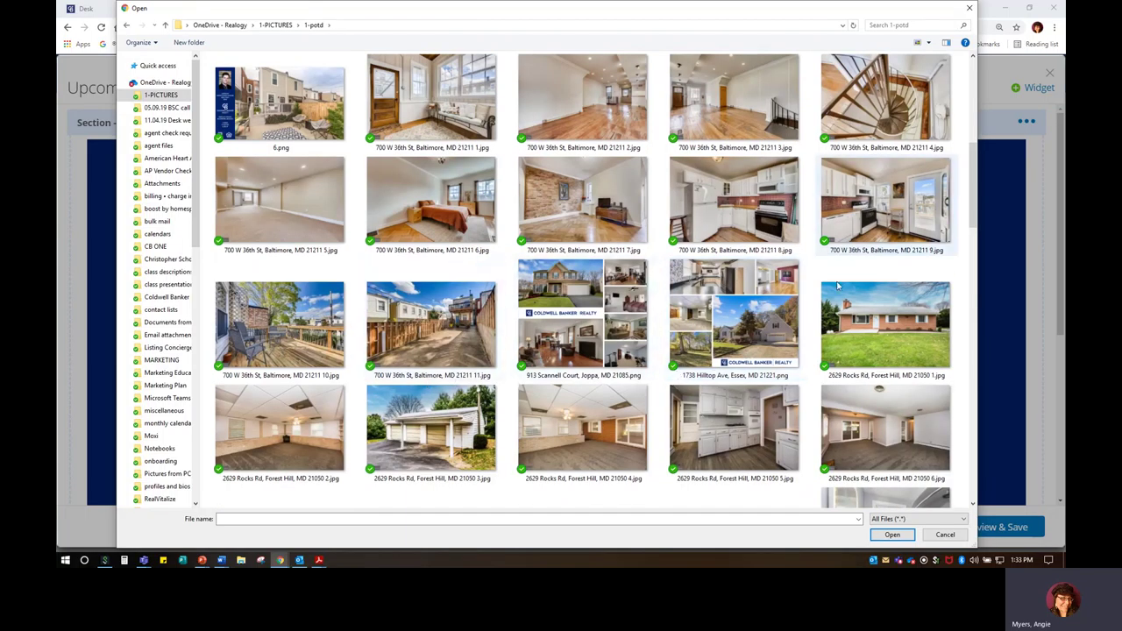
pyautogui.doubleClick(886, 324)
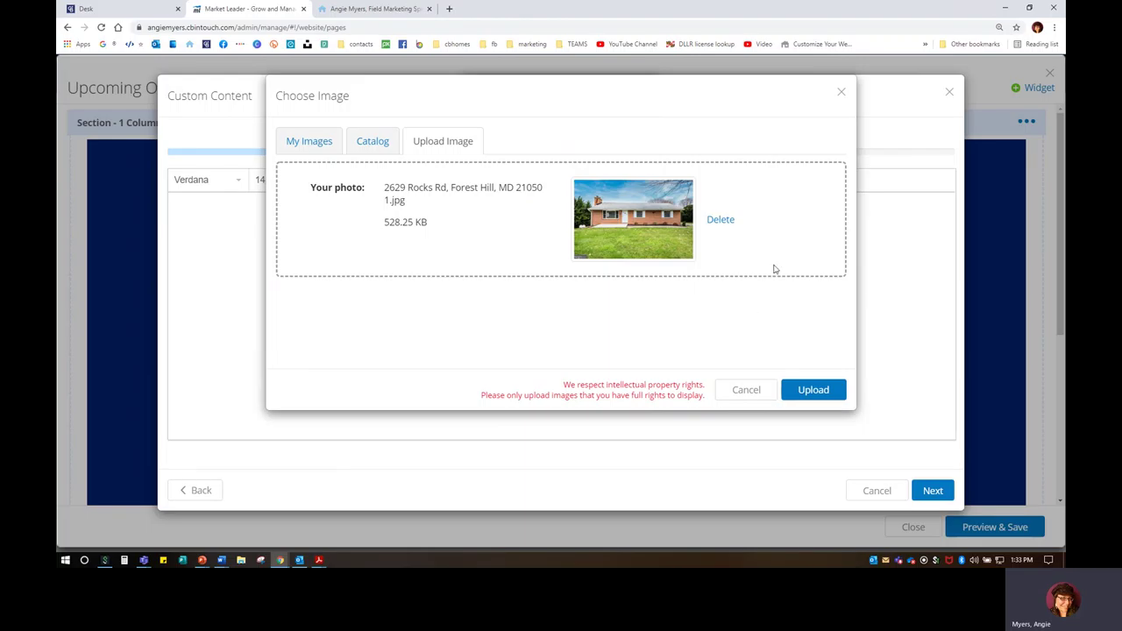
# Step: Upload the Rocks Rd house photo and insert it into the content block
pyautogui.click(806, 389)
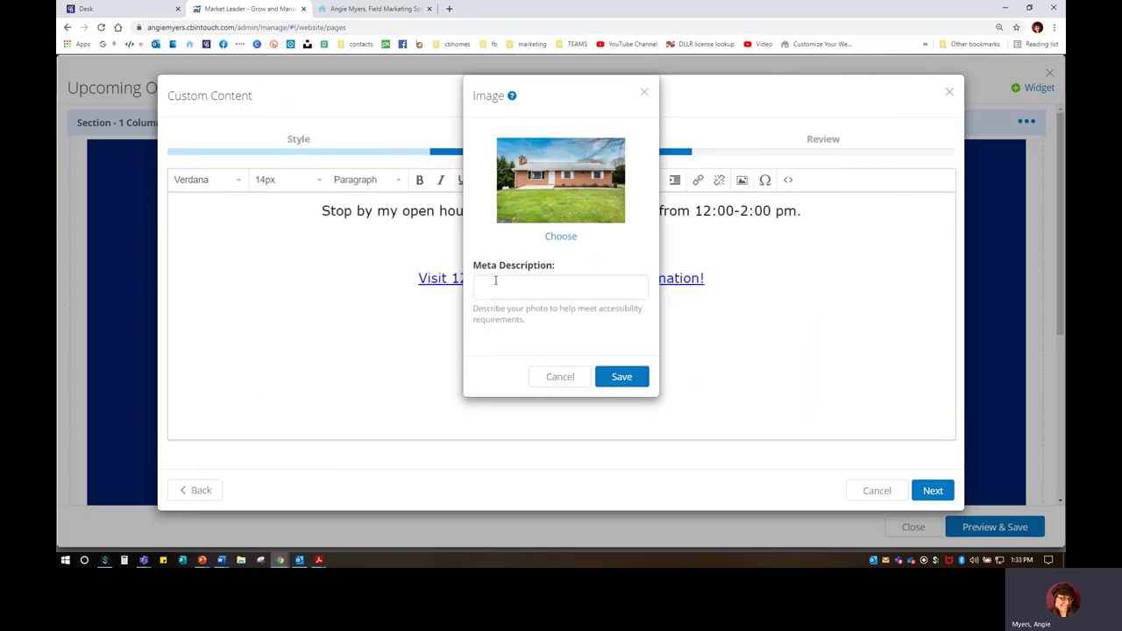
pyautogui.click(494, 284)
pyautogui.click(607, 240)
pyautogui.click(628, 377)
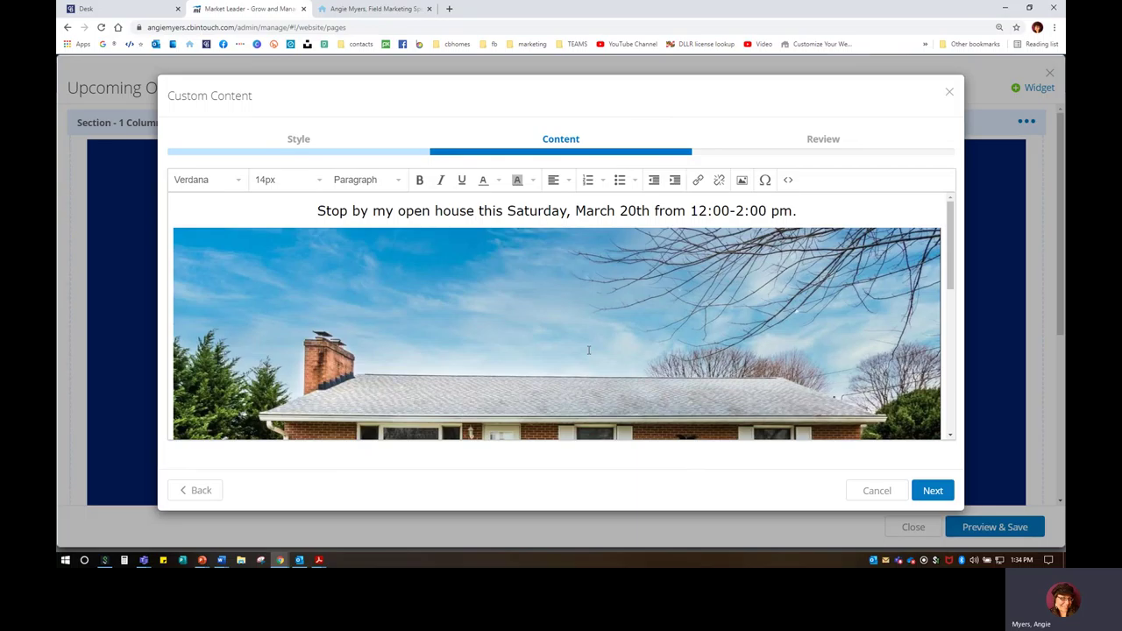
# Step: Select the 'Visit 123 Main Street' line, then go to the agent website's property search
pyautogui.scroll(-3, 570, 351)
pyautogui.scroll(3, 569, 349)
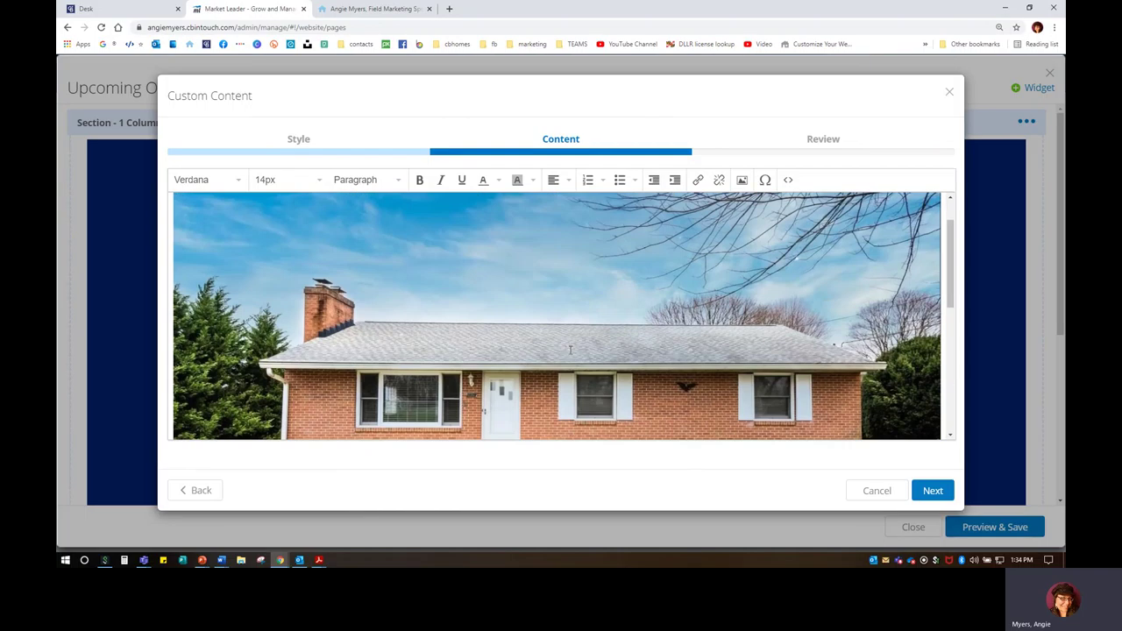
pyautogui.scroll(-8, 594, 374)
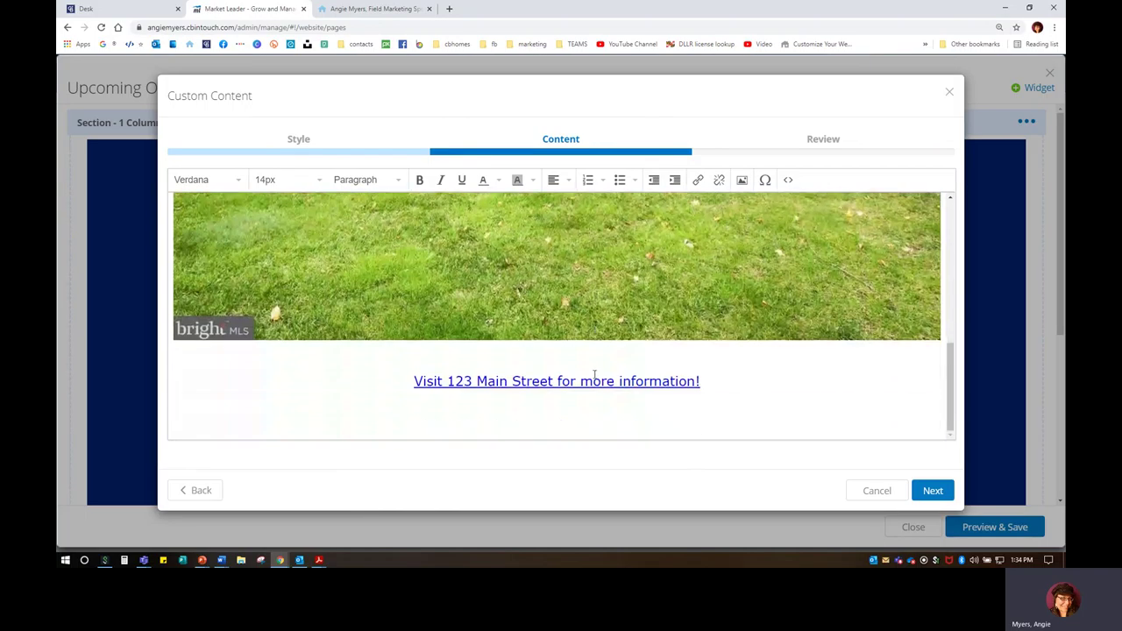
pyautogui.moveTo(412, 381); pyautogui.dragTo(800, 384)
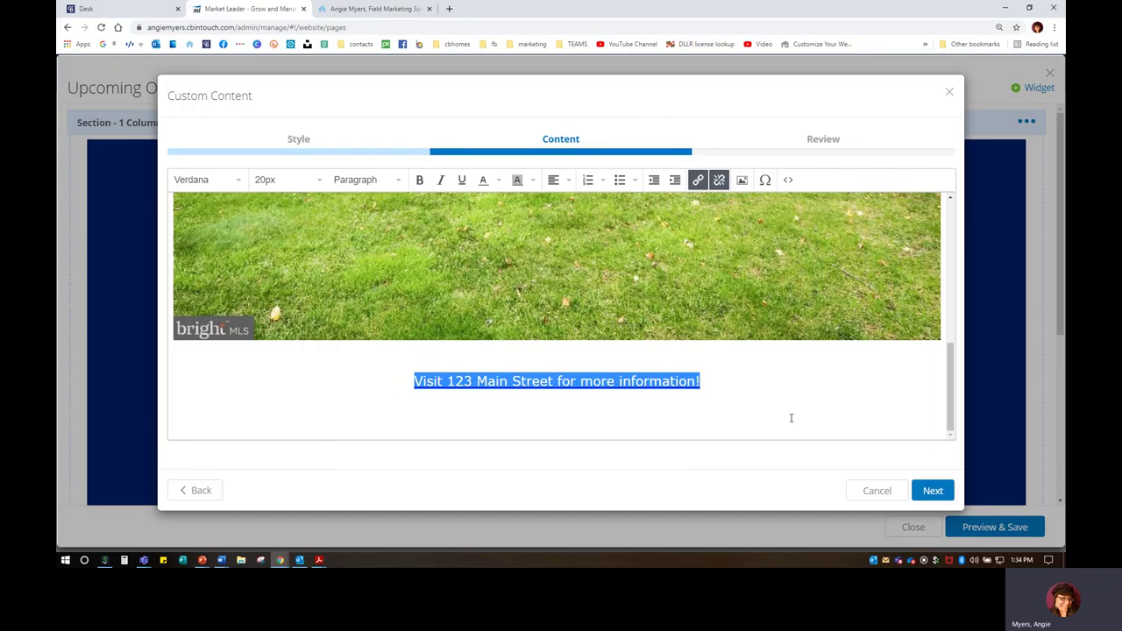
pyautogui.click(368, 8)
pyautogui.click(543, 508)
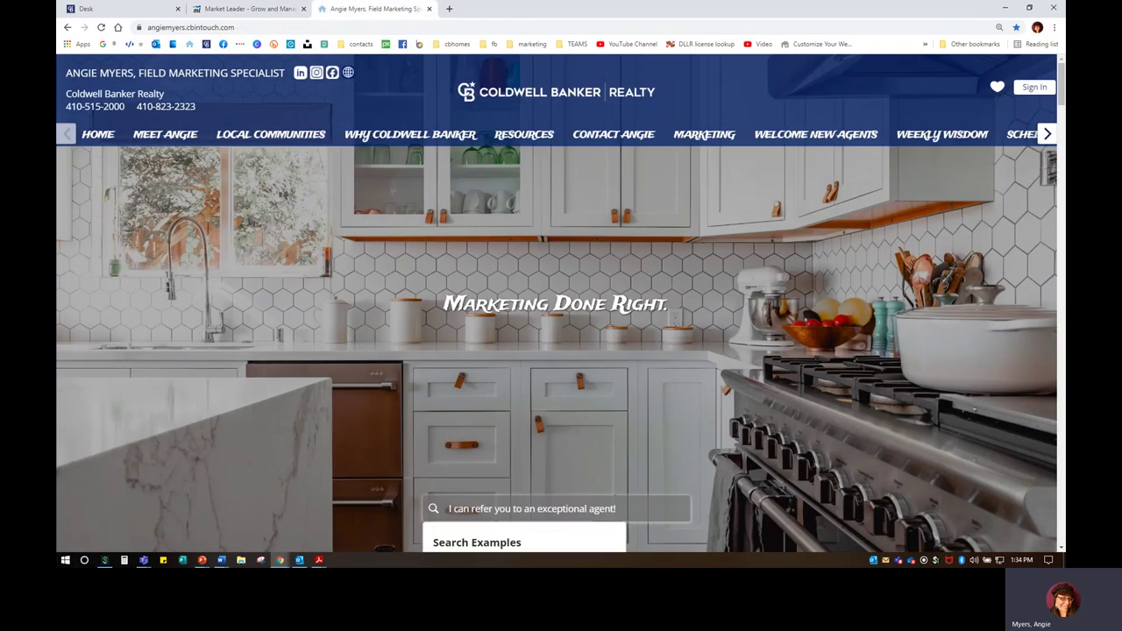
pyautogui.write('21085')
pyautogui.scroll(-2, 509, 430)
pyautogui.click(504, 391)
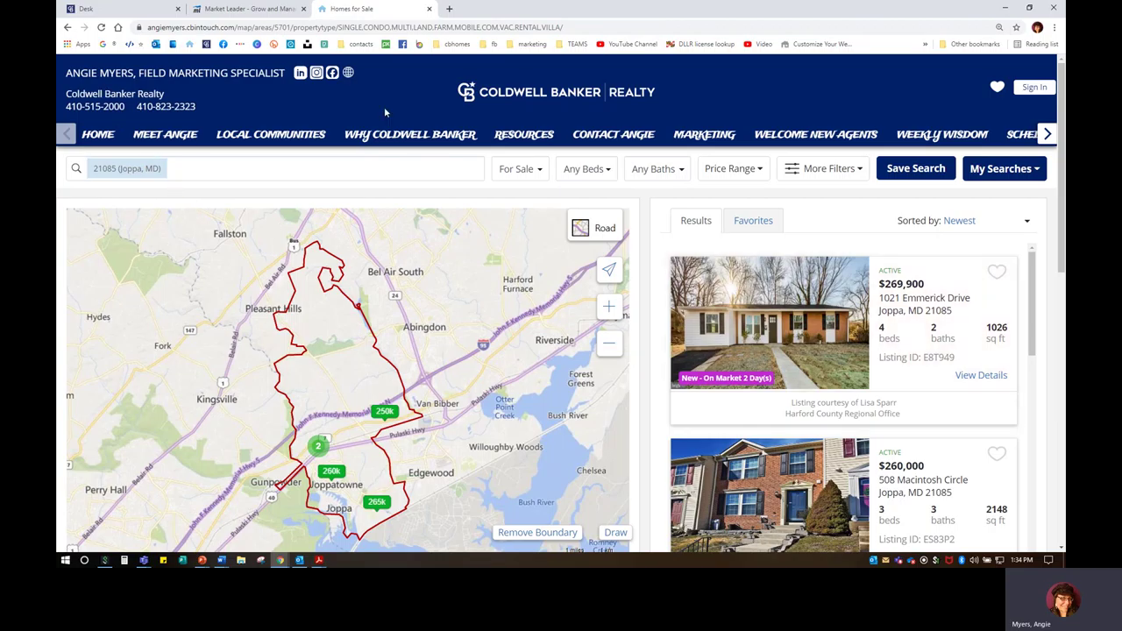
pyautogui.click(97, 134)
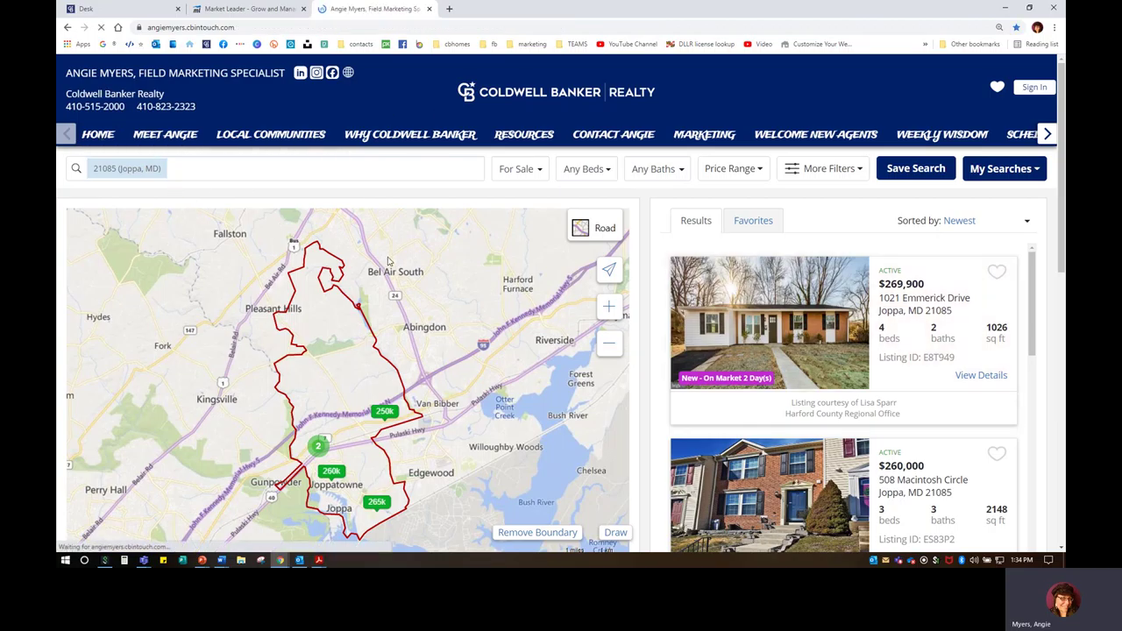
pyautogui.scroll(-2, 612, 480)
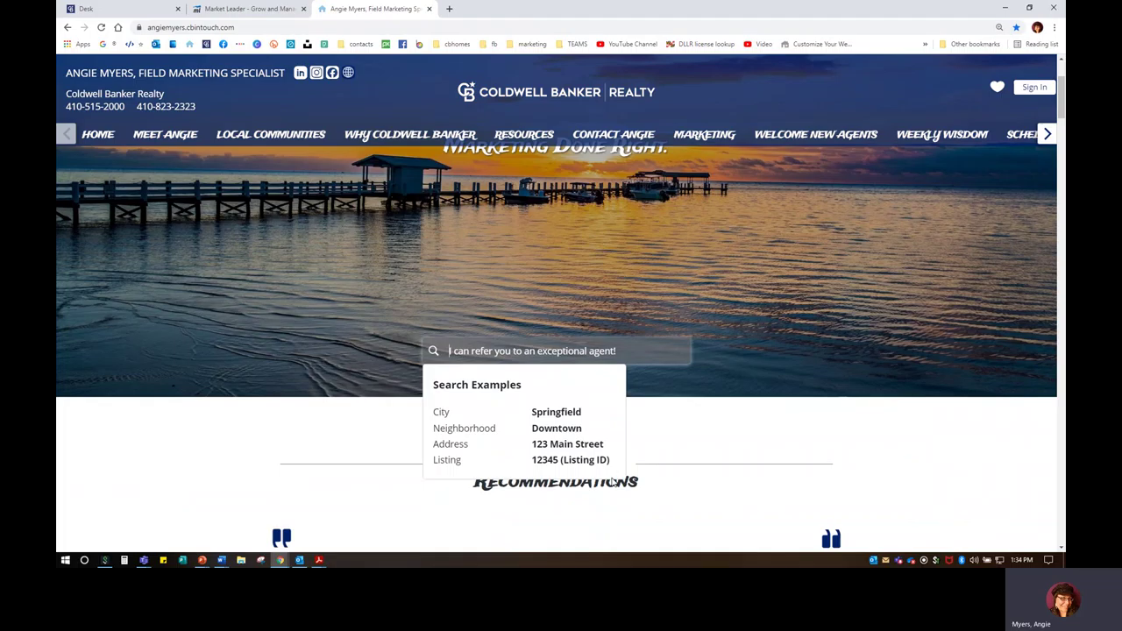
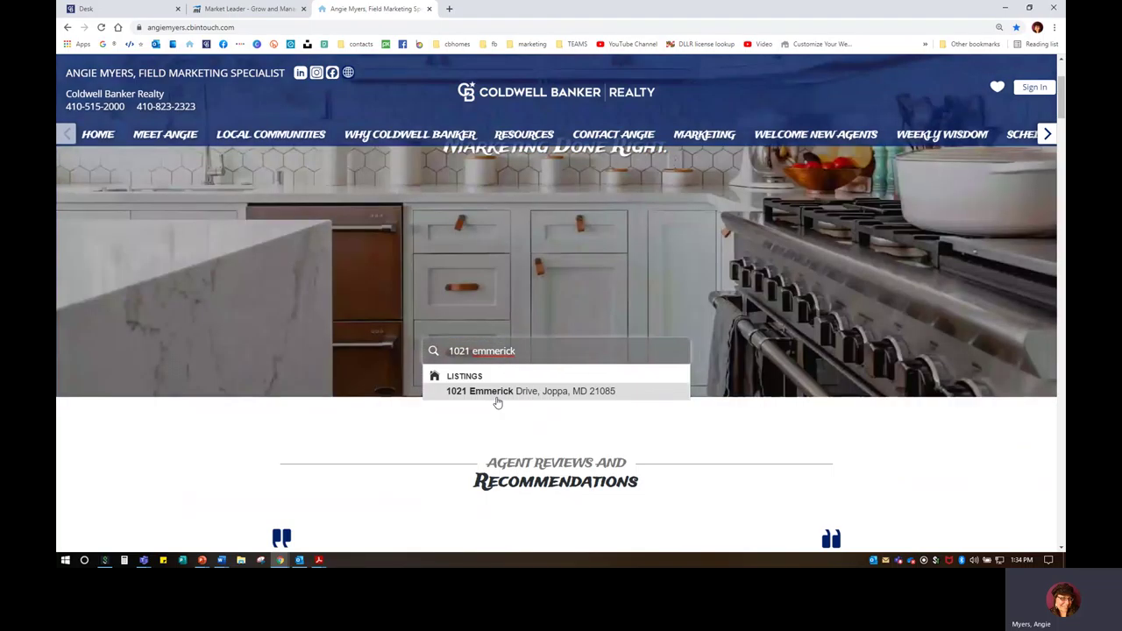
pyautogui.click(496, 396)
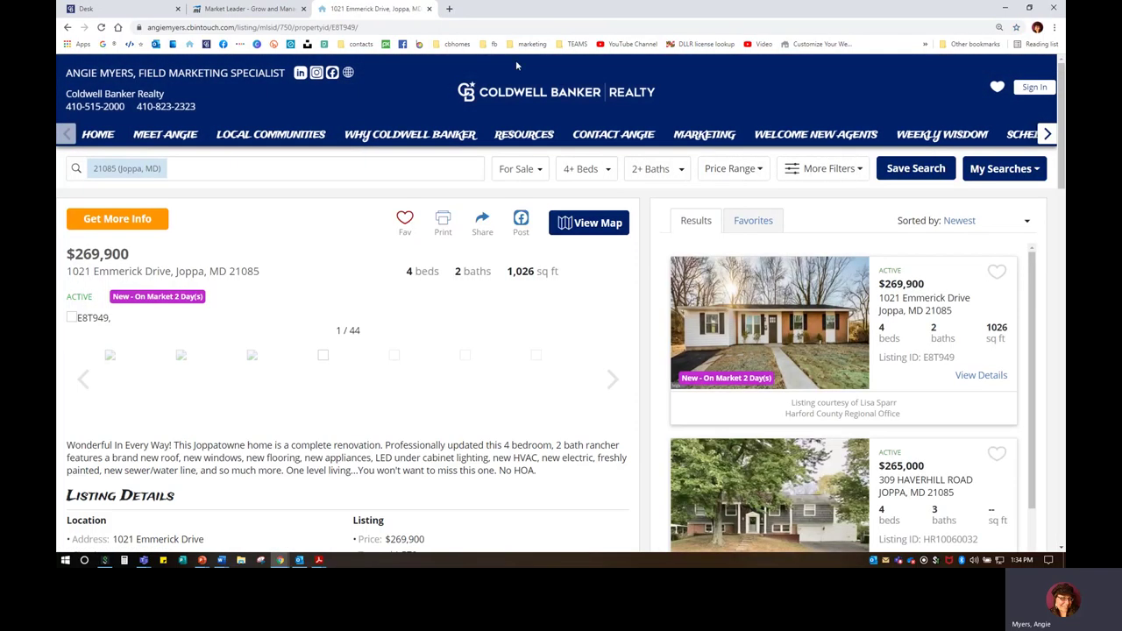
# Step: Copy the listing page's web address and return to the Market Leader editor
pyautogui.scroll(-2, 219, 400)
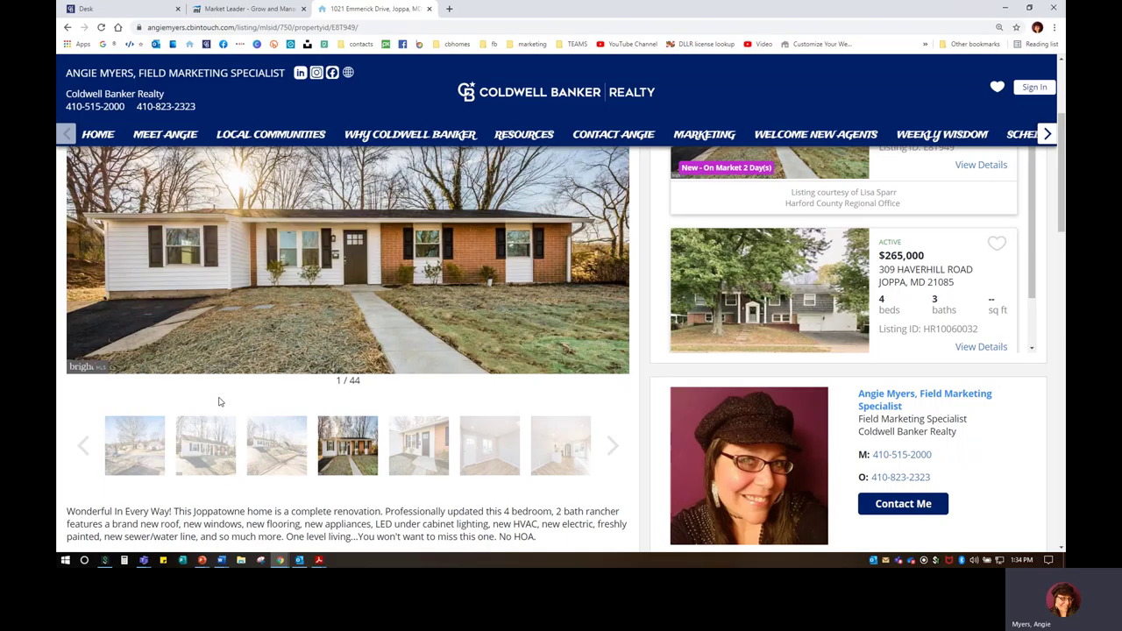
pyautogui.scroll(2, 229, 403)
pyautogui.click(265, 28)
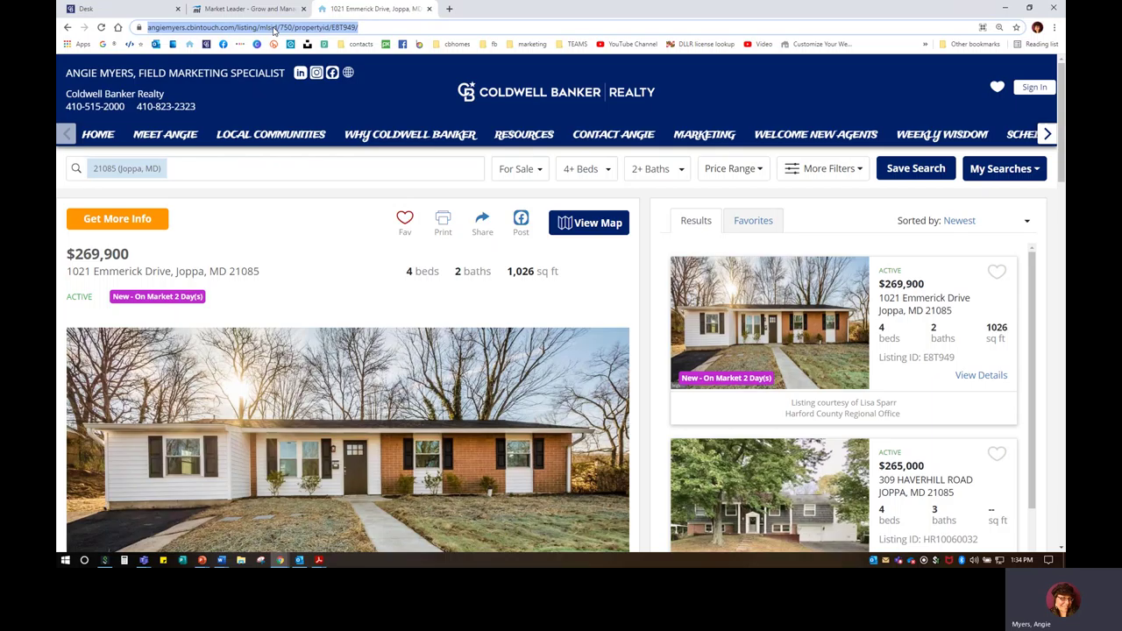
pyautogui.rightClick(273, 31)
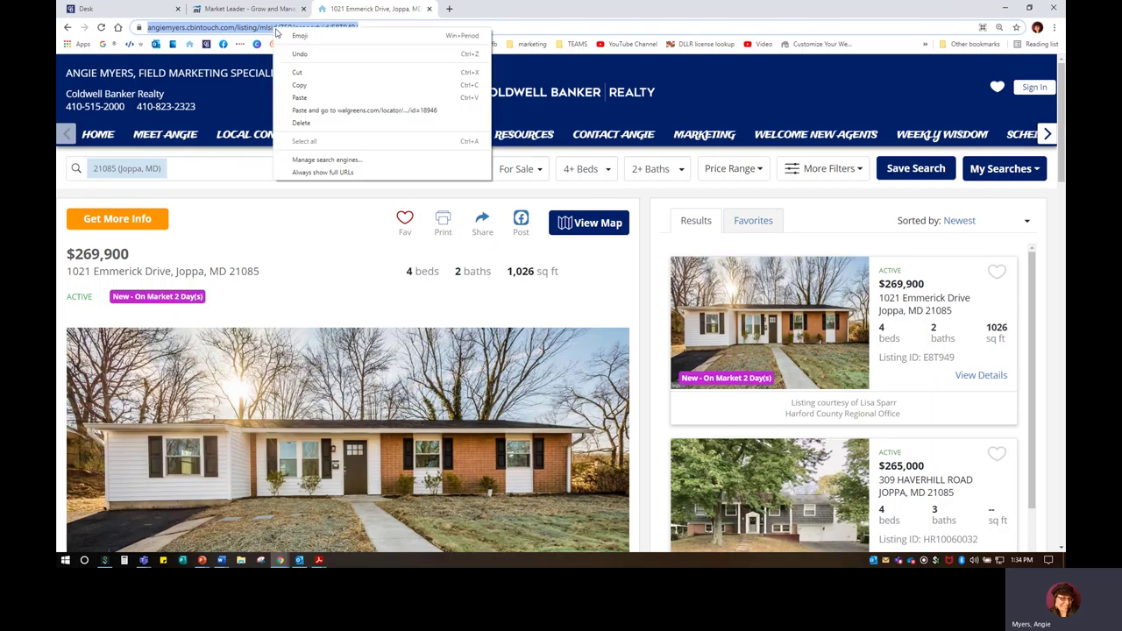
pyautogui.click(296, 85)
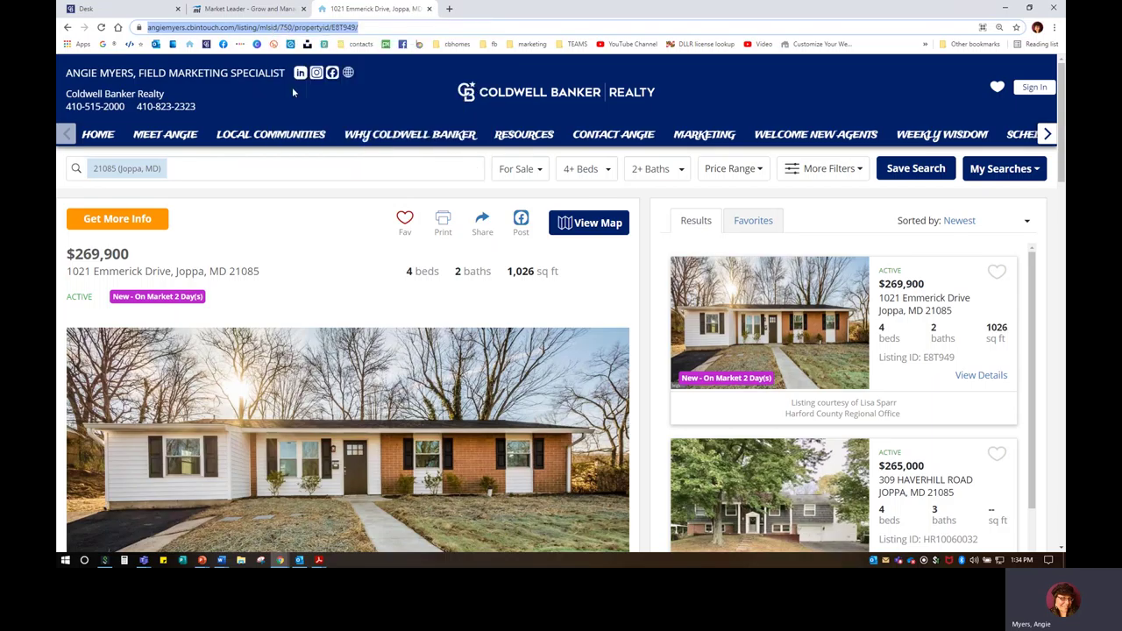
pyautogui.click(235, 10)
pyautogui.click(790, 398)
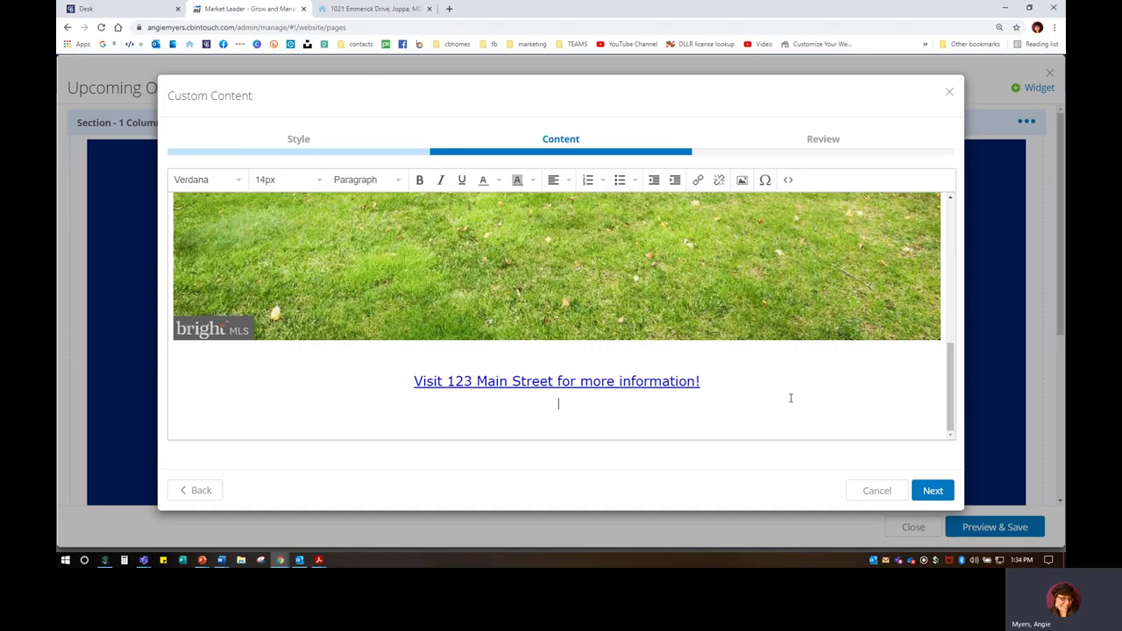
pyautogui.moveTo(721, 378); pyautogui.dragTo(387, 386)
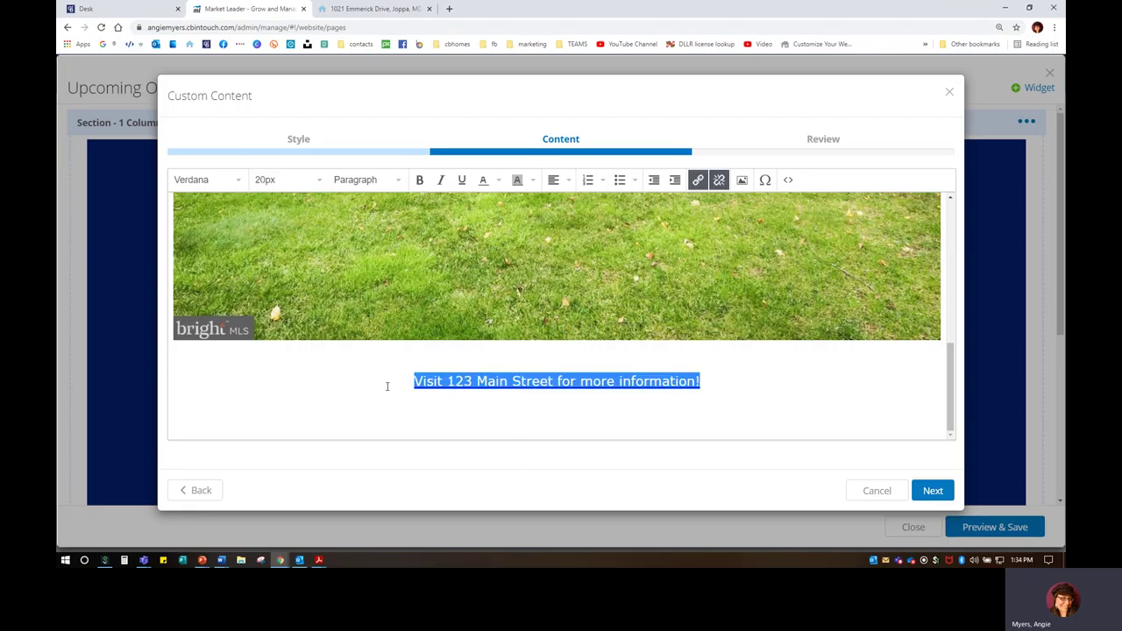
pyautogui.write('Visit 202')
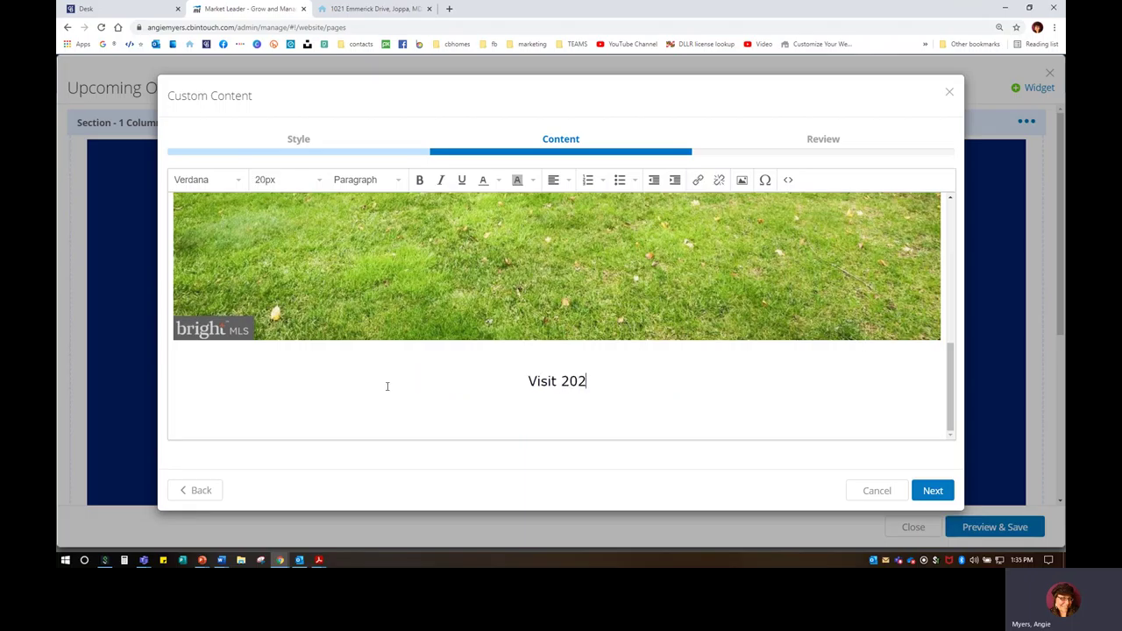
pyautogui.press('BackSpace')
pyautogui.press('BackSpace')
pyautogui.press('BackSpace')
pyautogui.write('on')
pyautogui.press('BackSpace')
pyautogui.press('BackSpace')
pyautogui.press('BackSpace')
pyautogui.write('for more ')
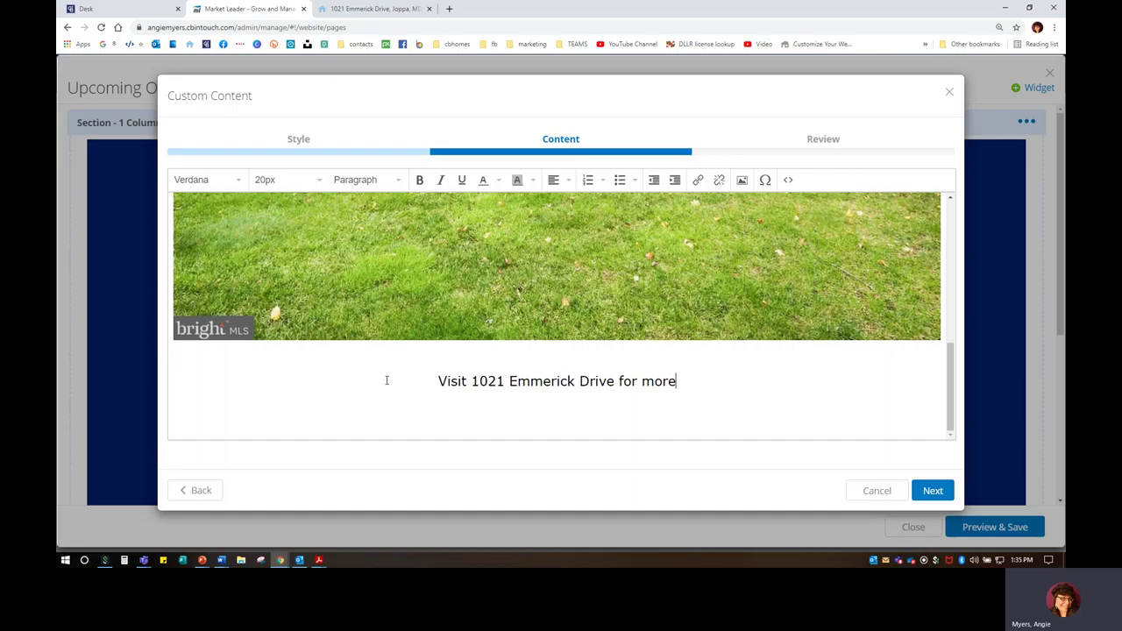
pyautogui.write('deta')
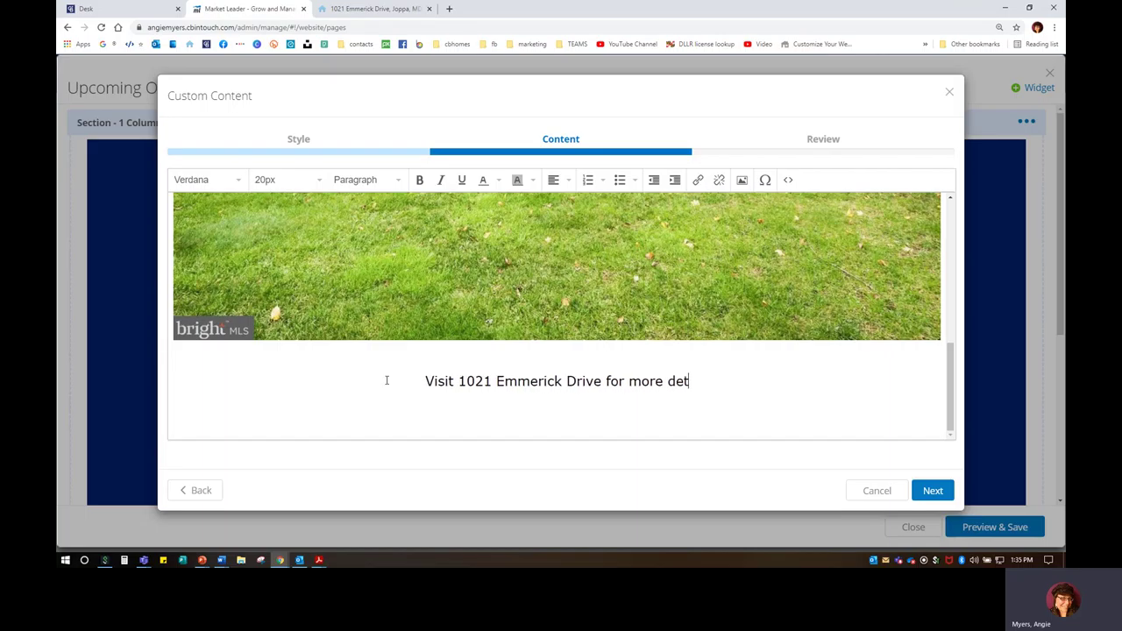
pyautogui.press('BackSpace')
pyautogui.press('BackSpace')
pyautogui.press('BackSpace')
pyautogui.press('BackSpace')
# Step: Rewrite the line as 'Discover the property details here!' and select it
pyautogui.press('BackSpace')
pyautogui.press('BackSpace')
pyautogui.press('BackSpace')
pyautogui.press('BackSpace')
pyautogui.press('BackSpace')
pyautogui.press('BackSpace')
pyautogui.press('BackSpace')
pyautogui.press('BackSpace')
pyautogui.press('BackSpace')
pyautogui.press('BackSpace')
pyautogui.press('BackSpace')
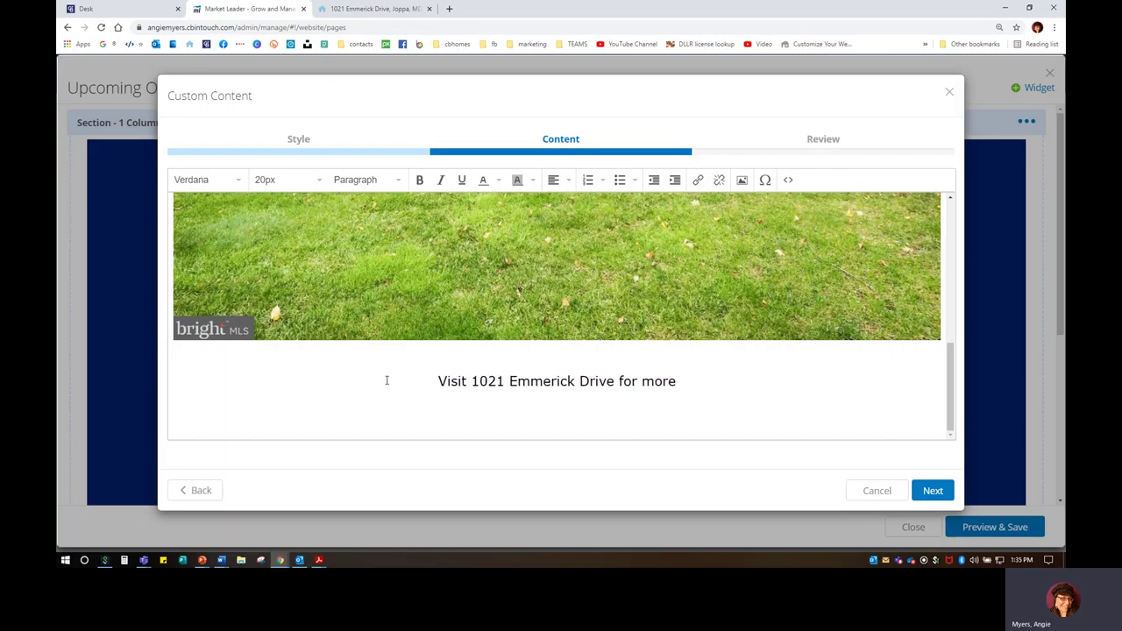
pyautogui.press('BackSpace')
pyautogui.press('BackSpace')
pyautogui.press('BackSpace')
pyautogui.press('BackSpace')
pyautogui.press('BackSpace')
pyautogui.press('BackSpace')
pyautogui.press('BackSpace')
pyautogui.press('BackSpace')
pyautogui.press('BackSpace')
pyautogui.press('BackSpace')
pyautogui.press('BackSpace')
pyautogui.press('BackSpace')
pyautogui.press('BackSpace')
pyautogui.press('BackSpace')
pyautogui.press('BackSpace')
pyautogui.press('BackSpace')
pyautogui.press('BackSpace')
pyautogui.press('BackSpace')
pyautogui.press('BackSpace')
pyautogui.press('BackSpace')
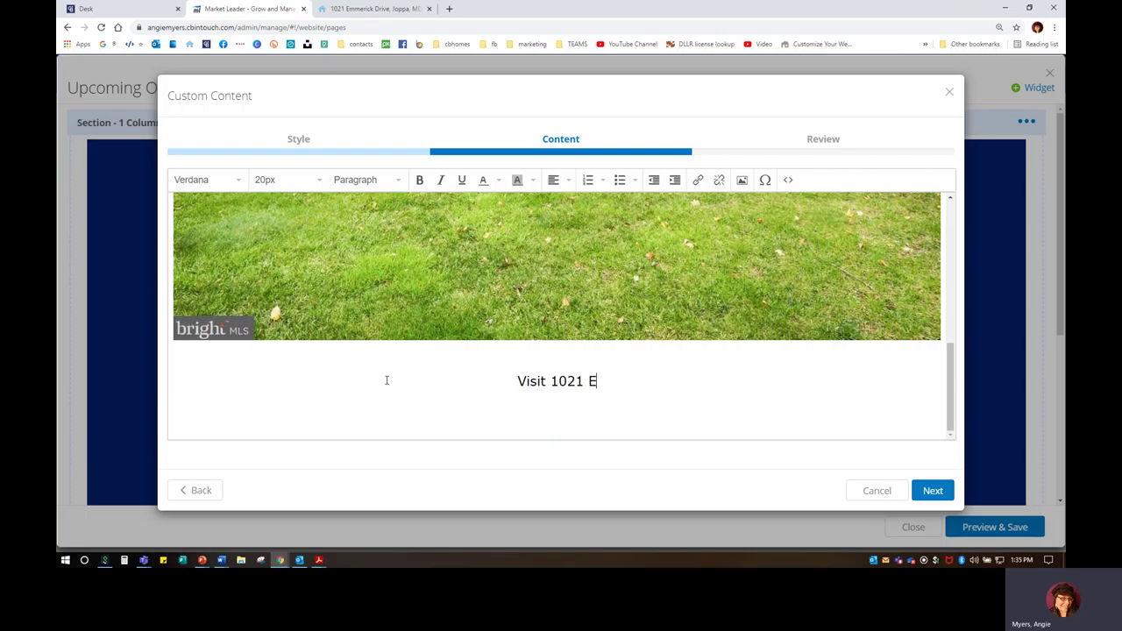
pyautogui.press('BackSpace')
pyautogui.write('Discover ')
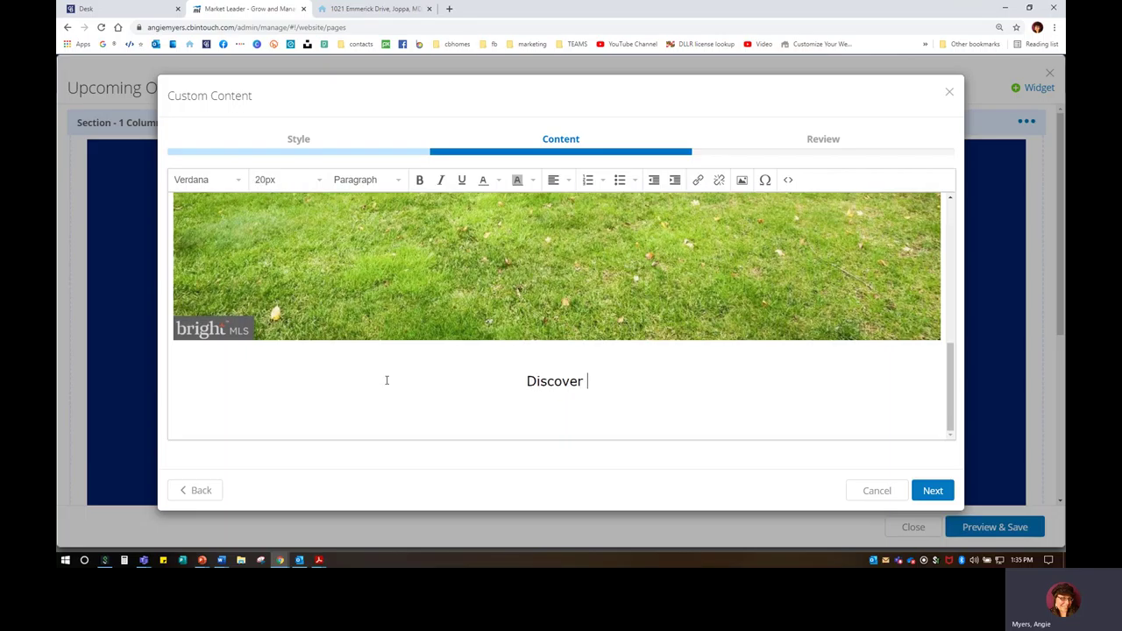
pyautogui.write('the details here!')
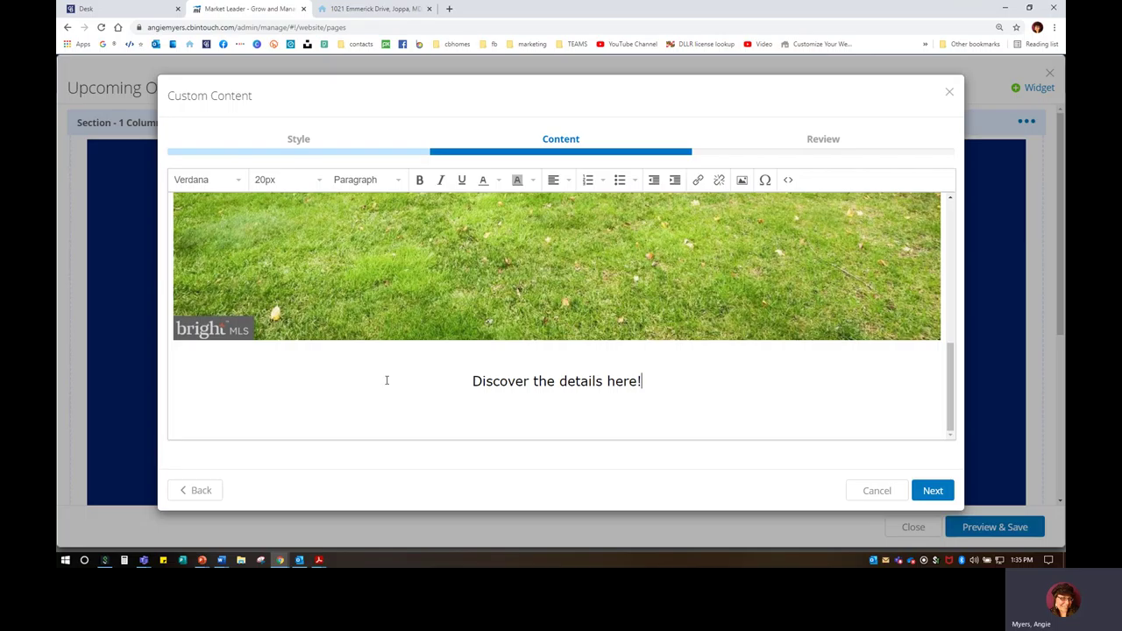
pyautogui.write(' property')
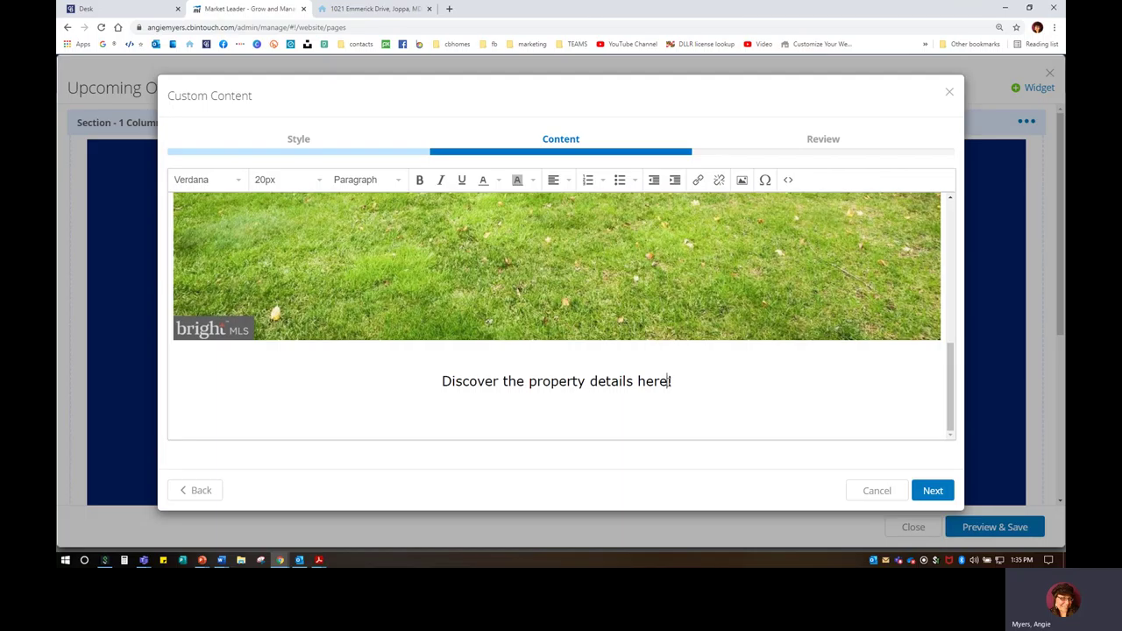
pyautogui.tripleClick(471, 396)
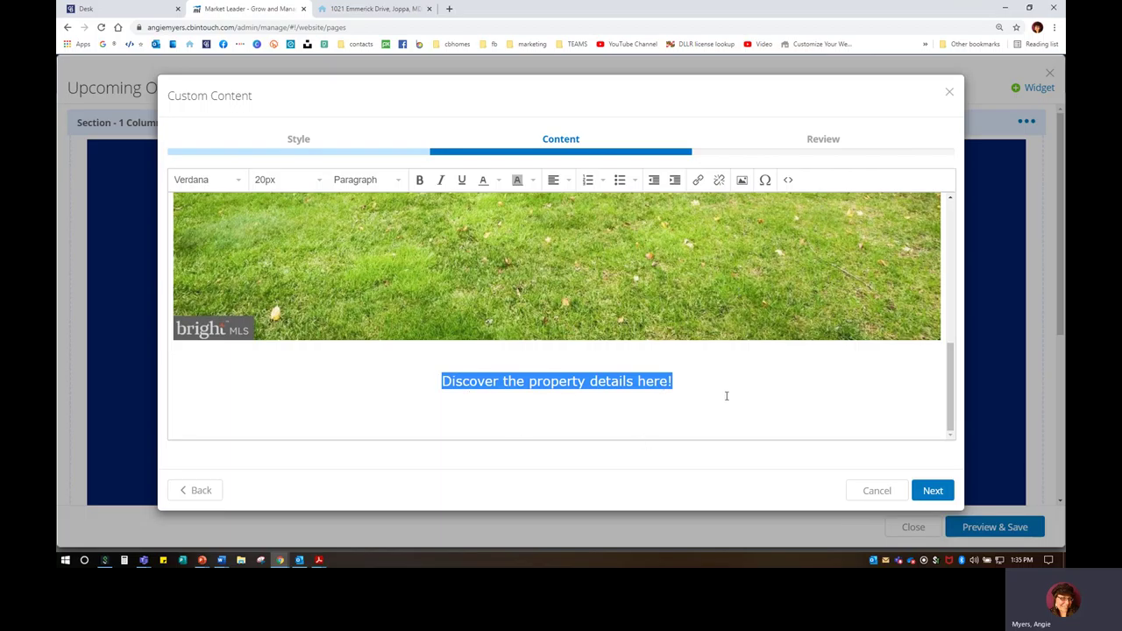
# Step: Link 'Discover the property details here!' to the pasted listing address so it opens in a new window
pyautogui.click(699, 182)
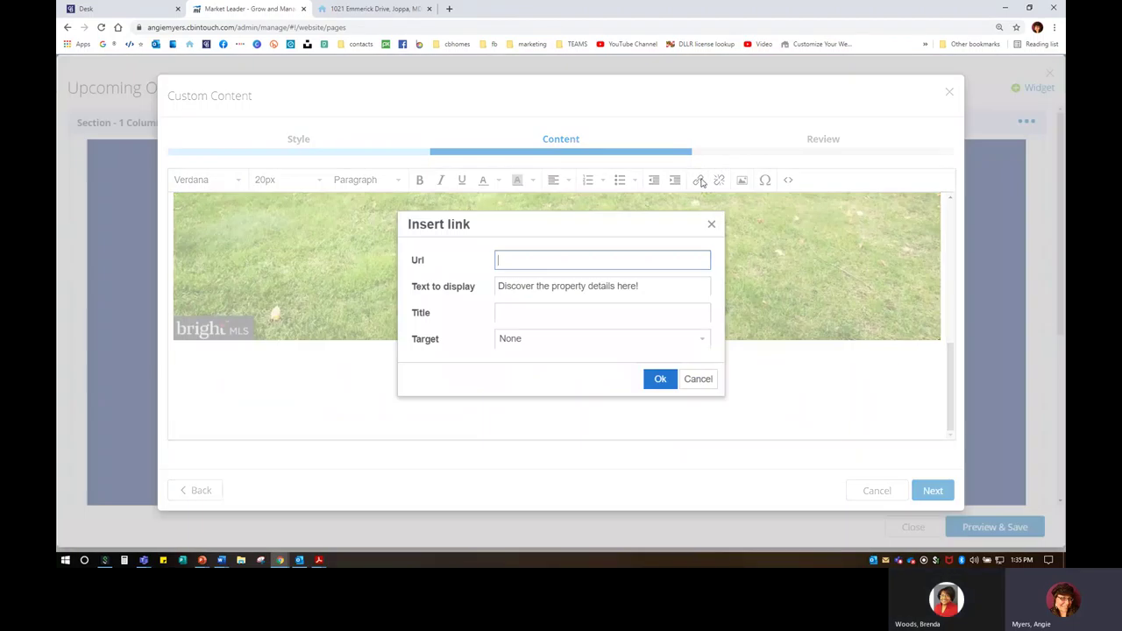
pyautogui.rightClick(516, 260)
pyautogui.click(542, 341)
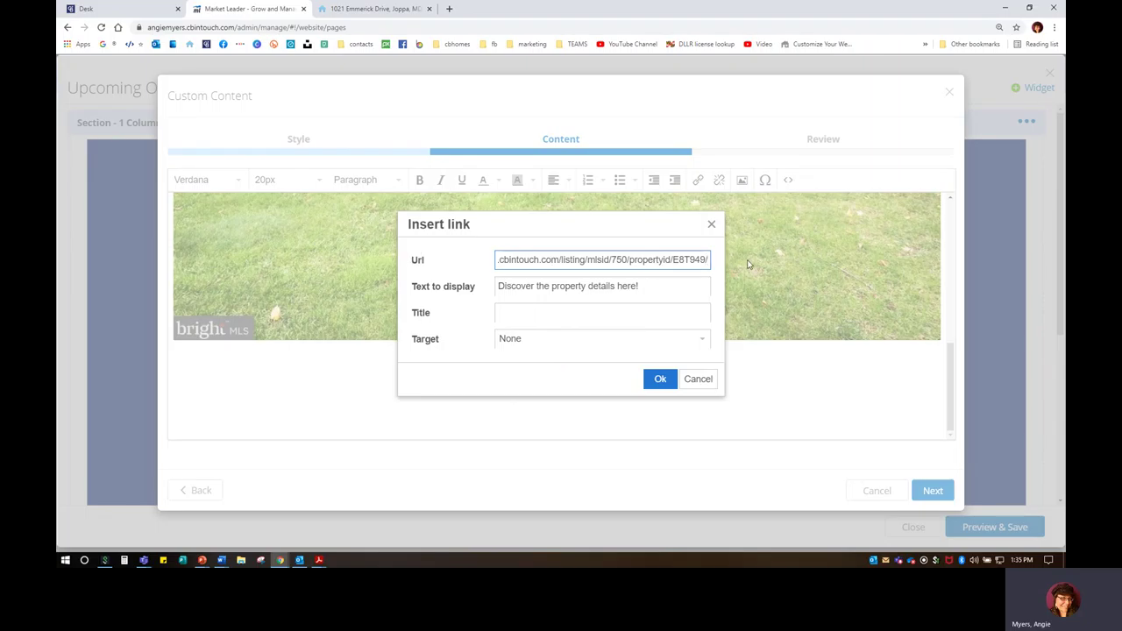
pyautogui.click(508, 342)
pyautogui.click(519, 386)
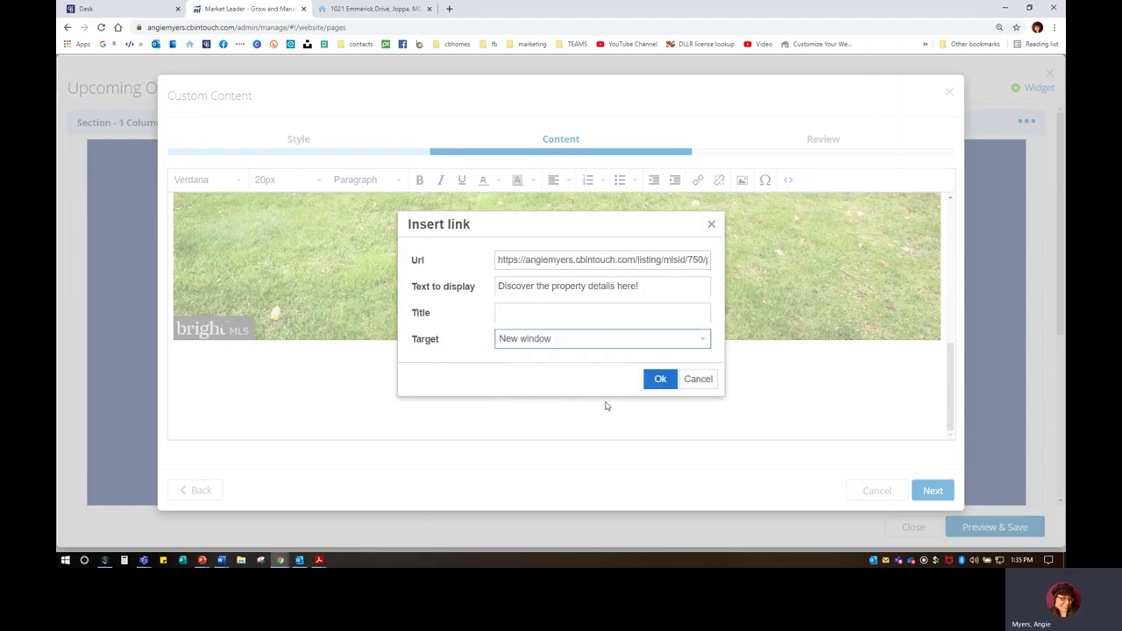
pyautogui.click(660, 379)
pyautogui.click(721, 402)
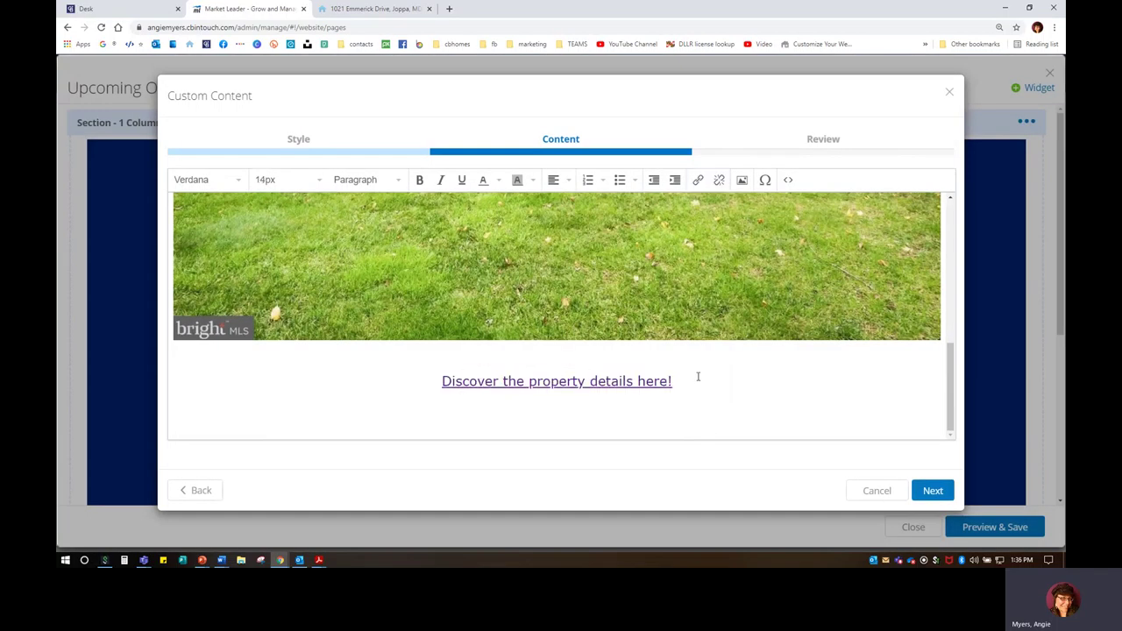
# Step: Shrink the banner image to a smaller width by dragging its corner handle
pyautogui.click(168, 338)
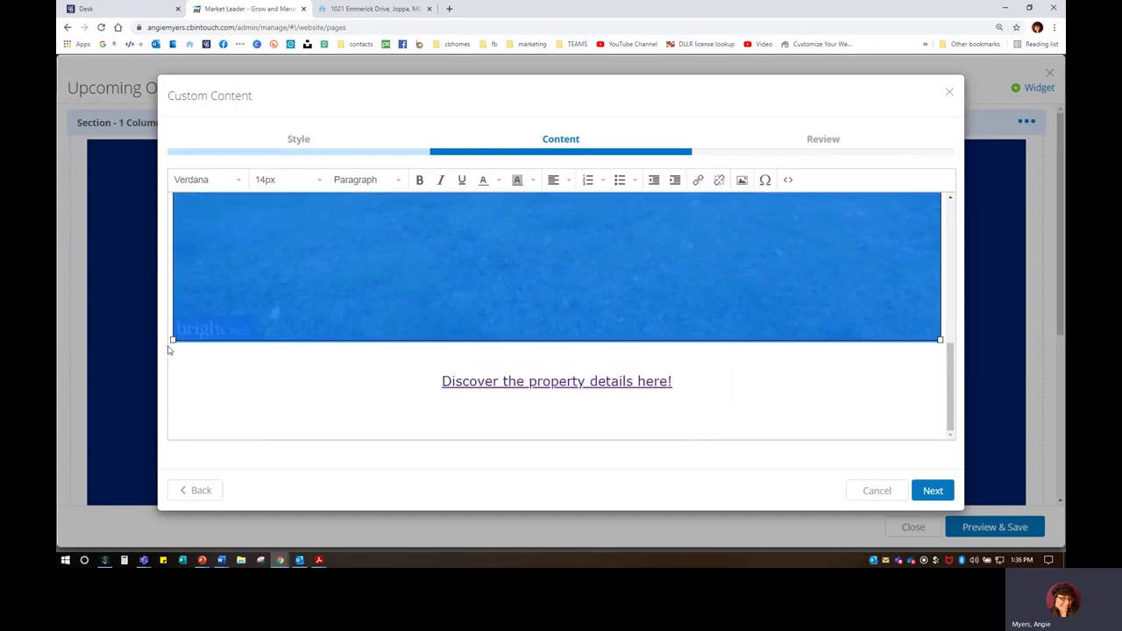
pyautogui.moveTo(172, 340); pyautogui.dragTo(339, 284)
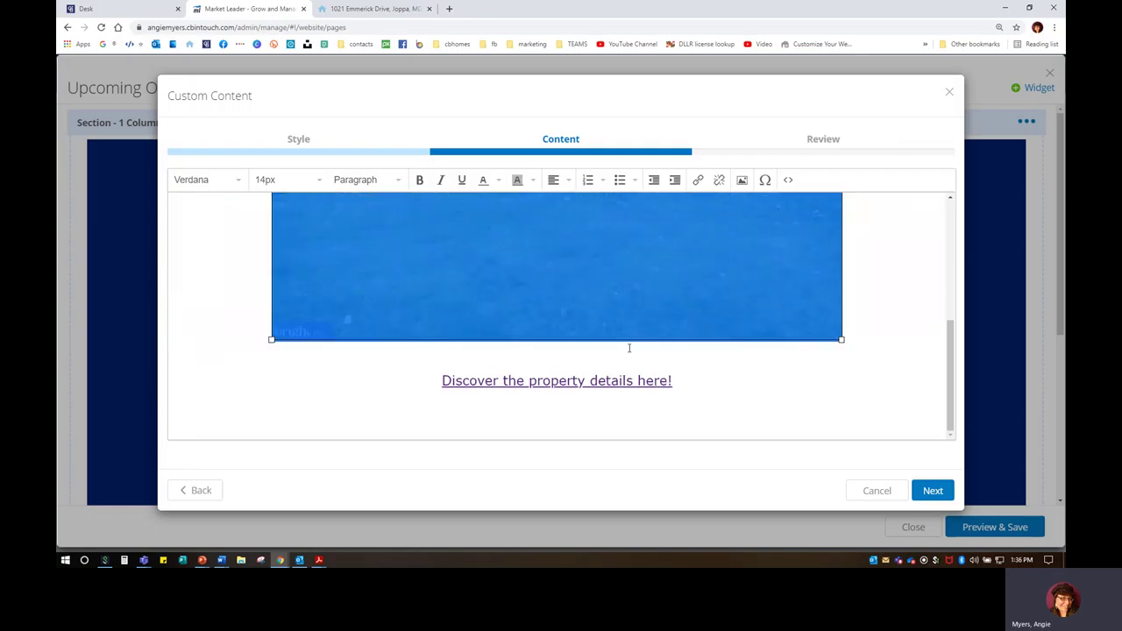
pyautogui.scroll(5, 628, 348)
# Step: Set the open house sentence to 14px and continue to the Review step
pyautogui.click(279, 223)
pyautogui.click(280, 231)
pyautogui.moveTo(313, 211); pyautogui.dragTo(798, 212)
pyautogui.click(296, 181)
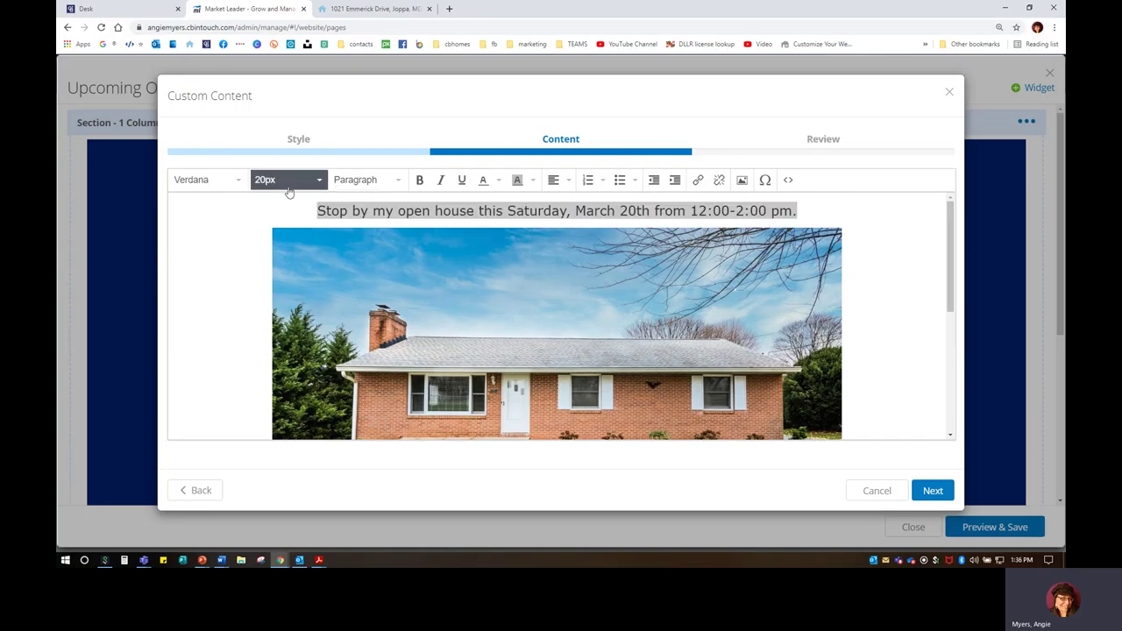
pyautogui.click(207, 224)
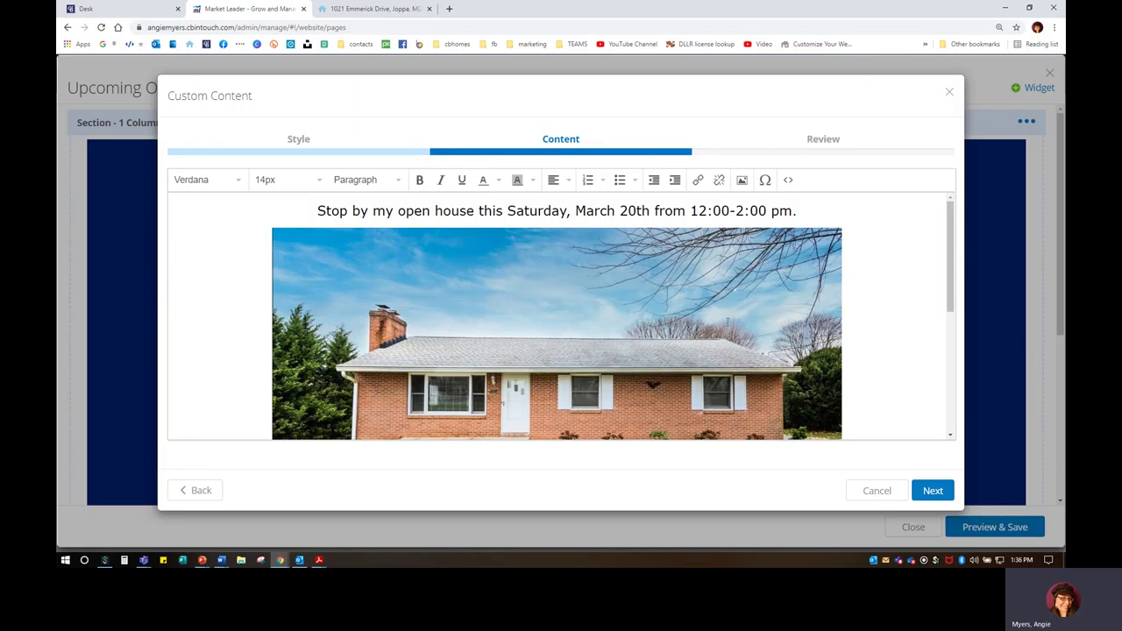
pyautogui.scroll(-3, 561, 334)
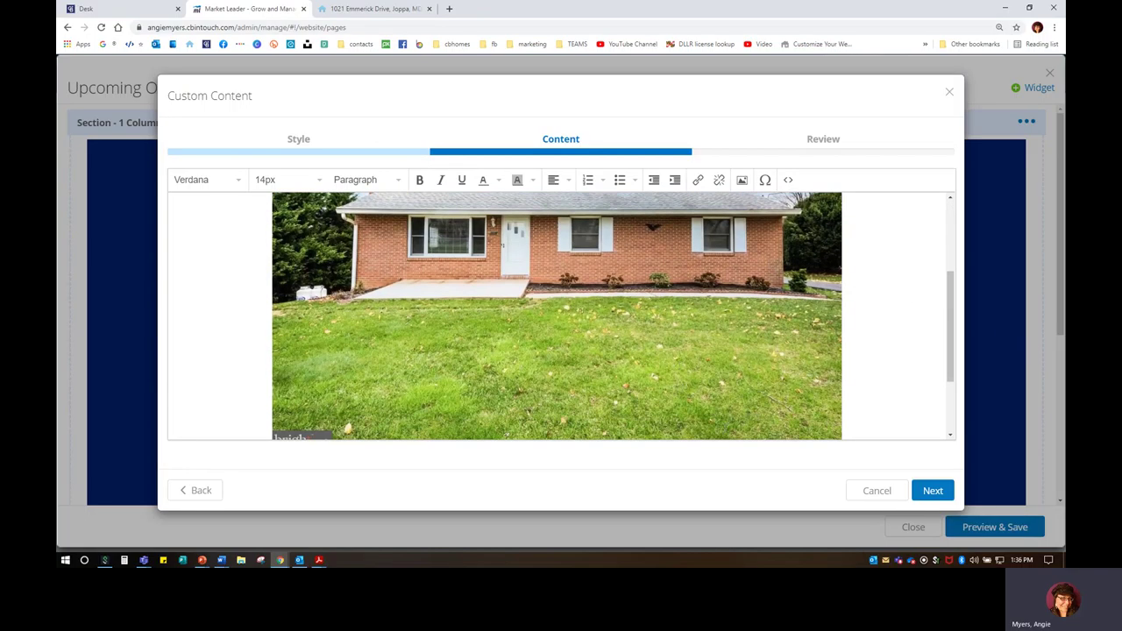
pyautogui.click(943, 489)
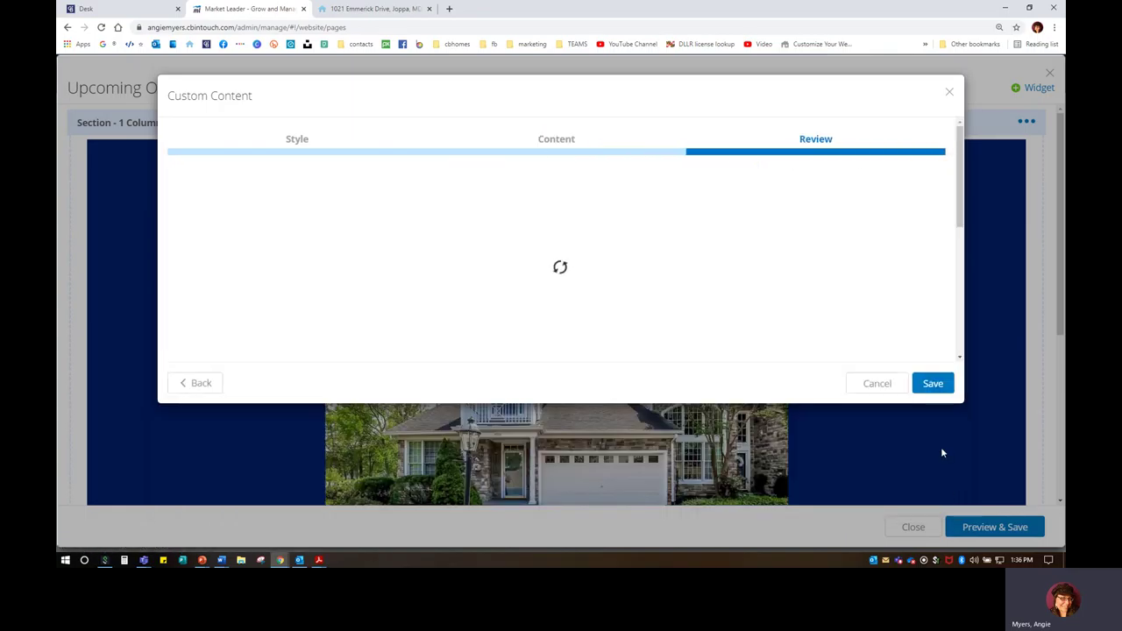
# Step: Save the open house block and add a new Custom Content widget
pyautogui.click(932, 383)
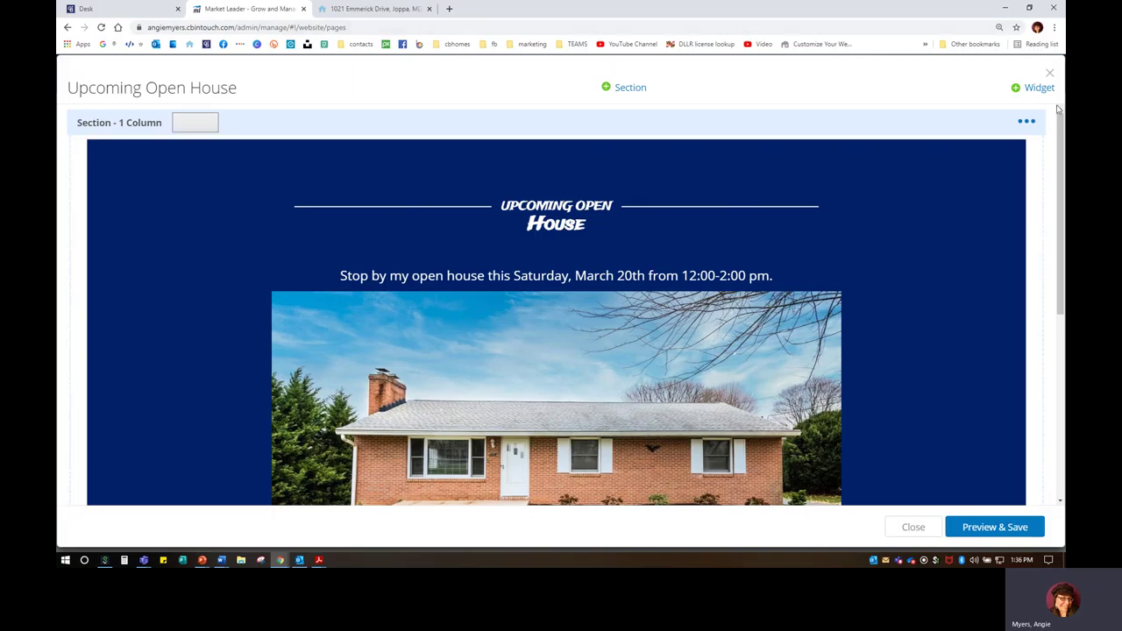
pyautogui.click(1032, 90)
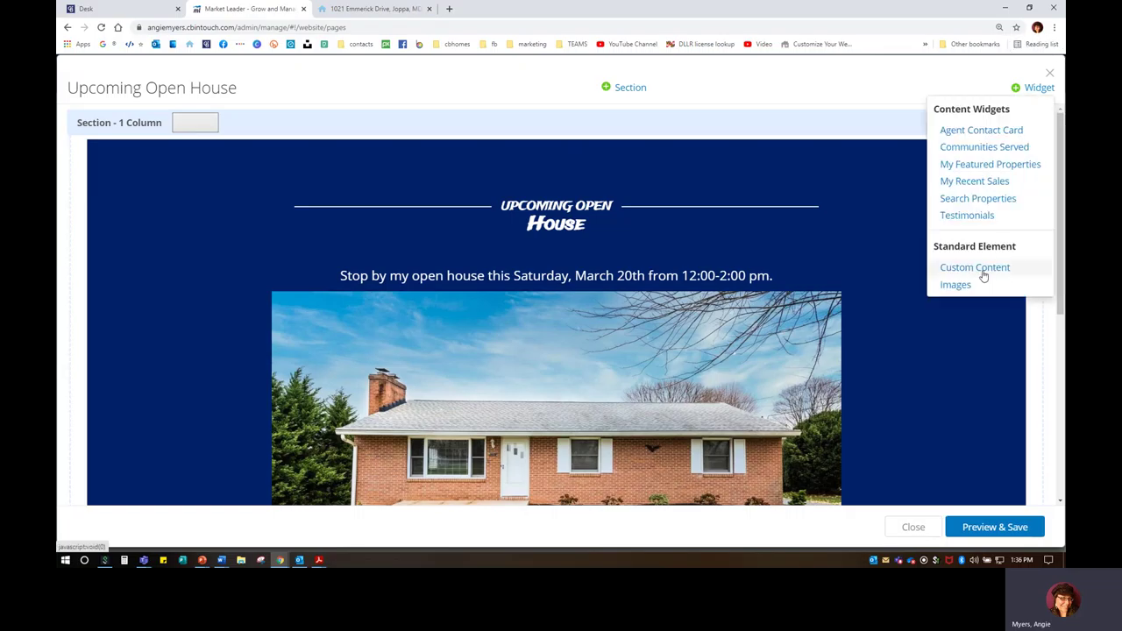
pyautogui.click(982, 272)
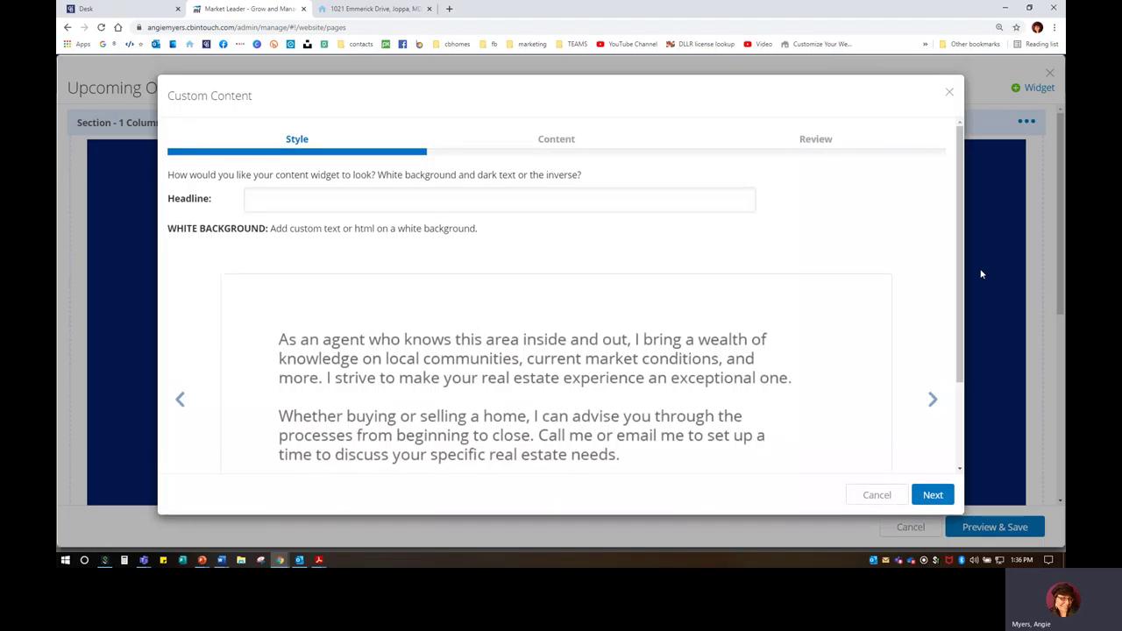
# Step: Leave the new block's headline blank and continue to the content step
pyautogui.click(319, 198)
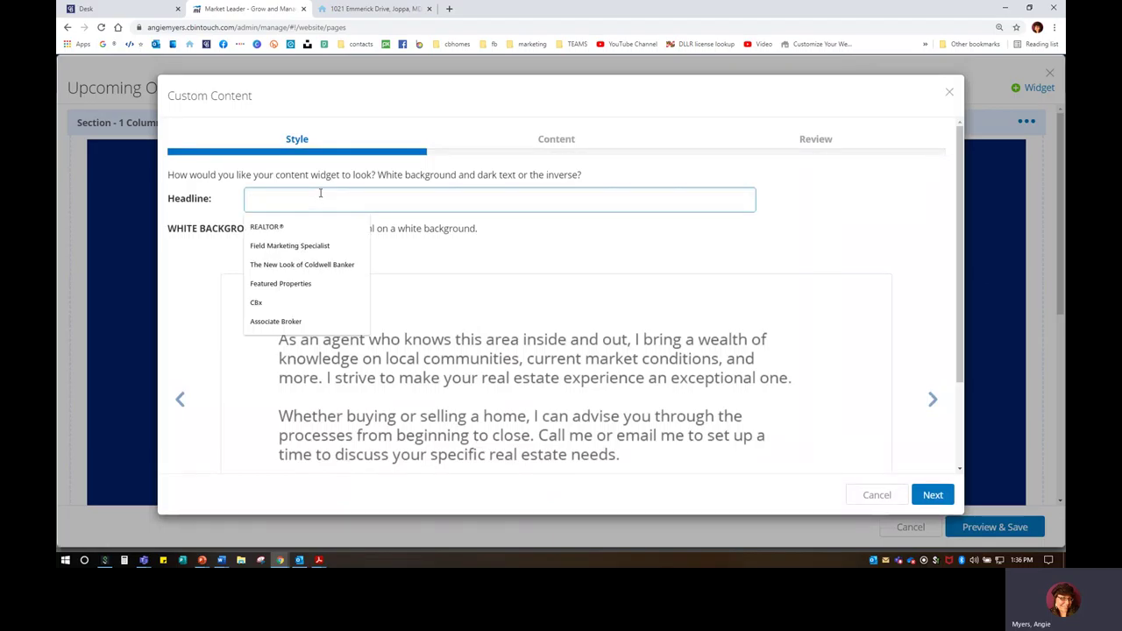
pyautogui.write('Ope')
pyautogui.press('BackSpace')
pyautogui.press('BackSpace')
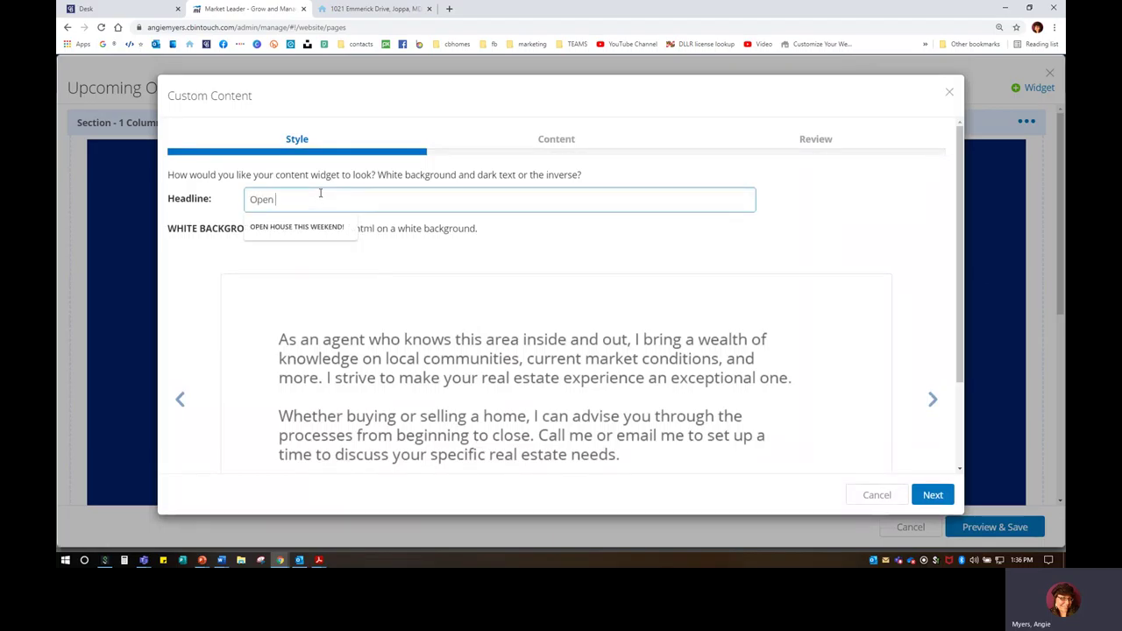
pyautogui.moveTo(293, 198); pyautogui.dragTo(233, 200)
pyautogui.press('BackSpace')
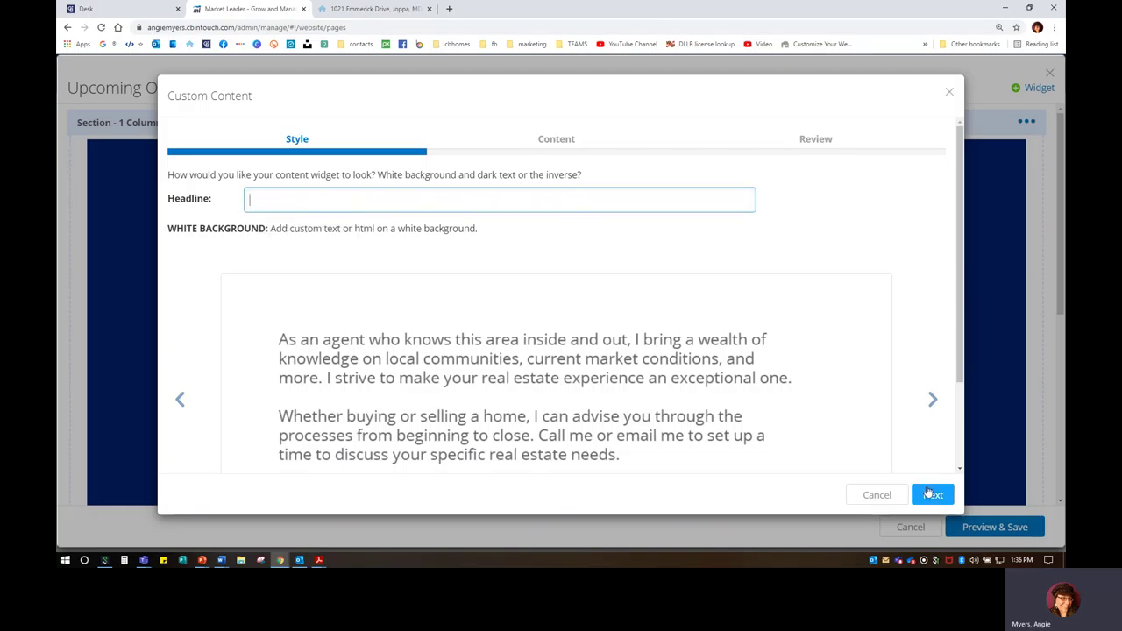
pyautogui.click(930, 492)
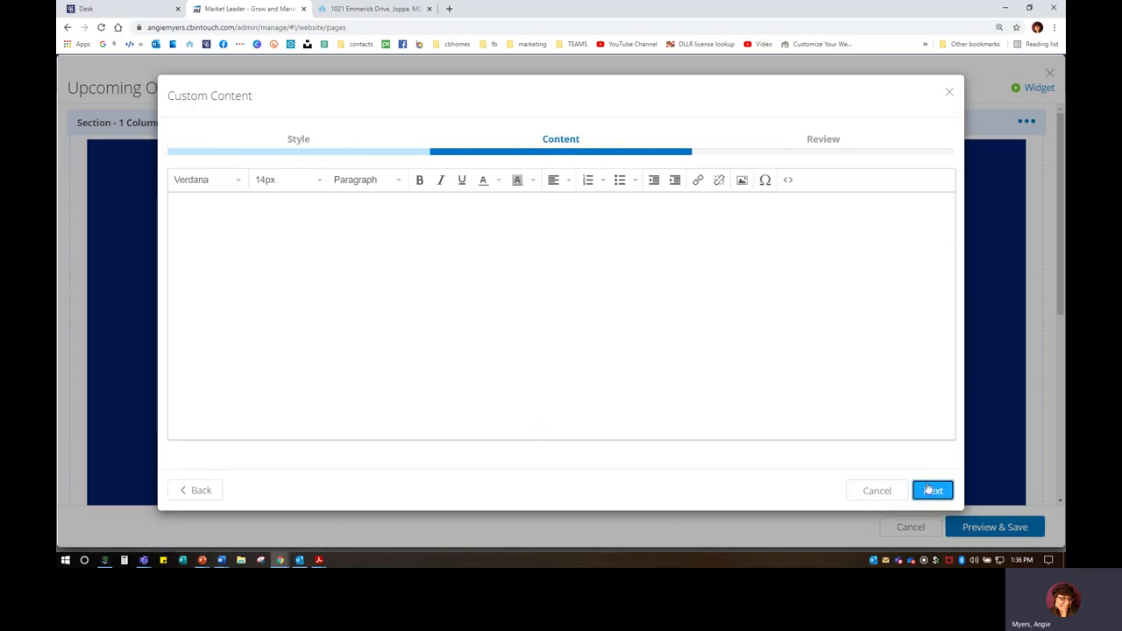
# Step: Type placeholder text into the empty content editor
pyautogui.click(575, 318)
pyautogui.write('skdjflsdfksdjfklsdjf;kldsjfklsdjfkl;dsjfga')
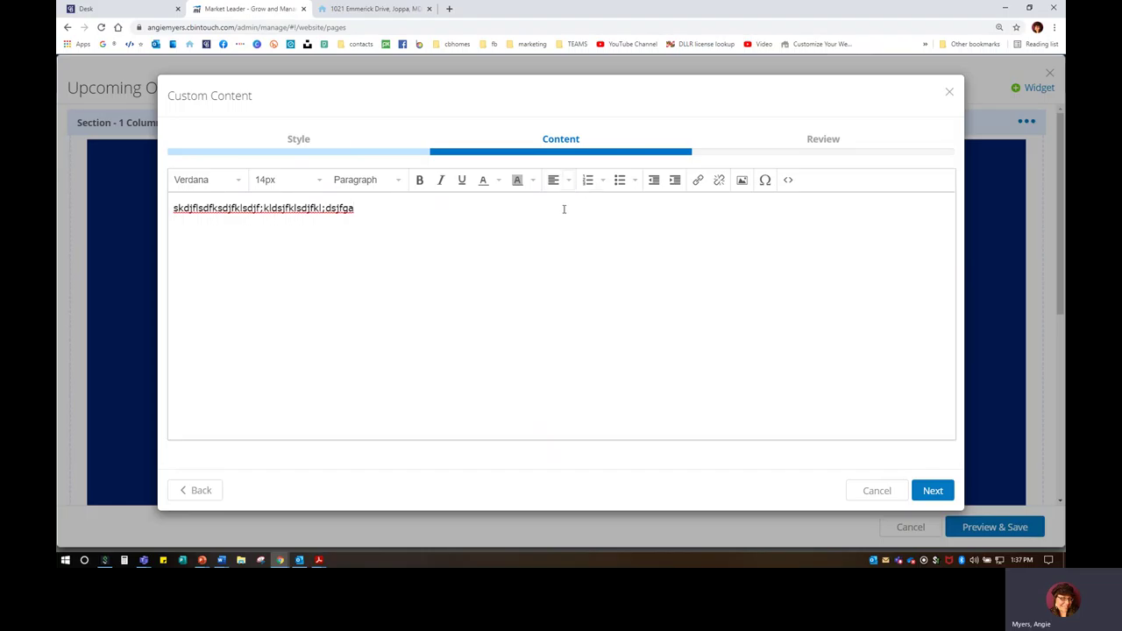
pyautogui.hotkey('ctrl', 'a')
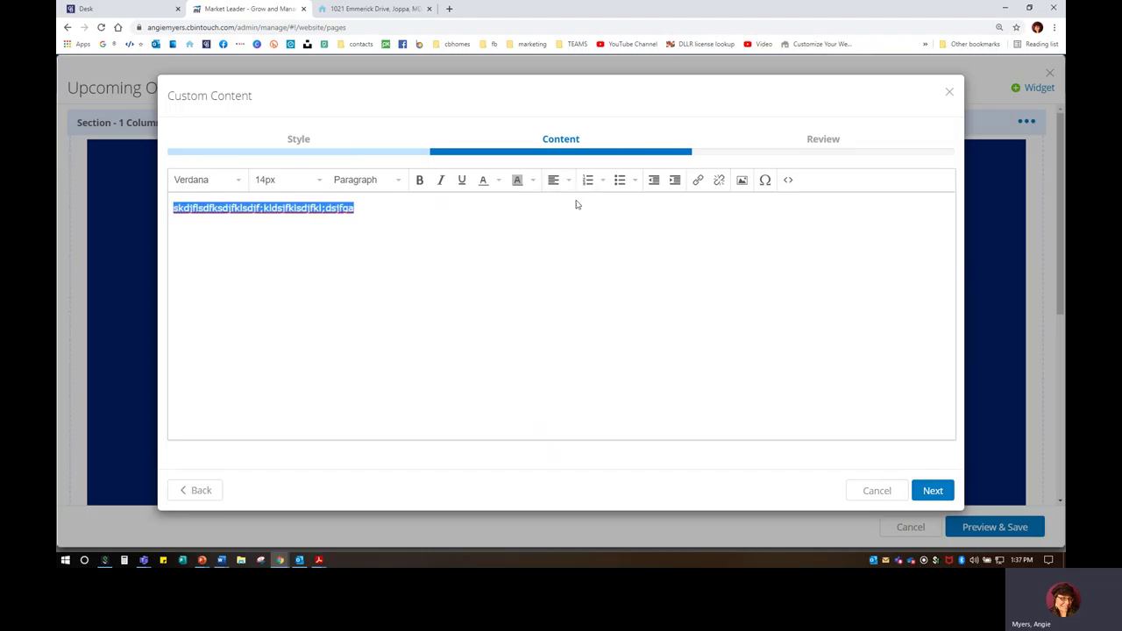
pyautogui.click(577, 205)
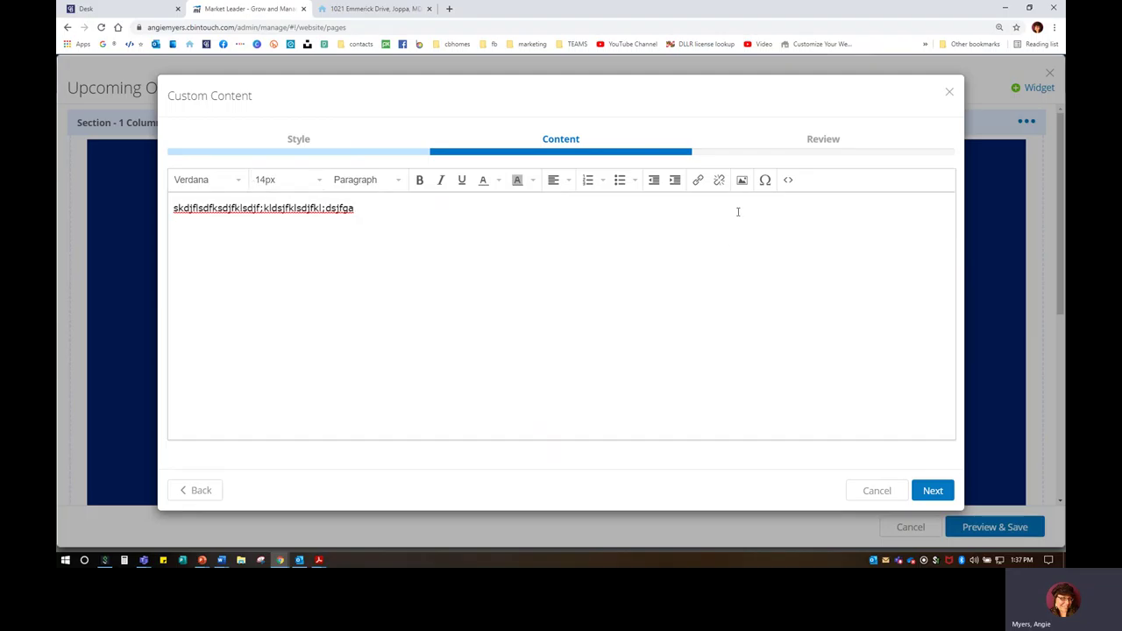
# Step: Start an image upload and load a listing photo from the computer
pyautogui.click(741, 179)
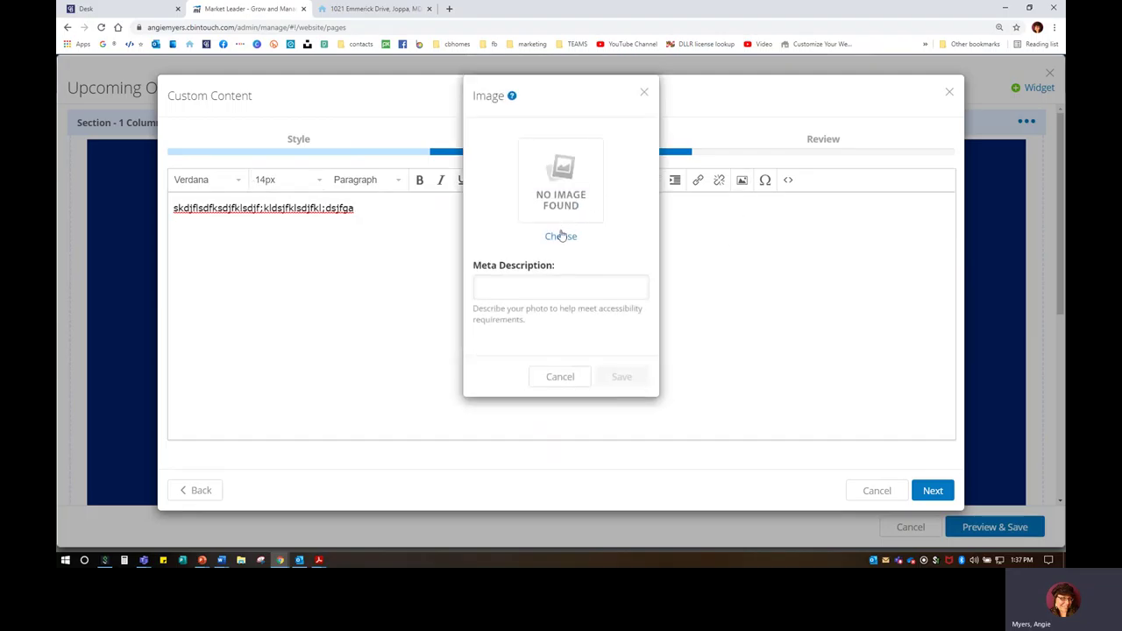
pyautogui.click(562, 235)
pyautogui.click(455, 147)
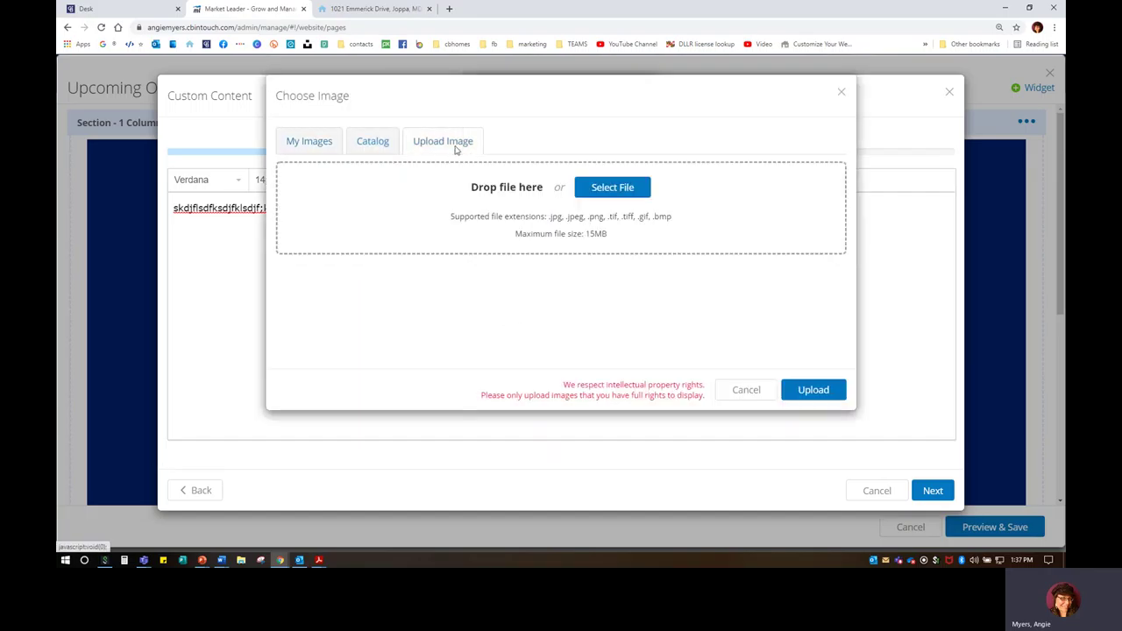
pyautogui.click(624, 187)
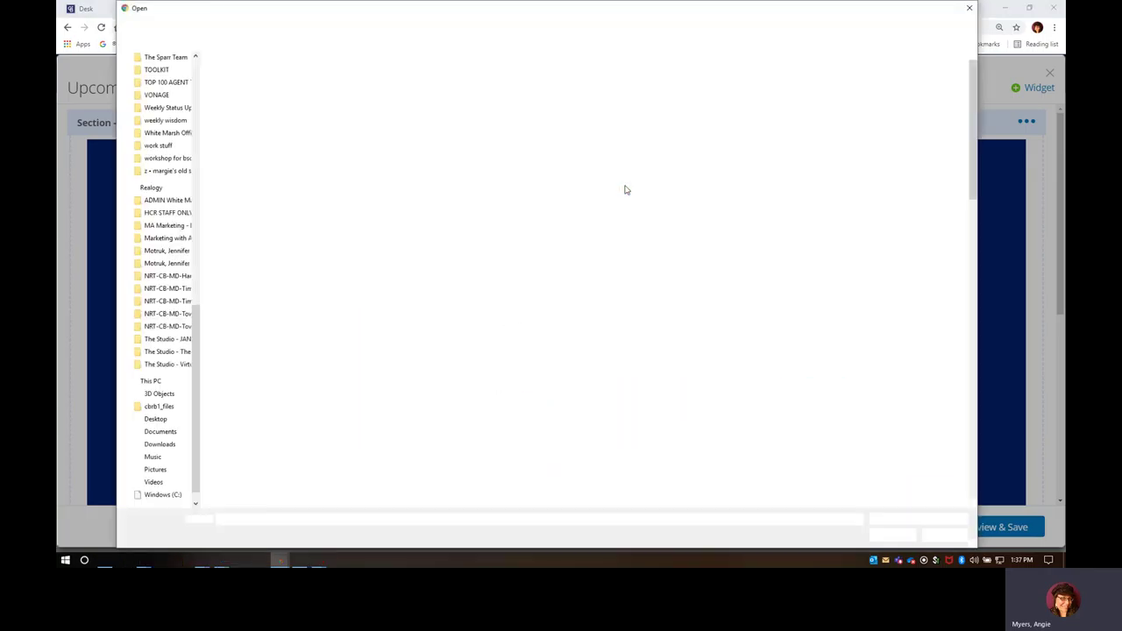
pyautogui.scroll(-10, 797, 337)
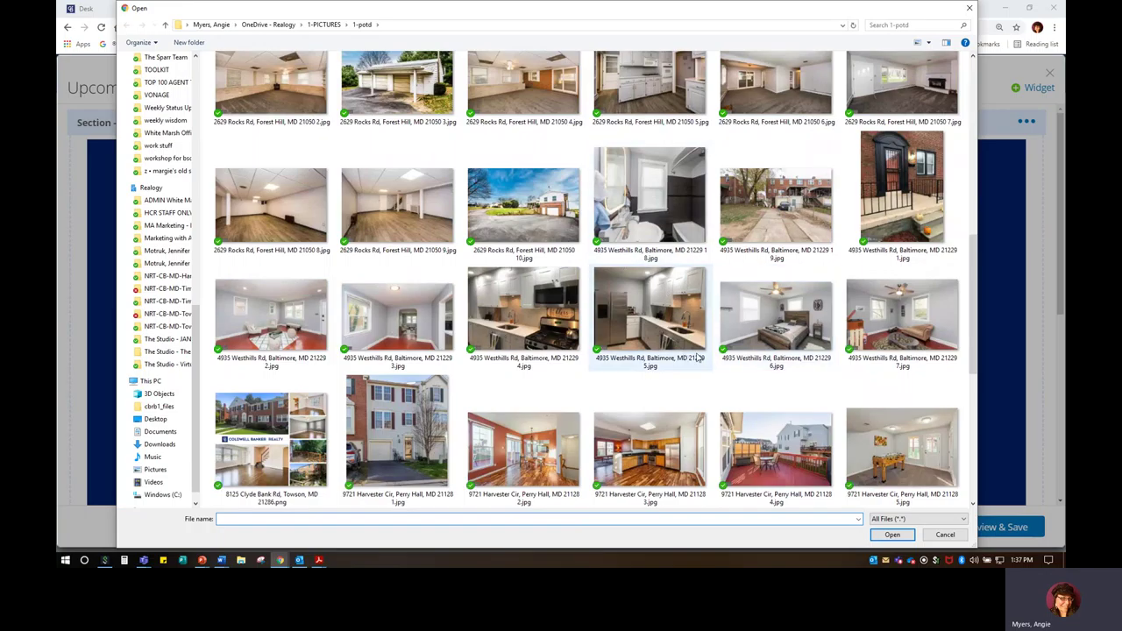
pyautogui.scroll(-3, 697, 356)
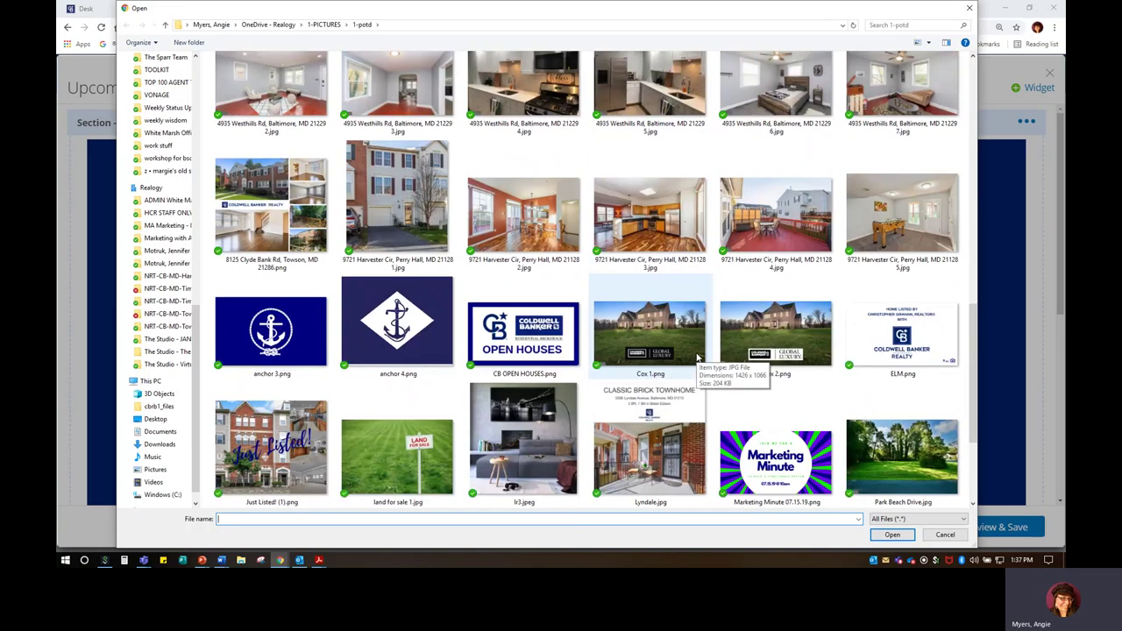
pyautogui.click(412, 216)
pyautogui.doubleClick(412, 216)
# Step: Replace the wrong photo with the brick house front photo and upload it
pyautogui.click(664, 220)
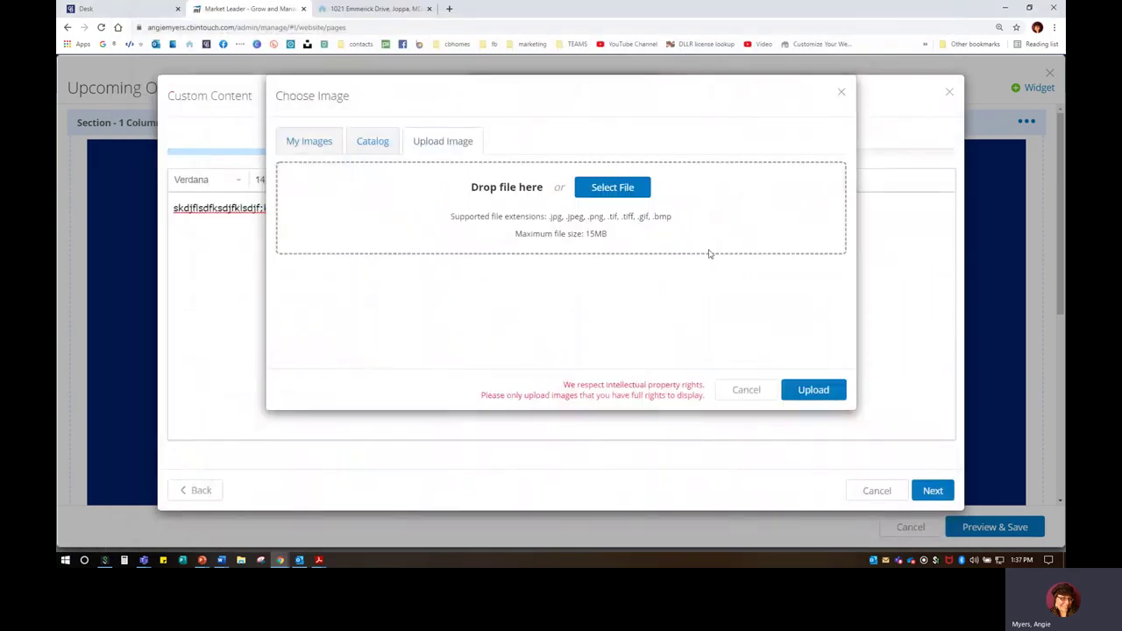
pyautogui.click(611, 188)
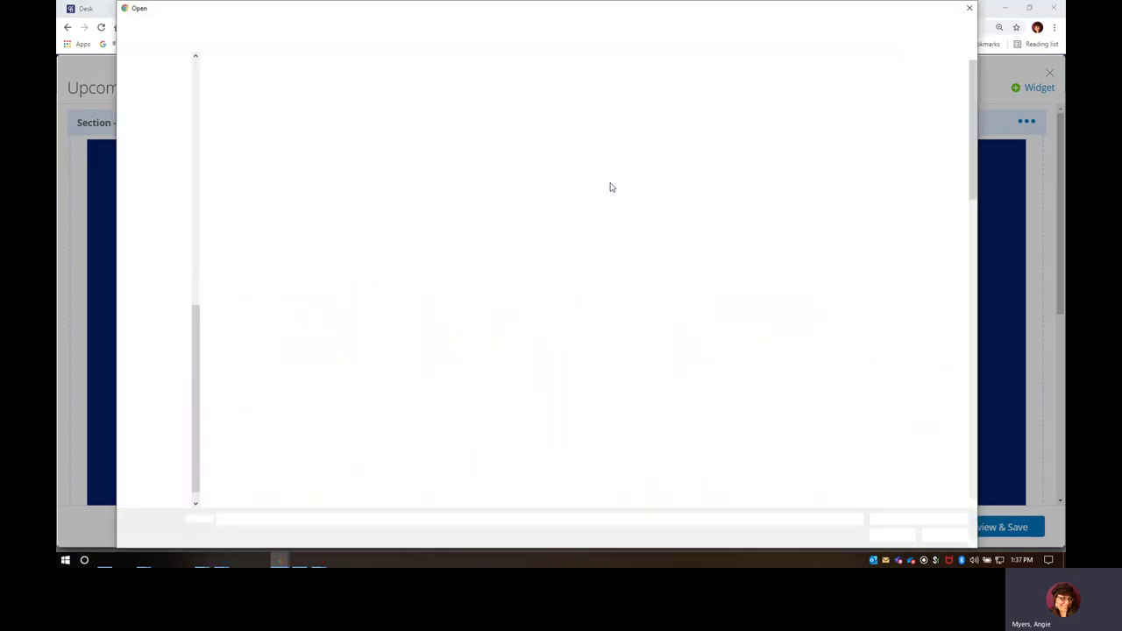
pyautogui.scroll(-3, 614, 255)
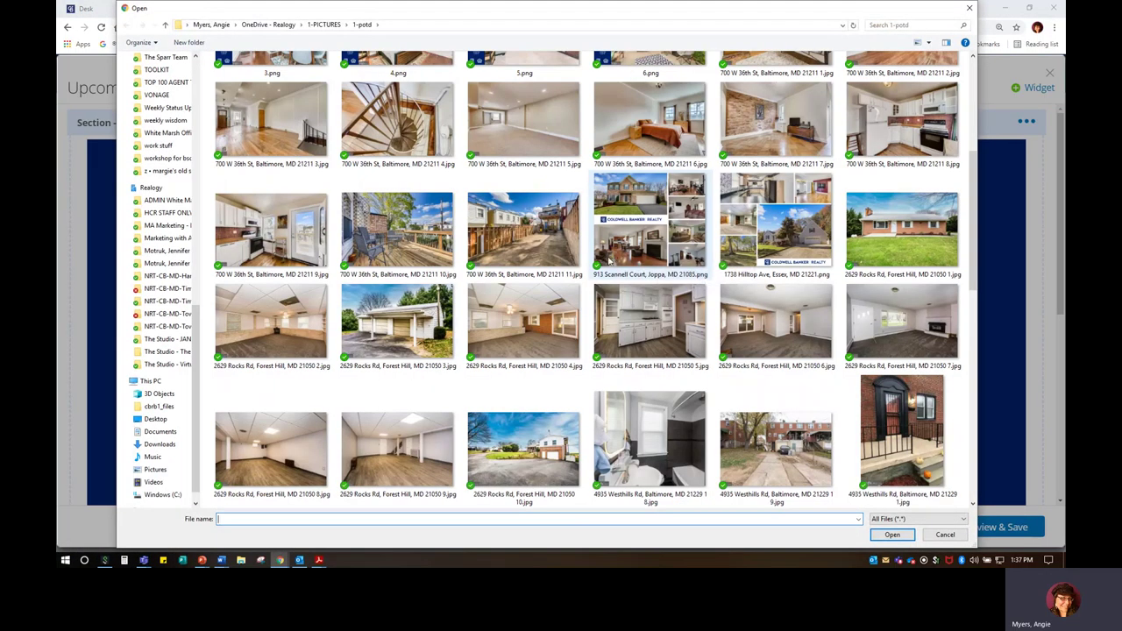
pyautogui.click(893, 232)
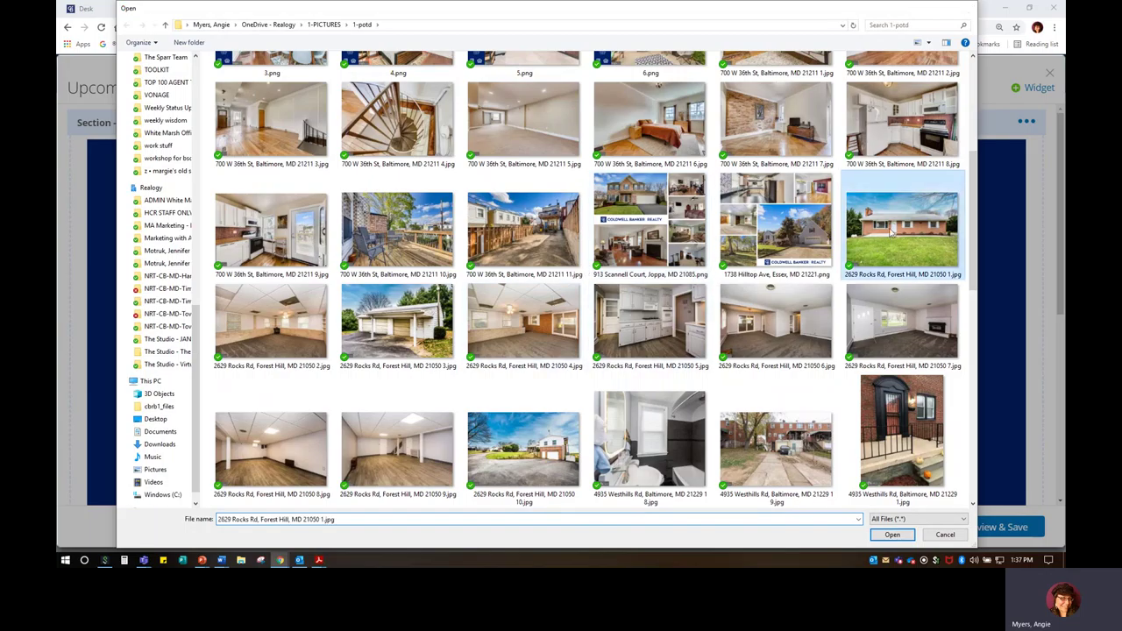
pyautogui.doubleClick(893, 232)
pyautogui.click(813, 391)
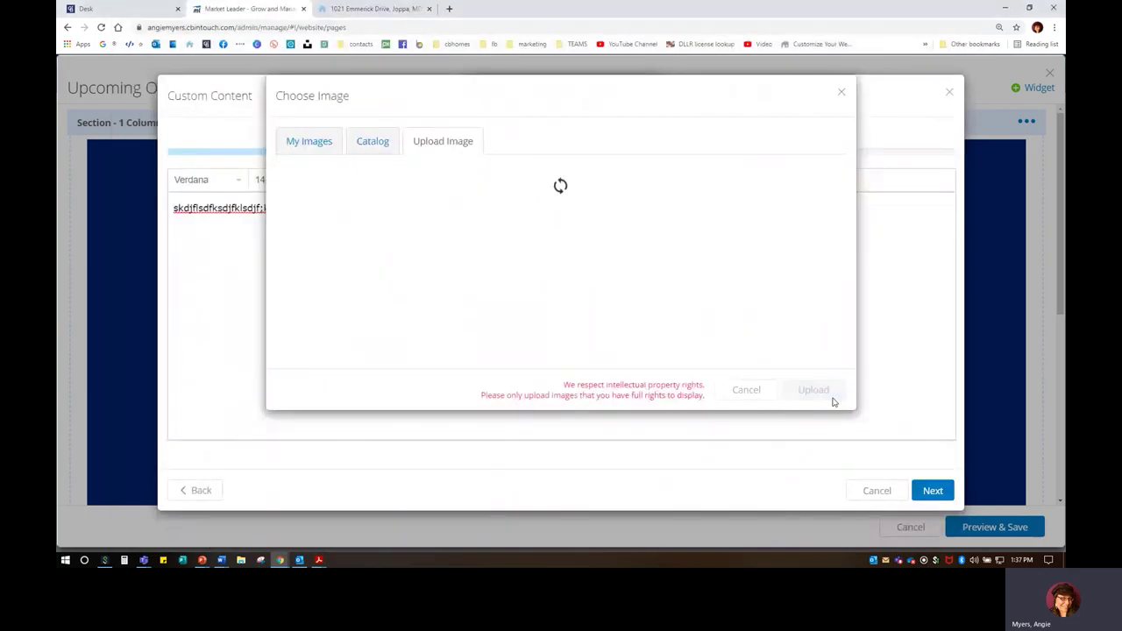
# Step: Insert the house photo into the content and shrink it to a smaller size
pyautogui.click(520, 285)
pyautogui.click(724, 273)
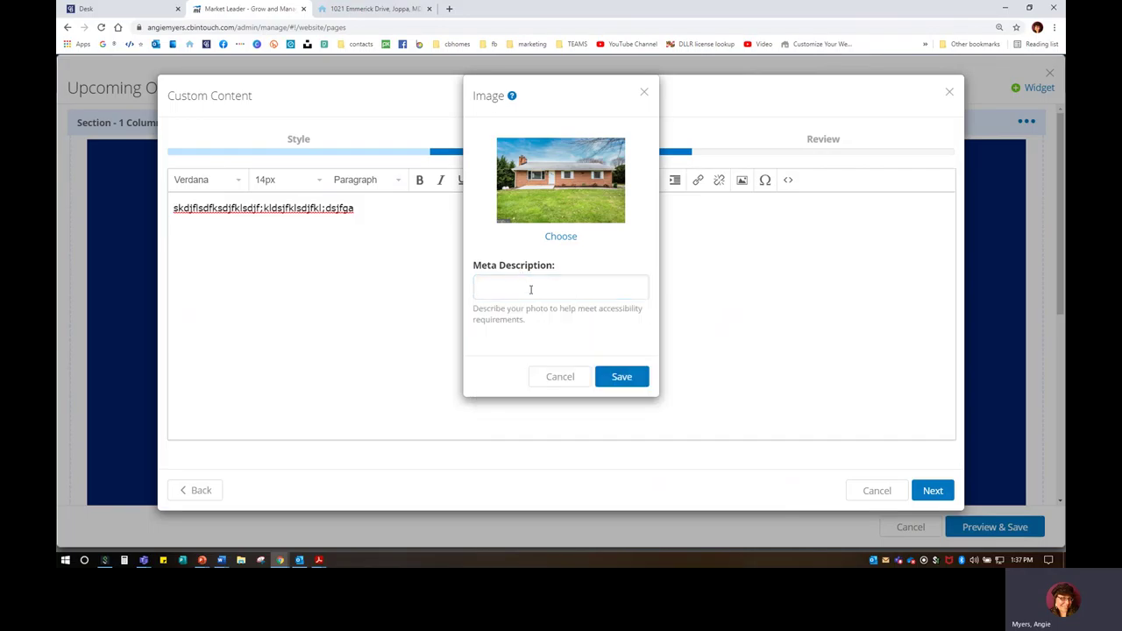
pyautogui.click(630, 379)
pyautogui.click(341, 329)
pyautogui.moveTo(171, 244); pyautogui.dragTo(430, 395)
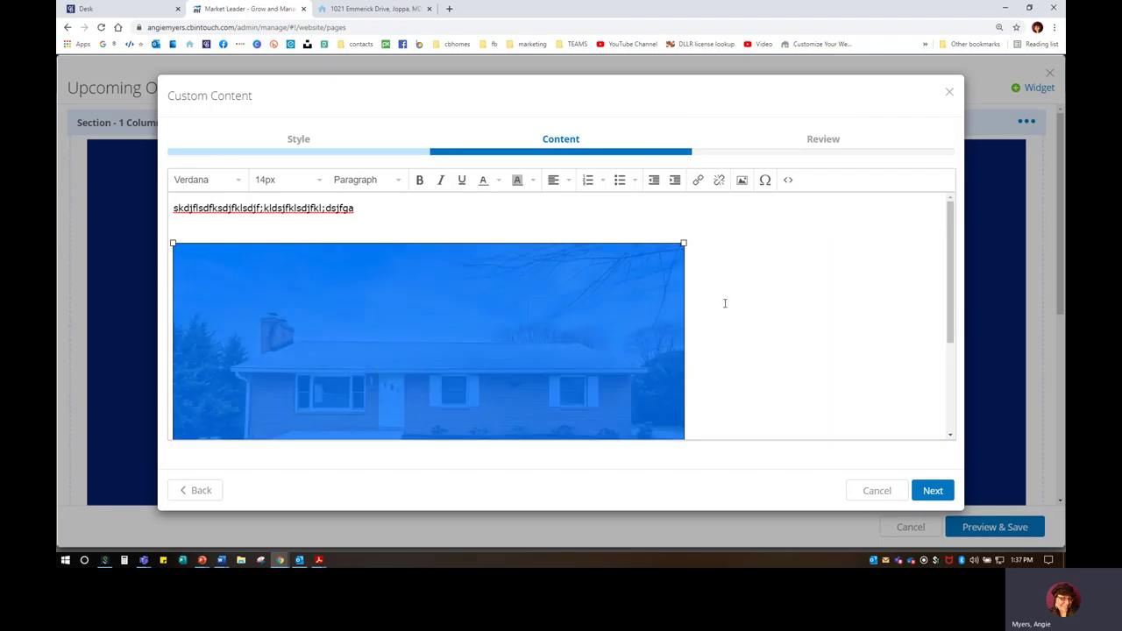
# Step: Type a line of placeholder text below the house photo
pyautogui.click(724, 303)
pyautogui.click(567, 184)
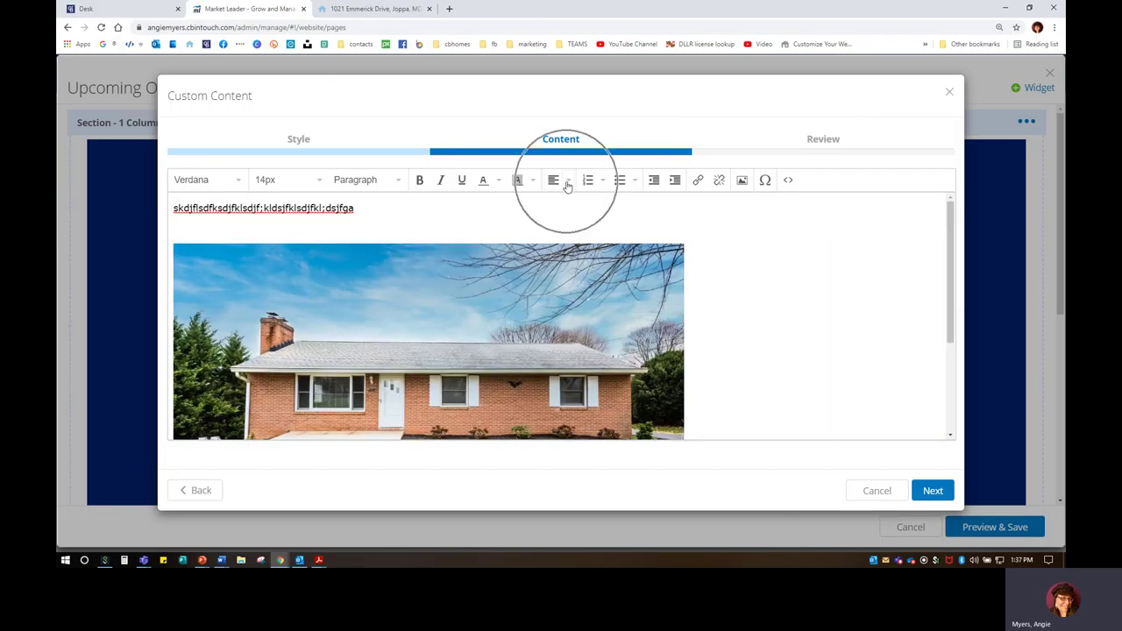
pyautogui.click(541, 188)
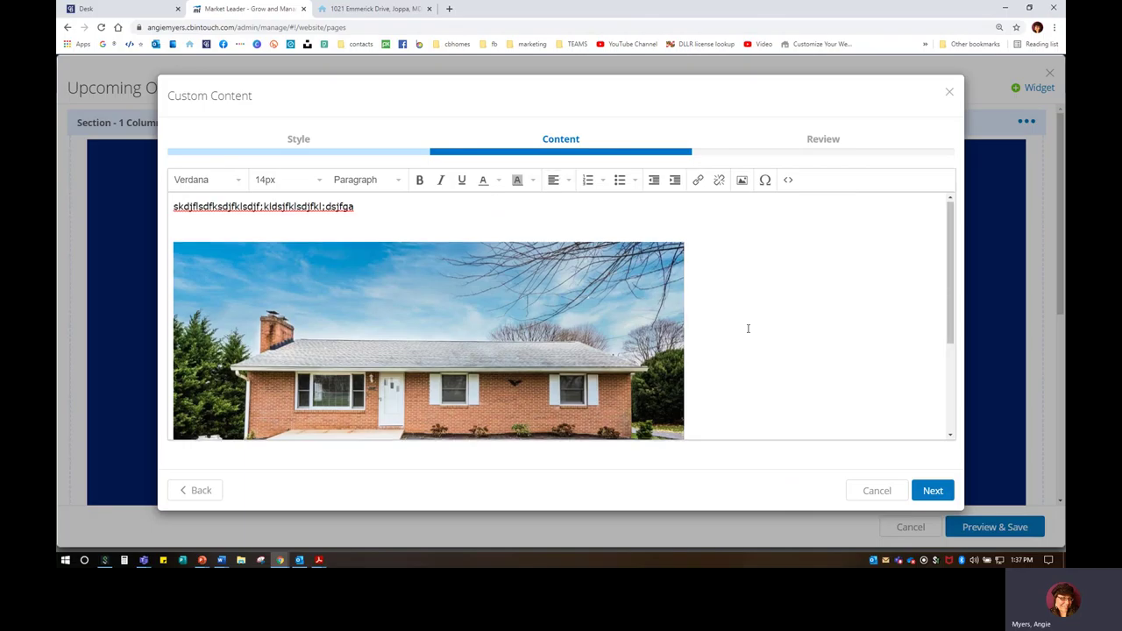
pyautogui.scroll(-3, 745, 323)
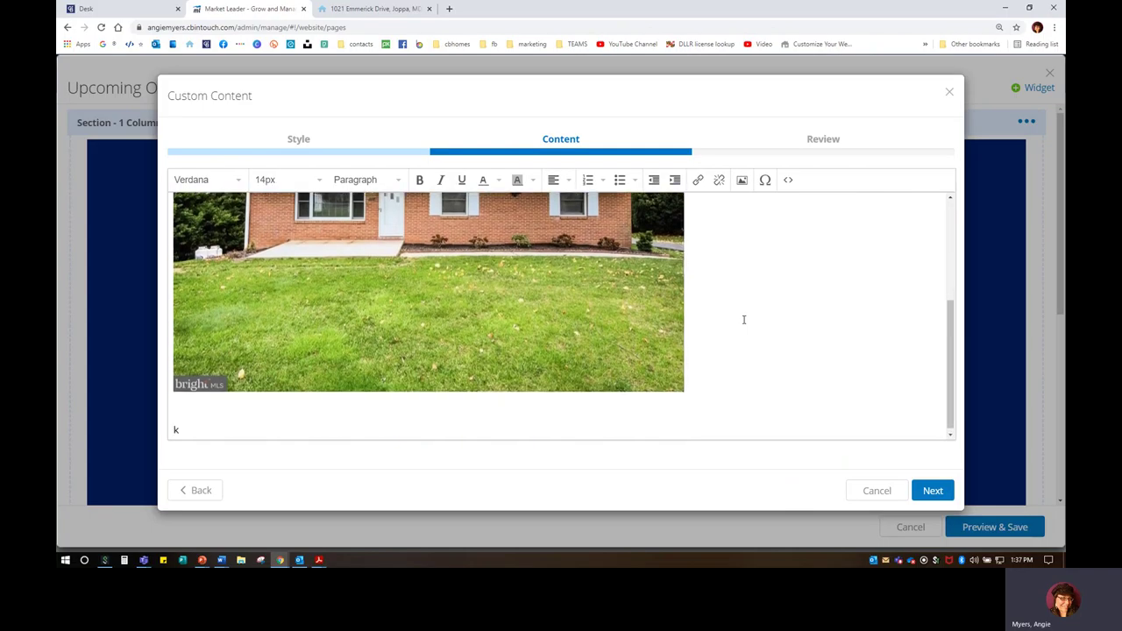
pyautogui.write('ldsjflksjdfkjsfkjasd;fjkasdjfklasdfsdafsda')
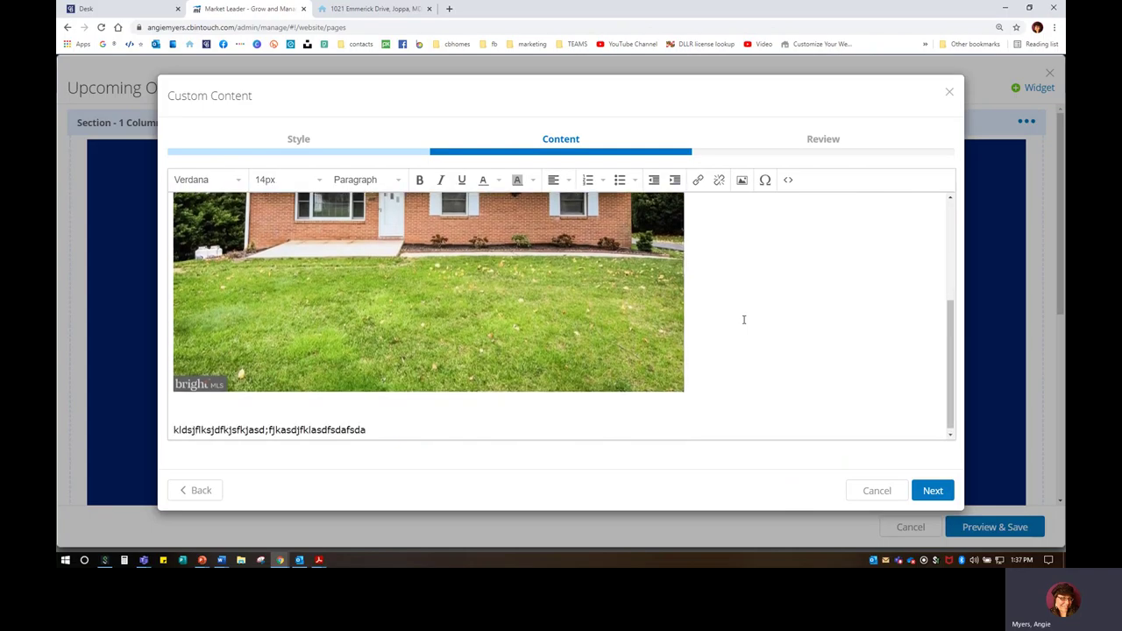
pyautogui.click(396, 16)
# Step: Reload the agent website and return to its home page
pyautogui.scroll(-1, 704, 426)
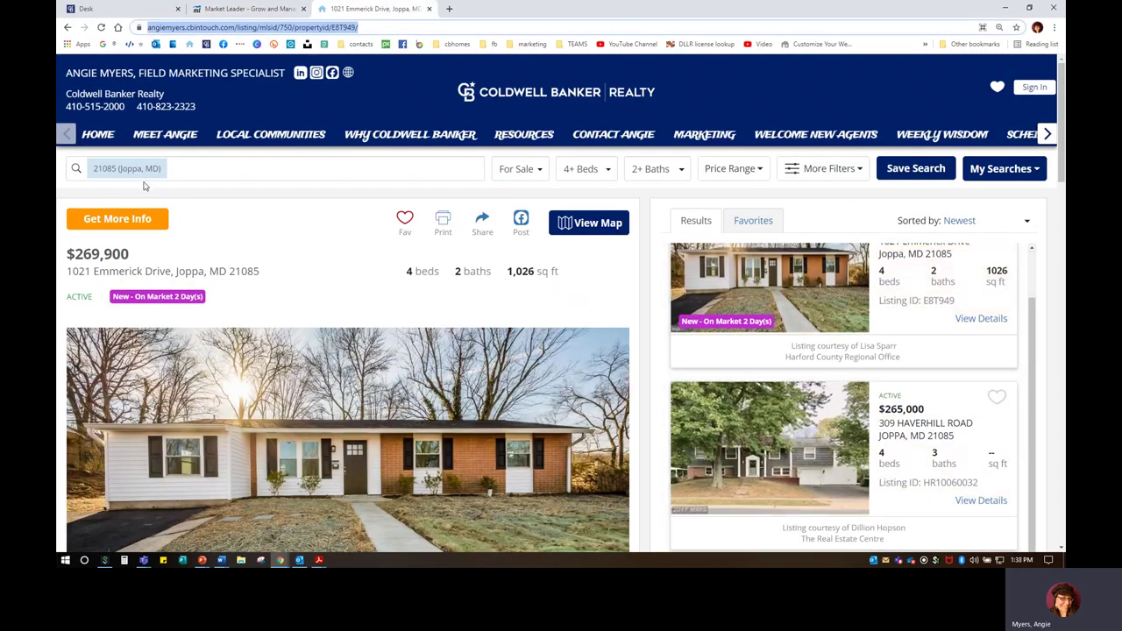
pyautogui.click(68, 27)
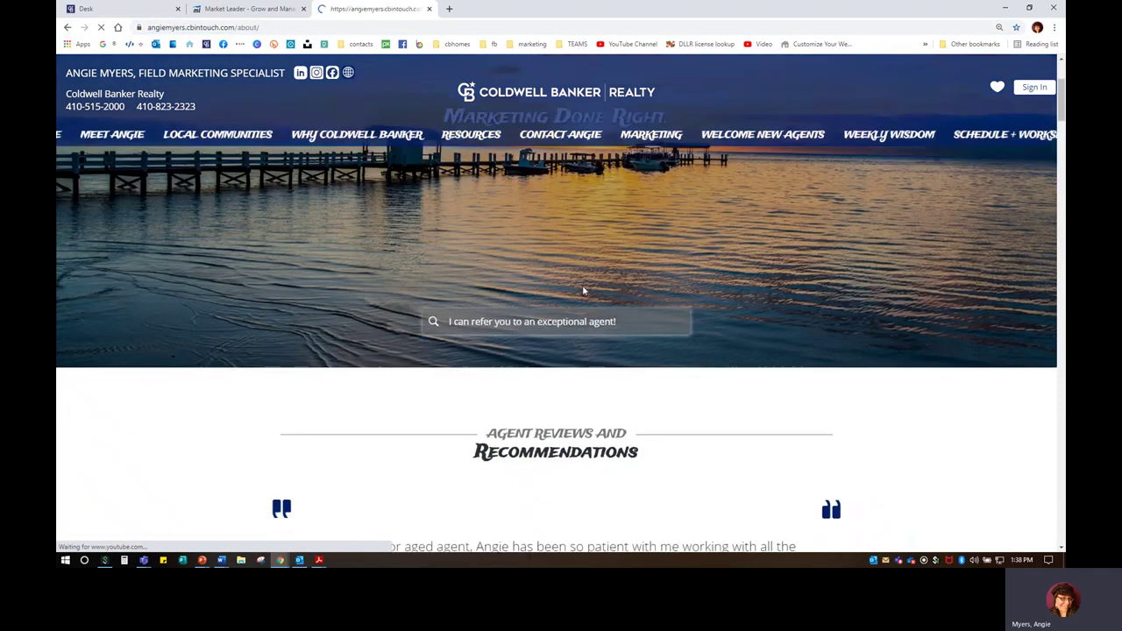
pyautogui.click(165, 134)
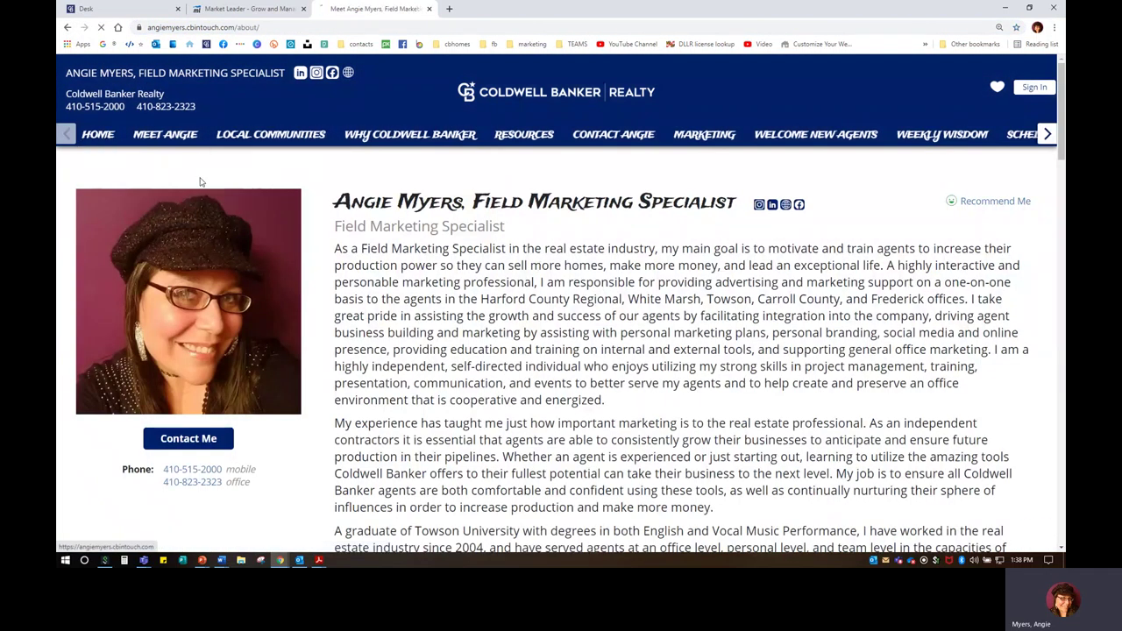
pyautogui.click(97, 134)
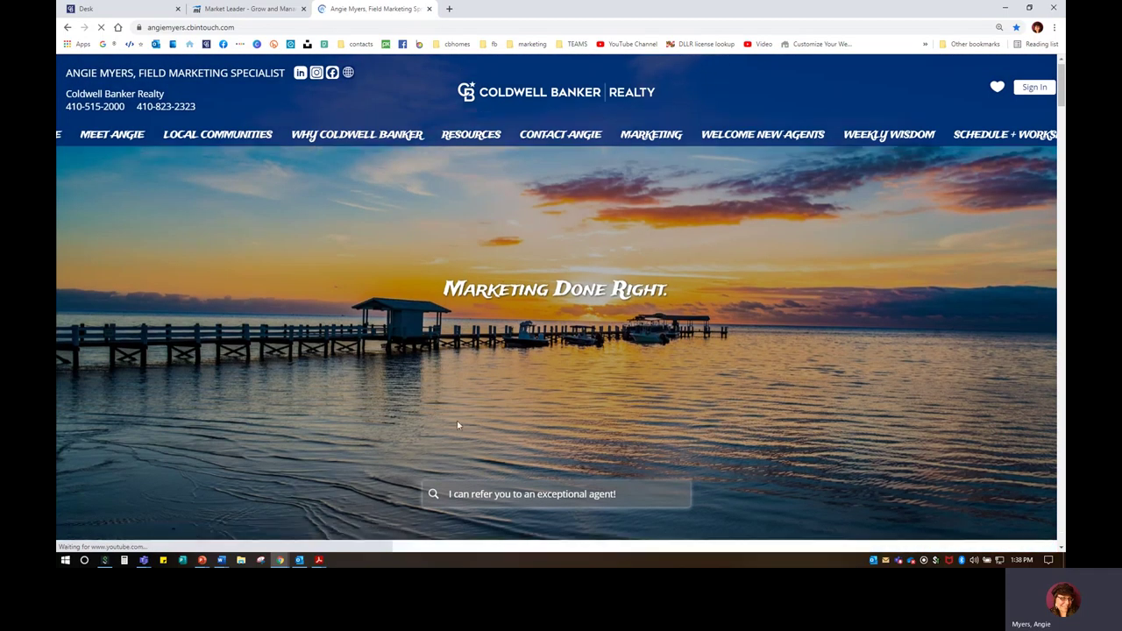
pyautogui.scroll(-2, 457, 421)
pyautogui.click(526, 350)
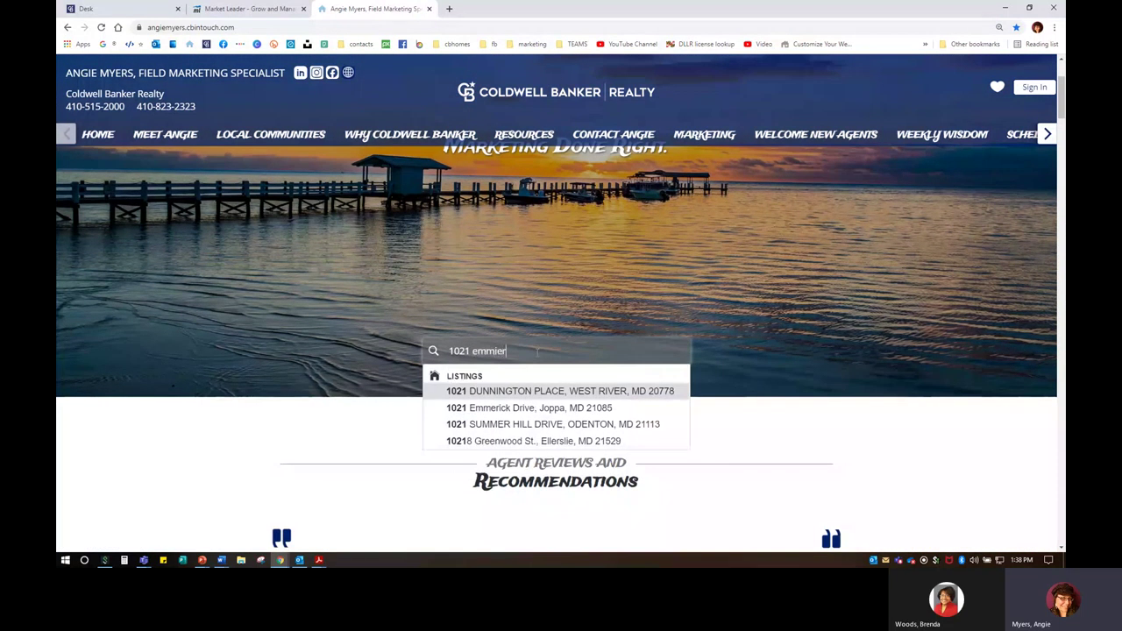
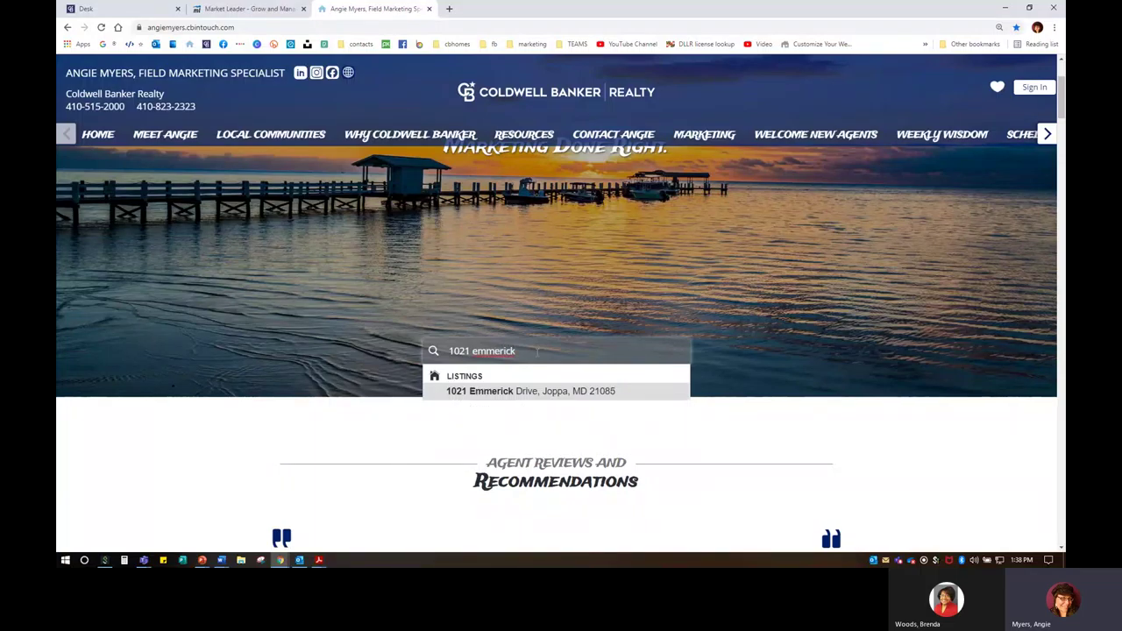
pyautogui.click(545, 392)
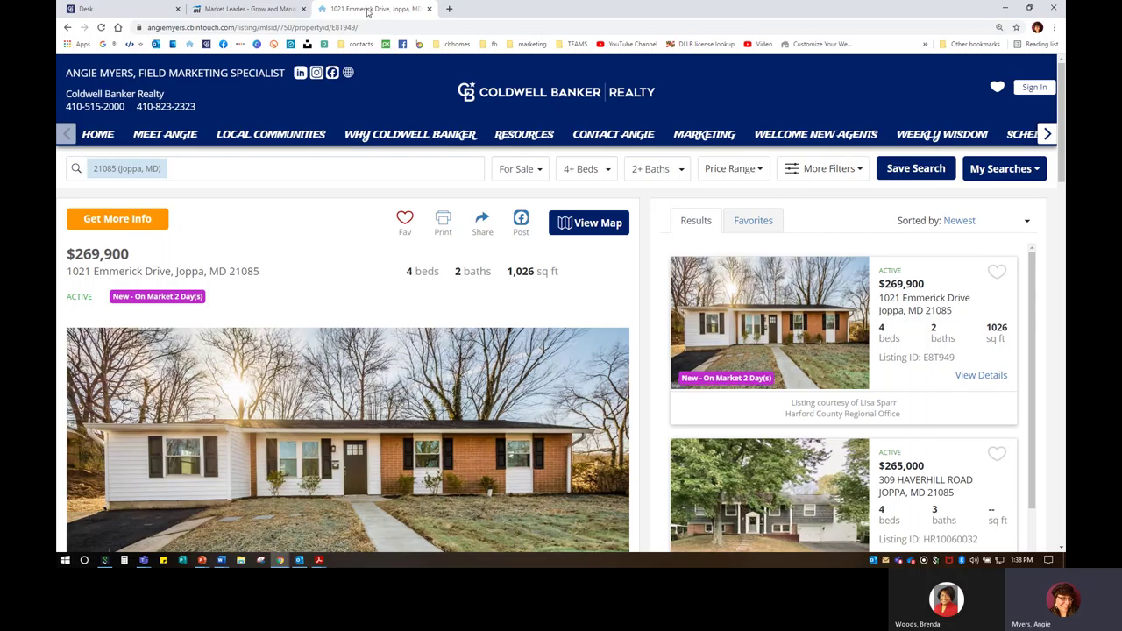
pyautogui.click(281, 25)
pyautogui.hotkey('ctrl', 'c')
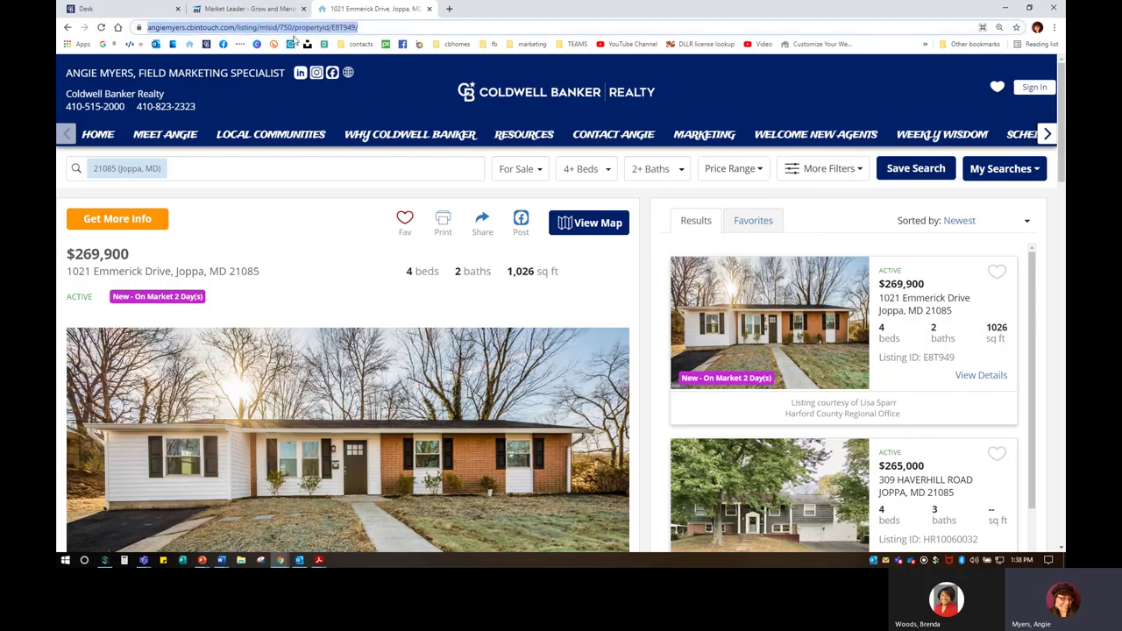
# Step: Select the placeholder line under the photo and remove its existing link
pyautogui.click(263, 8)
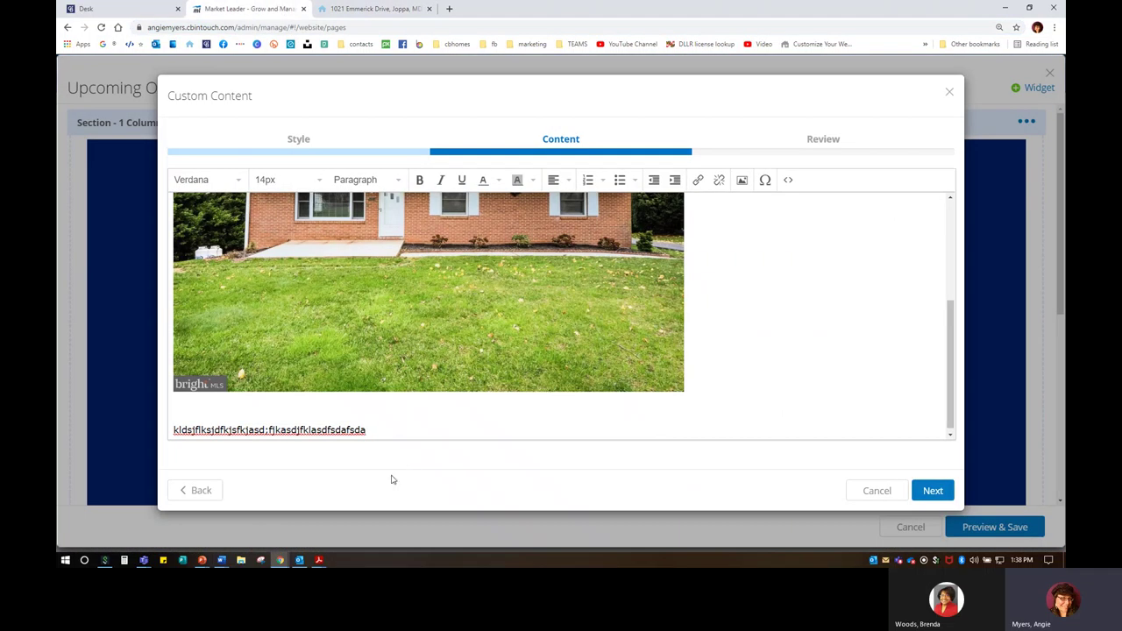
pyautogui.tripleClick(372, 429)
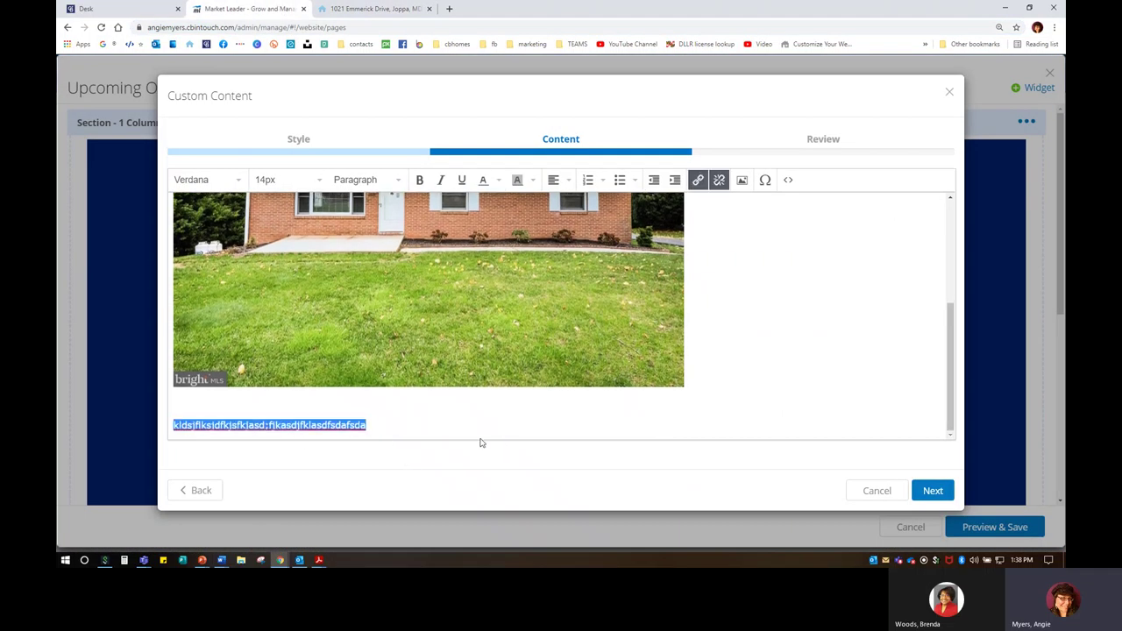
pyautogui.hotkey('ctrl', 'v')
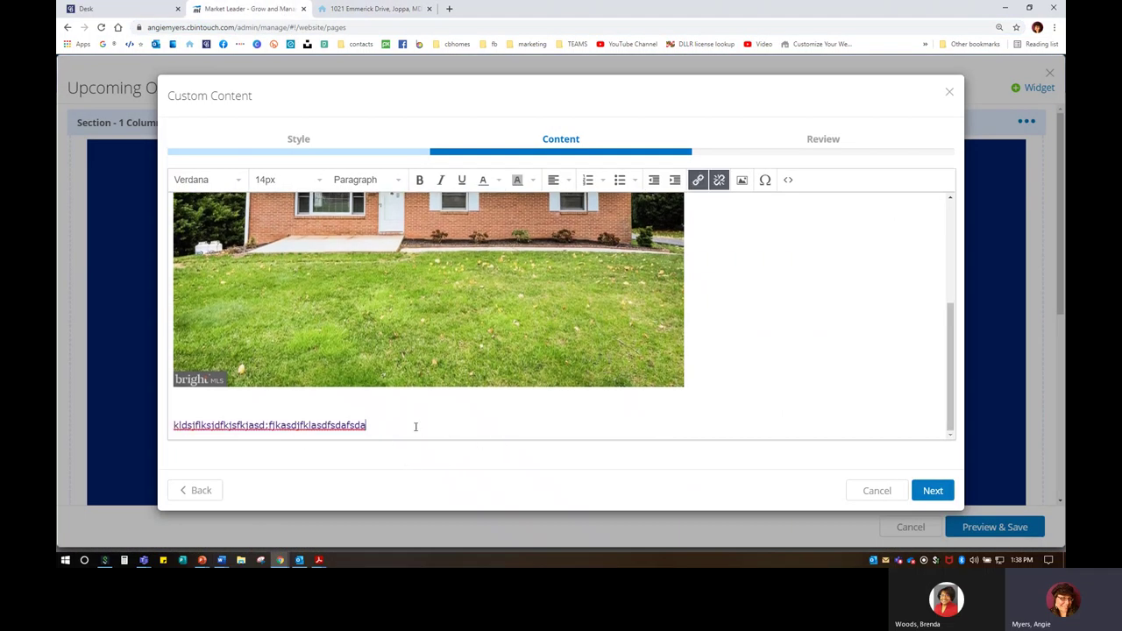
pyautogui.moveTo(382, 426); pyautogui.dragTo(126, 425)
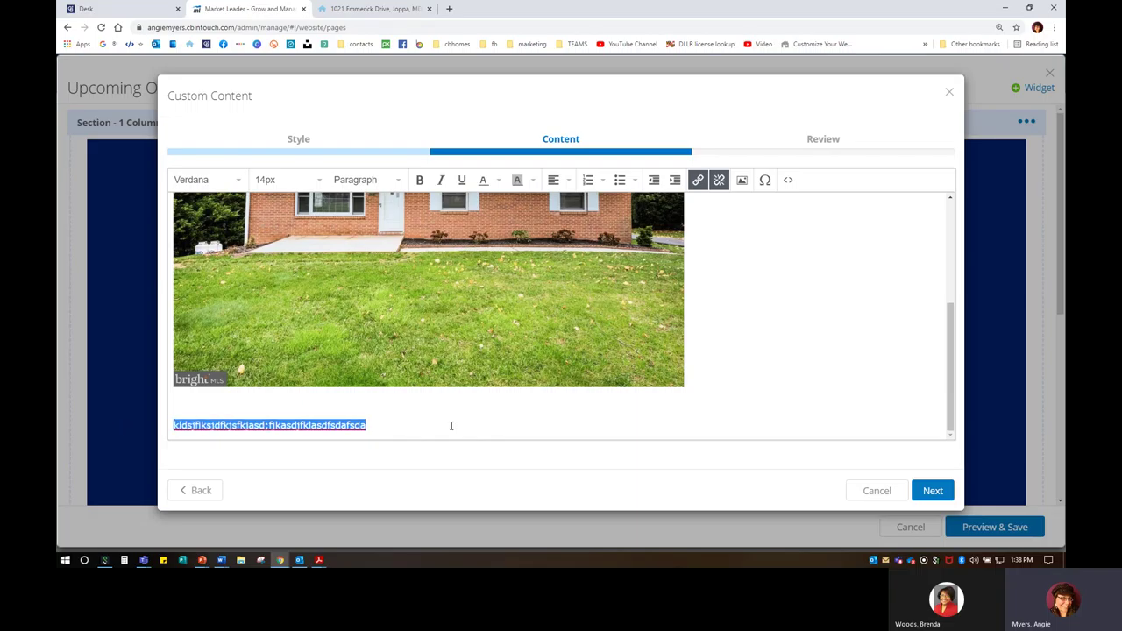
pyautogui.rightClick(338, 430)
pyautogui.click(705, 386)
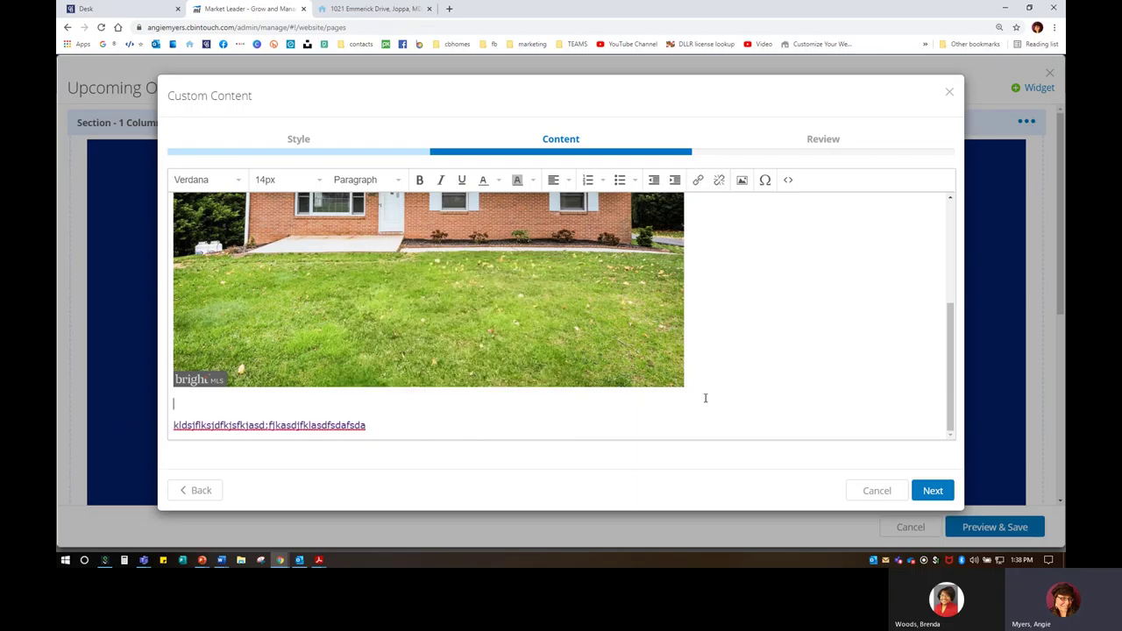
pyautogui.moveTo(383, 428); pyautogui.dragTo(169, 427)
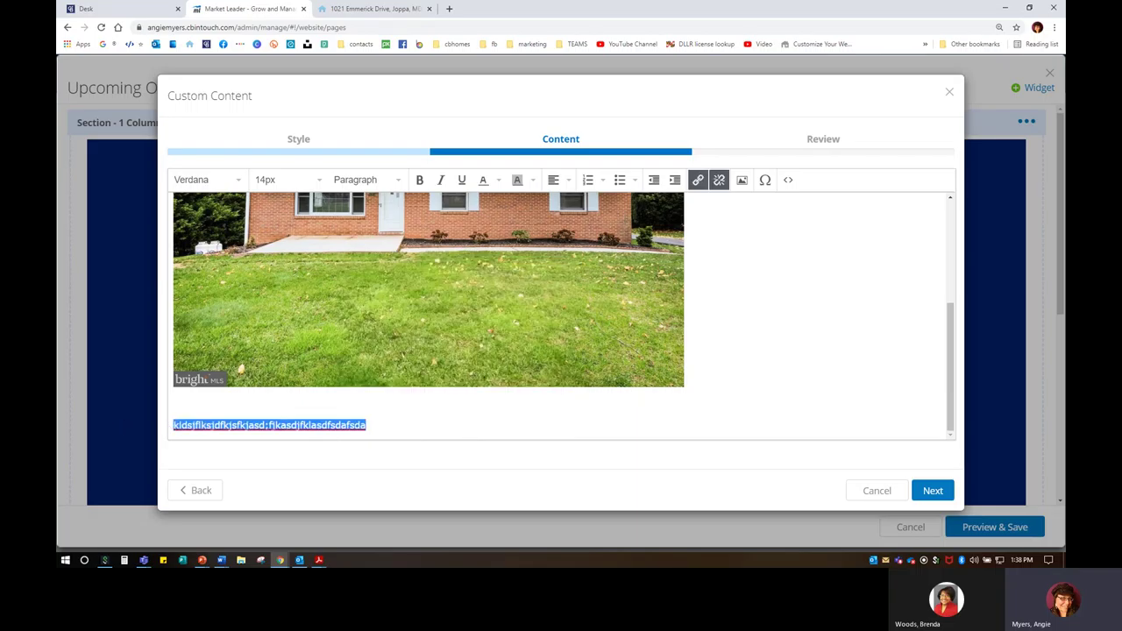
pyautogui.click(719, 181)
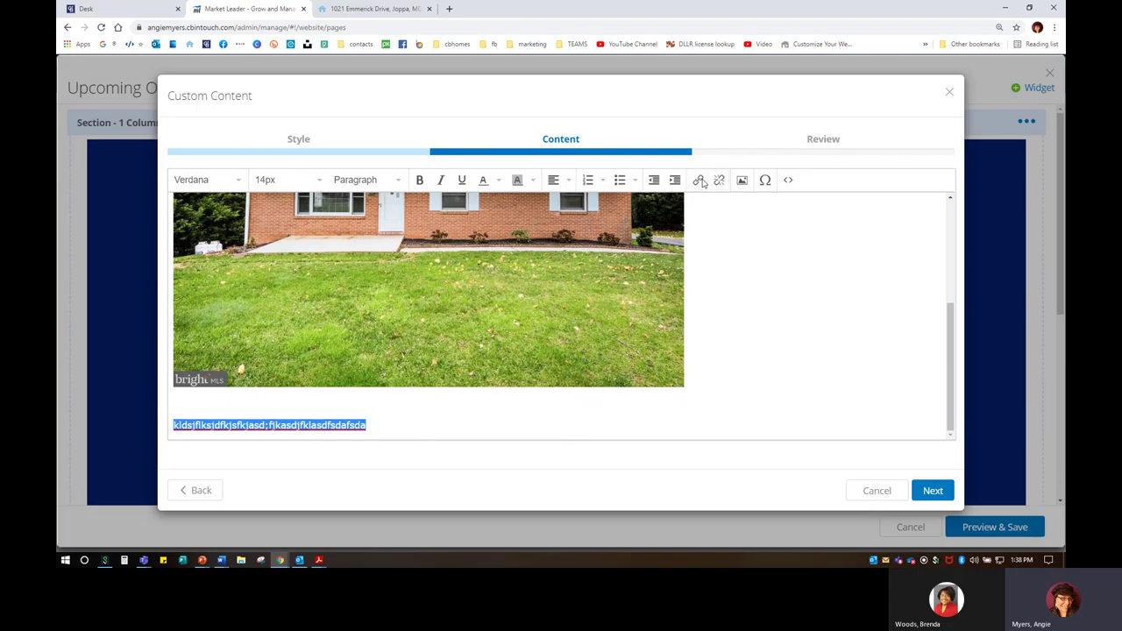
pyautogui.click(699, 181)
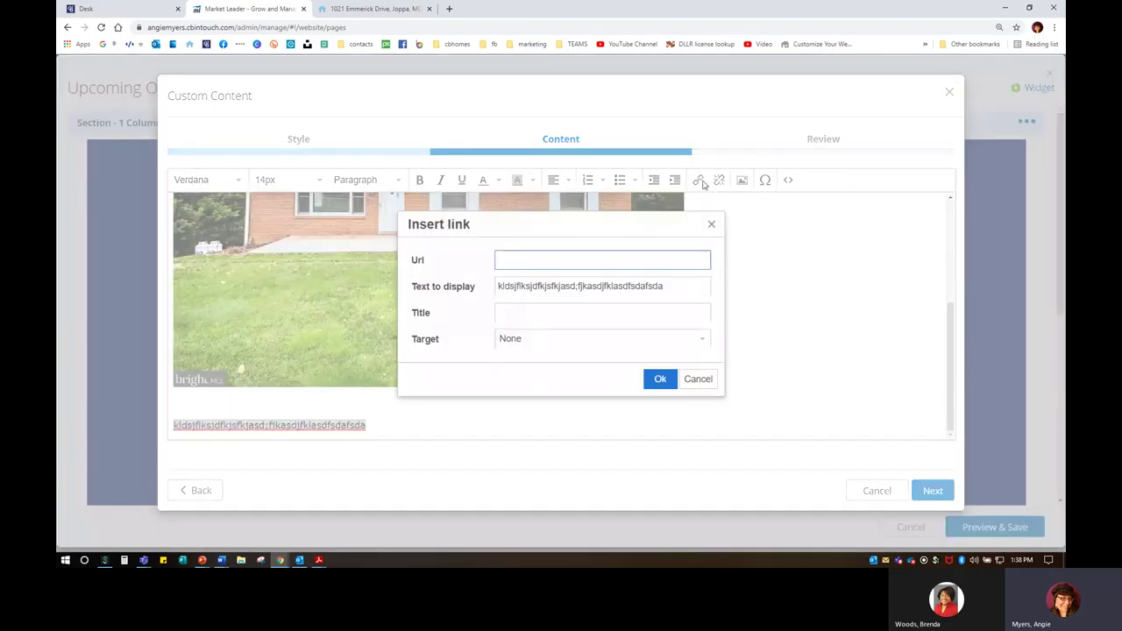
pyautogui.rightClick(513, 258)
pyautogui.click(548, 349)
pyautogui.click(526, 342)
pyautogui.click(520, 379)
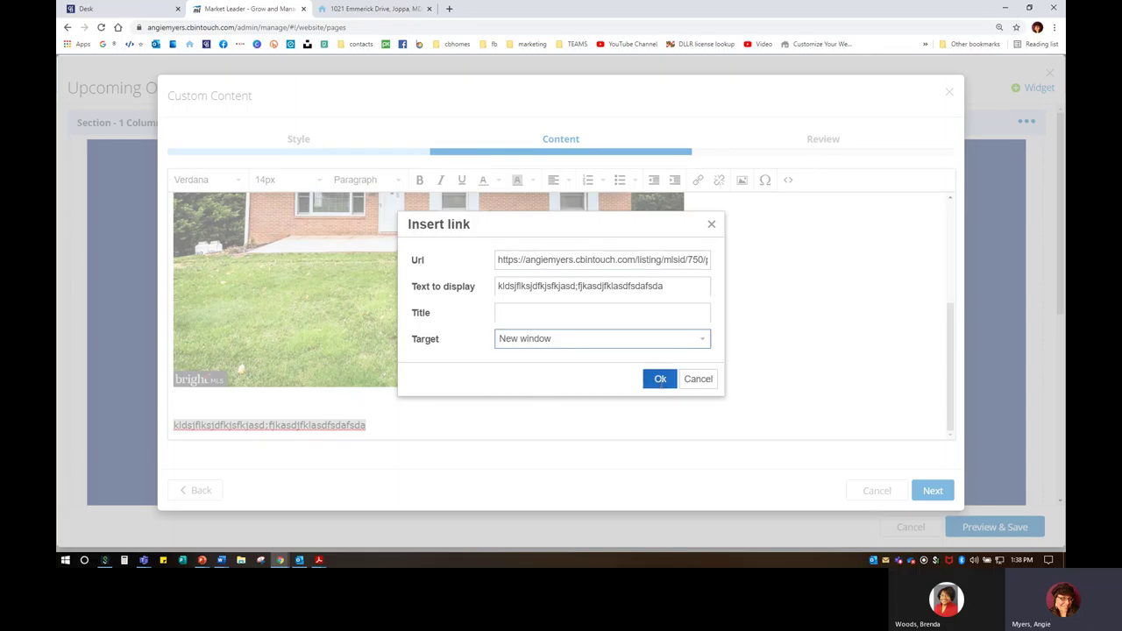
pyautogui.click(660, 379)
pyautogui.click(191, 394)
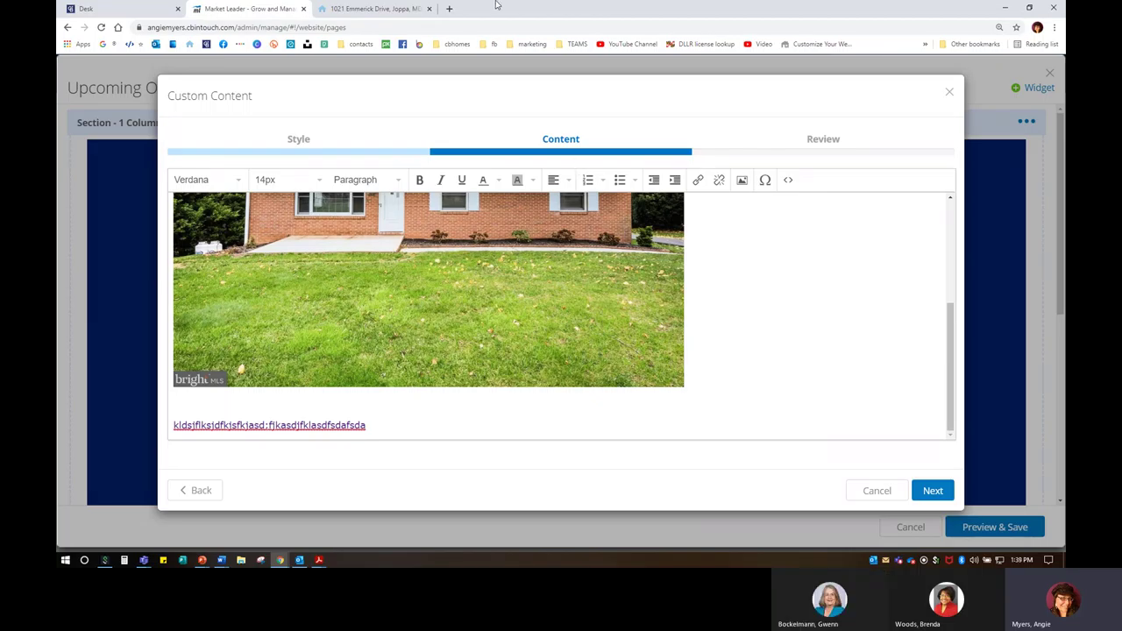
pyautogui.click(449, 8)
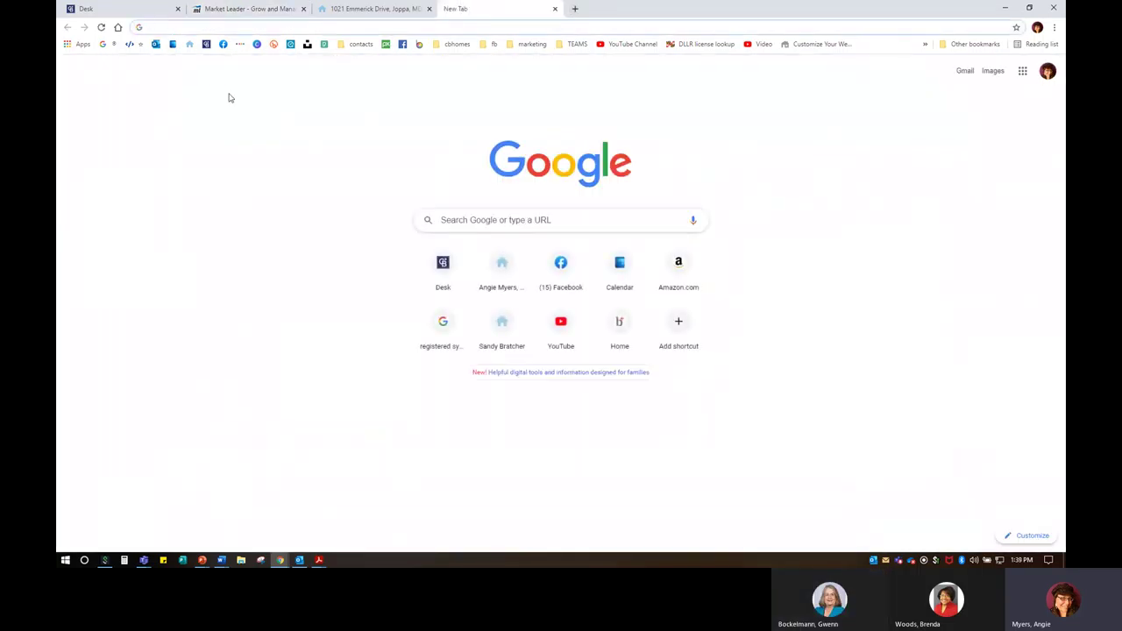
pyautogui.click(554, 9)
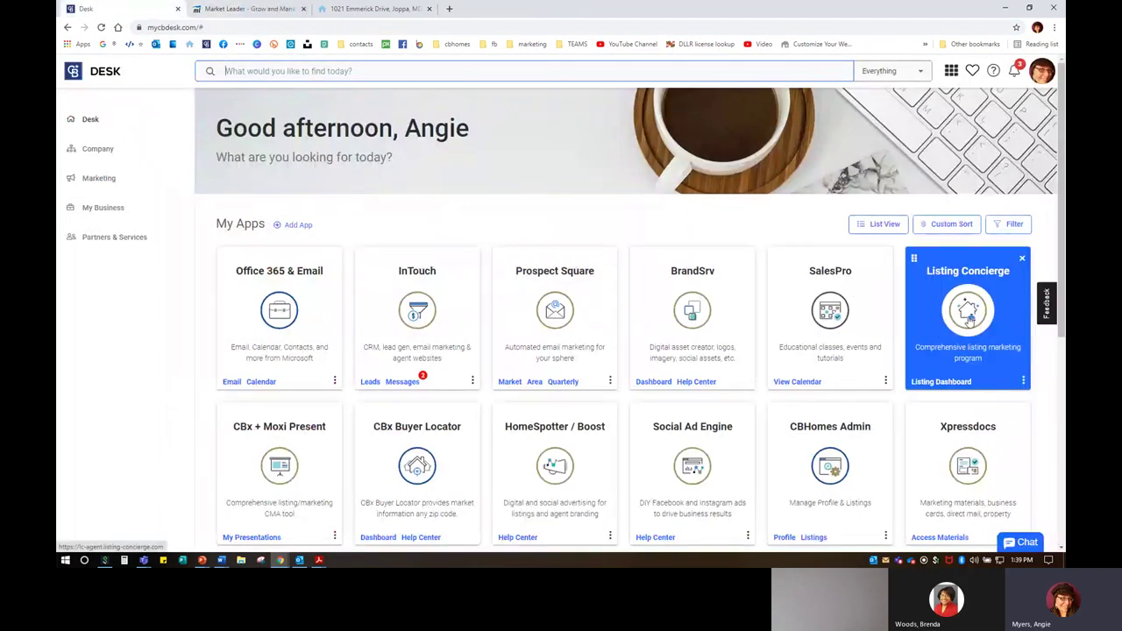
pyautogui.click(968, 319)
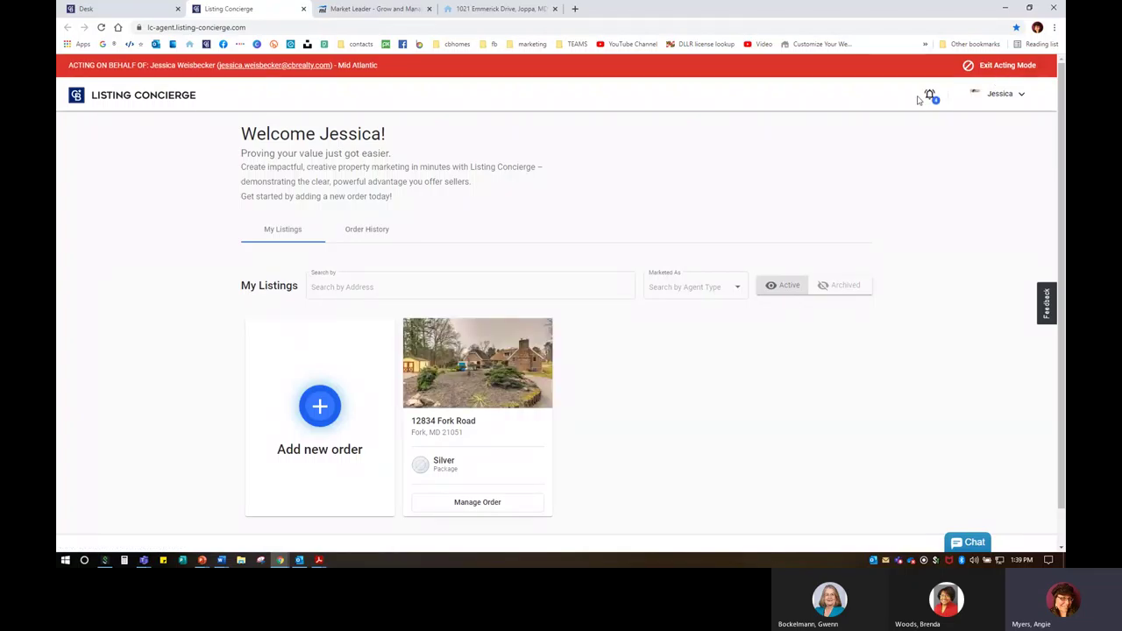
pyautogui.click(511, 507)
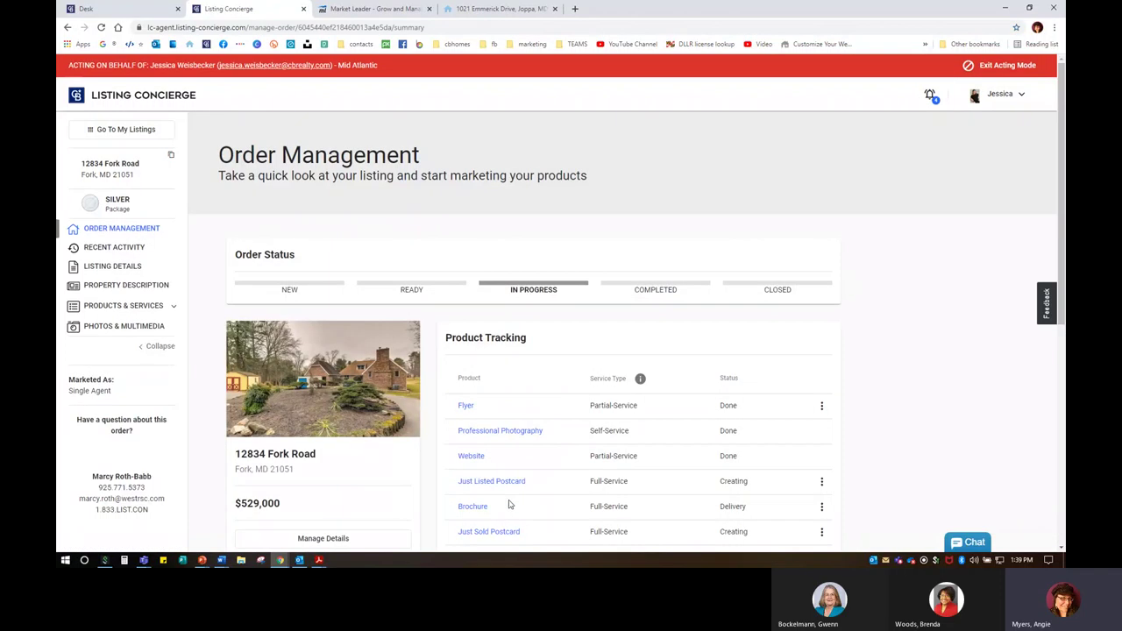
pyautogui.scroll(-3, 473, 478)
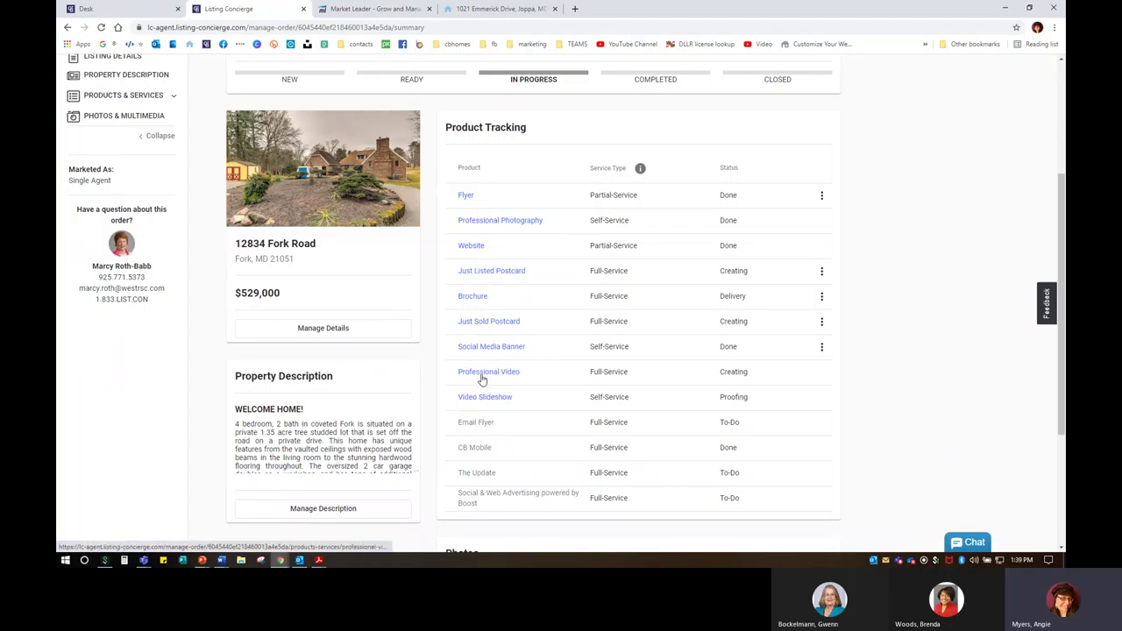
pyautogui.click(481, 245)
pyautogui.click(941, 196)
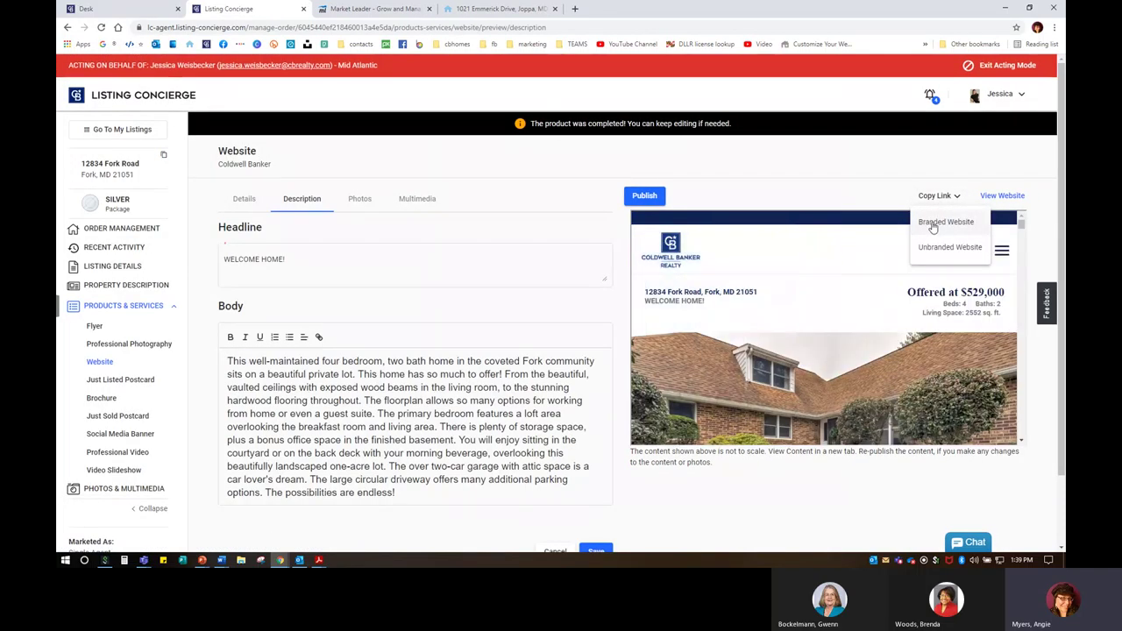
pyautogui.click(944, 223)
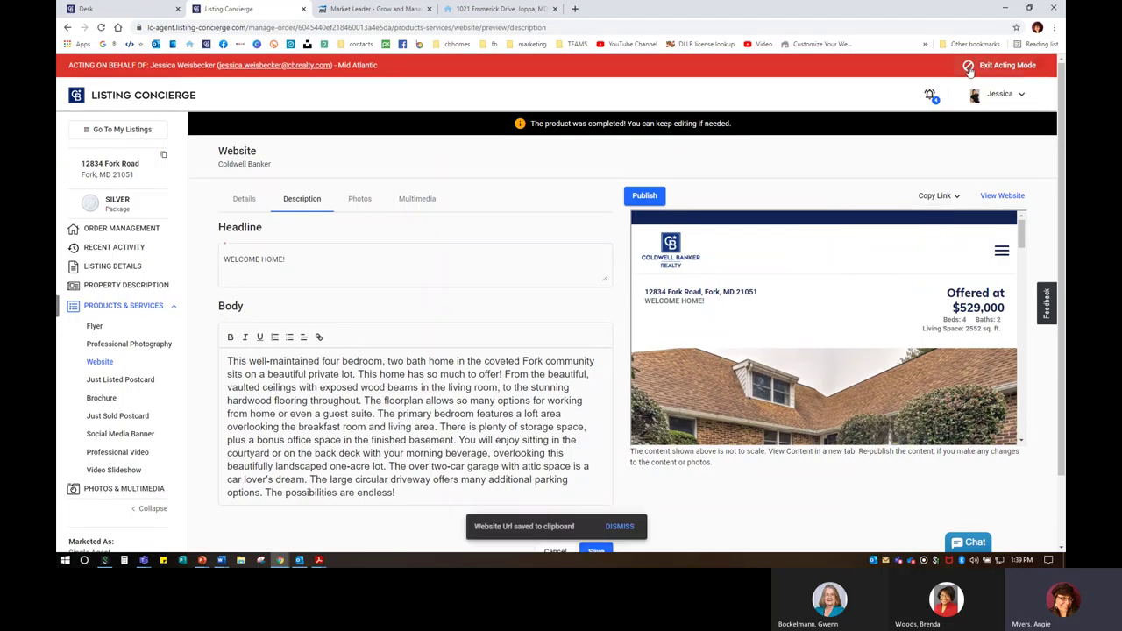
# Step: Relink the line below the photo to the copied CB Home Tour address, opening in a new window
pyautogui.click(376, 9)
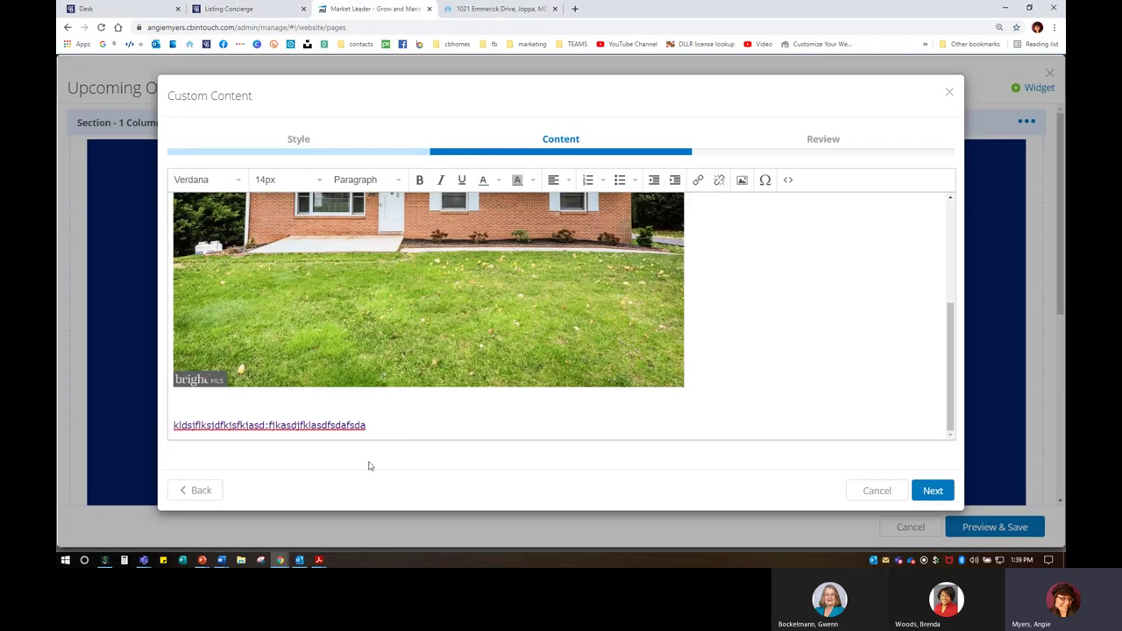
pyautogui.moveTo(378, 429); pyautogui.dragTo(166, 425)
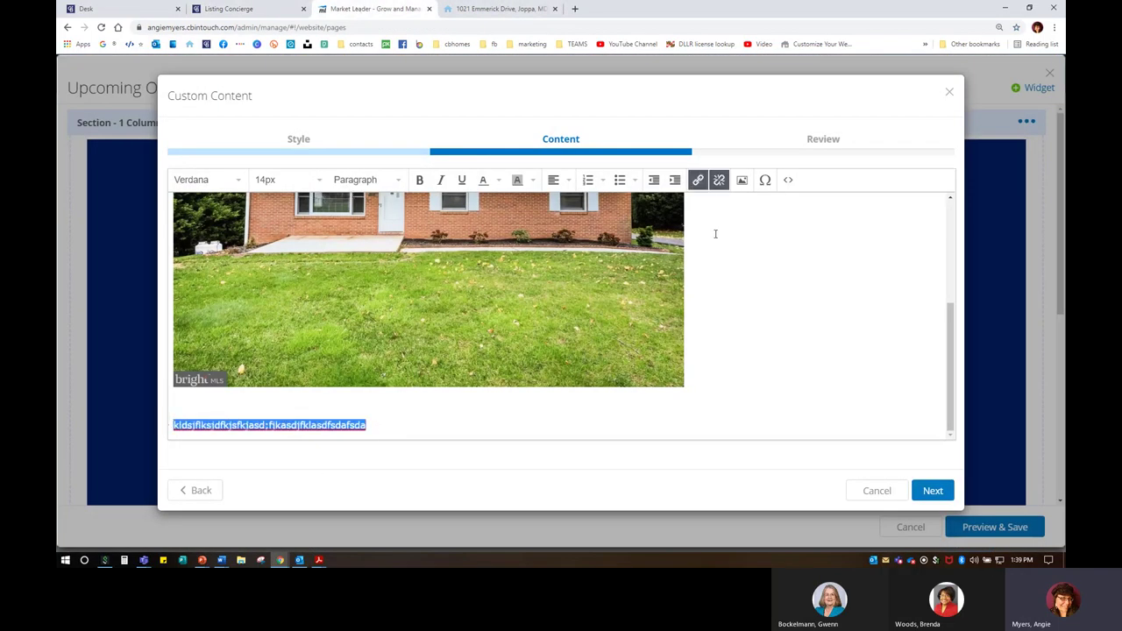
pyautogui.click(720, 185)
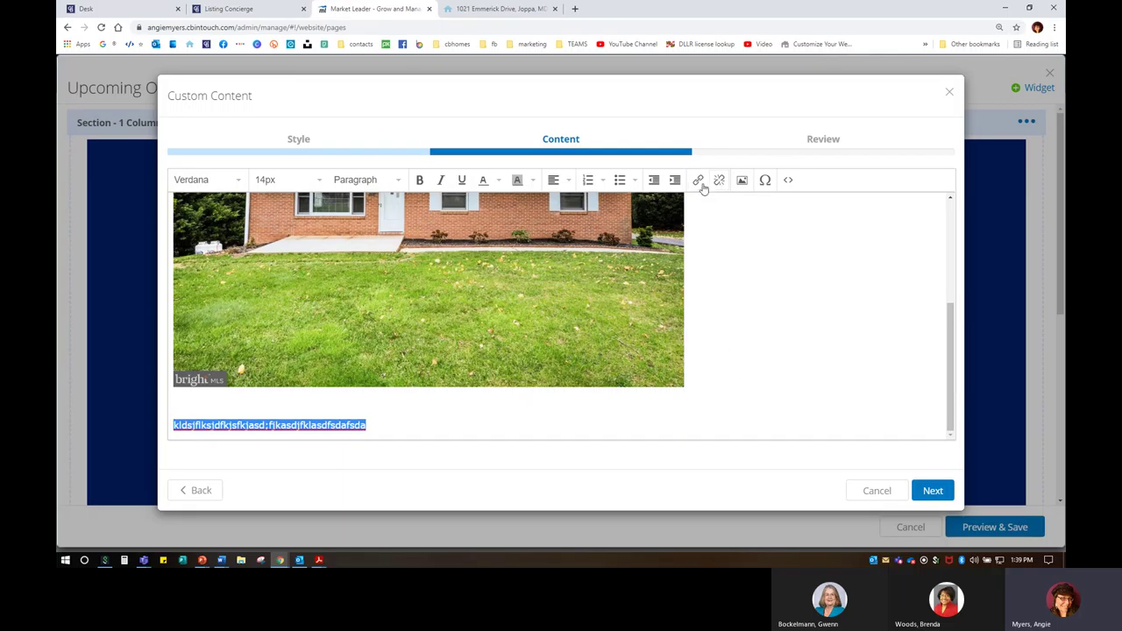
pyautogui.click(699, 182)
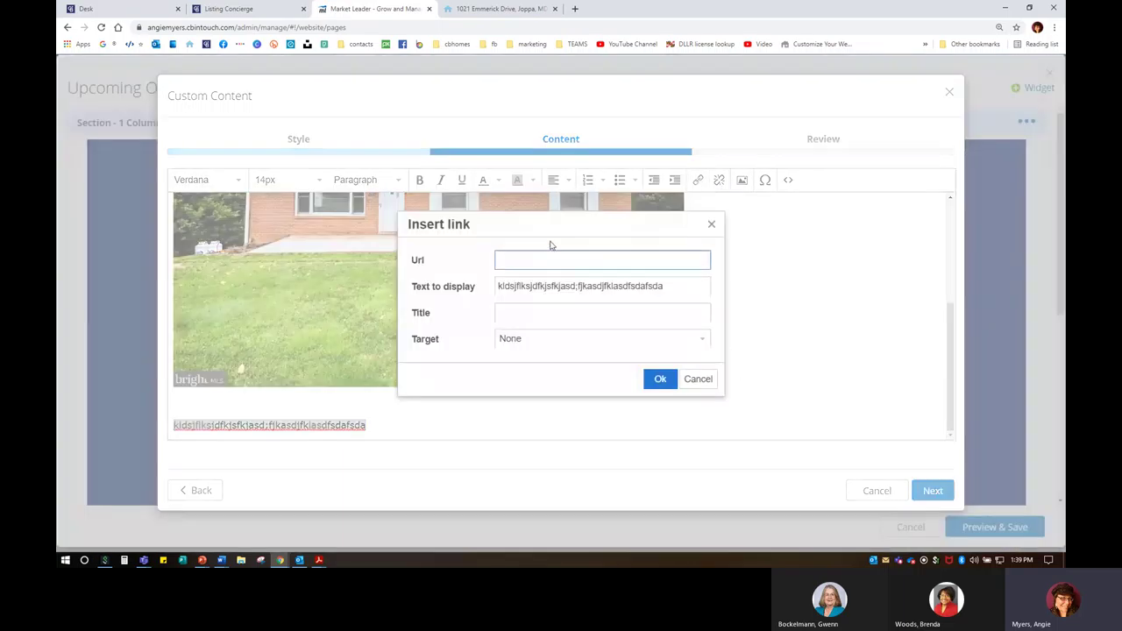
pyautogui.rightClick(519, 269)
pyautogui.click(566, 348)
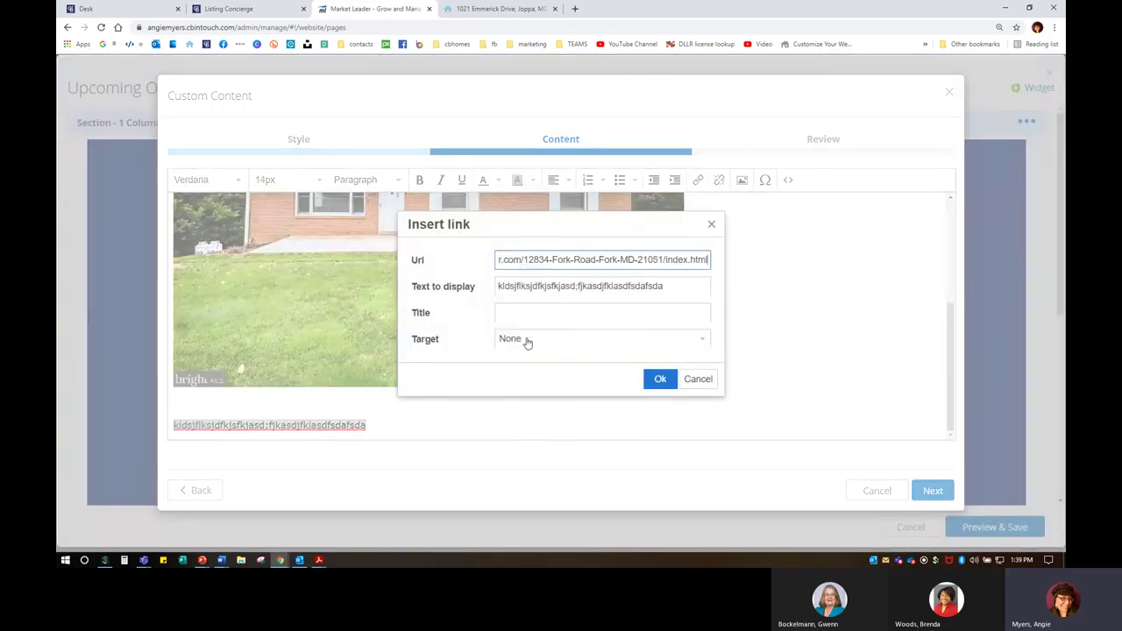
pyautogui.click(526, 342)
pyautogui.click(528, 380)
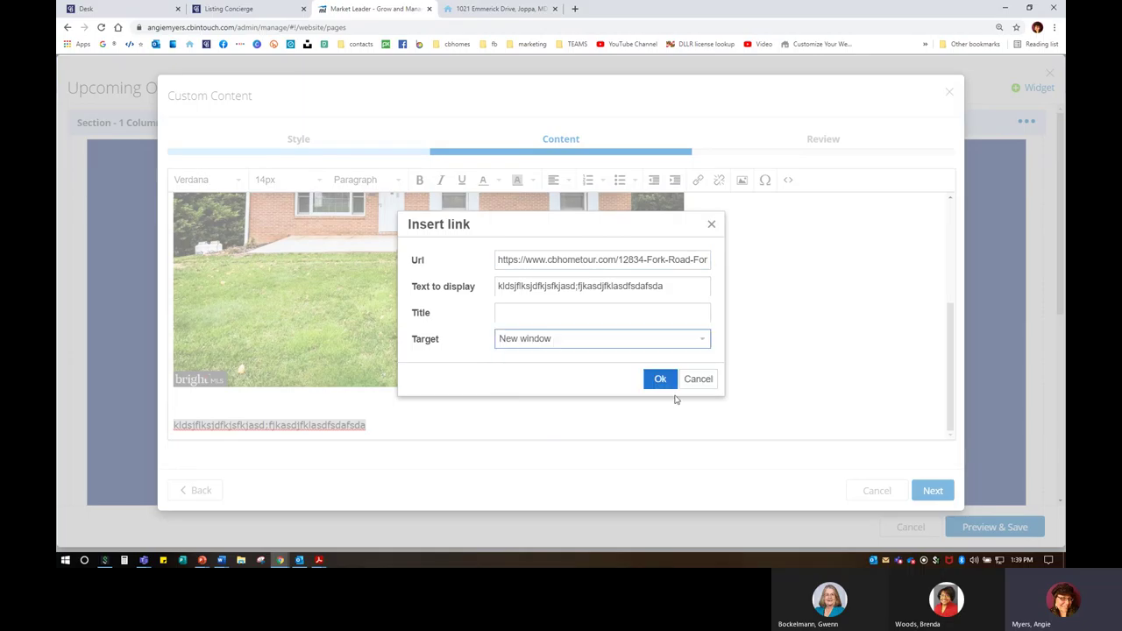
pyautogui.click(659, 379)
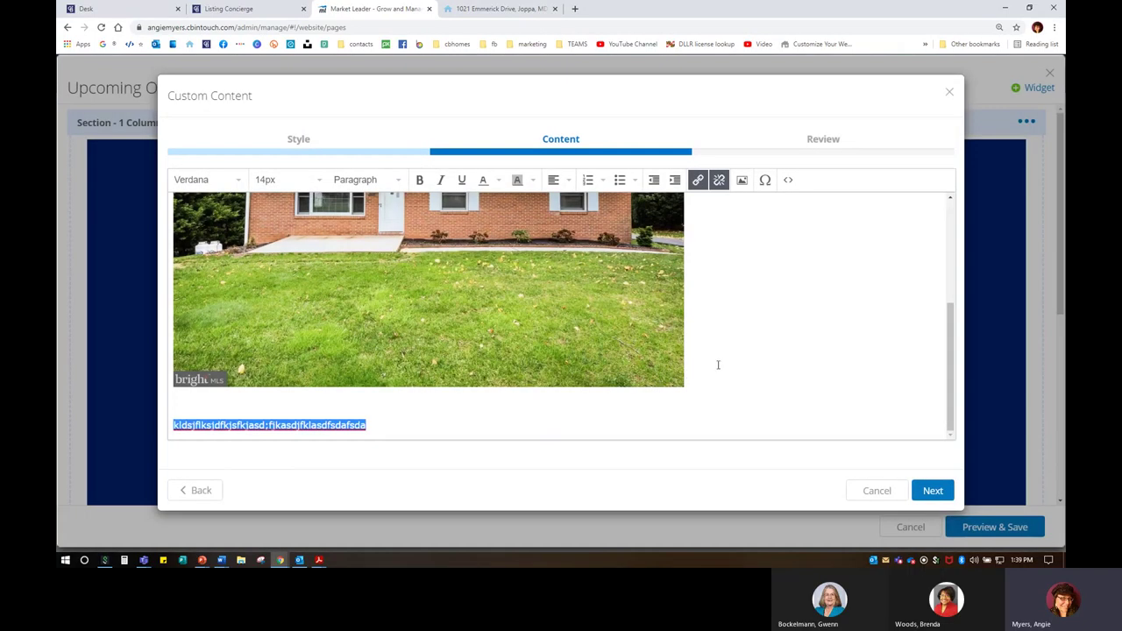
# Step: Review the custom content block and save it to the page
pyautogui.click(924, 489)
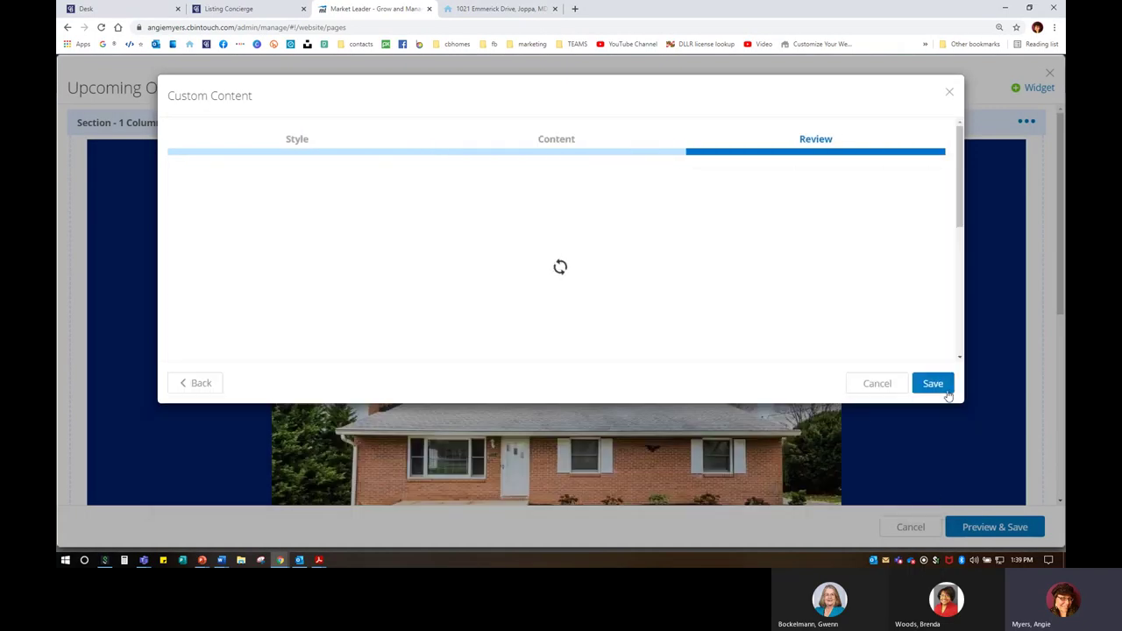
pyautogui.click(931, 383)
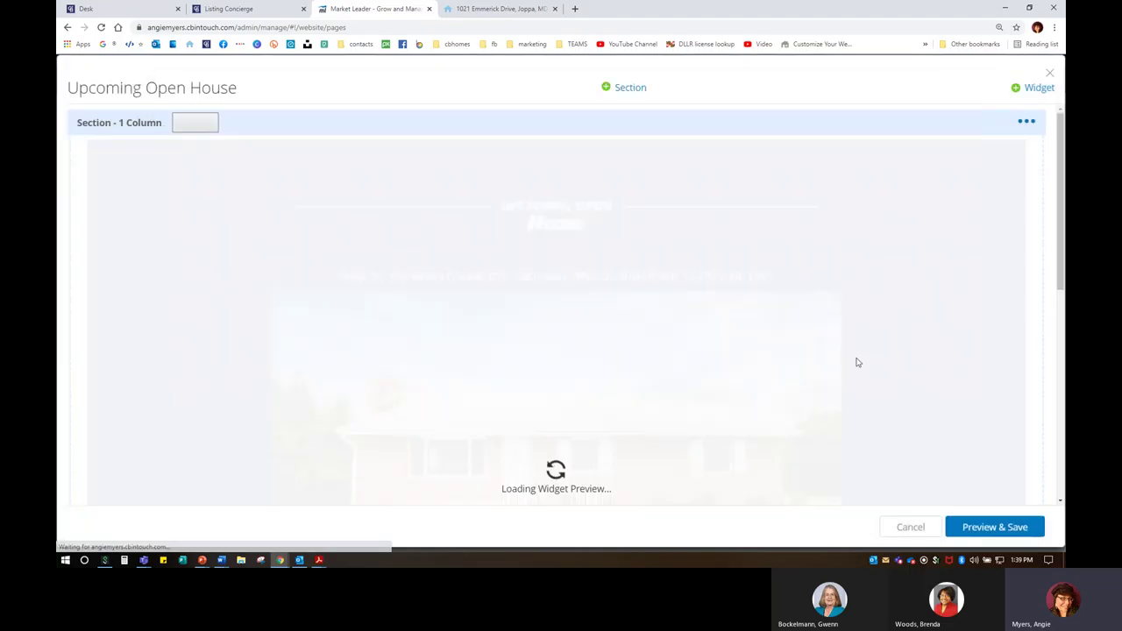
pyautogui.scroll(-8, 857, 362)
pyautogui.scroll(4, 696, 305)
pyautogui.scroll(2, 698, 311)
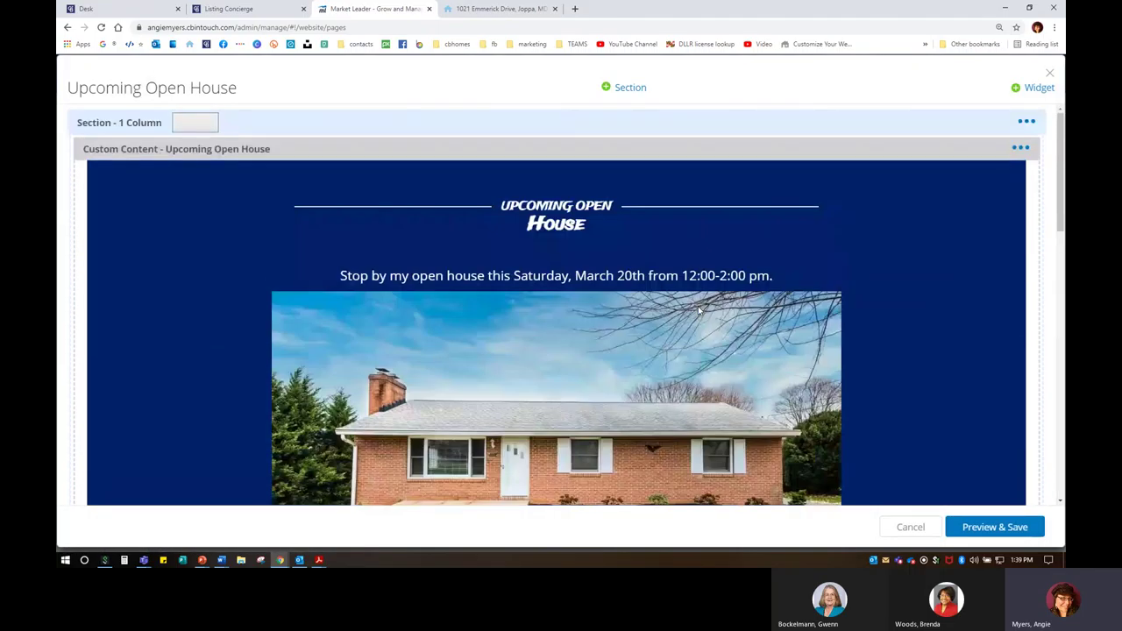
pyautogui.scroll(-8, 631, 395)
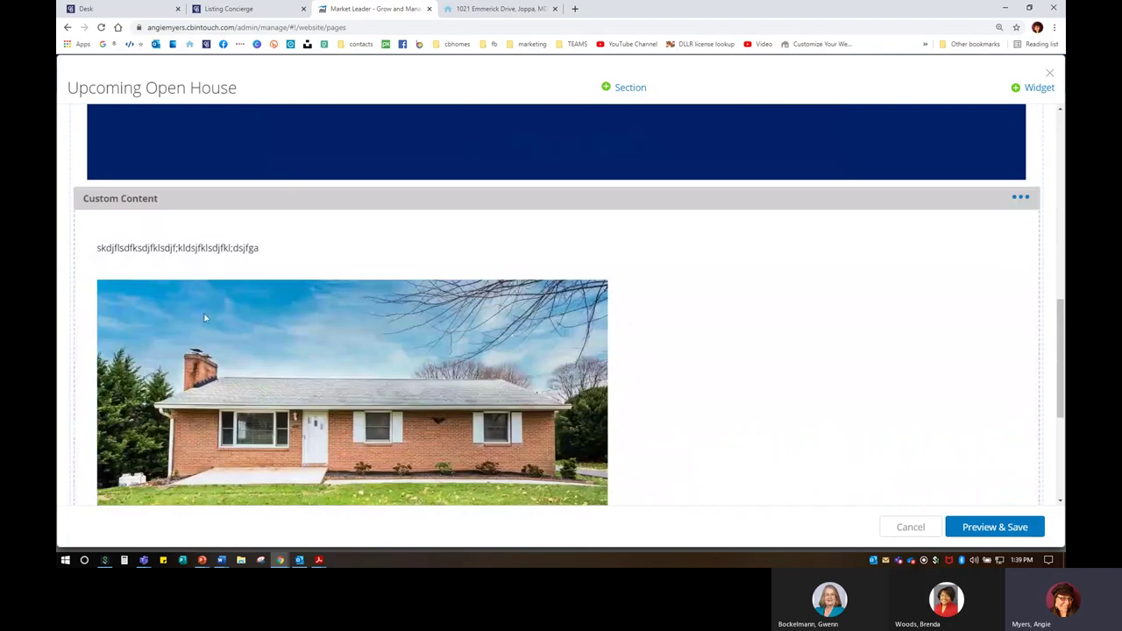
pyautogui.click(991, 529)
pyautogui.click(990, 529)
# Step: Preview the page on mobile, tablet and desktop, then save the Upcoming Open House edits
pyautogui.click(994, 526)
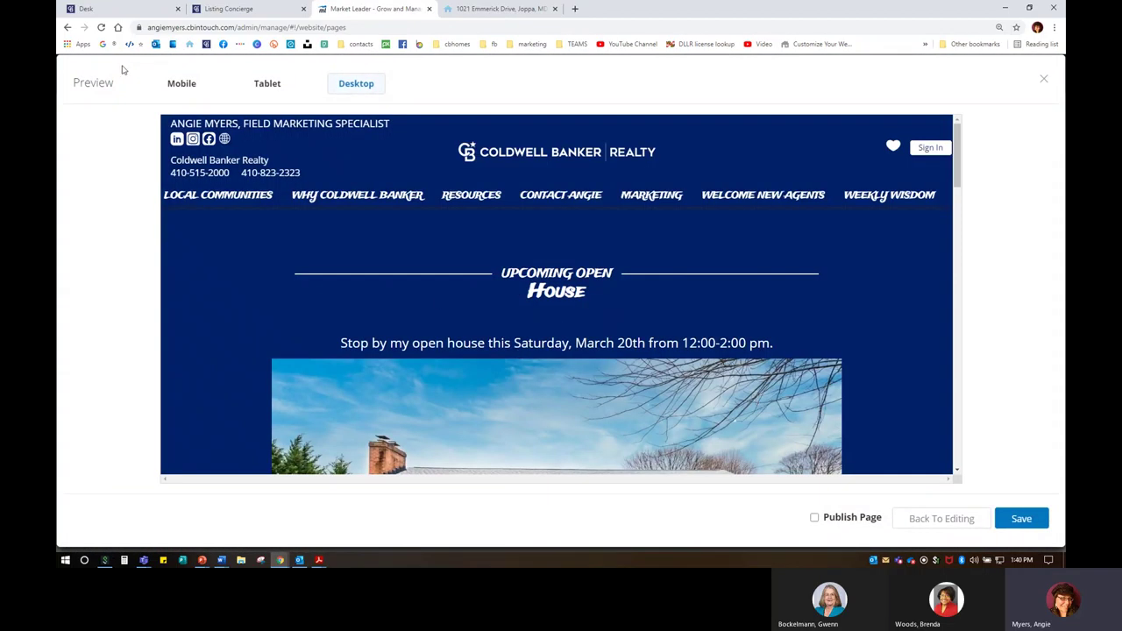
pyautogui.click(181, 83)
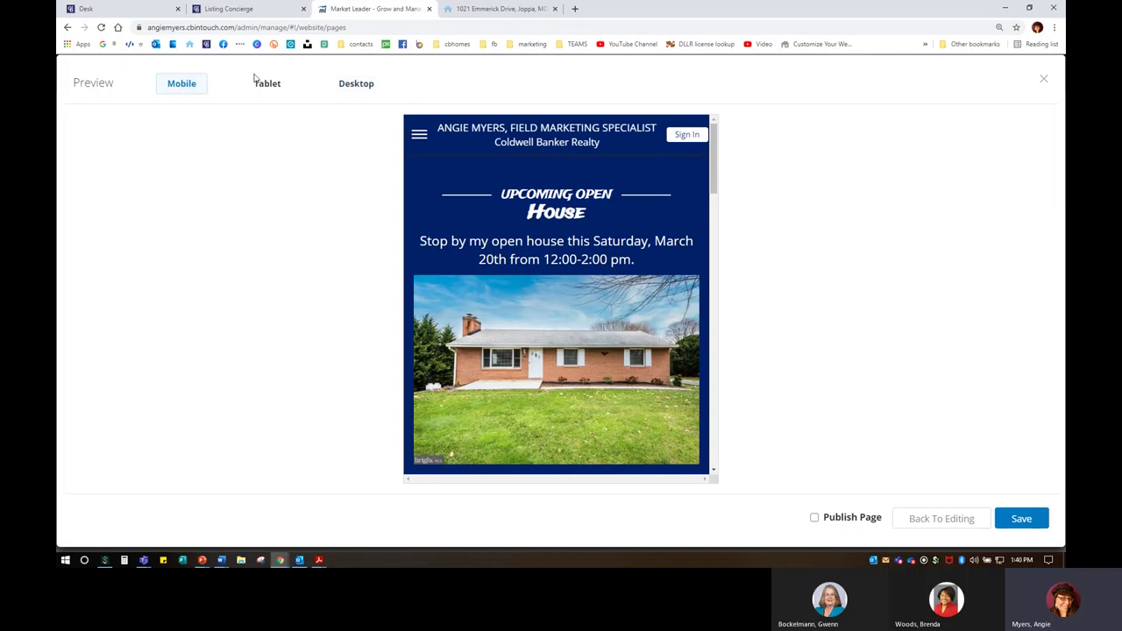
pyautogui.click(263, 84)
pyautogui.click(356, 83)
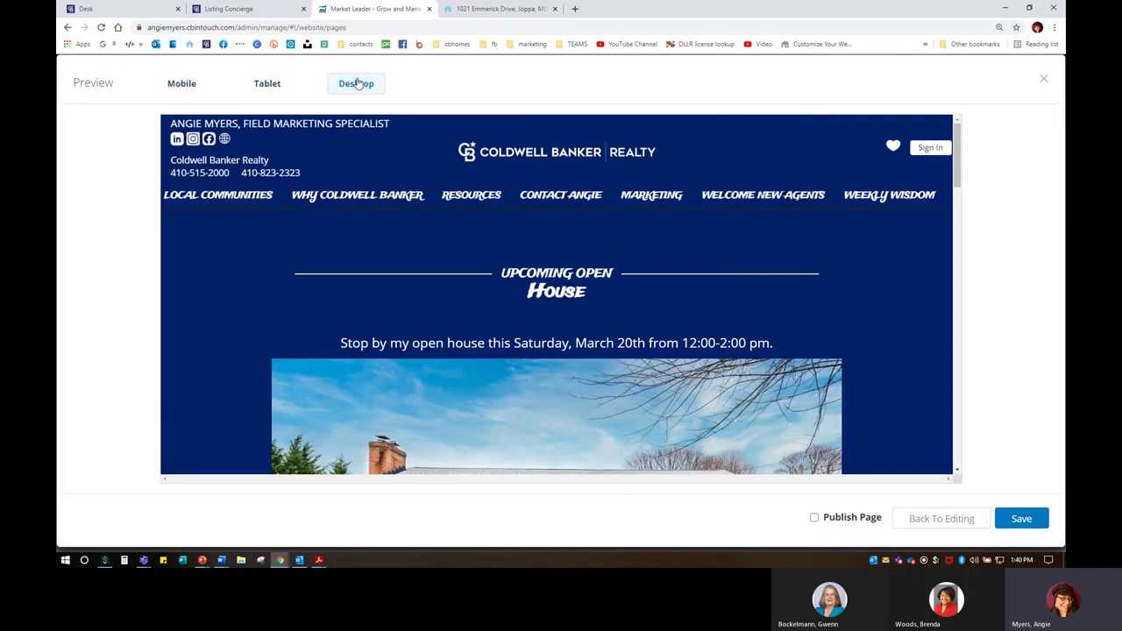
pyautogui.click(1036, 518)
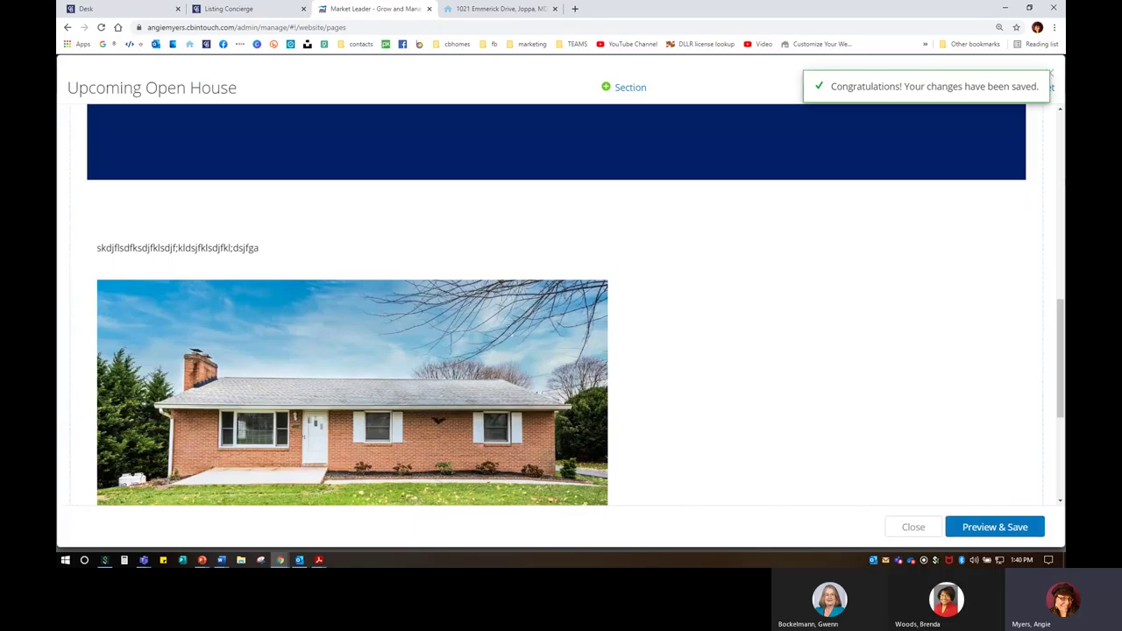
pyautogui.click(517, 8)
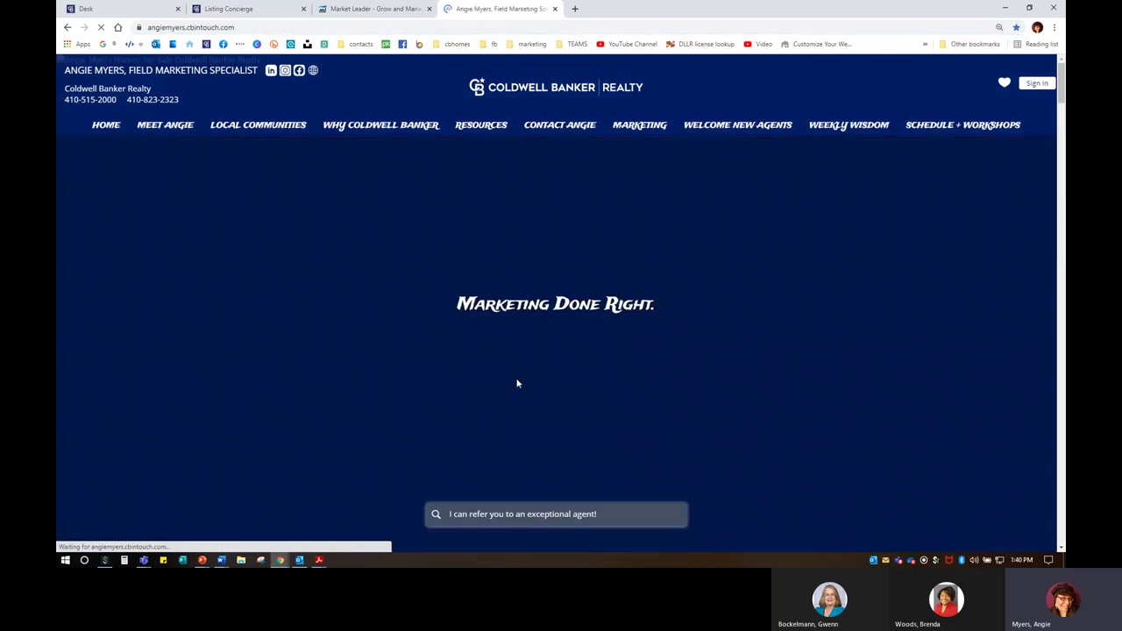
# Step: Scroll through the agent home page, then close the Listing Concierge tab
pyautogui.scroll(-15, 543, 385)
pyautogui.scroll(-20, 574, 389)
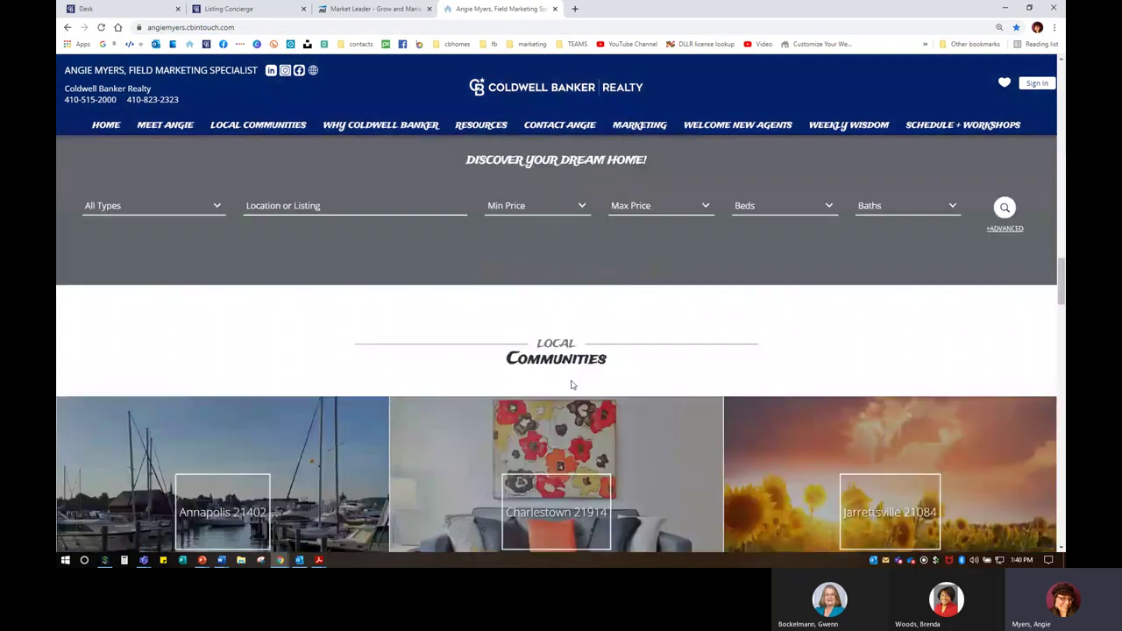
pyautogui.scroll(-12, 570, 378)
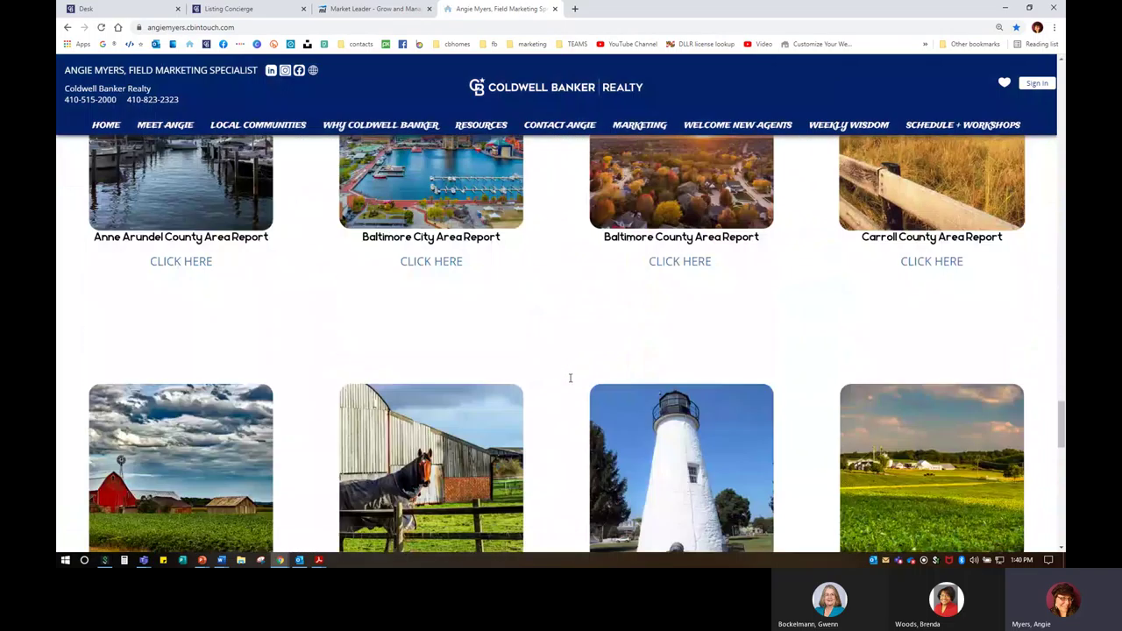
pyautogui.scroll(5, 570, 378)
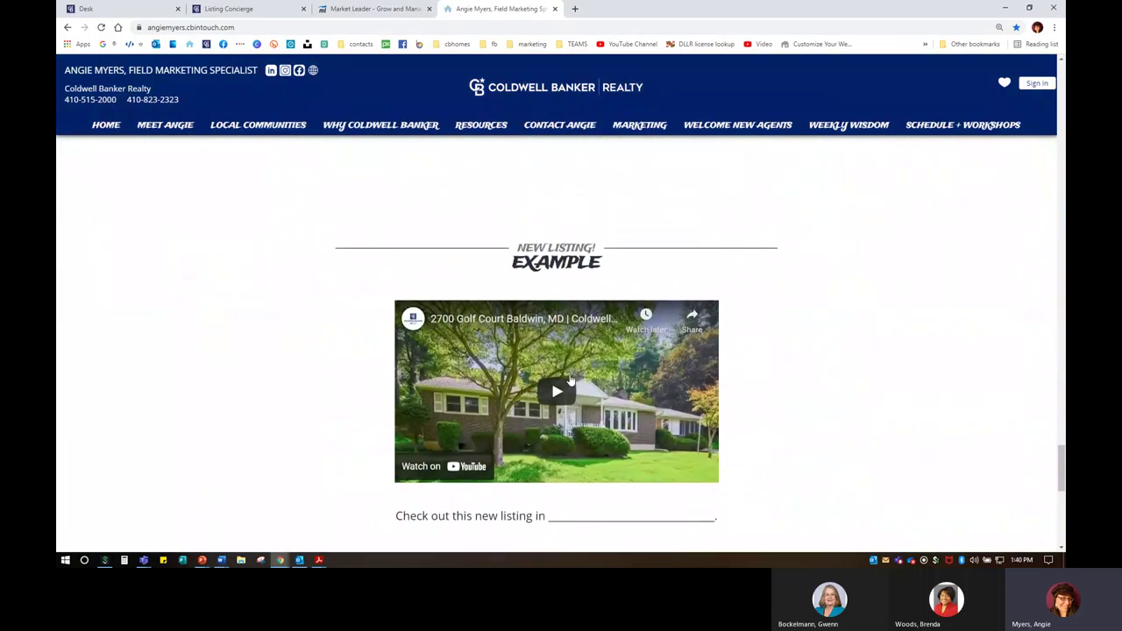
pyautogui.click(372, 9)
pyautogui.click(229, 9)
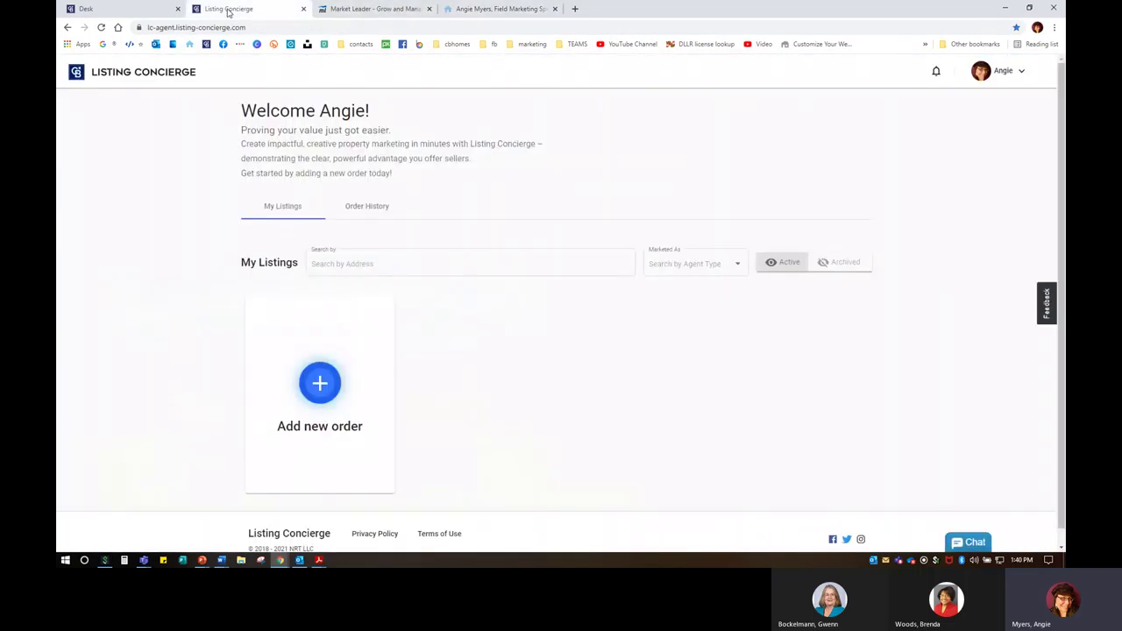
pyautogui.click(303, 9)
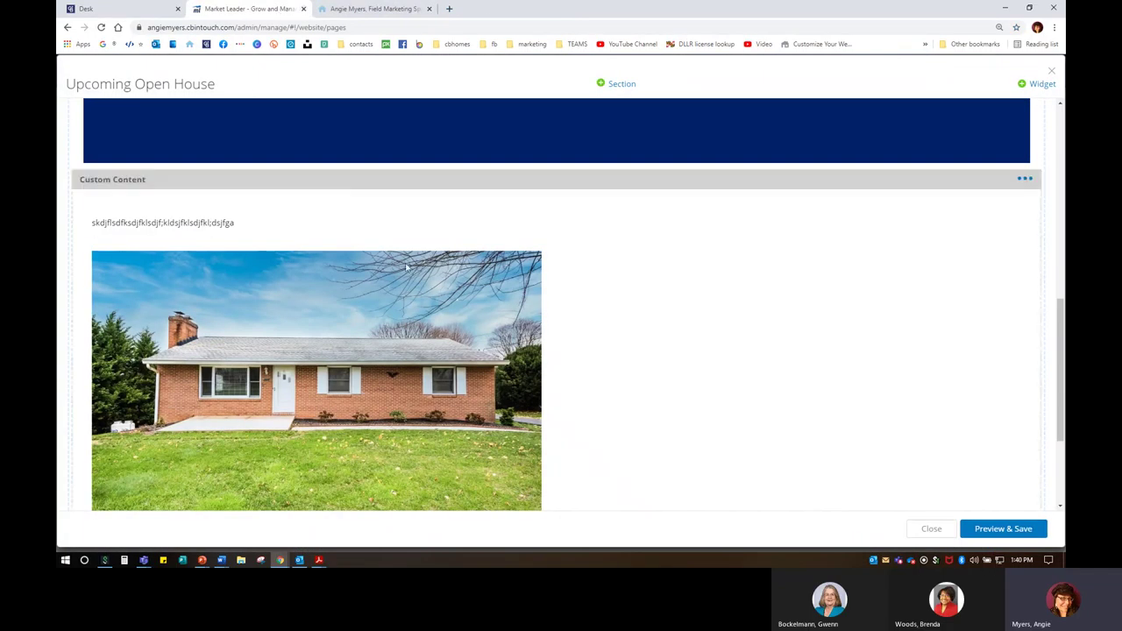
# Step: Publish the Upcoming Open House page from the pages list and save the website menu
pyautogui.click(1052, 72)
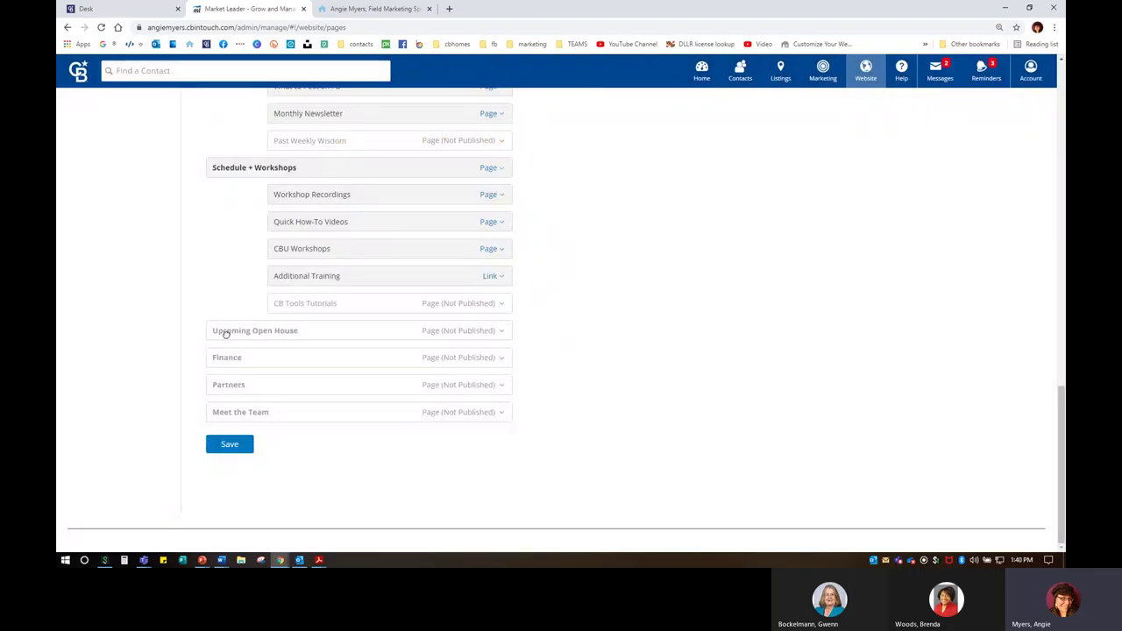
pyautogui.click(444, 332)
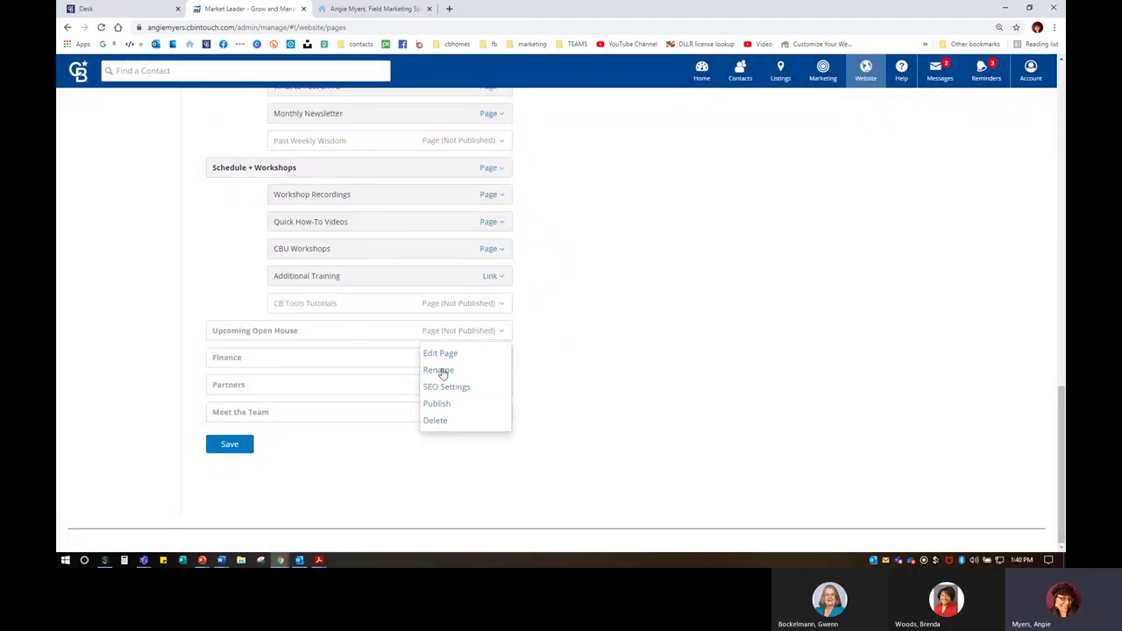
pyautogui.click(436, 405)
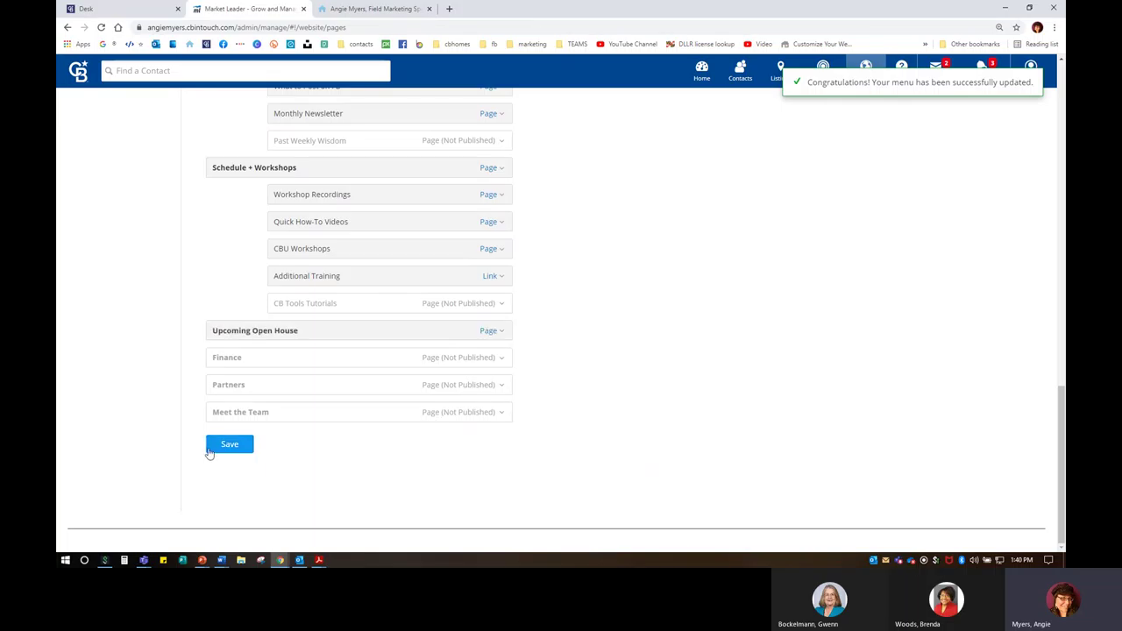
pyautogui.click(234, 444)
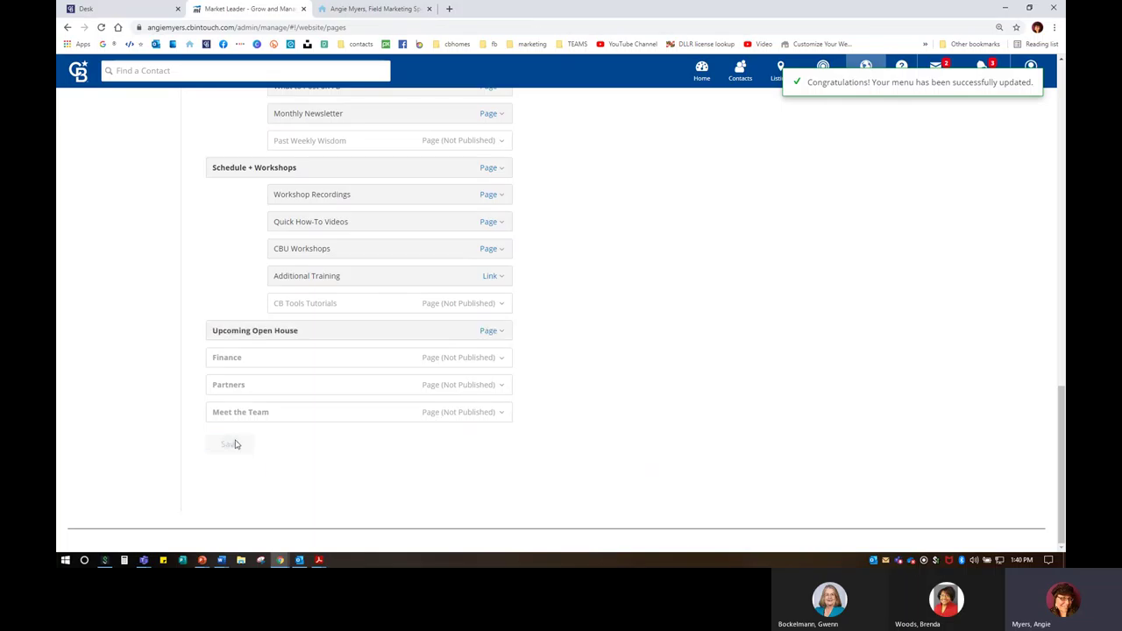
# Step: Reload the live agent website so the new page appears, with browser zoom reset
pyautogui.click(346, 9)
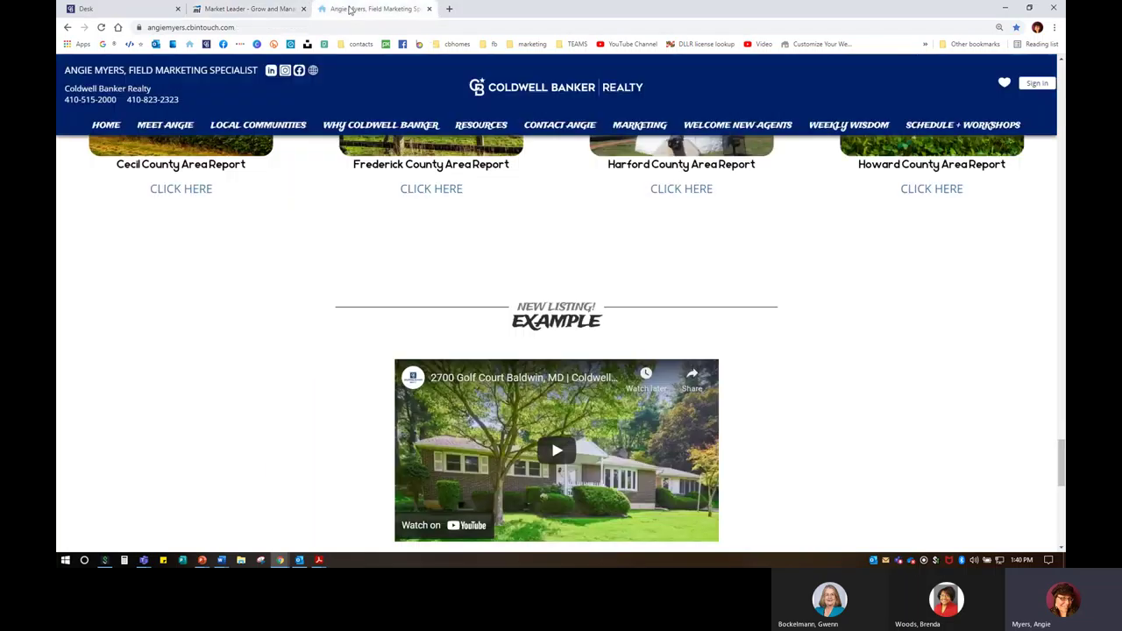
pyautogui.click(100, 28)
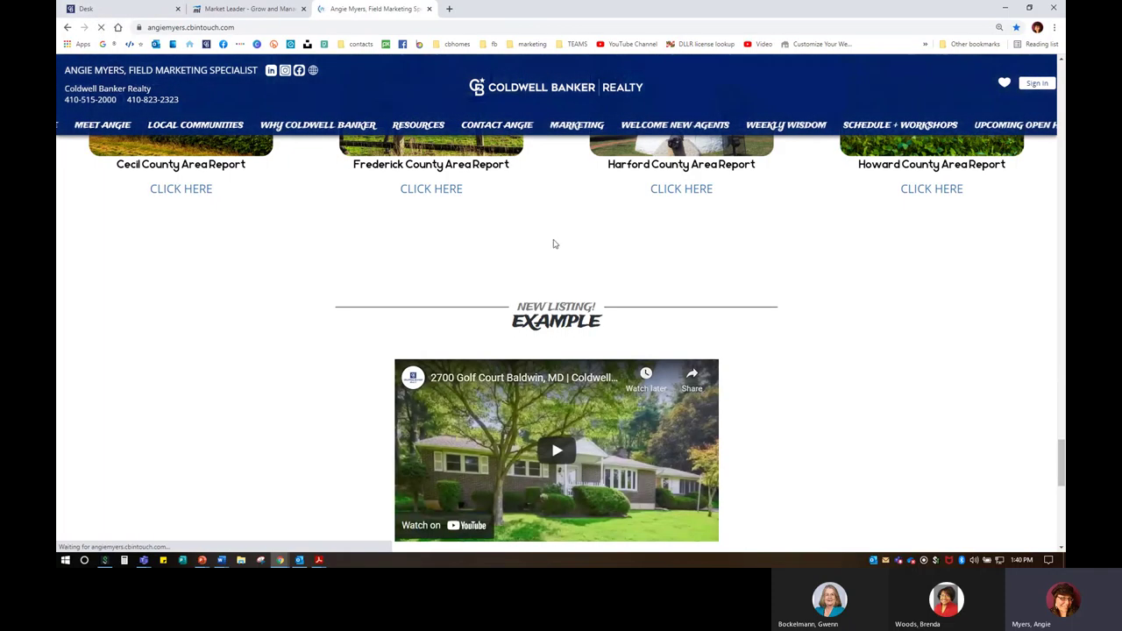
pyautogui.scroll(-3, 551, 242)
pyautogui.scroll(3, 553, 244)
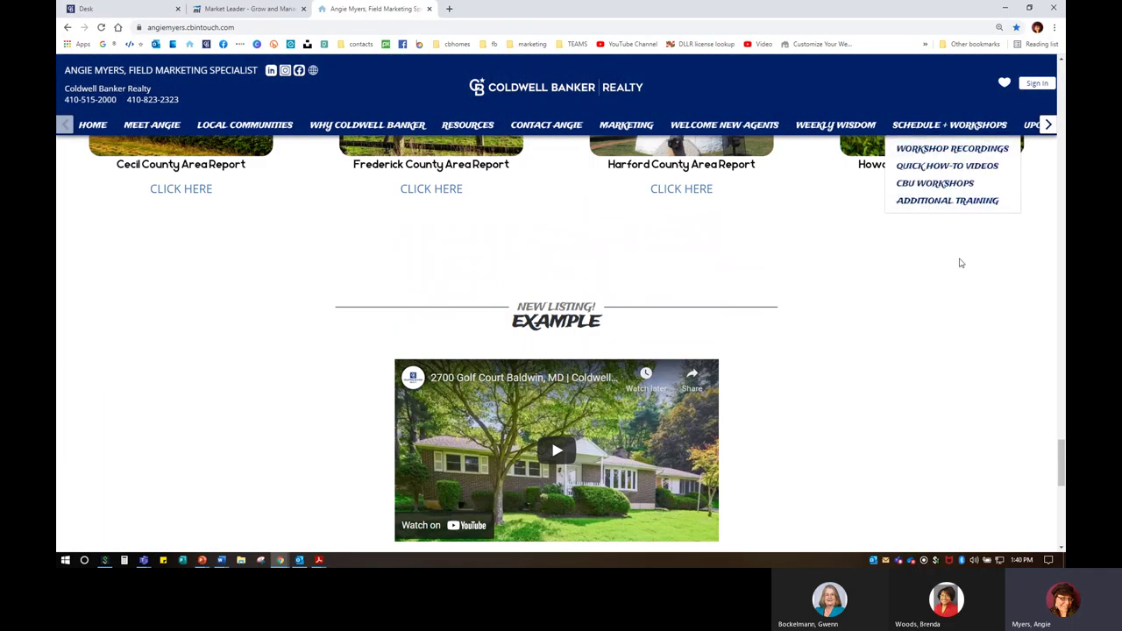
pyautogui.hotkey('ctrl', '-')
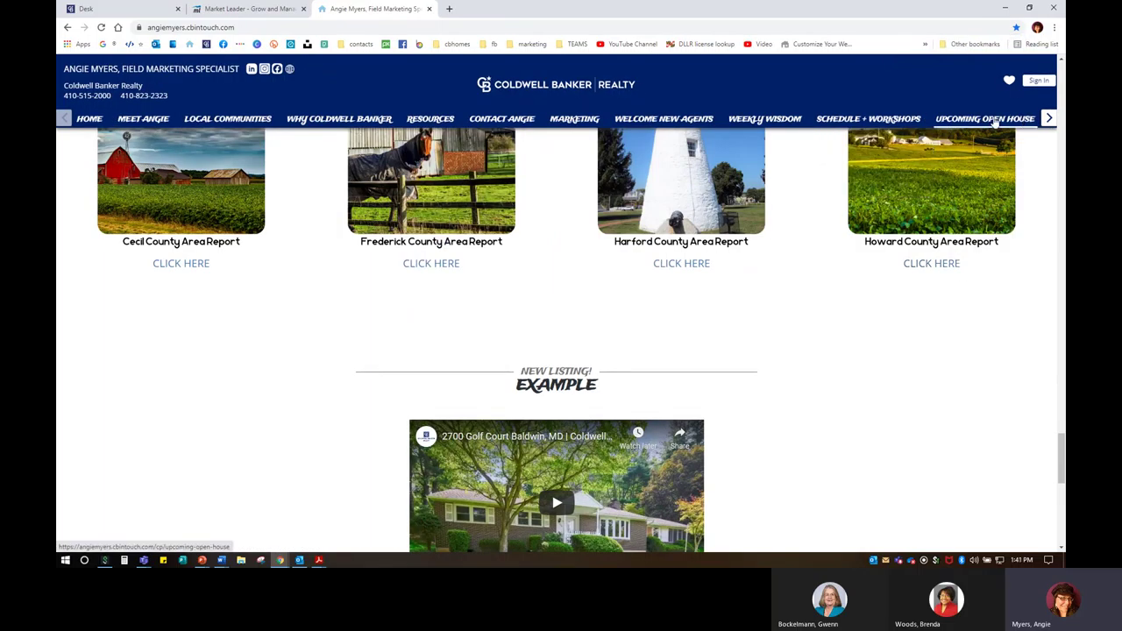
pyautogui.scroll(15, 1062, 122)
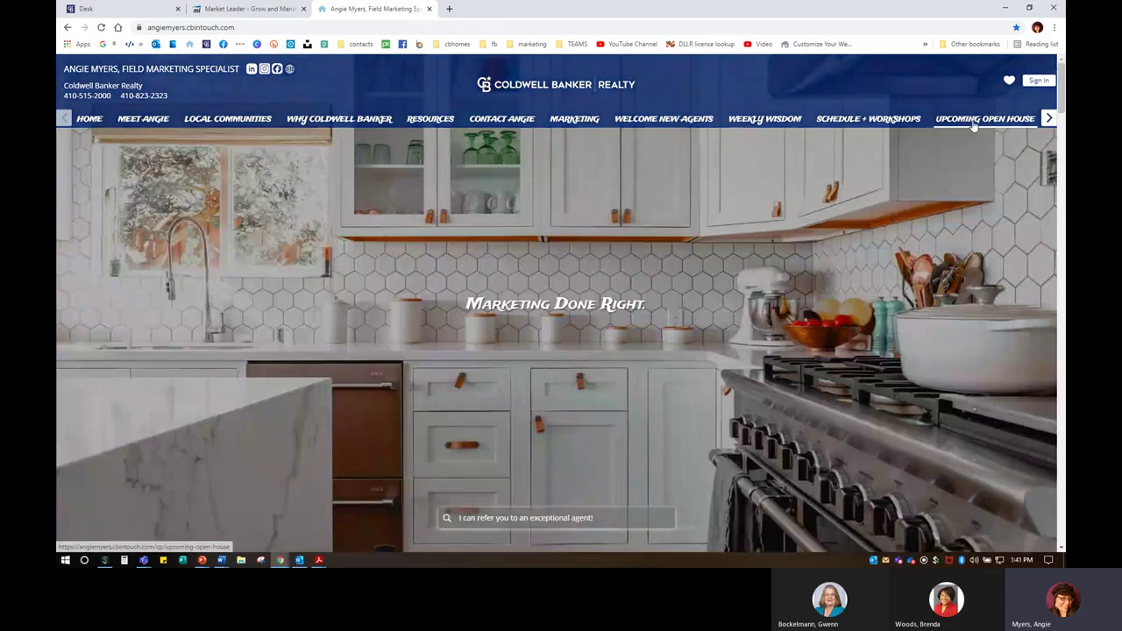
# Step: Open the Upcoming Open House page, check its property details link, and review the March 20th content
pyautogui.click(973, 123)
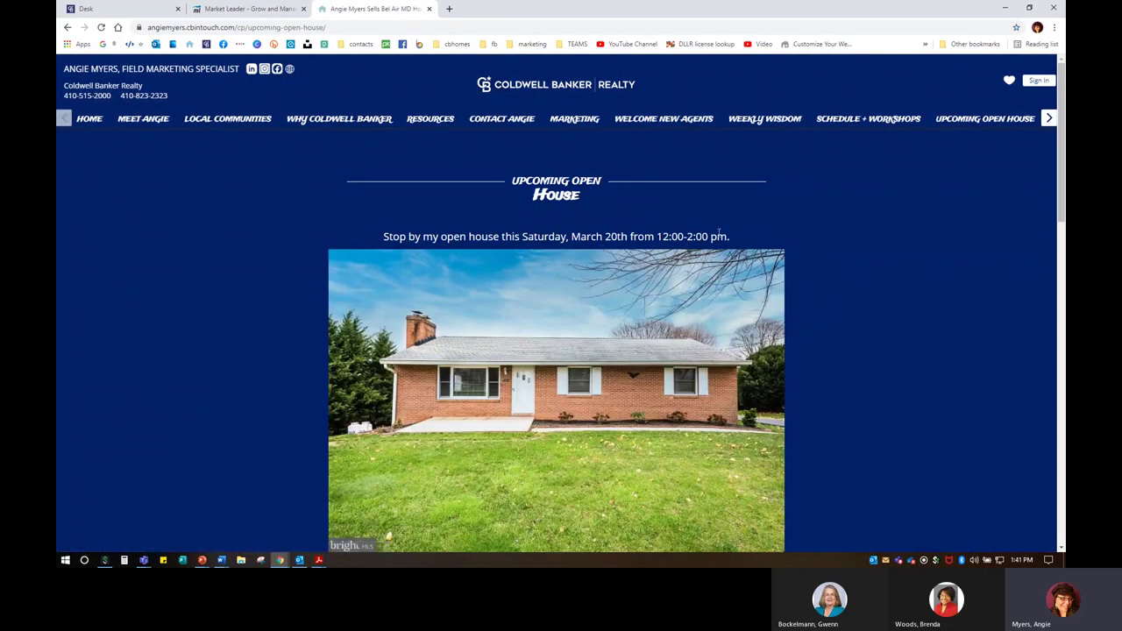
pyautogui.scroll(-3, 557, 392)
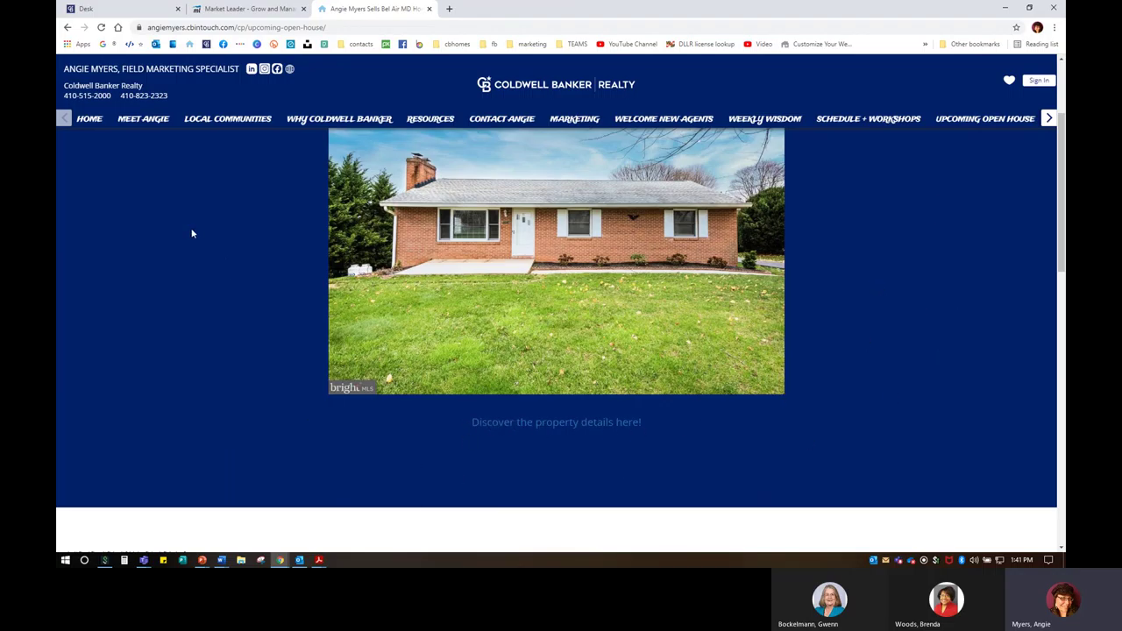
pyautogui.click(596, 424)
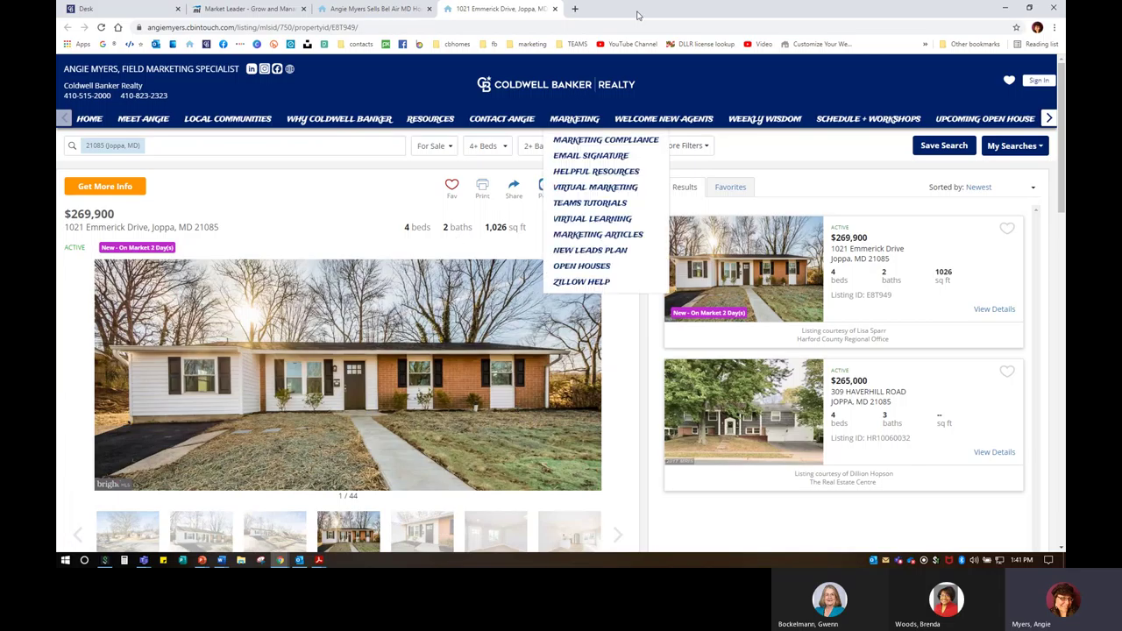
pyautogui.click(554, 9)
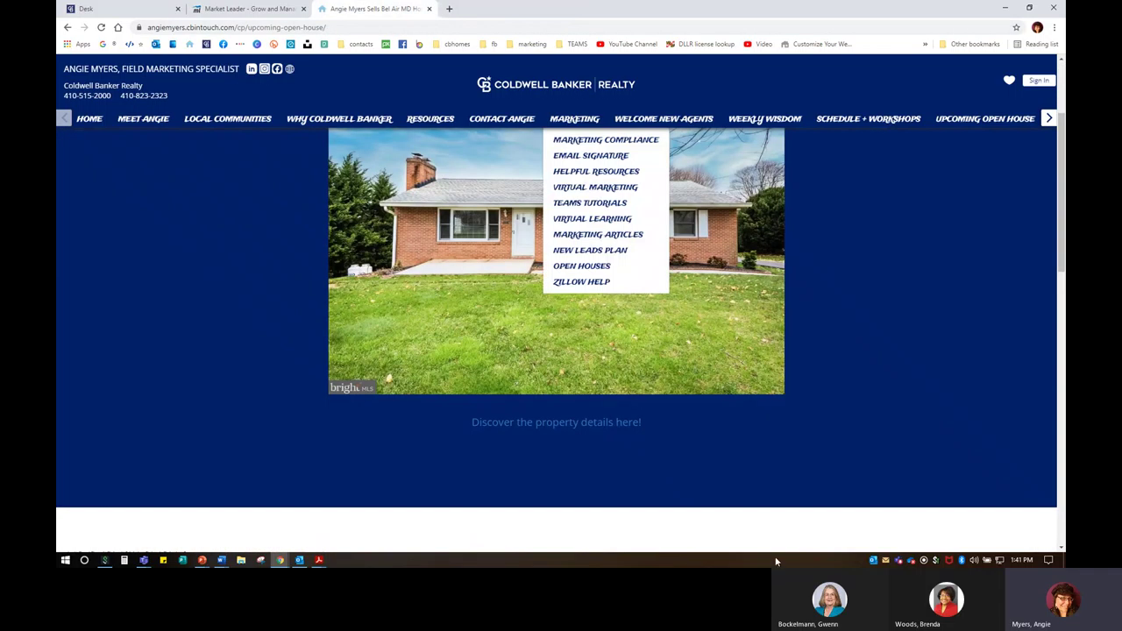
pyautogui.scroll(-2, 639, 451)
pyautogui.scroll(3, 564, 256)
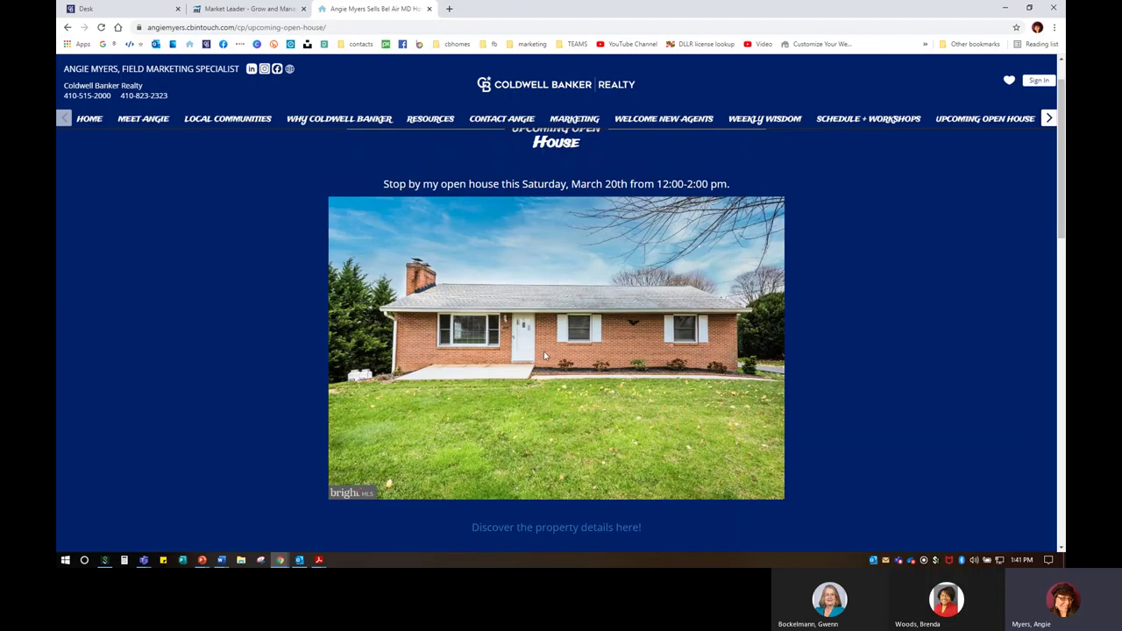
pyautogui.scroll(-5, 379, 375)
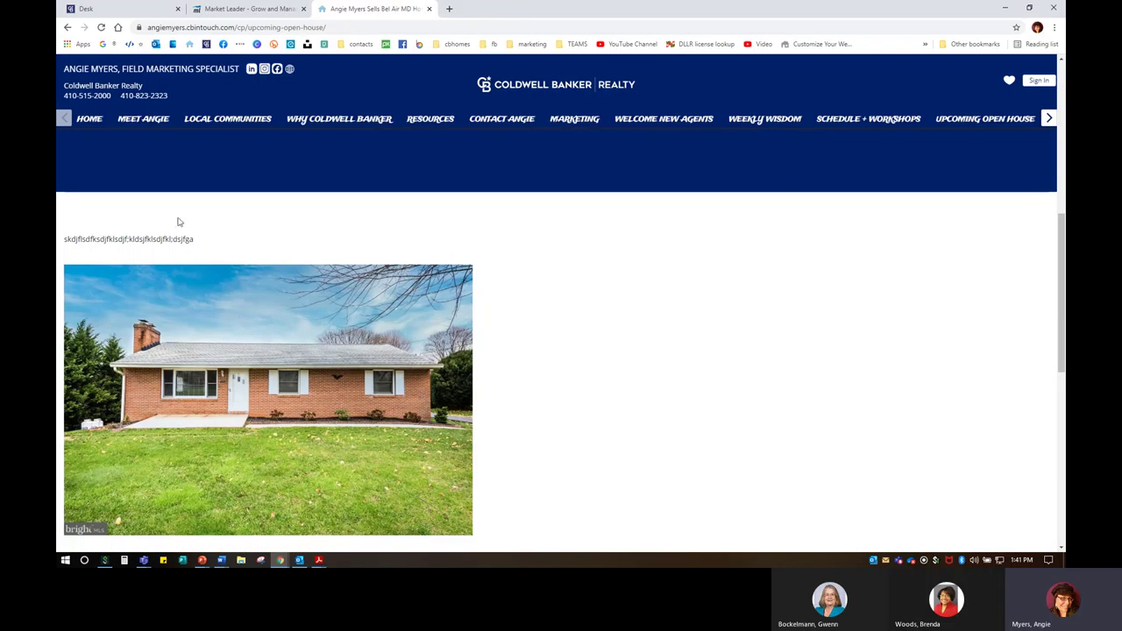
pyautogui.scroll(-2, 203, 500)
pyautogui.scroll(6, 205, 496)
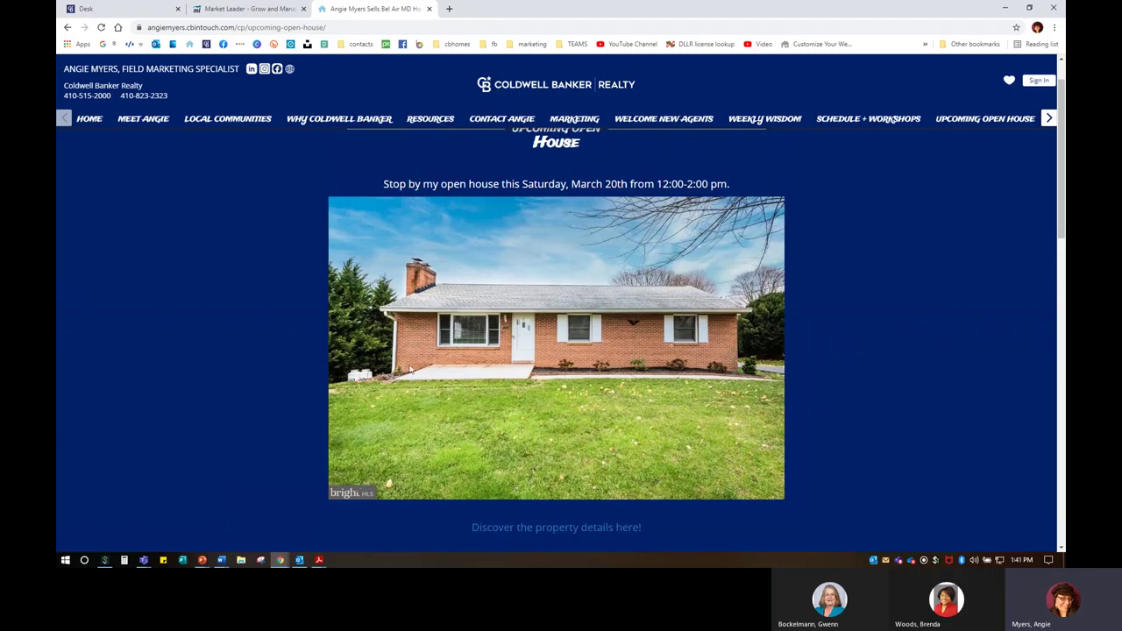
pyautogui.scroll(-1, 406, 340)
pyautogui.scroll(-5, 263, 368)
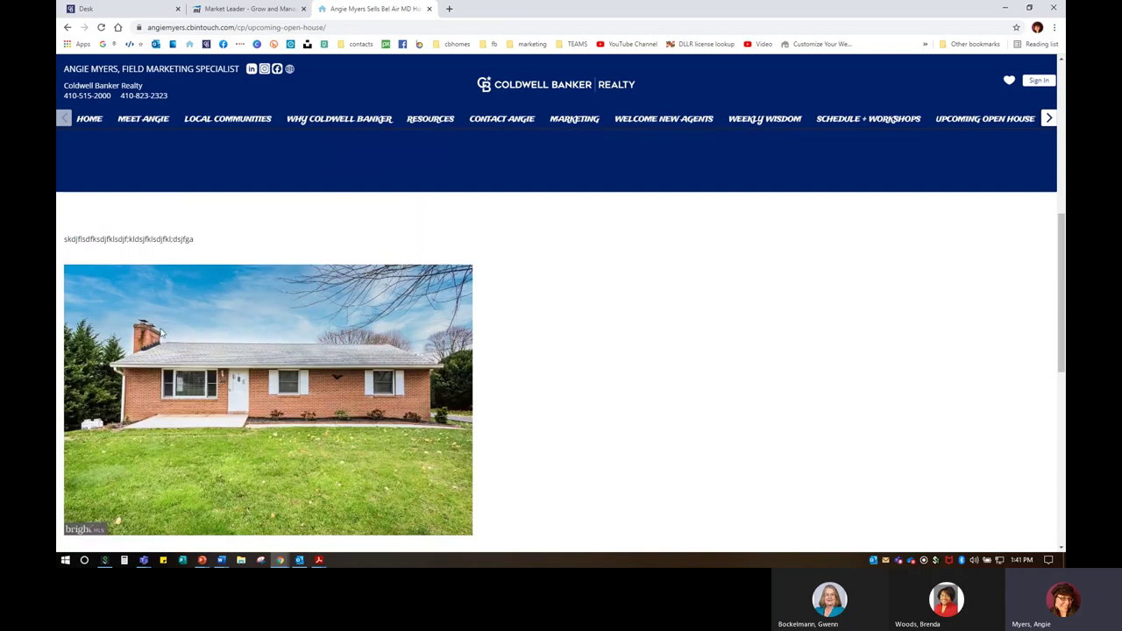
pyautogui.scroll(-1, 250, 435)
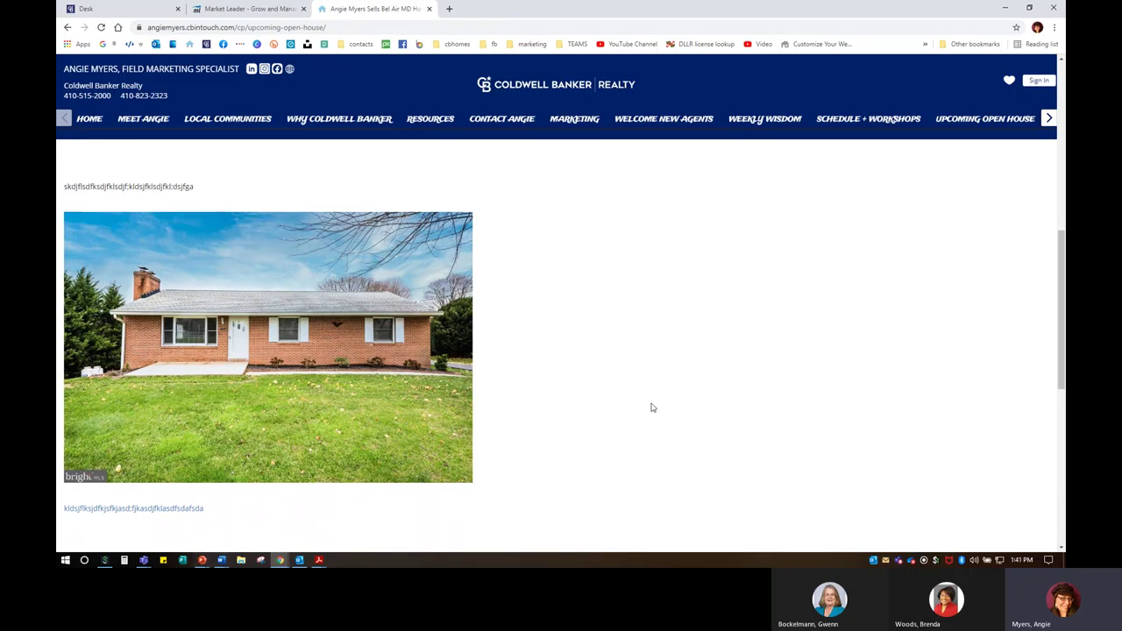
# Step: Unpublish the Upcoming Open House page and save the page list
pyautogui.click(289, 9)
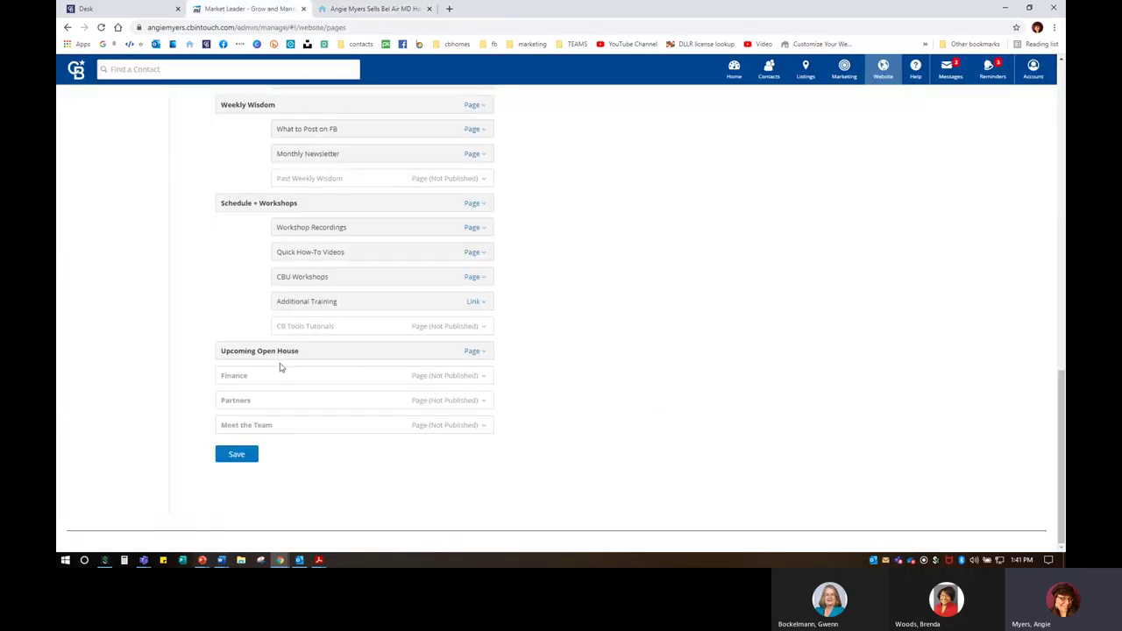
pyautogui.click(478, 354)
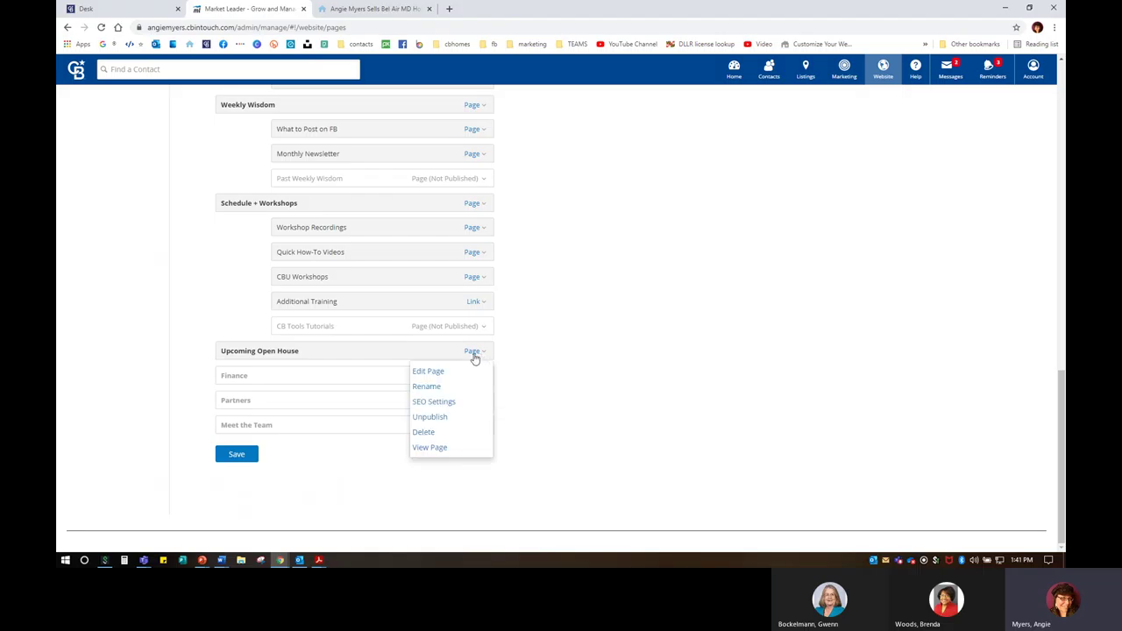
pyautogui.click(429, 420)
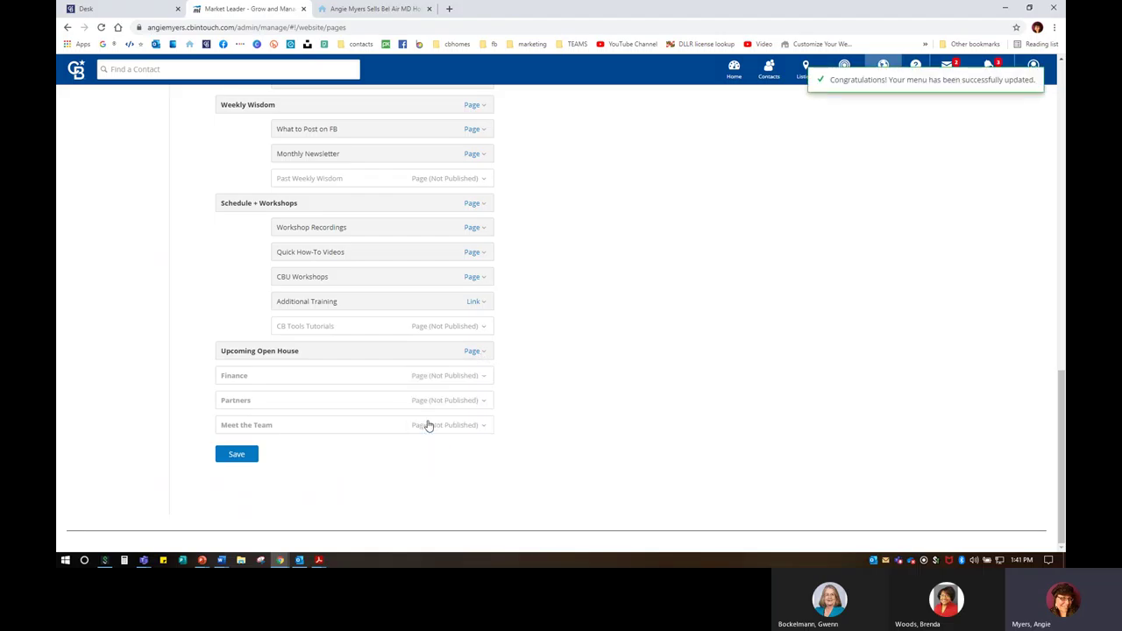
pyautogui.click(242, 454)
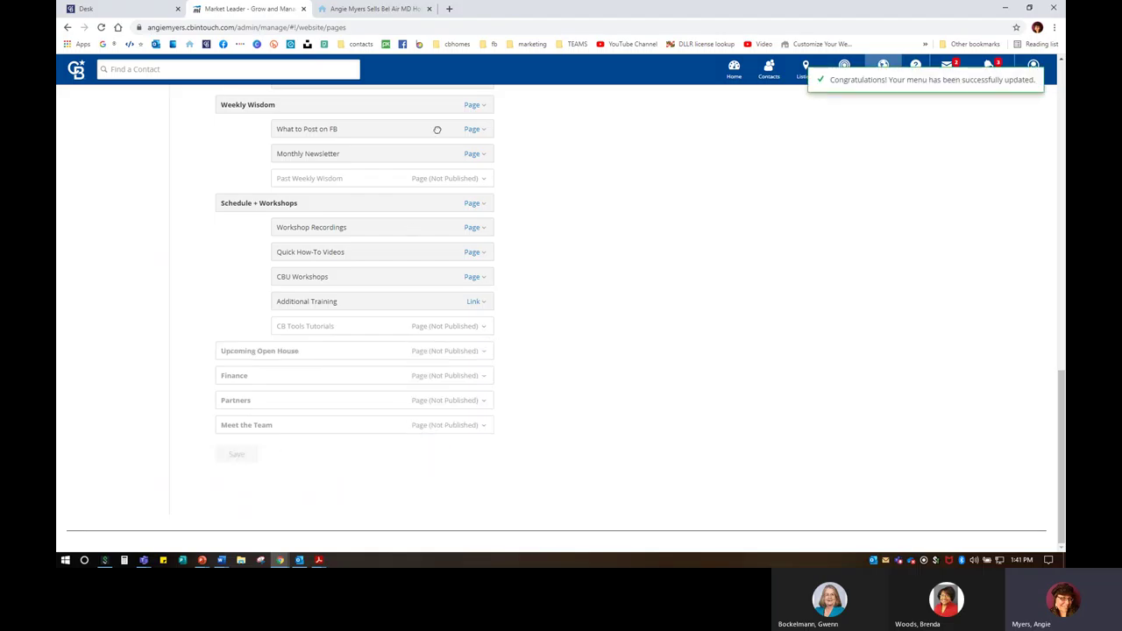
# Step: Reload the live site and load the agent website's home page without the open house menu item
pyautogui.click(383, 9)
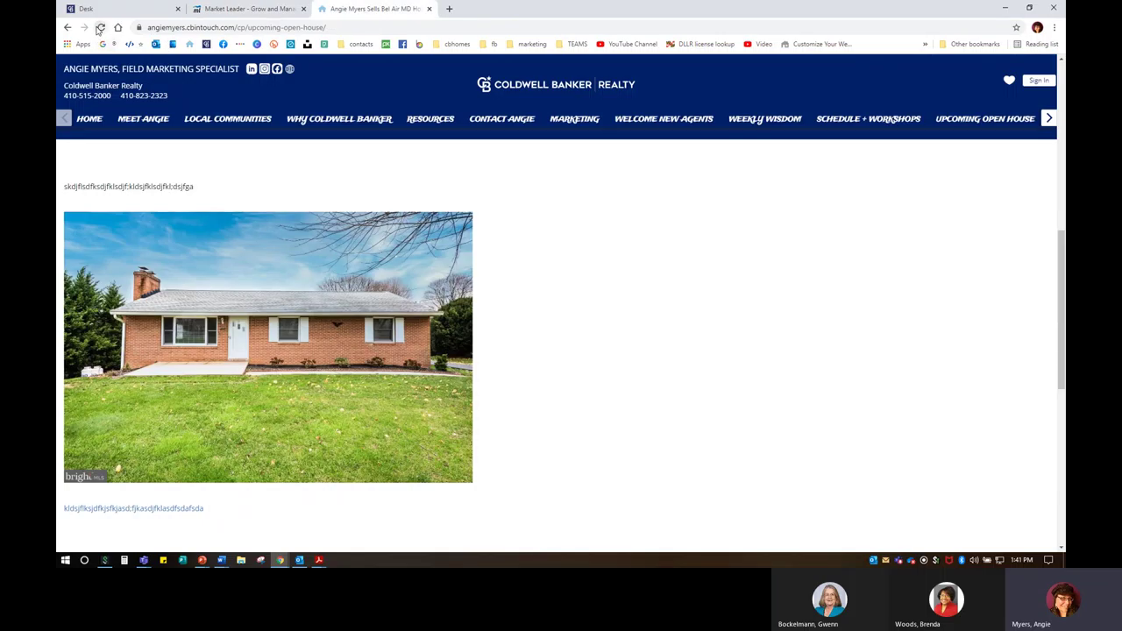
pyautogui.click(100, 27)
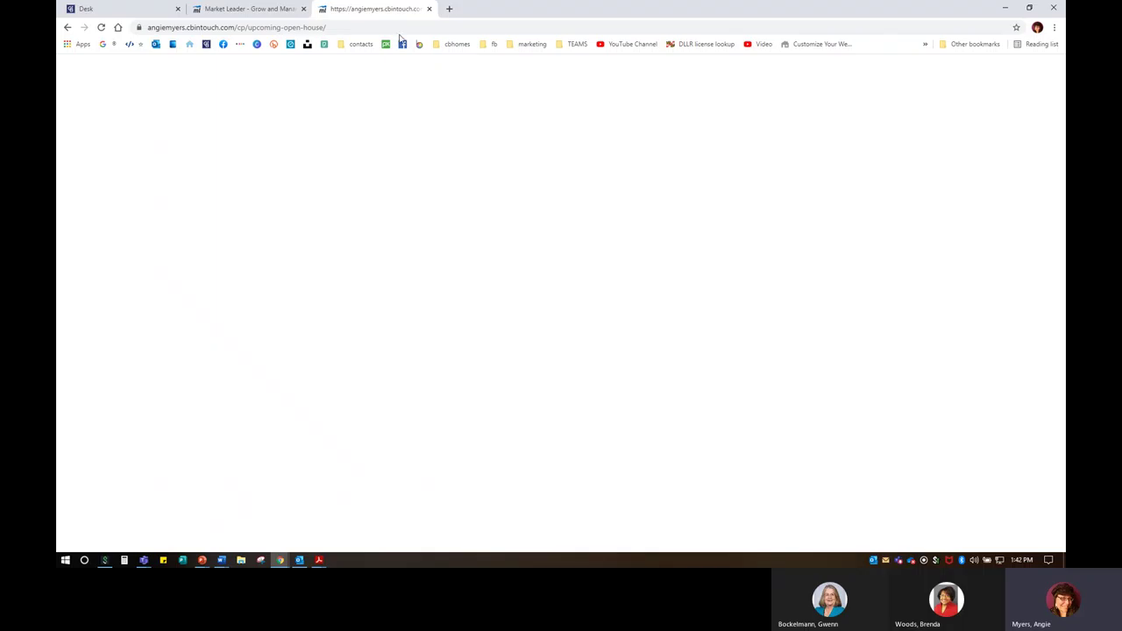
pyautogui.click(272, 9)
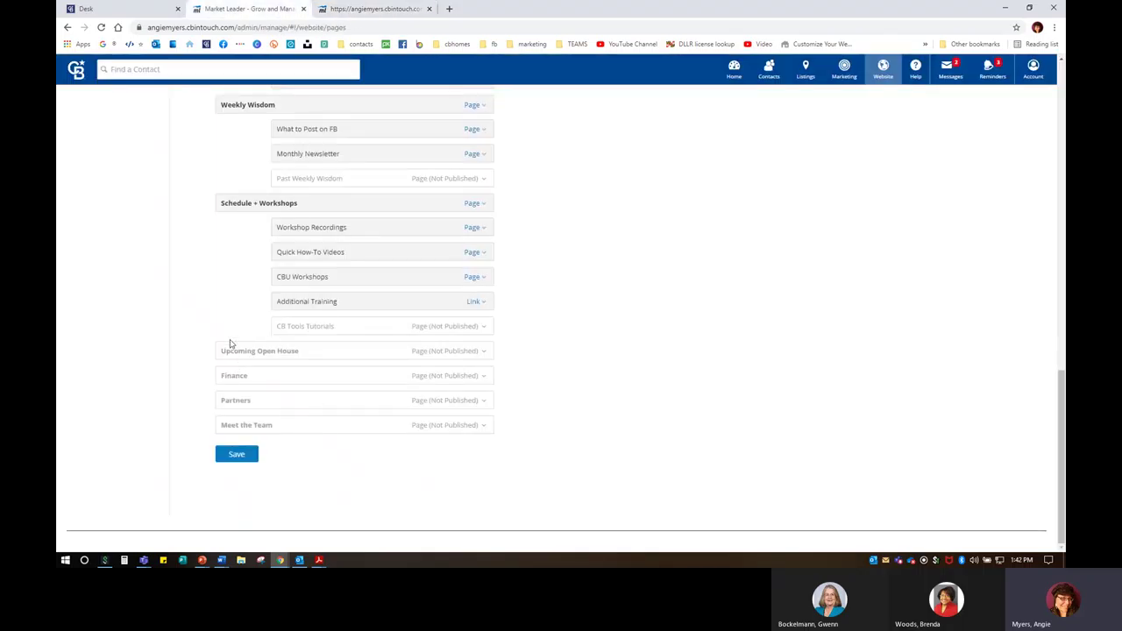
pyautogui.click(408, 10)
pyautogui.click(189, 43)
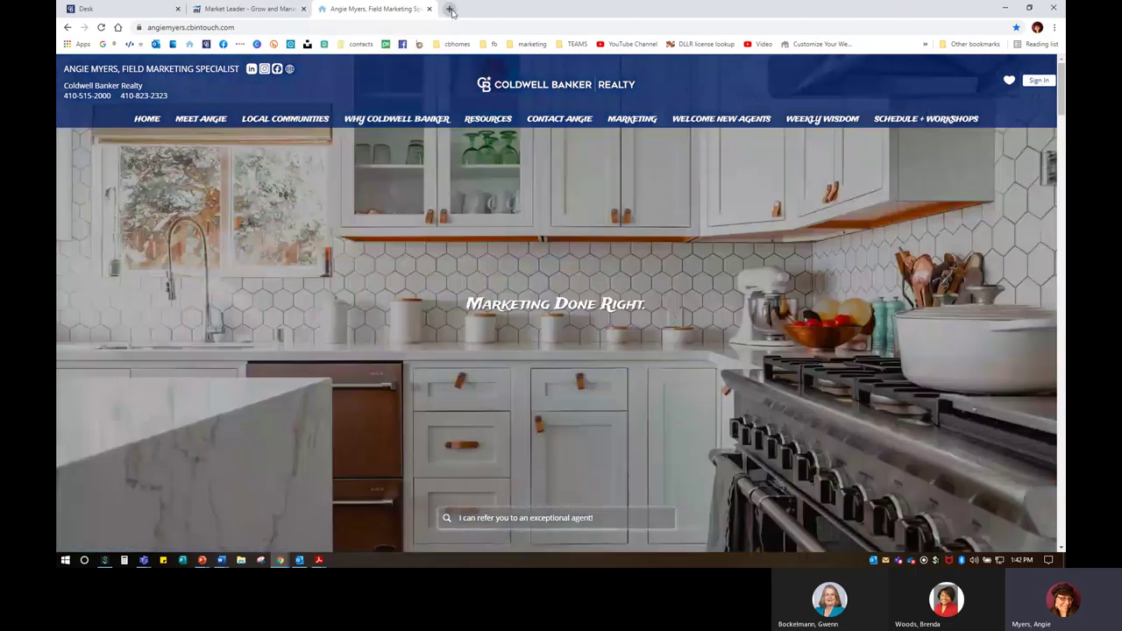
# Step: Open another agent's cbintouch website in a new tab
pyautogui.click(449, 8)
pyautogui.write('aw')
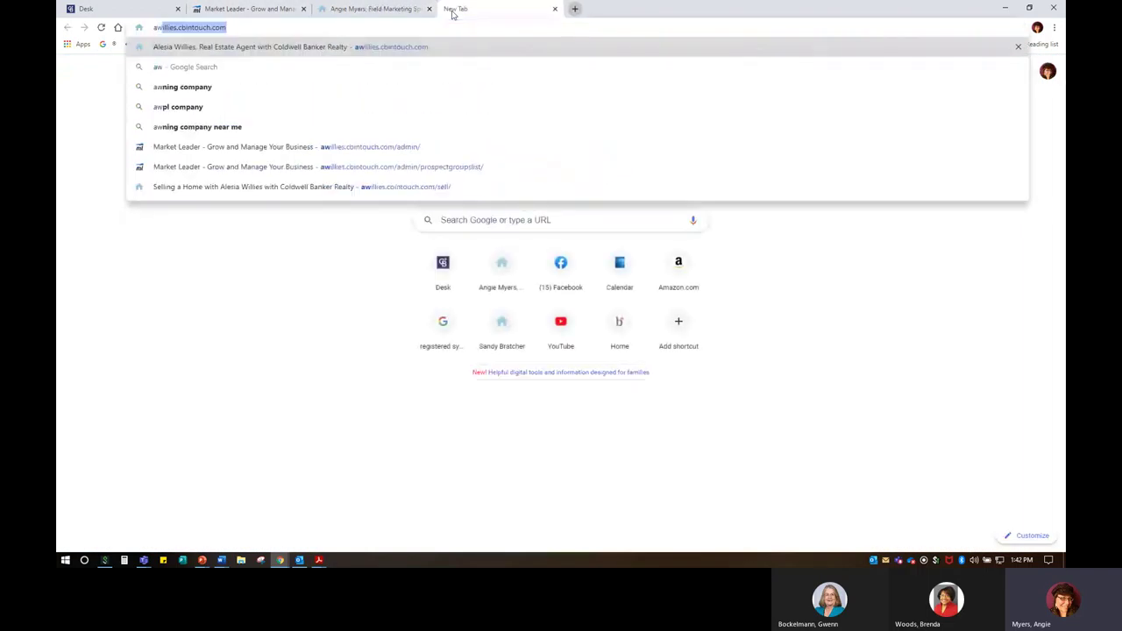
pyautogui.click(300, 44)
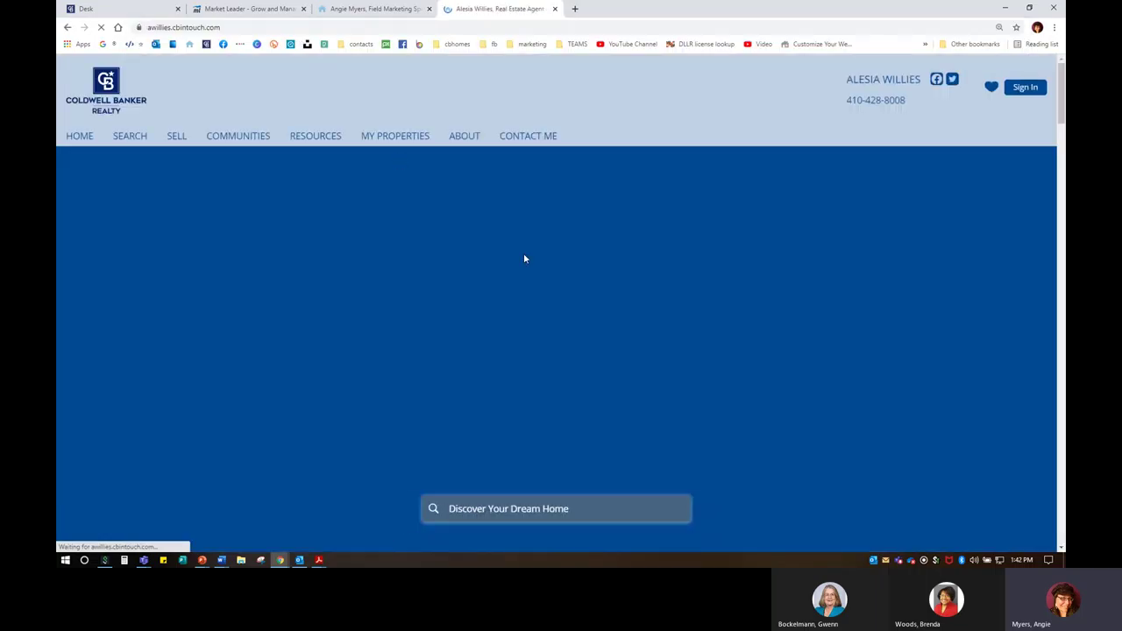
# Step: Scroll to the Just listed! Classic Brick Townhome section and open its property details page
pyautogui.scroll(-4, 640, 294)
pyautogui.scroll(-2, 639, 300)
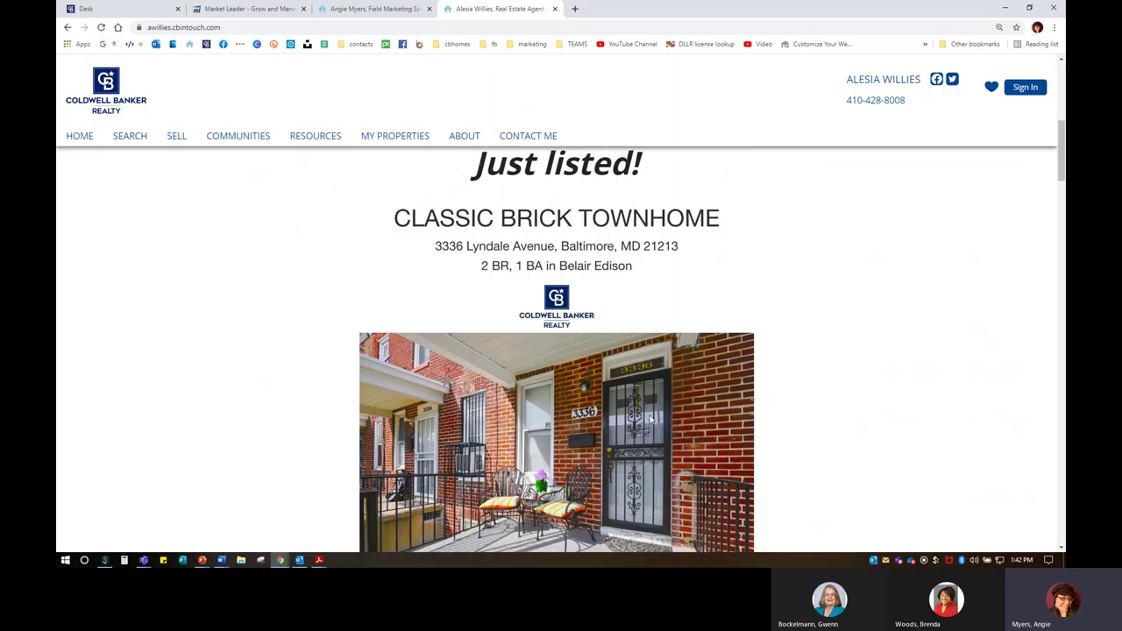
pyautogui.scroll(-2, 540, 309)
pyautogui.scroll(2, 694, 381)
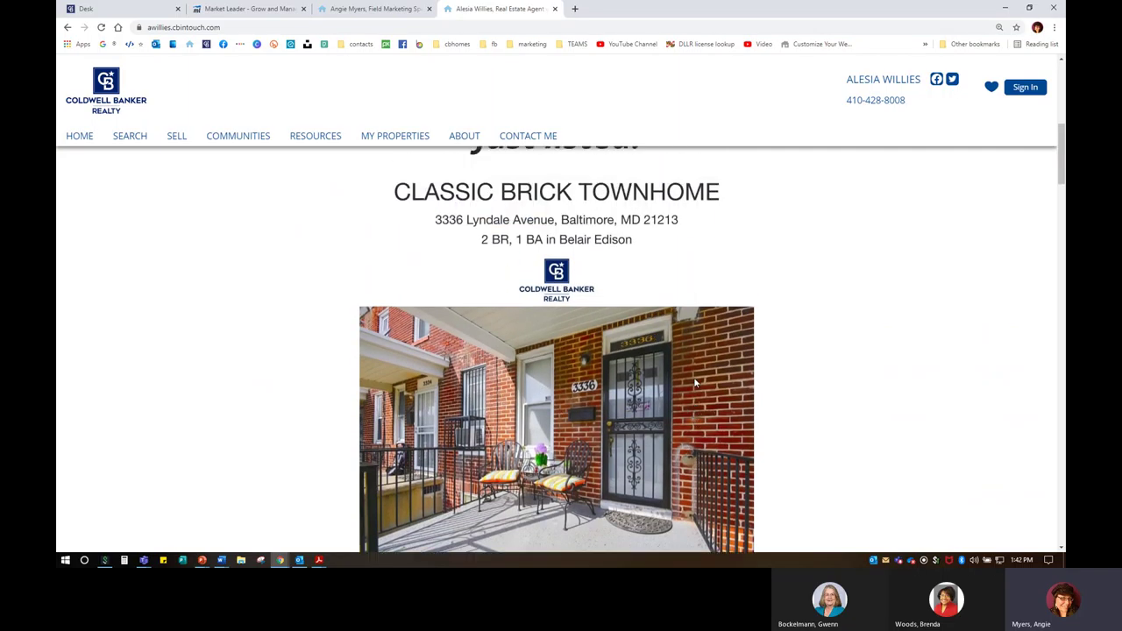
pyautogui.scroll(-1, 666, 359)
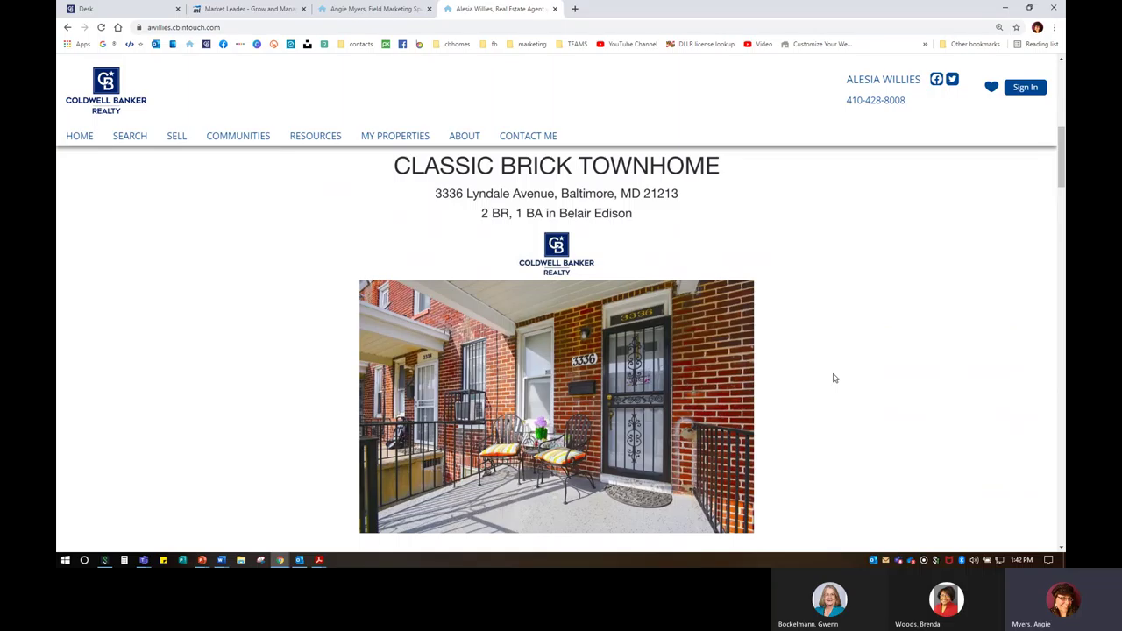
pyautogui.scroll(-3, 633, 365)
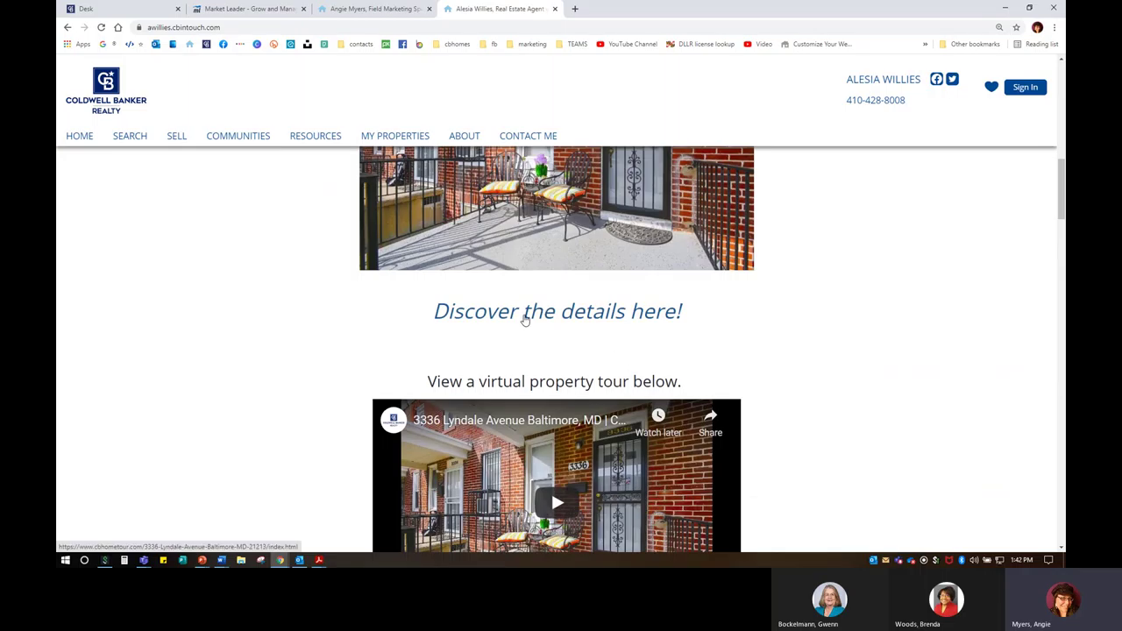
pyautogui.click(677, 316)
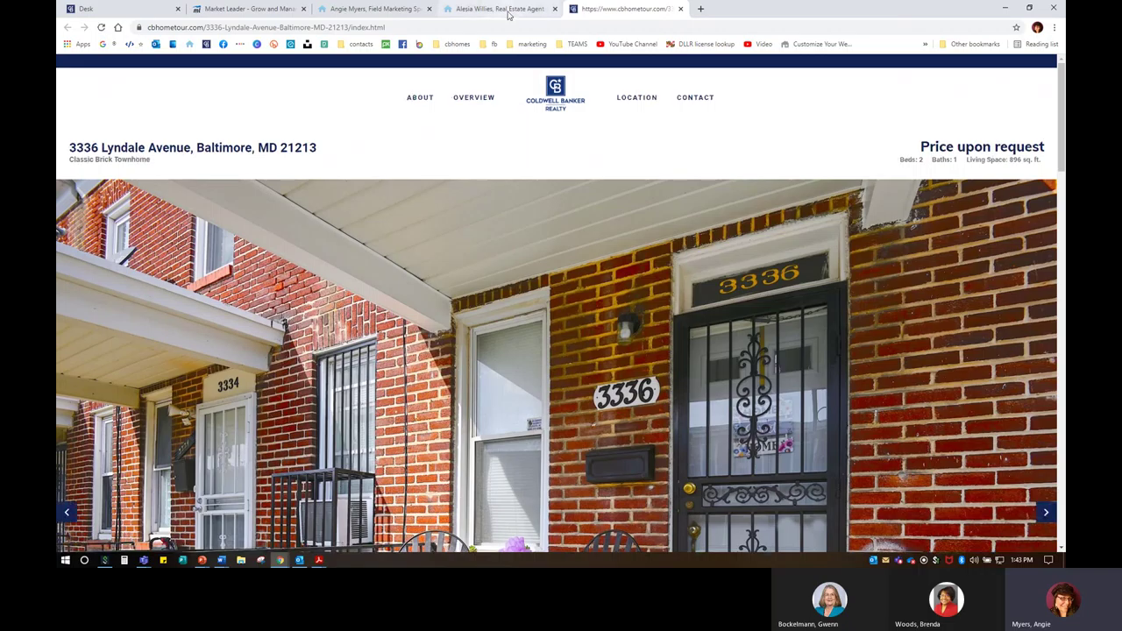
pyautogui.click(500, 9)
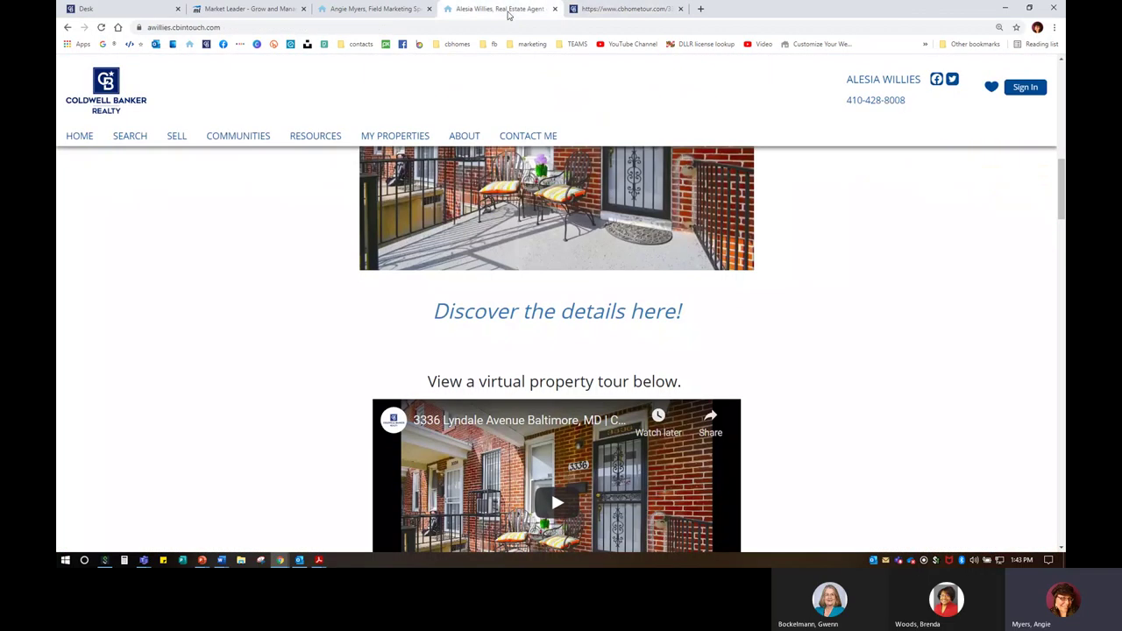
pyautogui.scroll(-2, 619, 372)
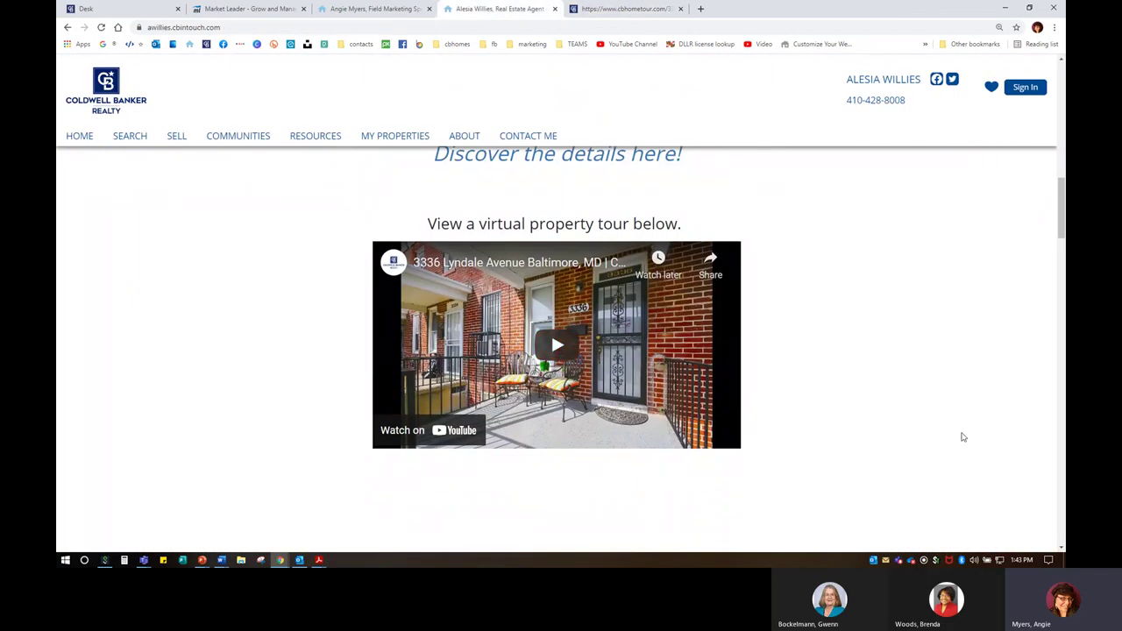
pyautogui.click(557, 345)
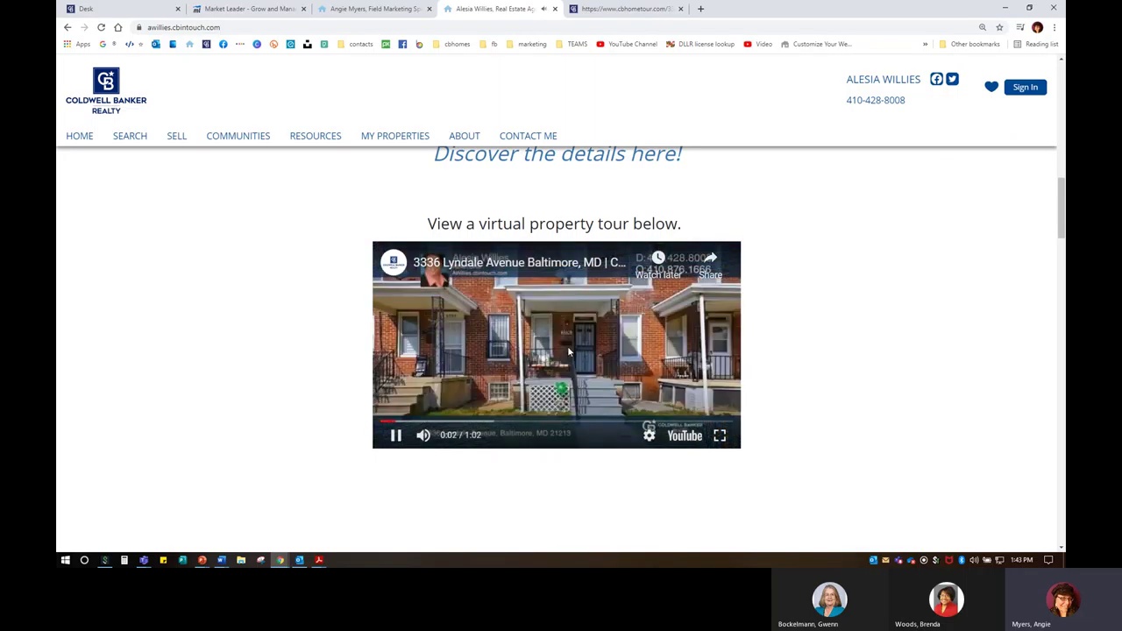
pyautogui.click(697, 372)
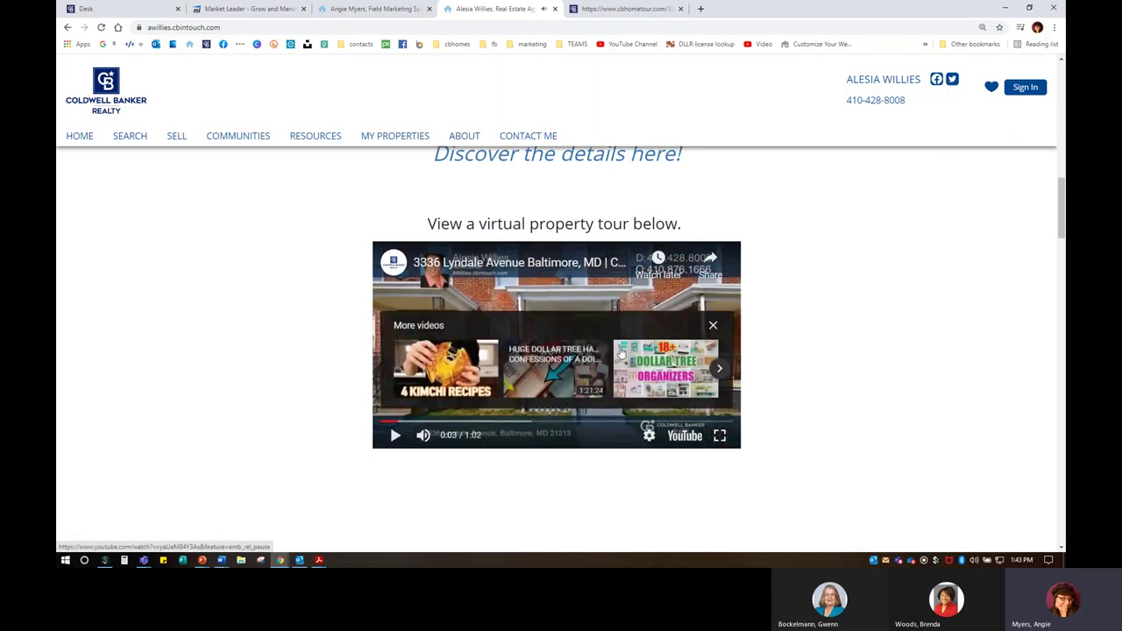
pyautogui.click(711, 326)
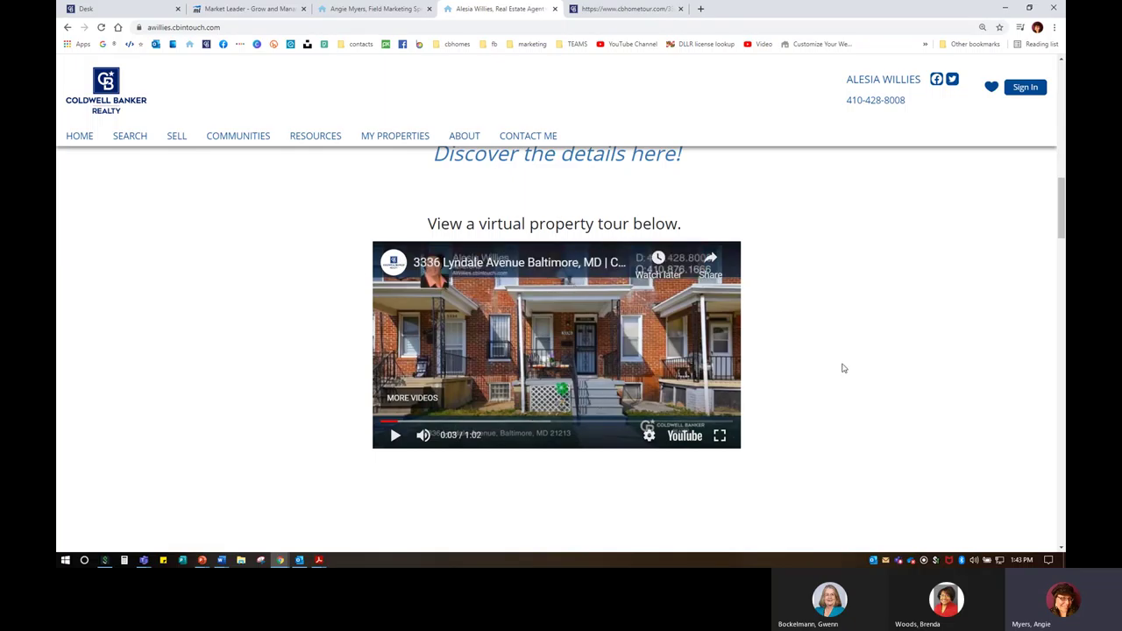
pyautogui.scroll(4, 812, 435)
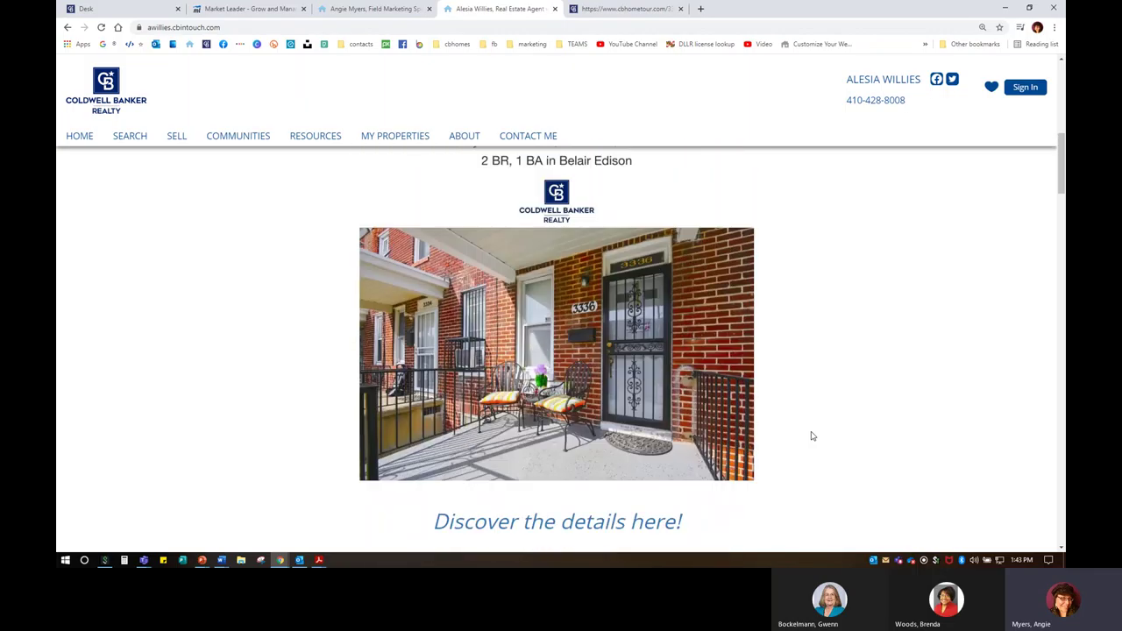
pyautogui.scroll(1, 812, 435)
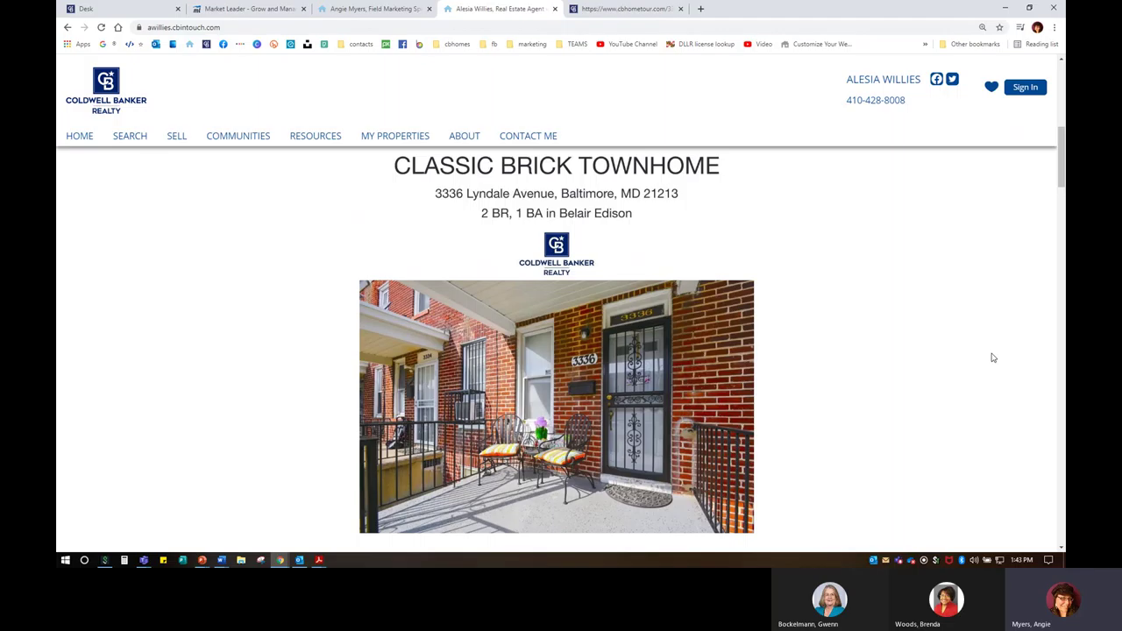
pyautogui.scroll(-5, 631, 313)
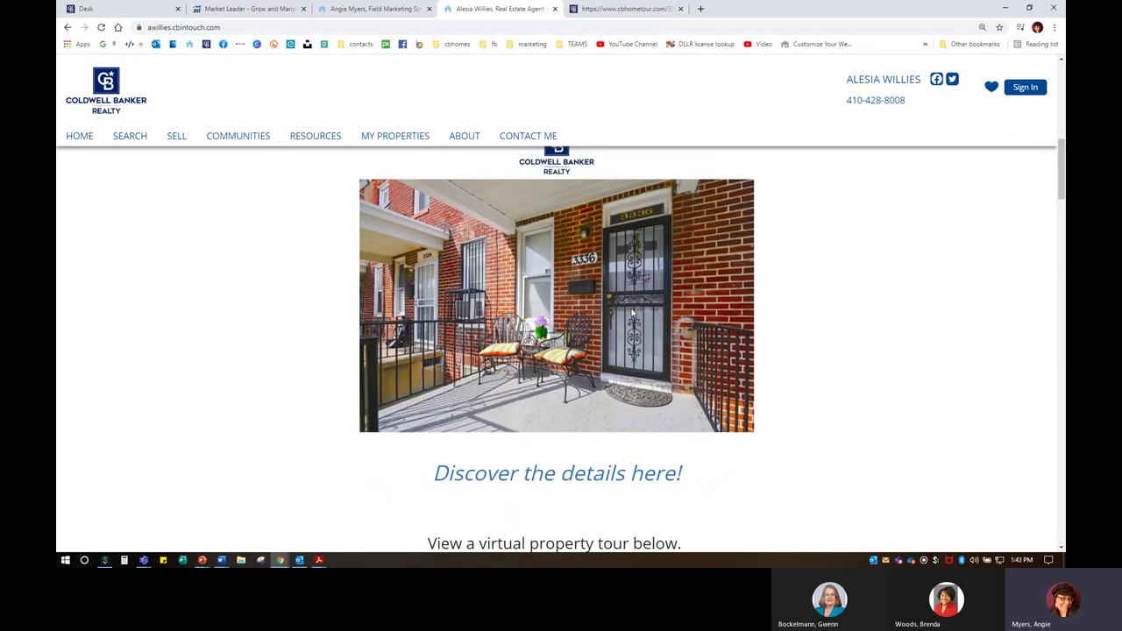
pyautogui.scroll(5, 817, 341)
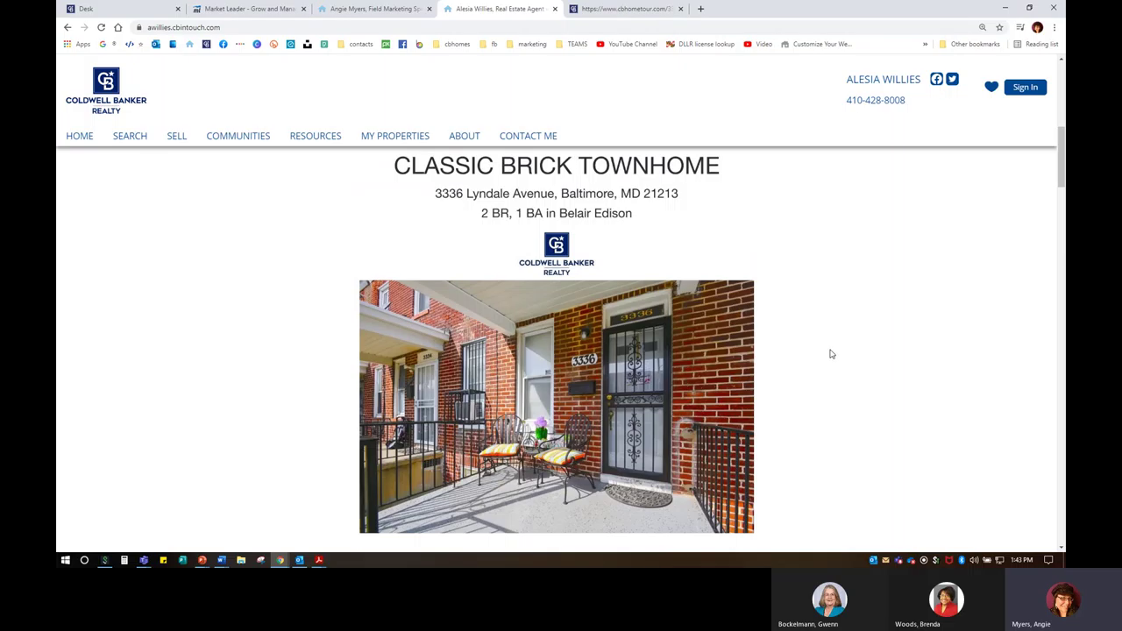
pyautogui.scroll(-3, 831, 354)
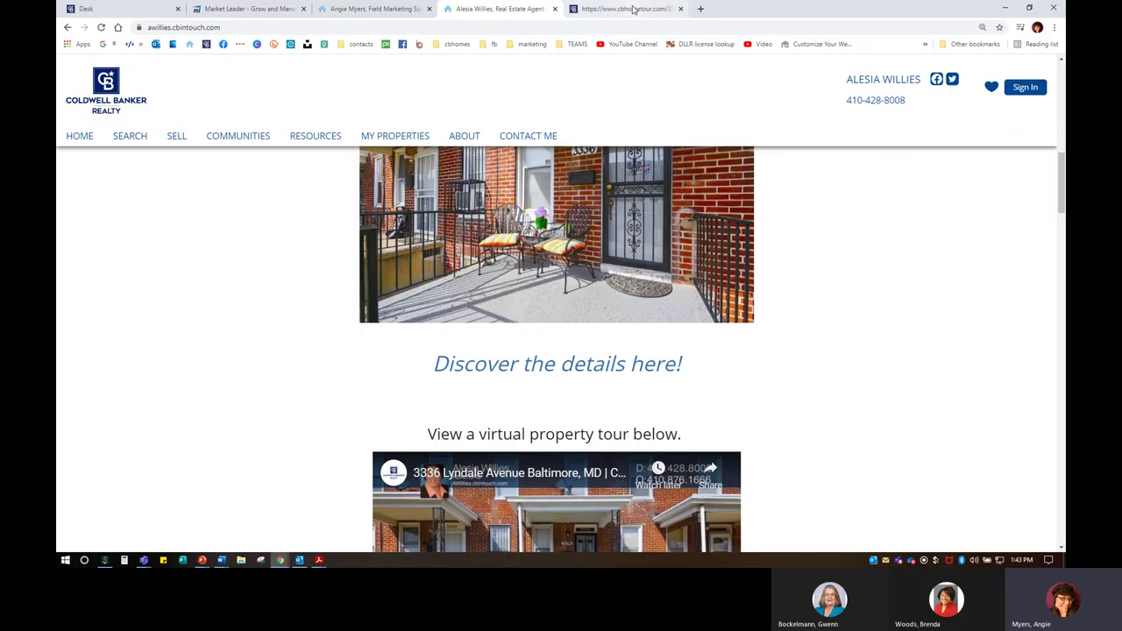
# Step: Page through the townhome's CB Home Tour photo gallery to the living room photo
pyautogui.click(633, 9)
pyautogui.scroll(-5, 538, 291)
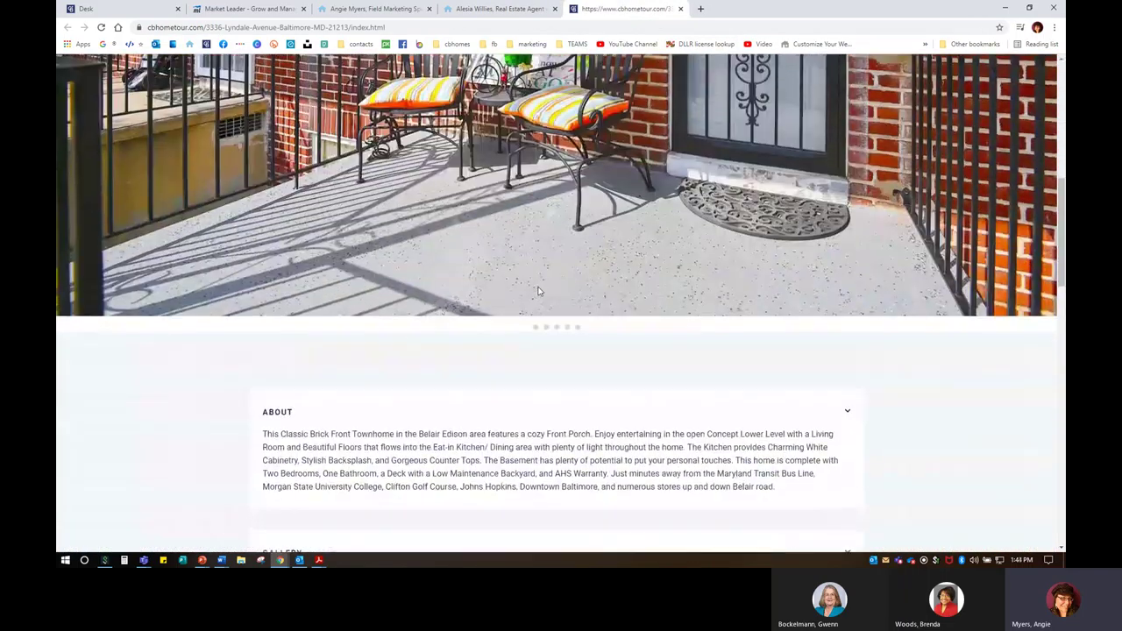
pyautogui.scroll(-5, 539, 291)
pyautogui.click(839, 295)
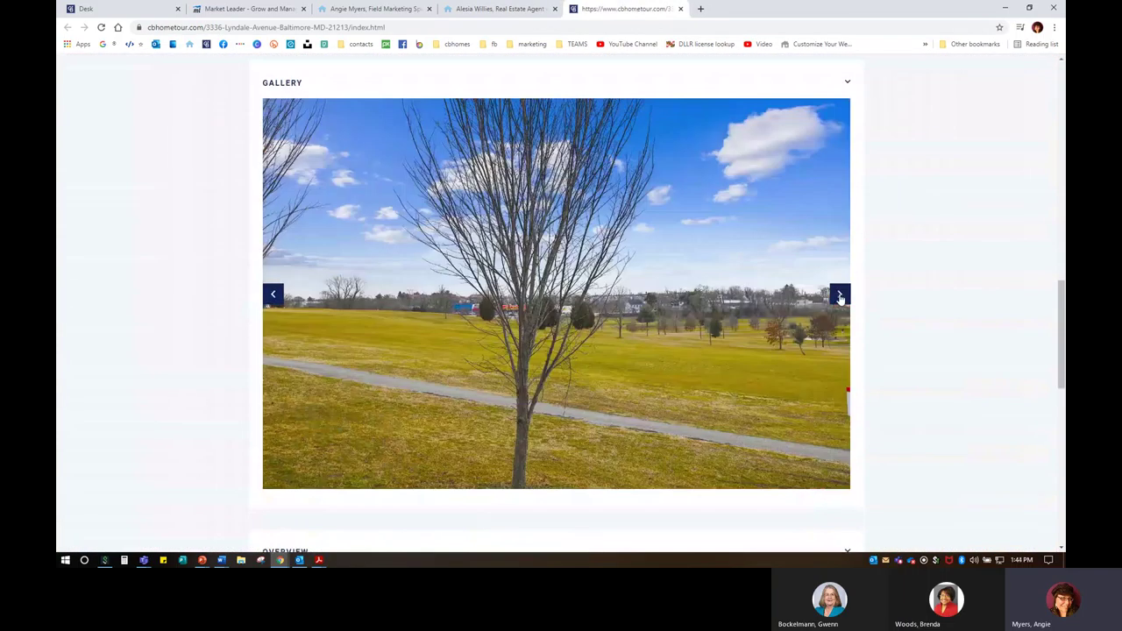
pyautogui.click(840, 296)
pyautogui.click(840, 296)
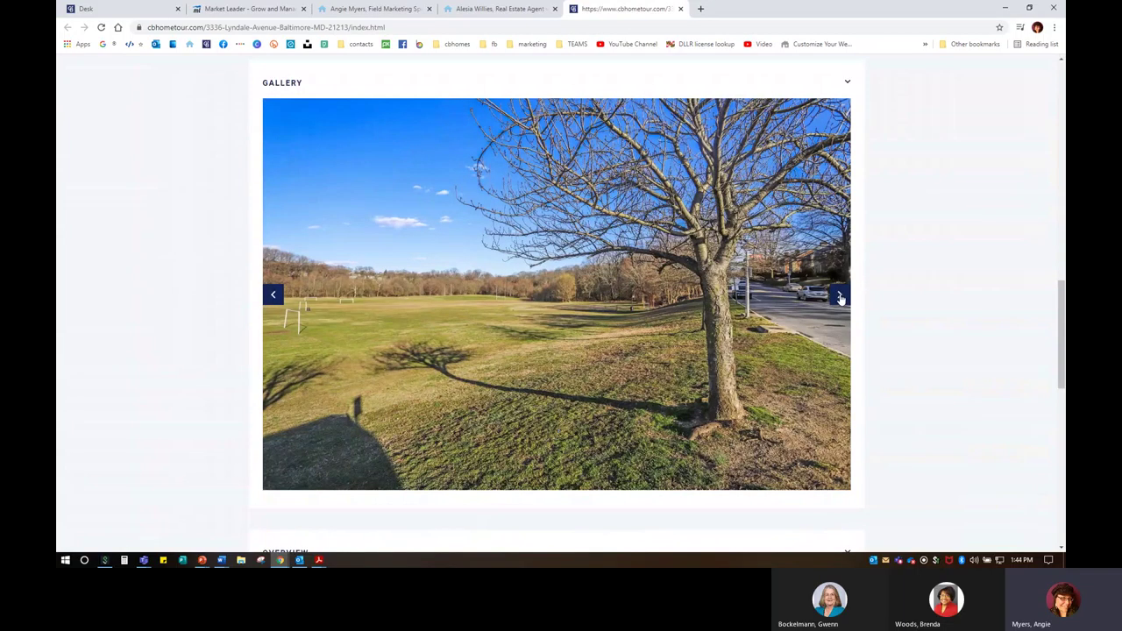
pyautogui.click(839, 296)
pyautogui.click(839, 296)
pyautogui.click(840, 296)
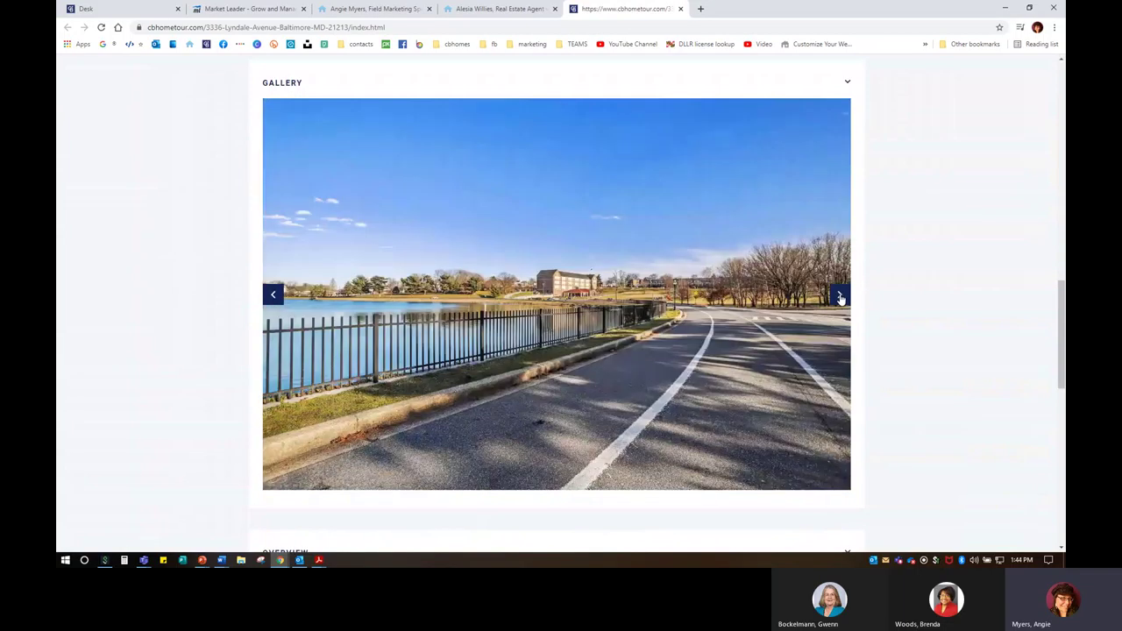
pyautogui.click(840, 297)
pyautogui.click(840, 298)
pyautogui.click(840, 297)
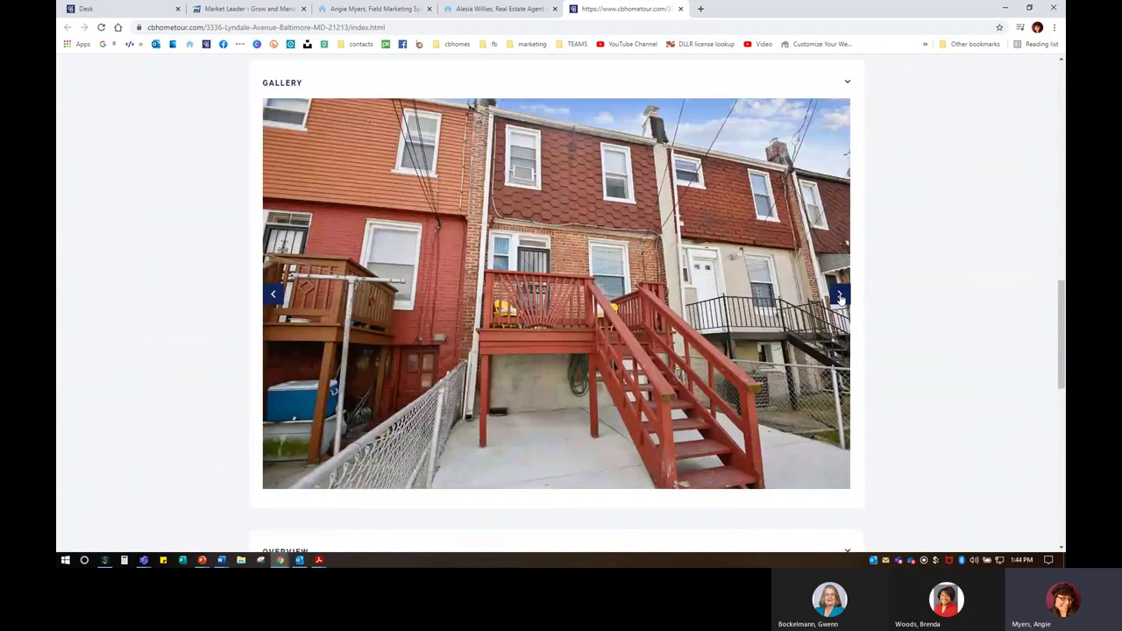
pyautogui.click(839, 297)
pyautogui.click(839, 297)
pyautogui.click(840, 297)
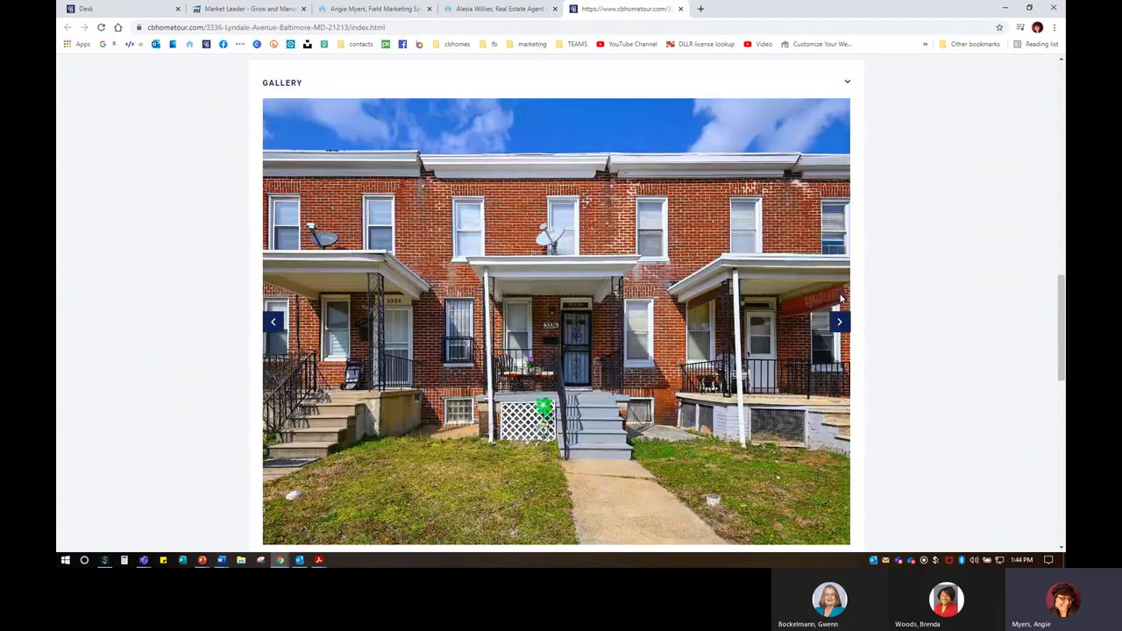
pyautogui.click(839, 331)
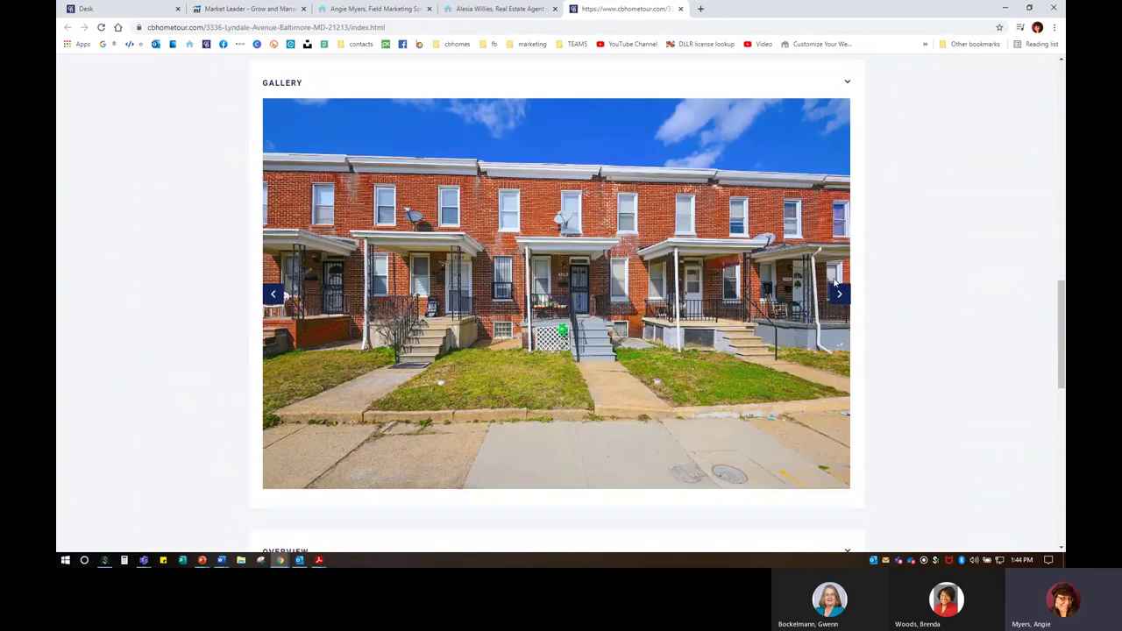
pyautogui.click(839, 294)
pyautogui.click(838, 296)
pyautogui.click(837, 297)
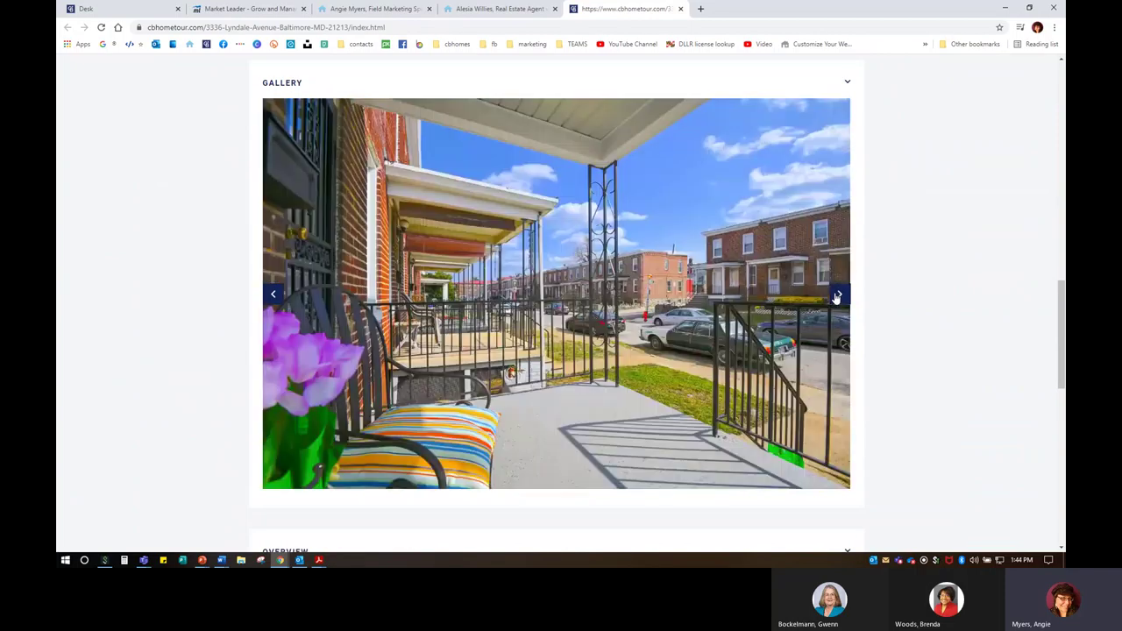
pyautogui.click(837, 298)
pyautogui.click(837, 297)
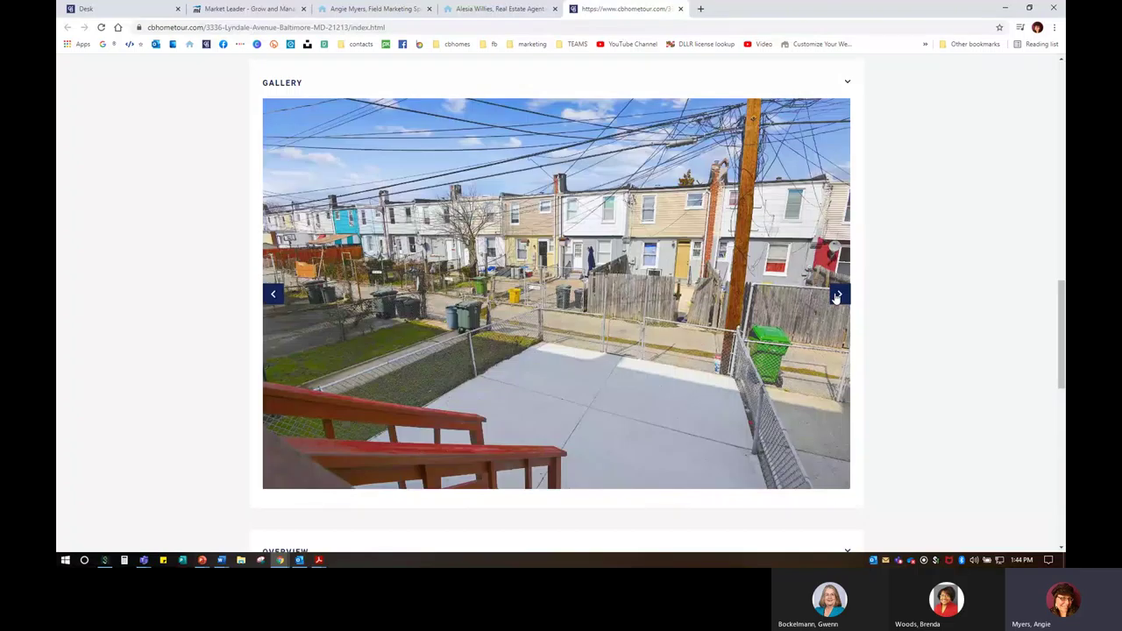
pyautogui.click(837, 298)
pyautogui.click(837, 297)
pyautogui.click(837, 298)
pyautogui.click(837, 297)
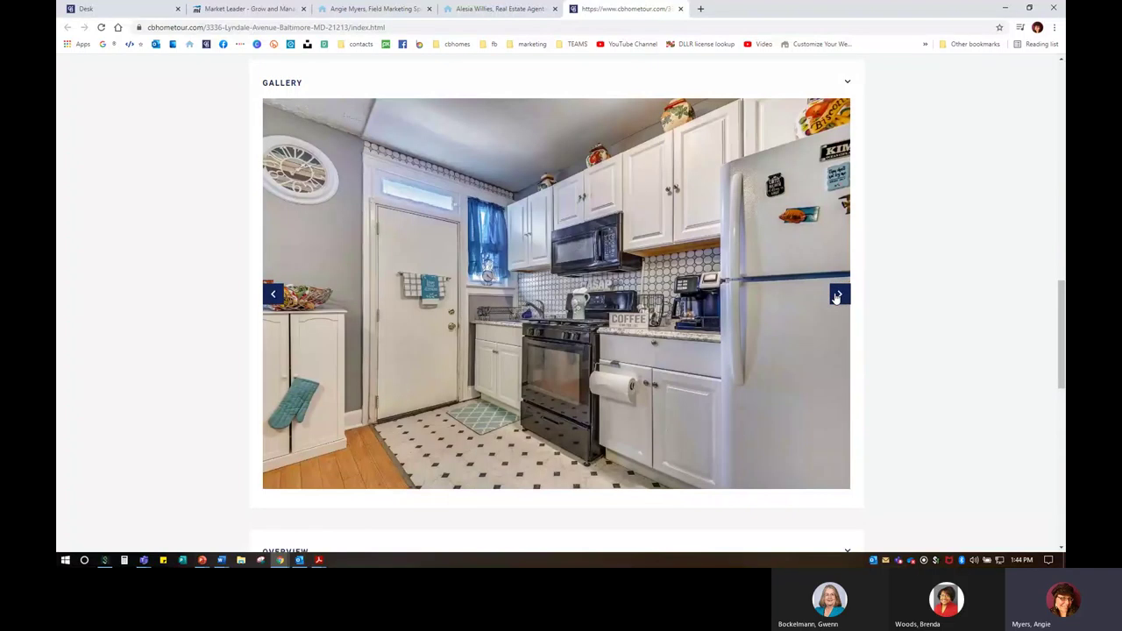
pyautogui.click(837, 297)
pyautogui.click(838, 298)
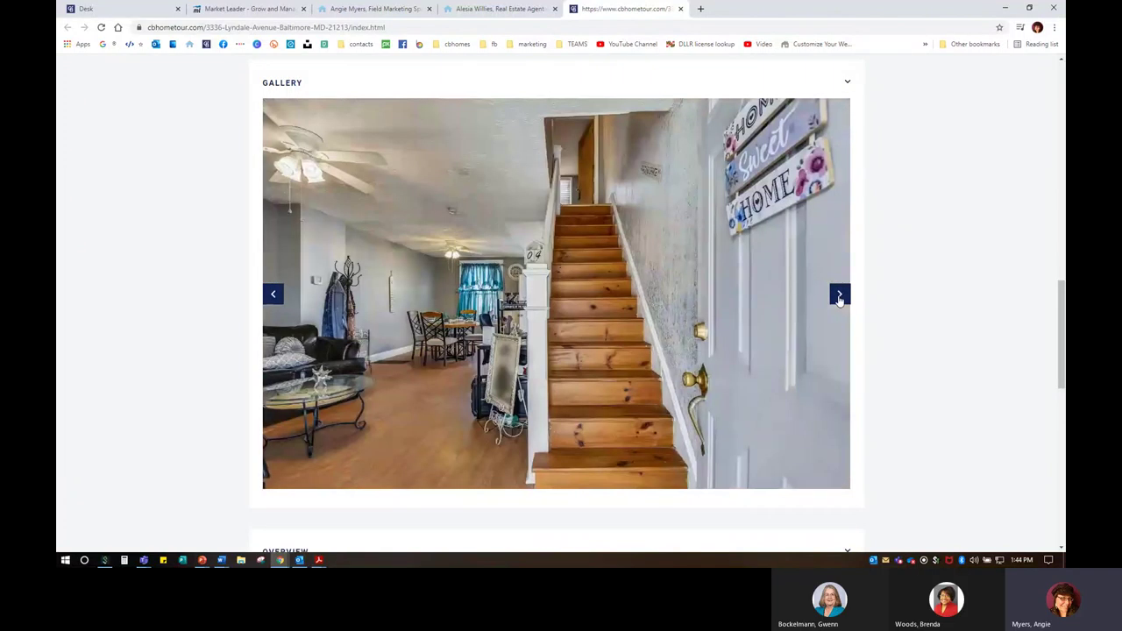
pyautogui.click(838, 298)
pyautogui.click(839, 298)
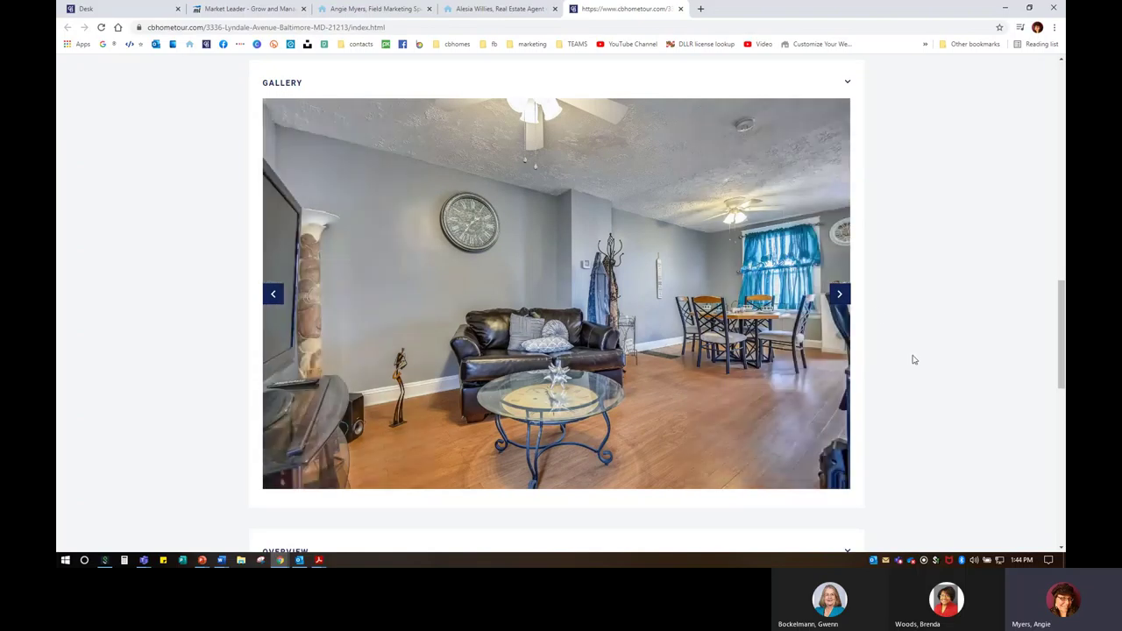
# Step: Review the Overview, Location and Contact sections, then return to the agent's website listing
pyautogui.scroll(-3, 908, 350)
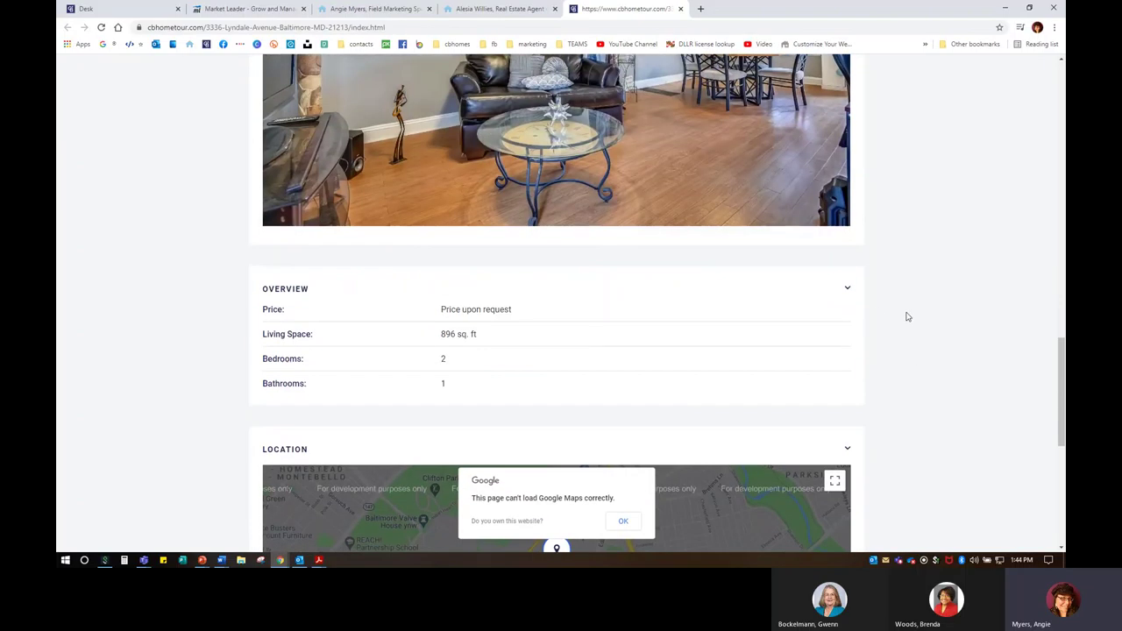
pyautogui.scroll(-4, 907, 317)
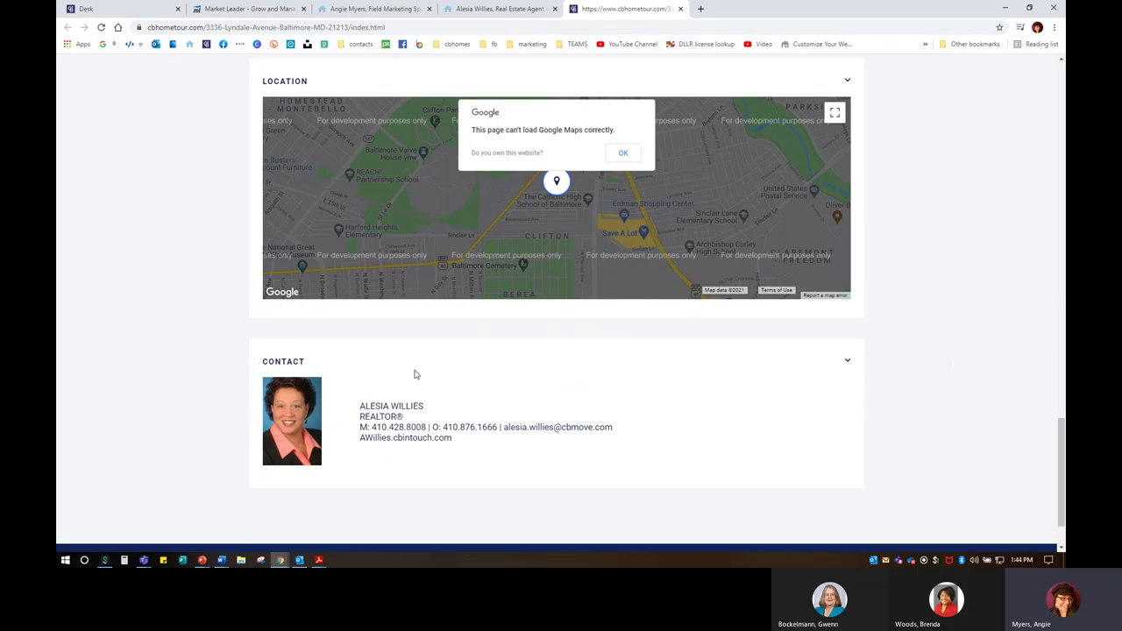
pyautogui.click(473, 8)
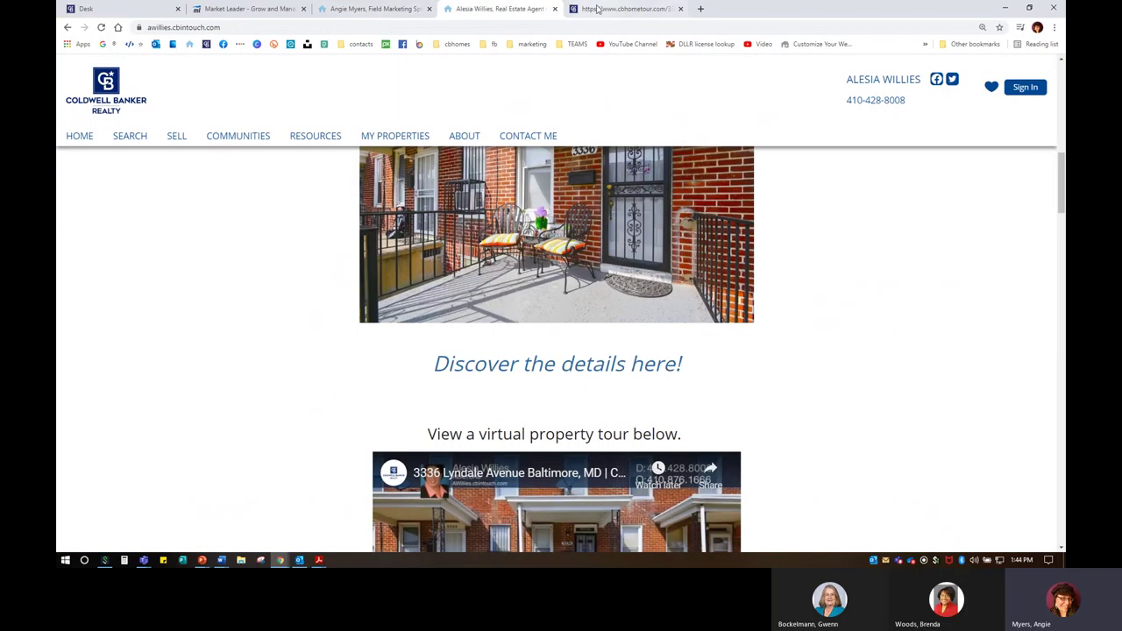
# Step: Close the Market Leader website pages tab and return to the Desk dashboard
pyautogui.click(600, 11)
pyautogui.scroll(15, 627, 355)
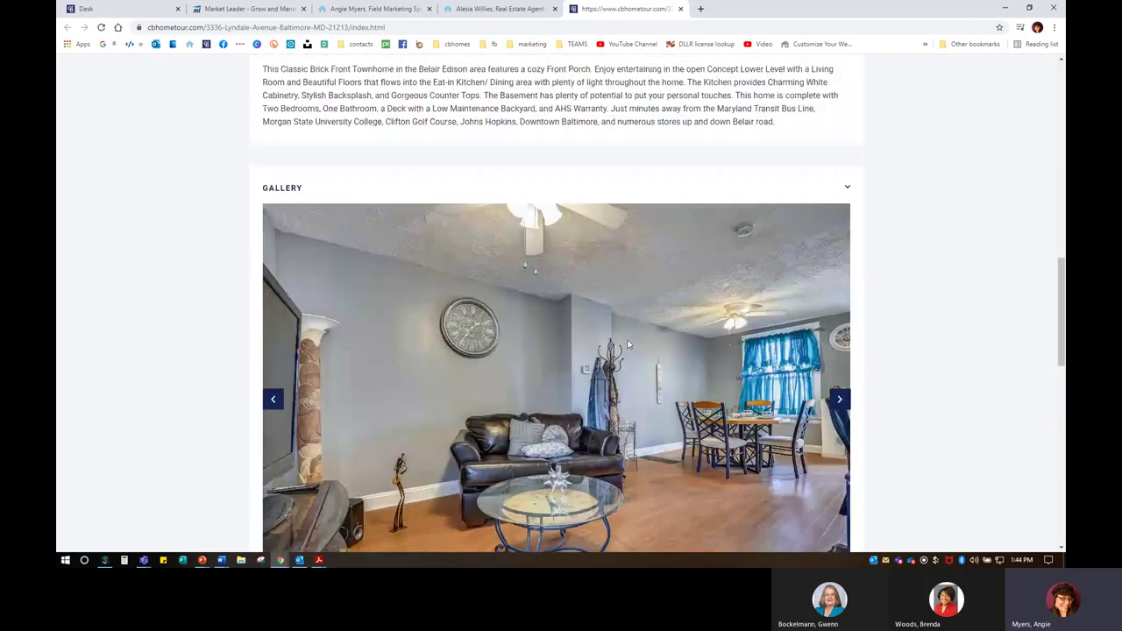
pyautogui.scroll(3, 628, 355)
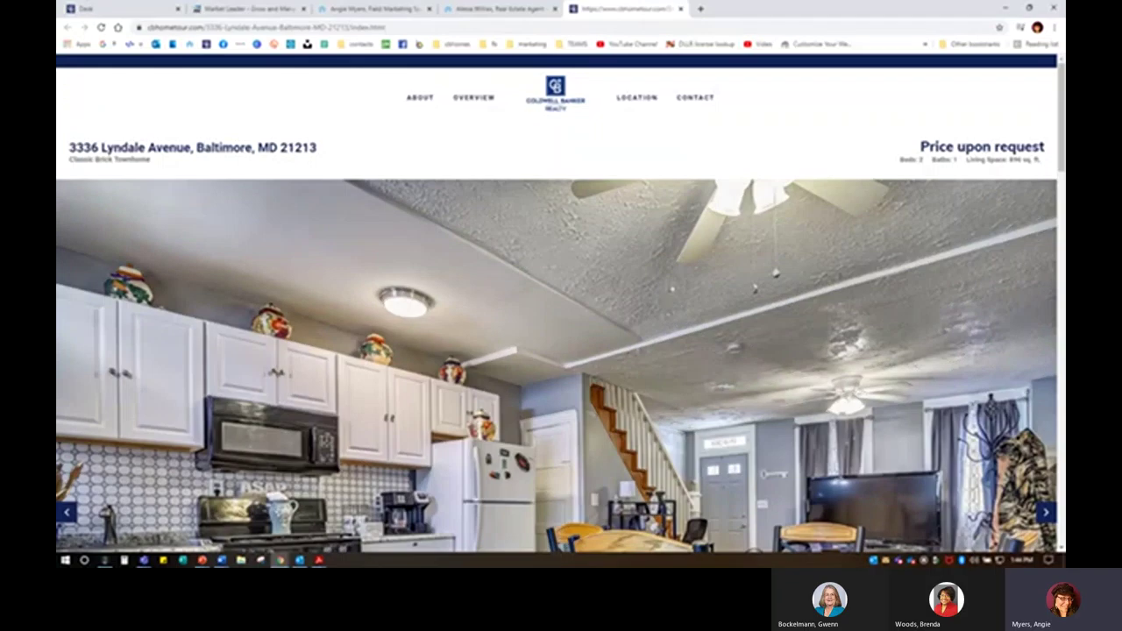
pyautogui.scroll(-3, 628, 355)
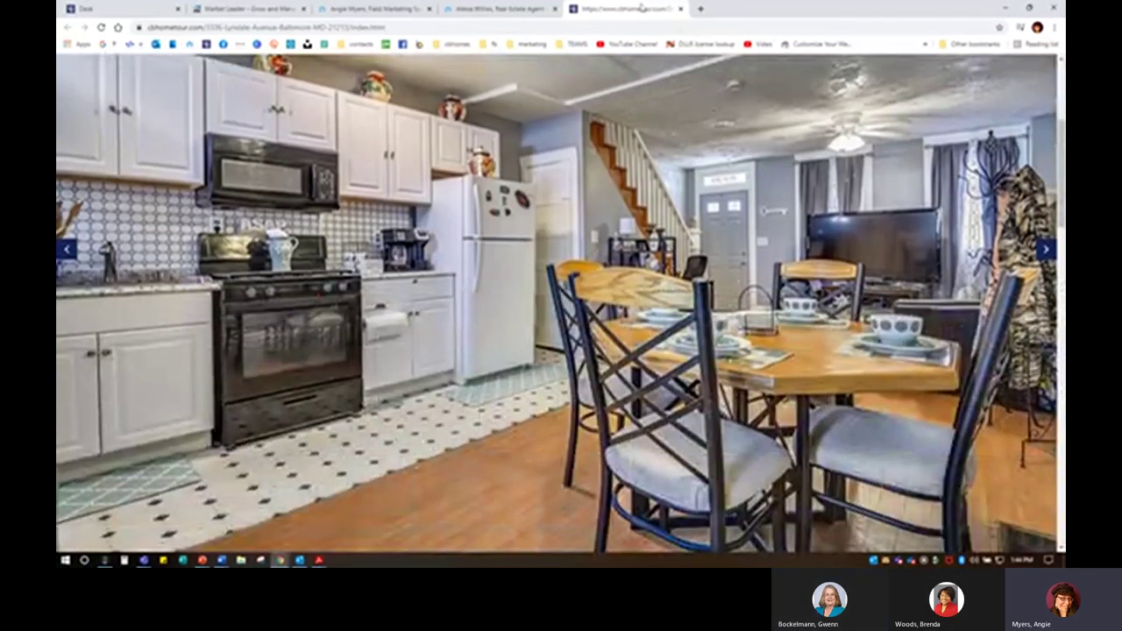
pyautogui.click(497, 9)
pyautogui.click(370, 7)
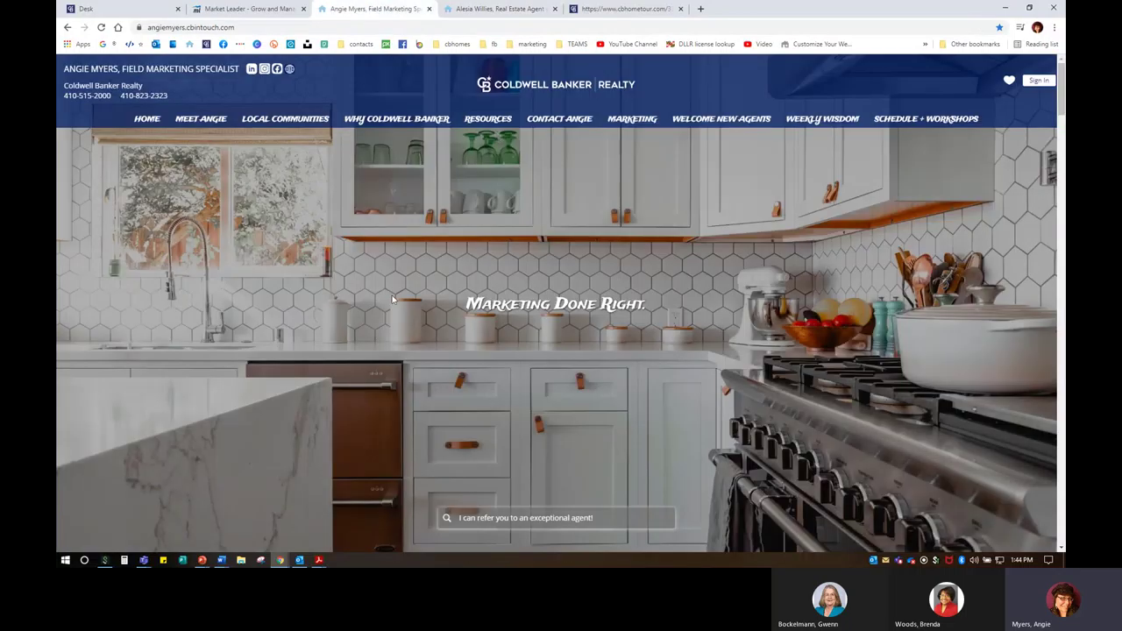
pyautogui.click(211, 9)
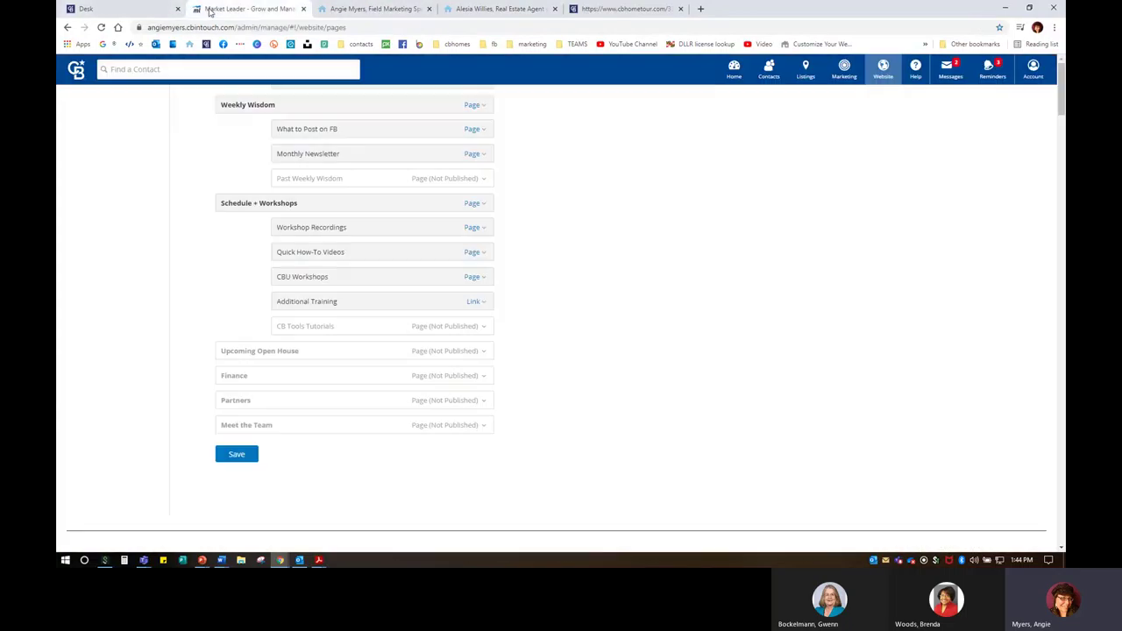
pyautogui.click(303, 10)
pyautogui.click(96, 8)
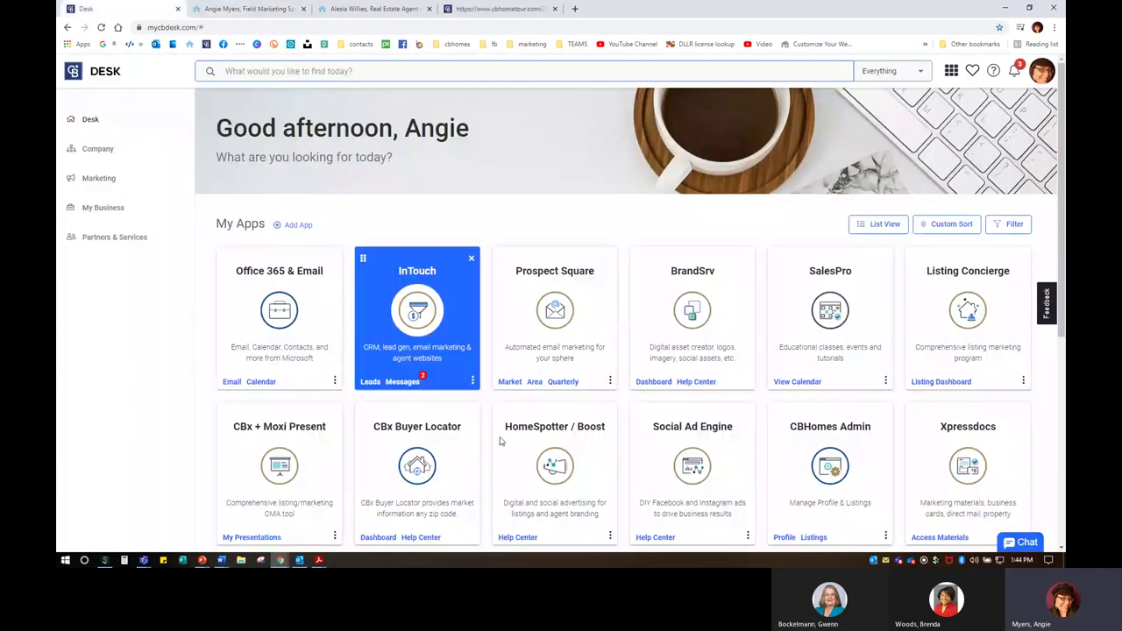
# Step: In InTouch Support, search the agent's name in the Carroll branch and log in to their account
pyautogui.click(473, 381)
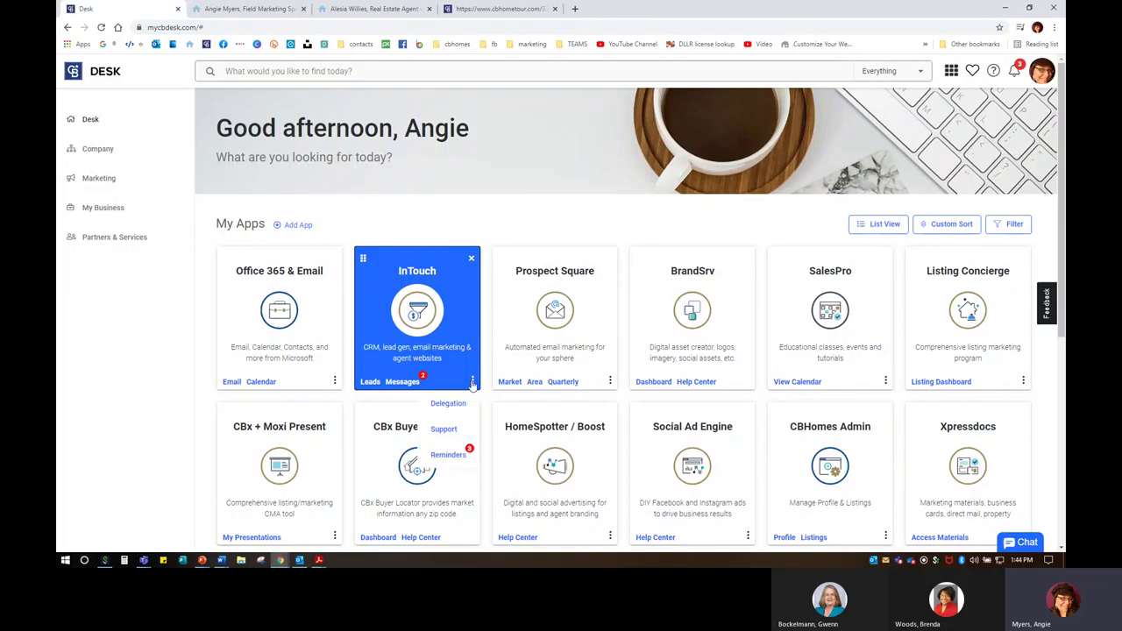
pyautogui.click(444, 430)
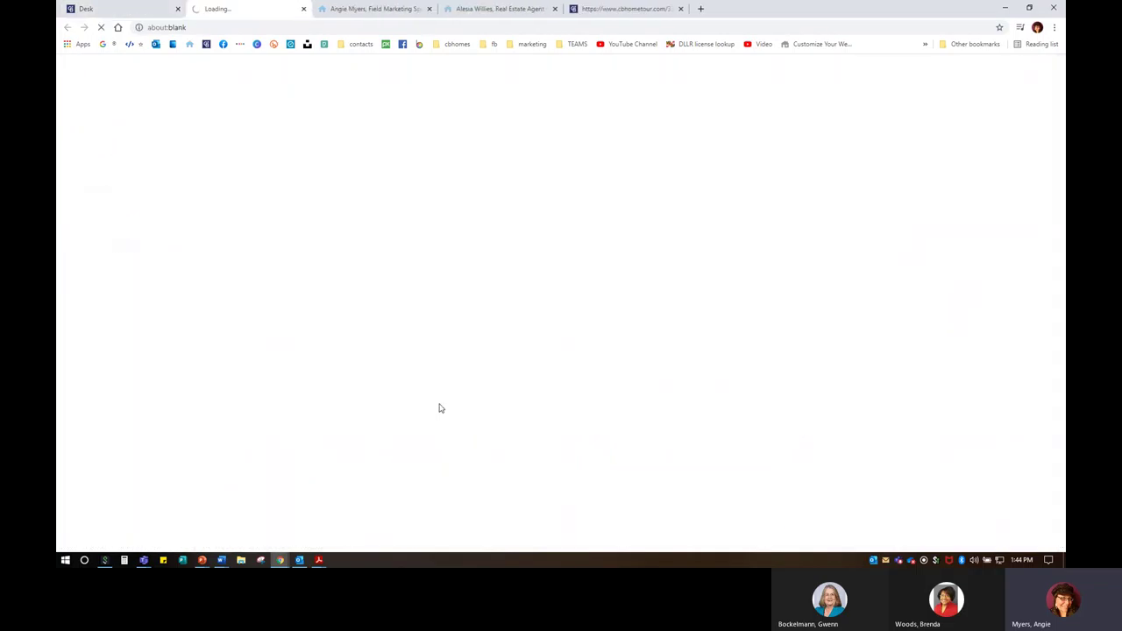
pyautogui.click(184, 163)
pyautogui.write('alesia')
pyautogui.press('Tab')
pyautogui.press('Tab')
pyautogui.write('carrol')
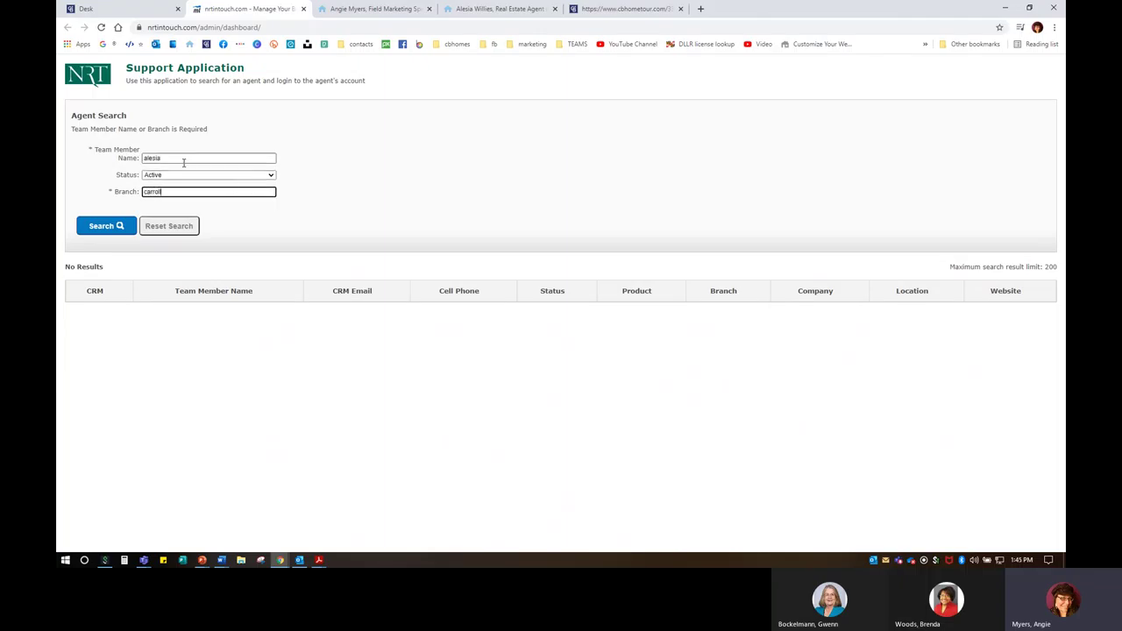
pyautogui.write('l')
pyautogui.press('Return')
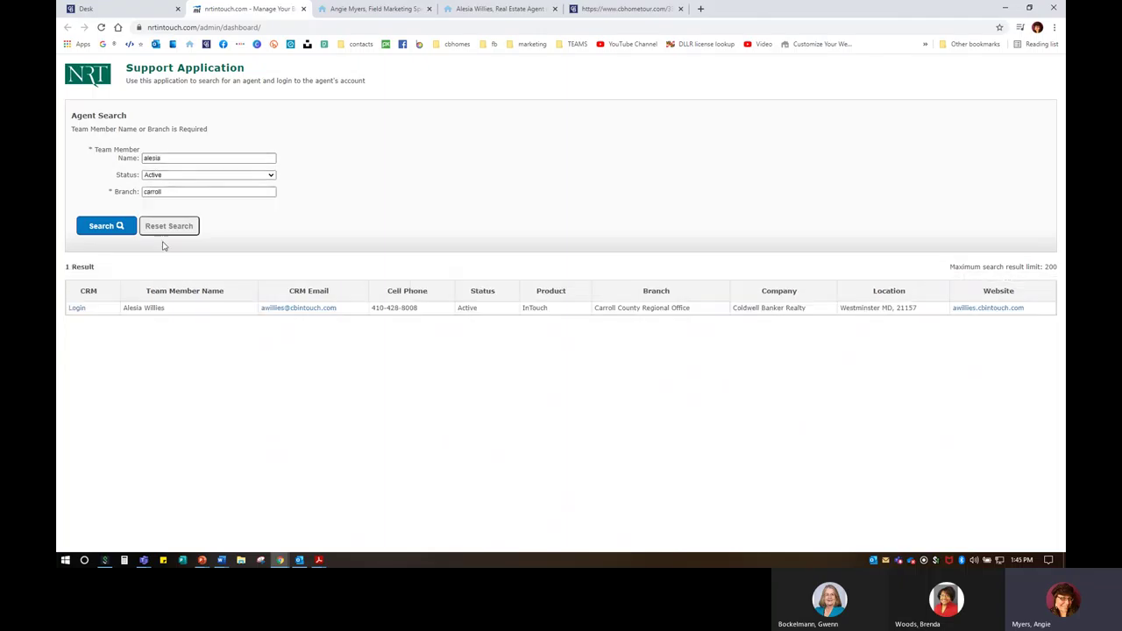
pyautogui.click(81, 309)
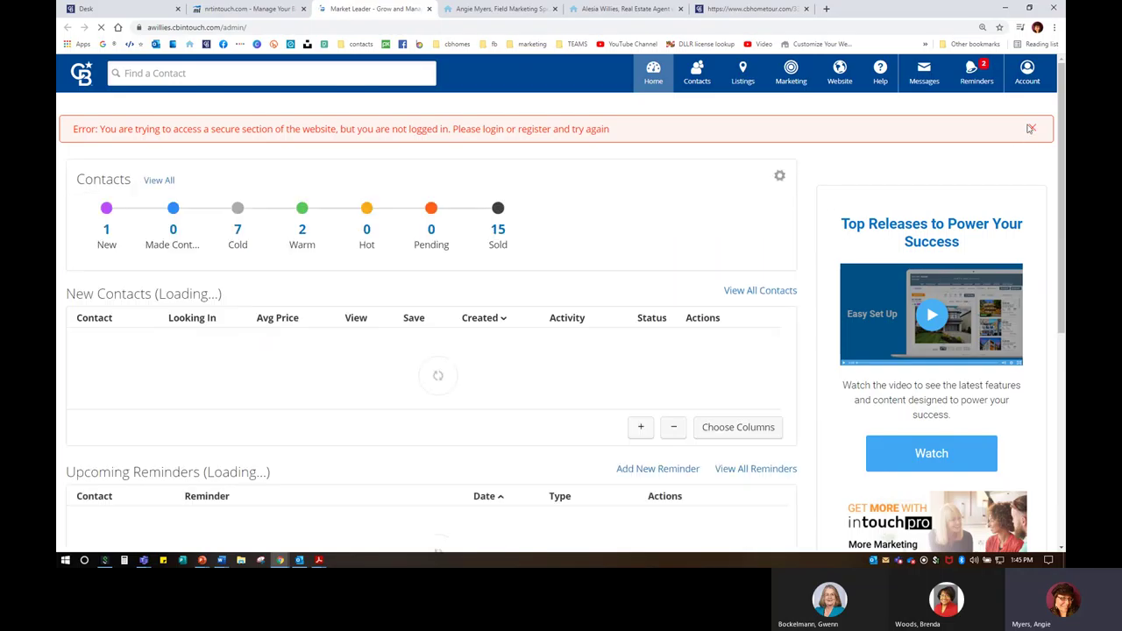
# Step: Dismiss the error banner, view the agent's Pages and Menus editor, then return to Desk
pyautogui.click(1032, 129)
pyautogui.click(840, 77)
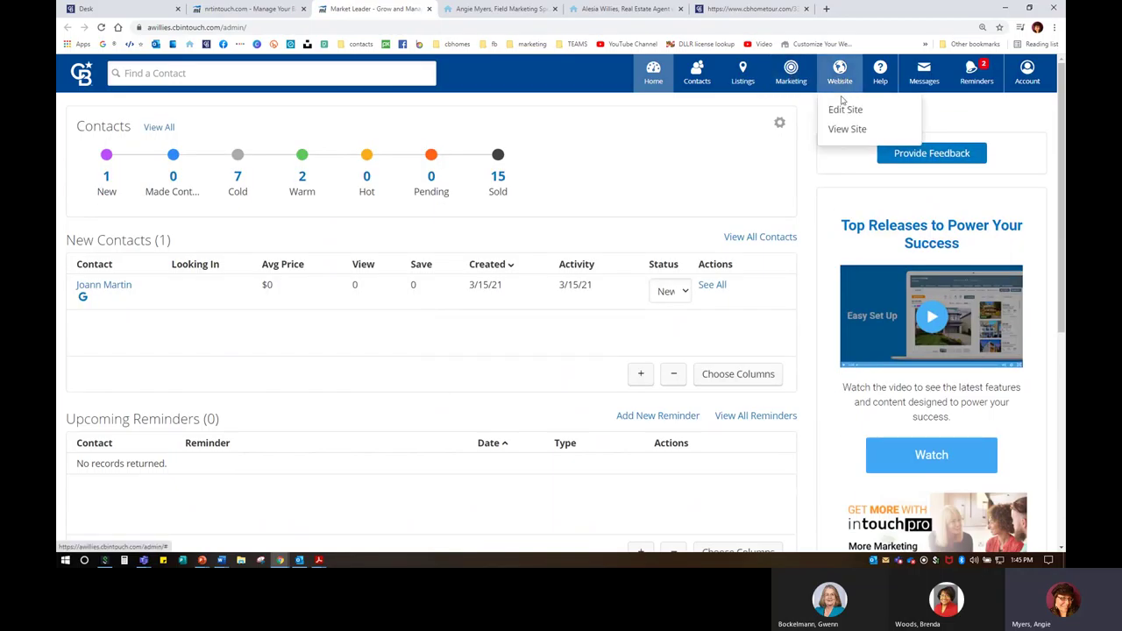
pyautogui.click(843, 108)
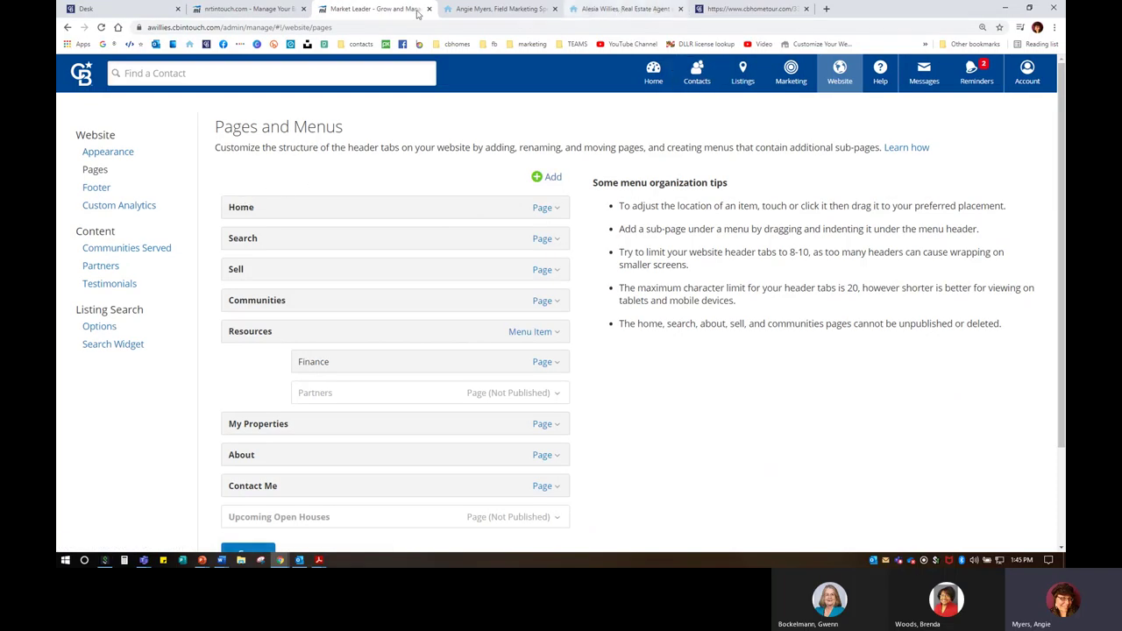
pyautogui.click(168, 9)
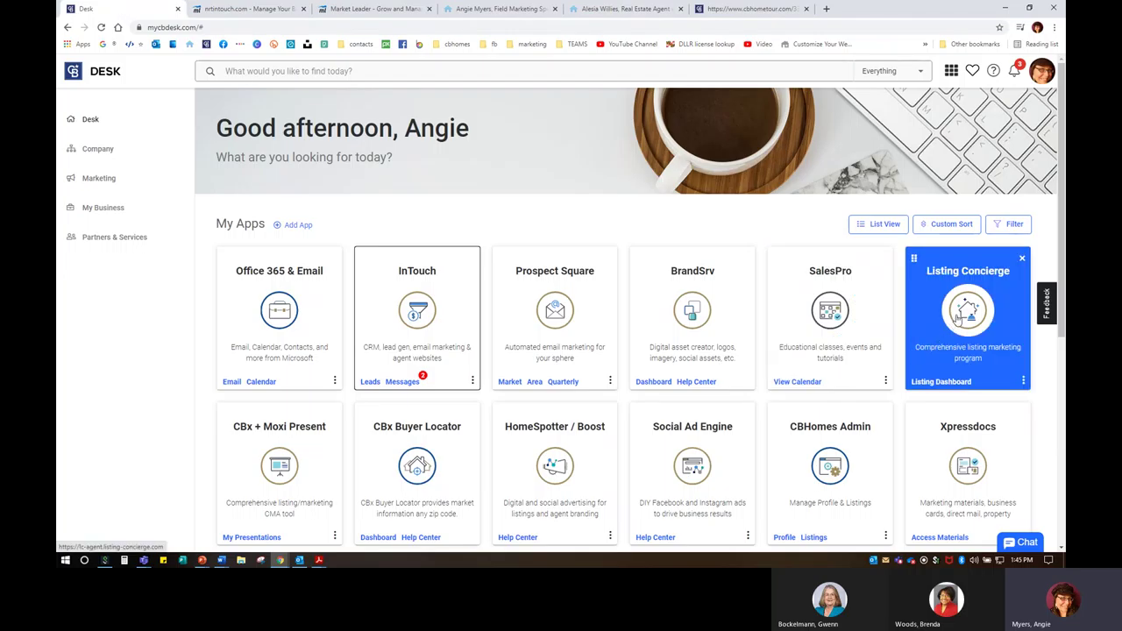
# Step: In Listing Concierge, act on behalf of the other agent to reach their listings
pyautogui.click(958, 320)
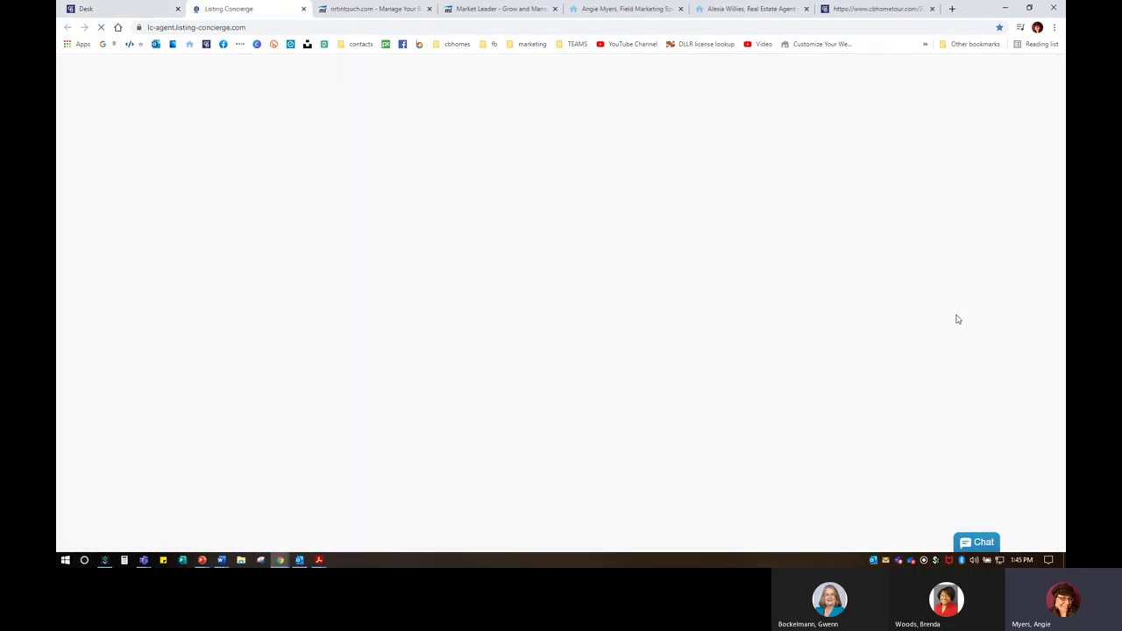
pyautogui.click(1003, 71)
pyautogui.click(1004, 123)
pyautogui.click(541, 214)
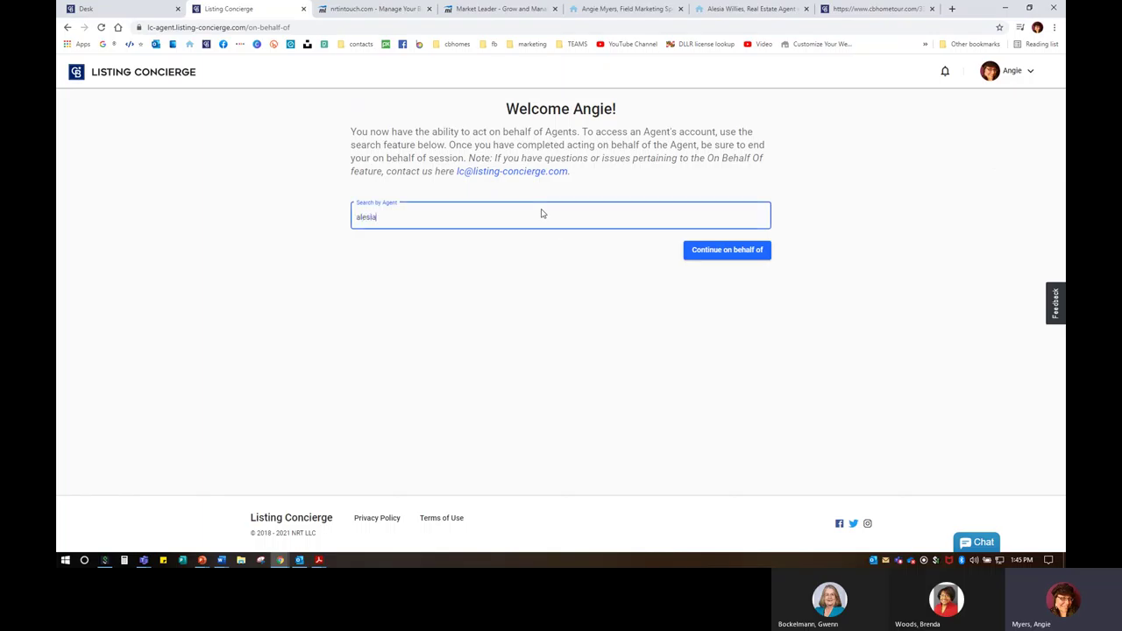
pyautogui.write('alesia')
pyautogui.click(436, 269)
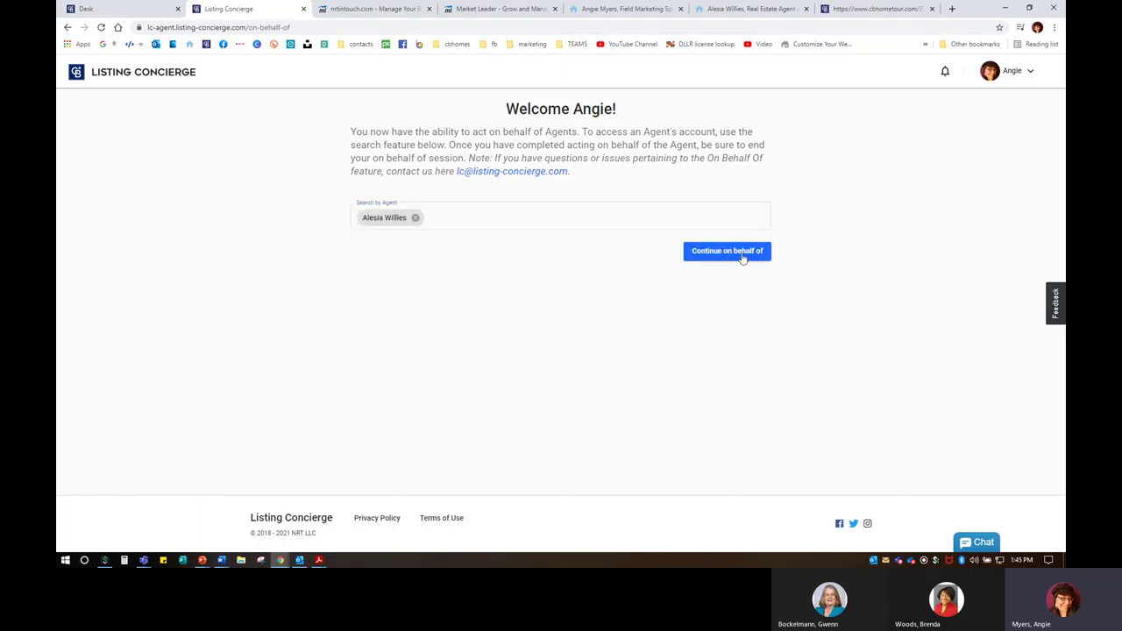
pyautogui.click(759, 255)
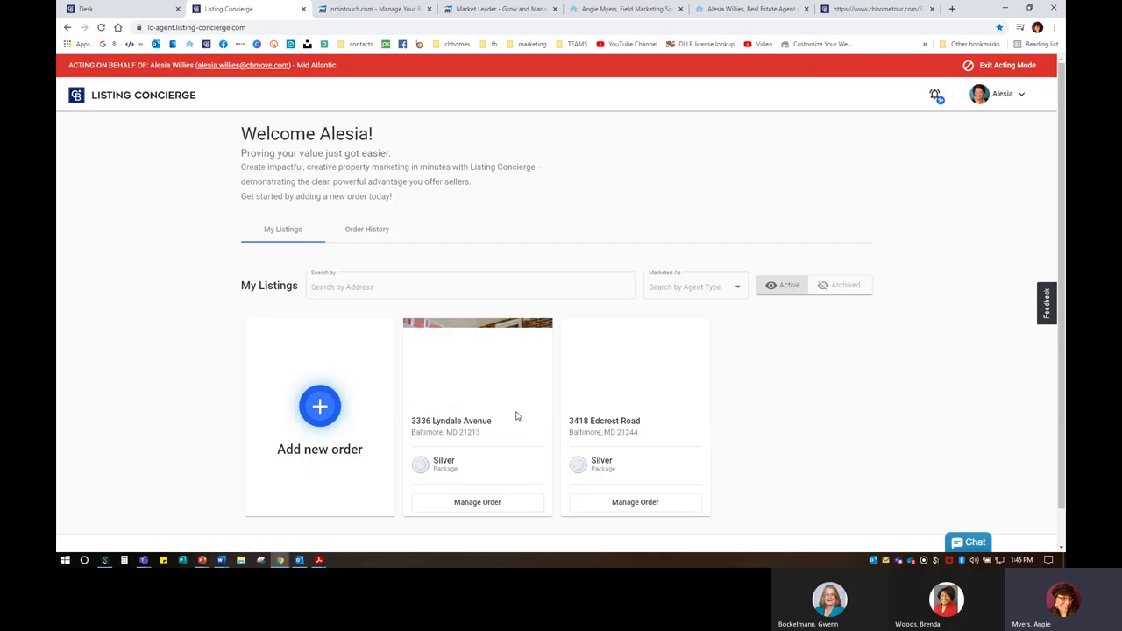
pyautogui.scroll(-1, 513, 430)
pyautogui.click(460, 467)
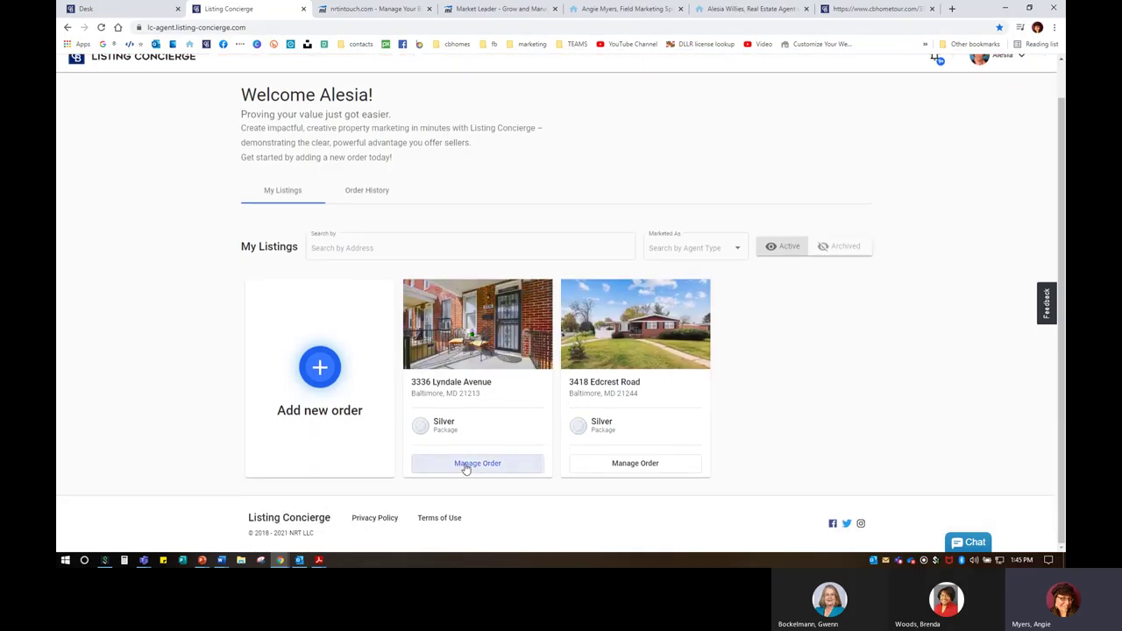
pyautogui.scroll(-3, 459, 463)
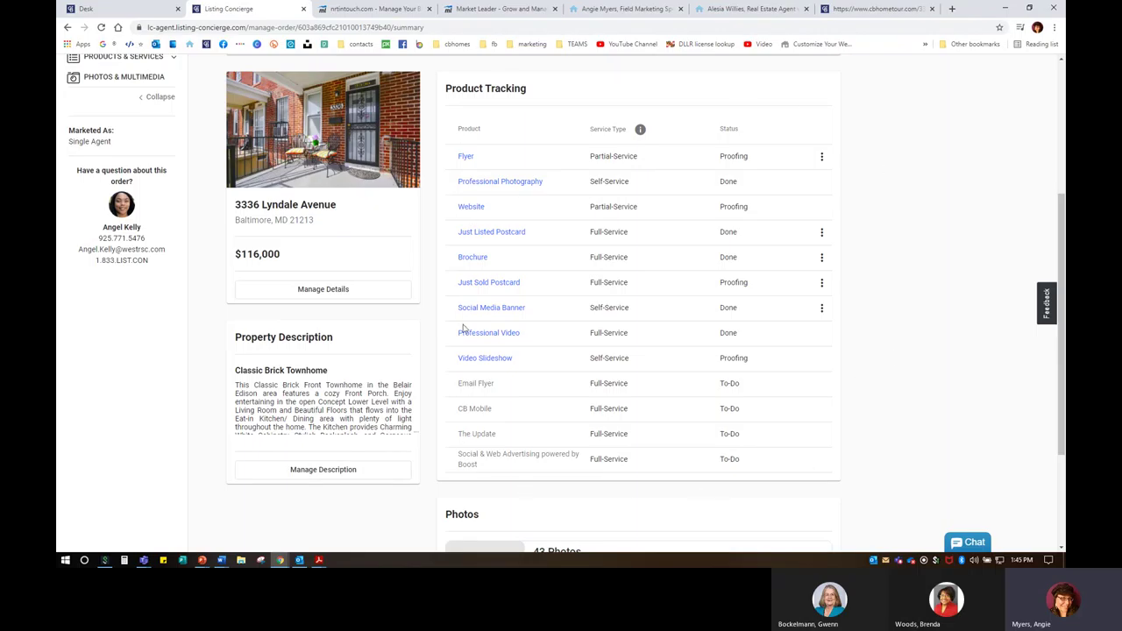
pyautogui.click(508, 308)
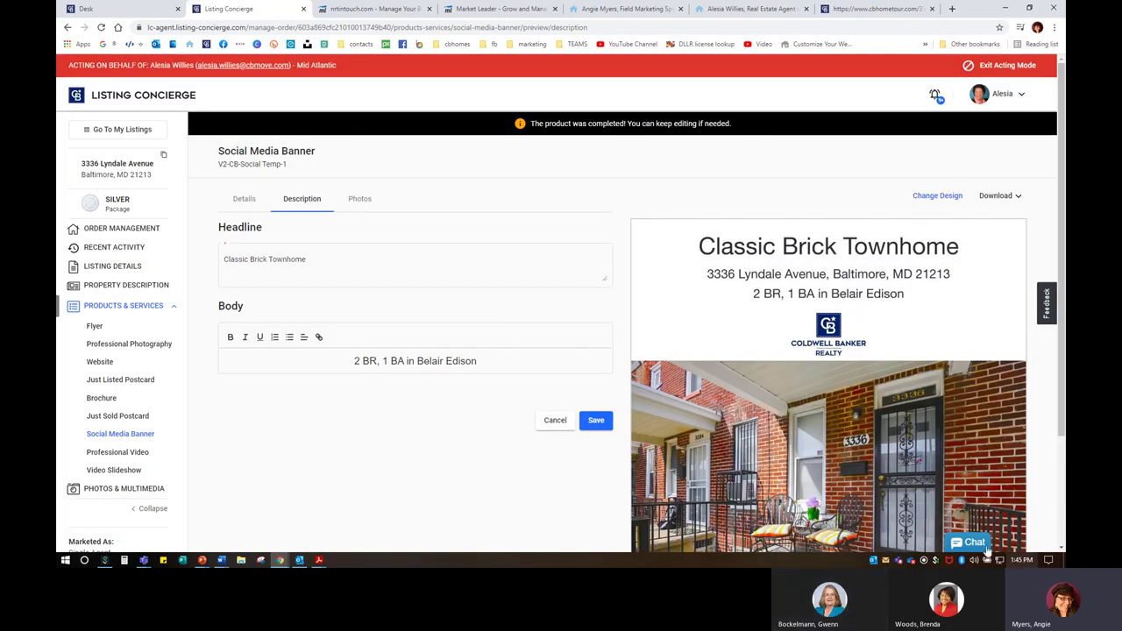
pyautogui.scroll(-1, 986, 539)
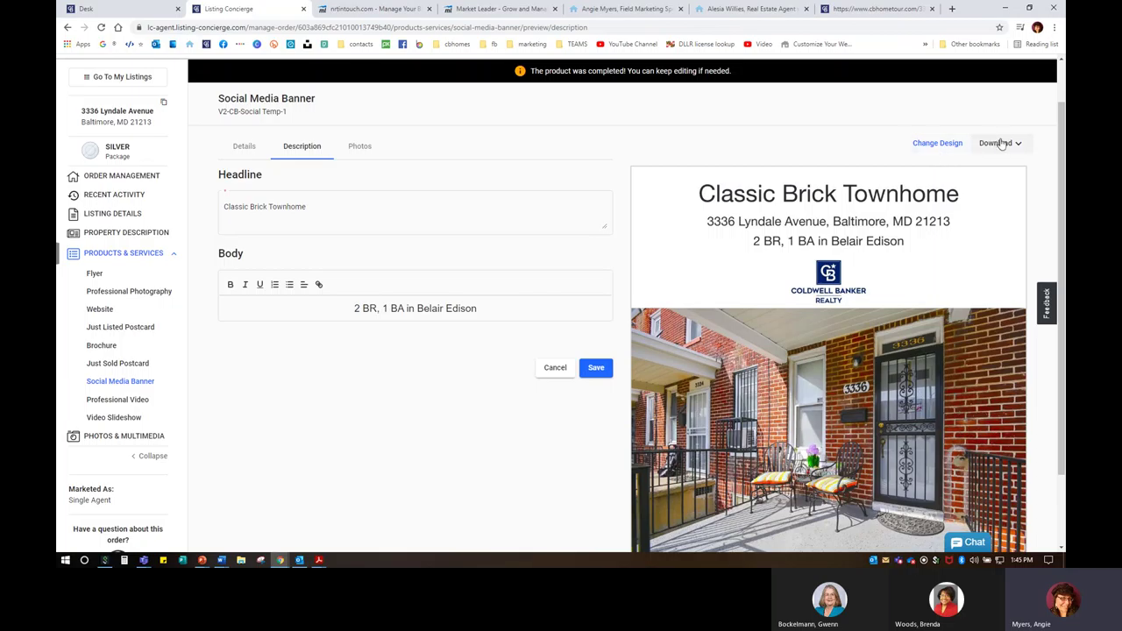
pyautogui.click(999, 143)
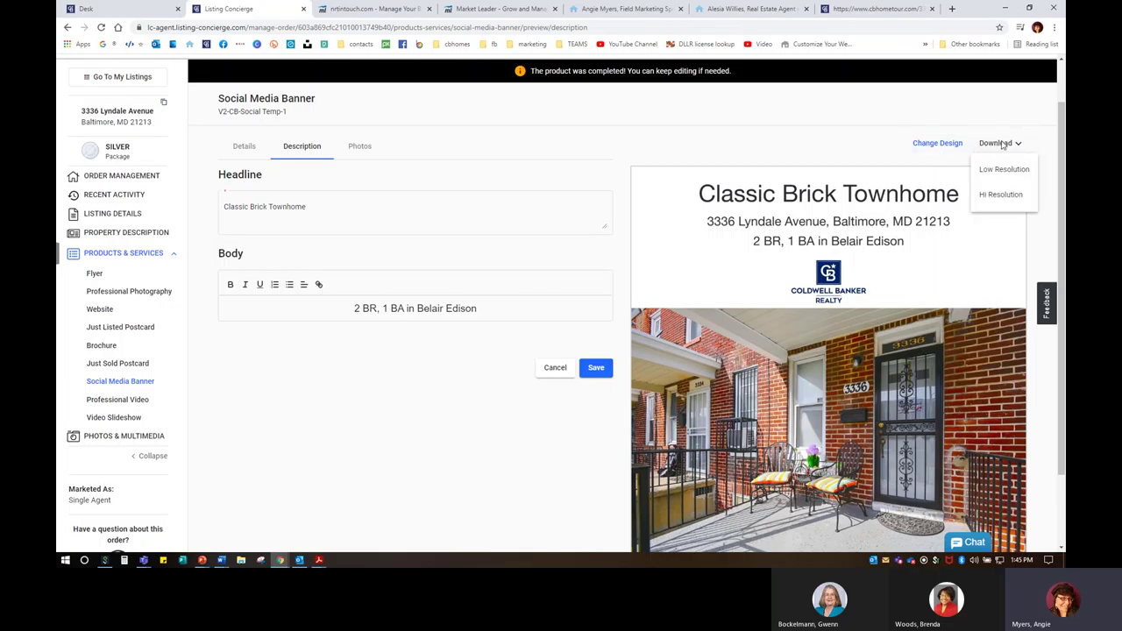
pyautogui.click(1000, 195)
pyautogui.scroll(-1, 487, 481)
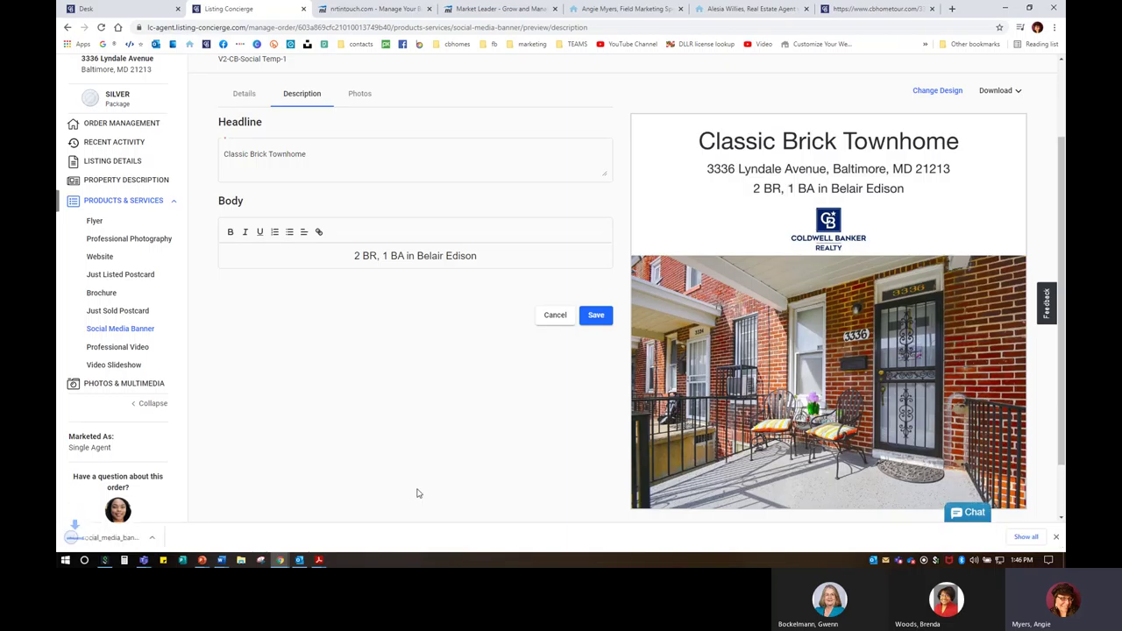
pyautogui.click(176, 539)
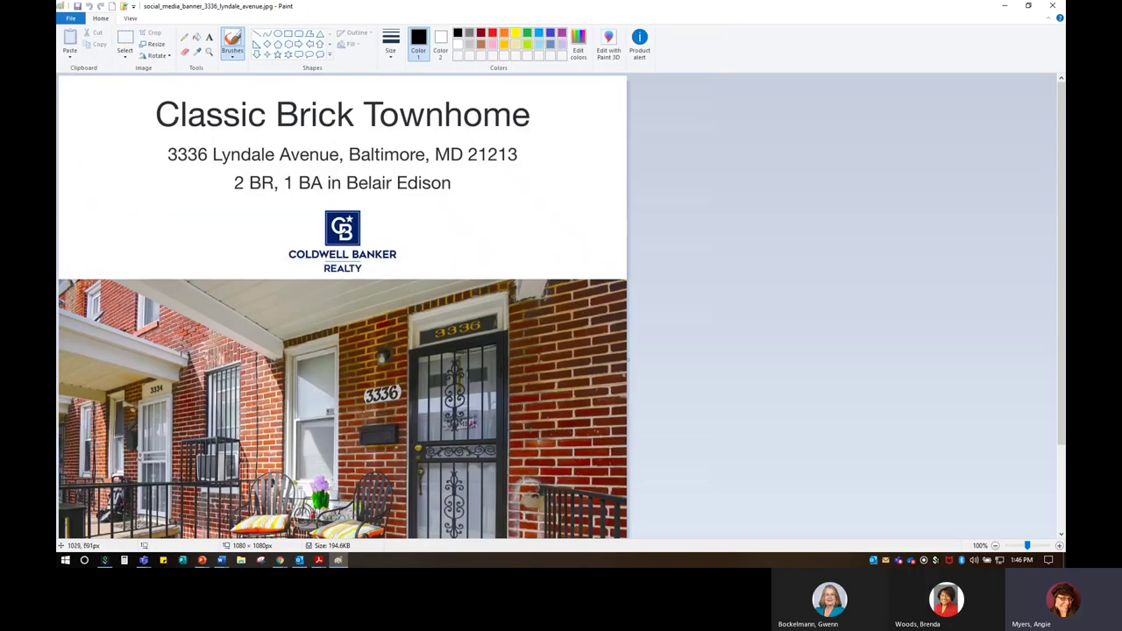
pyautogui.click(70, 18)
pyautogui.click(89, 105)
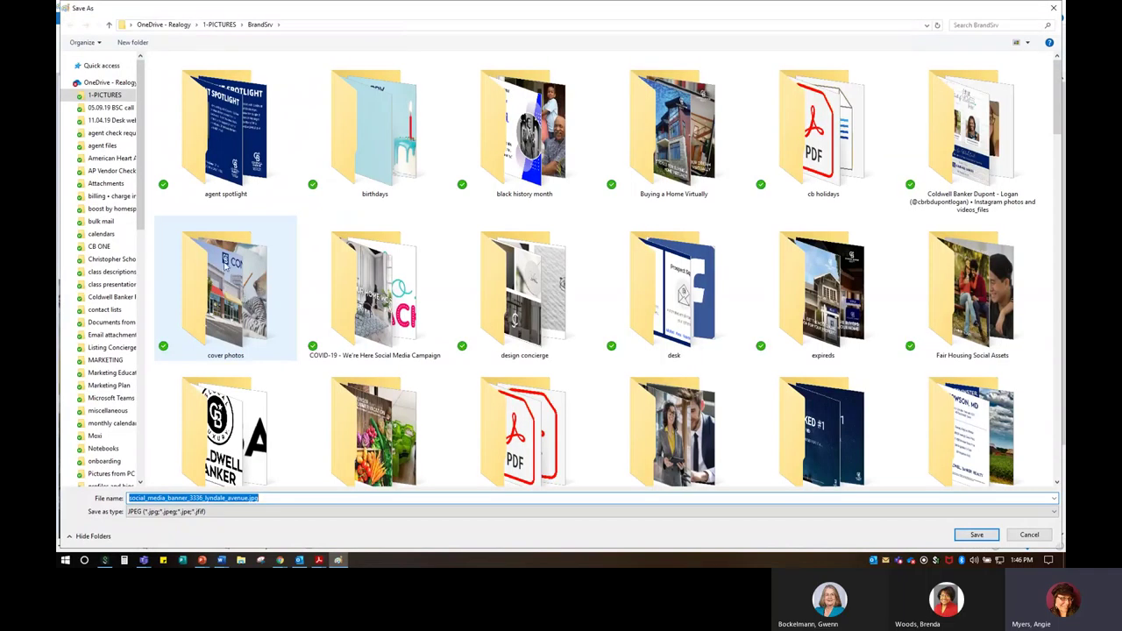
pyautogui.scroll(-10, 105, 421)
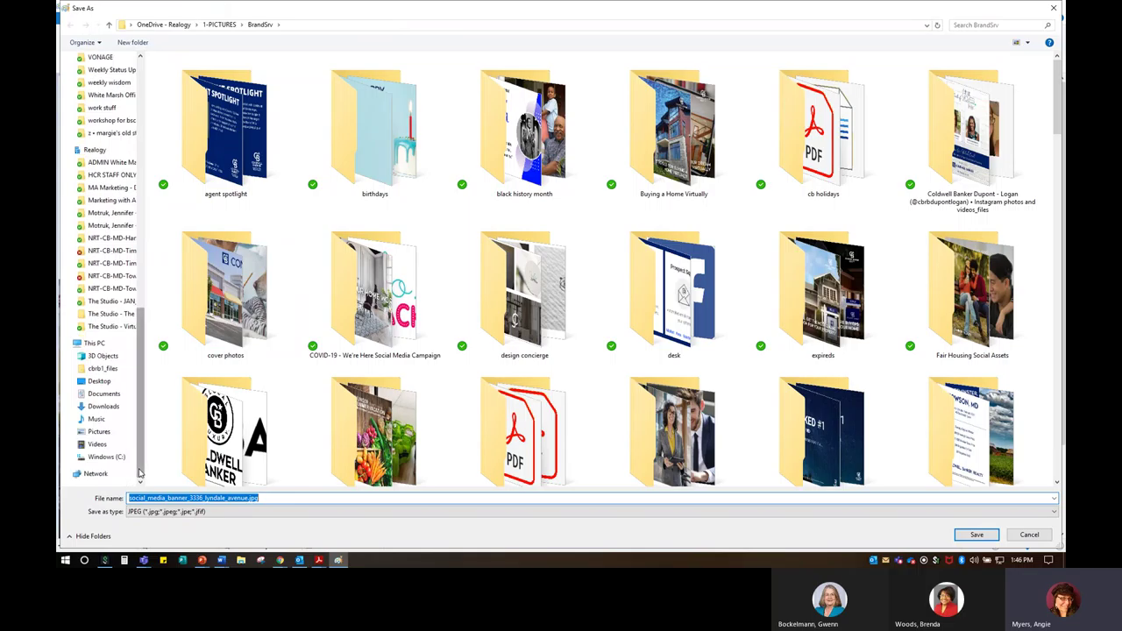
pyautogui.click(99, 431)
pyautogui.click(281, 497)
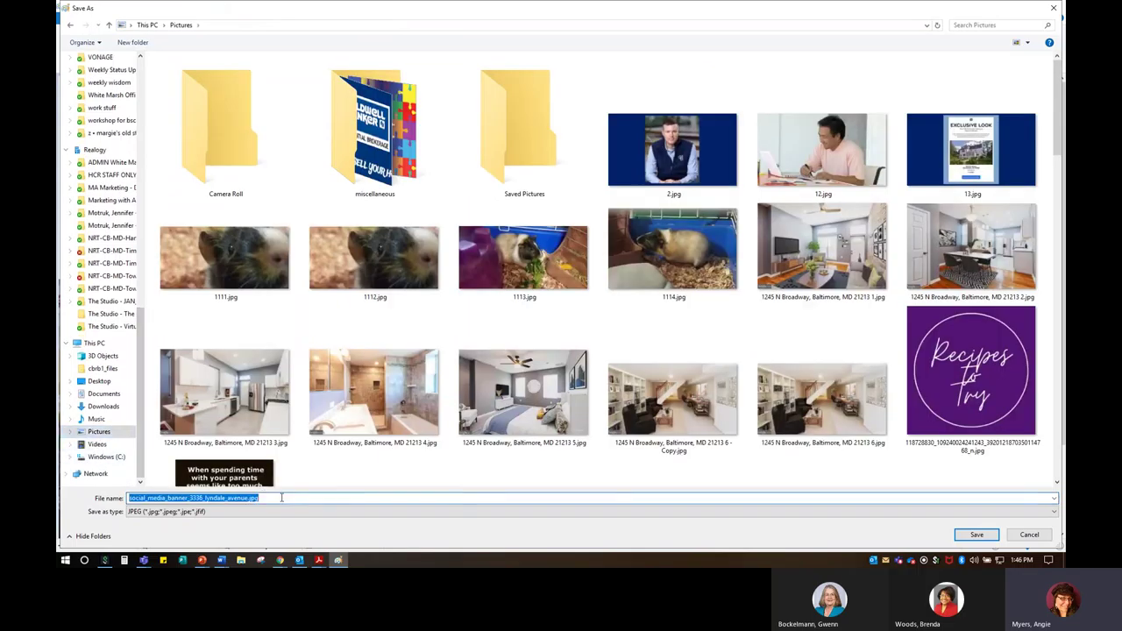
pyautogui.write('SOCIAL')
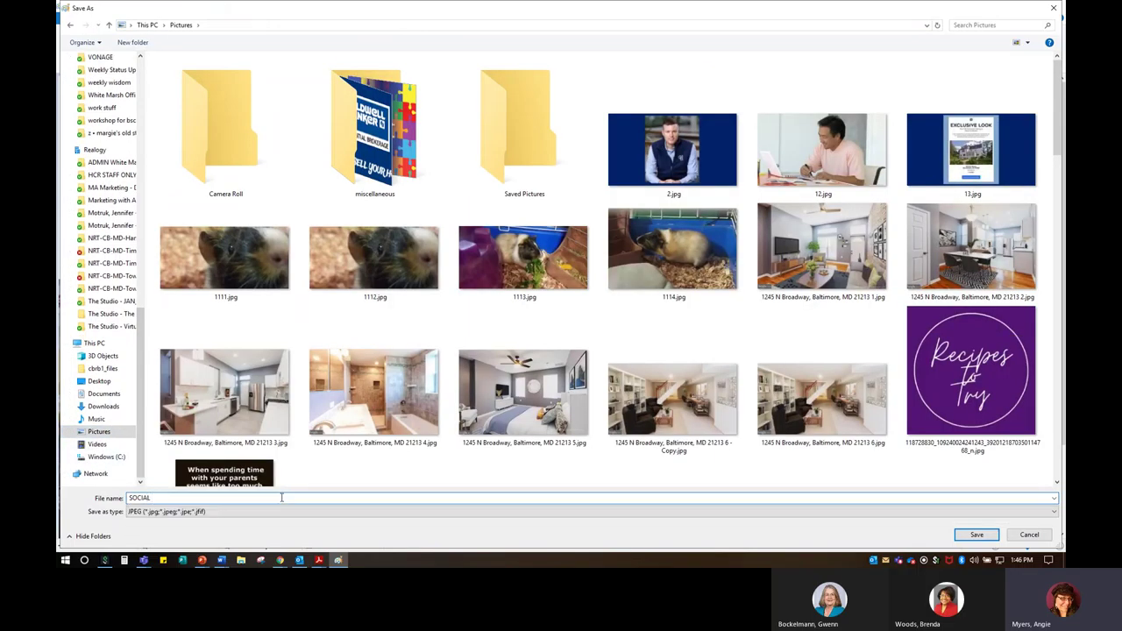
pyautogui.write(' M')
pyautogui.press('BackSpace')
pyautogui.press('BackSpace')
pyautogui.press('BackSpace')
pyautogui.press('BackSpace')
pyautogui.press('BackSpace')
pyautogui.press('BackSpace')
pyautogui.press('BackSpace')
pyautogui.press('BackSpace')
pyautogui.click(977, 535)
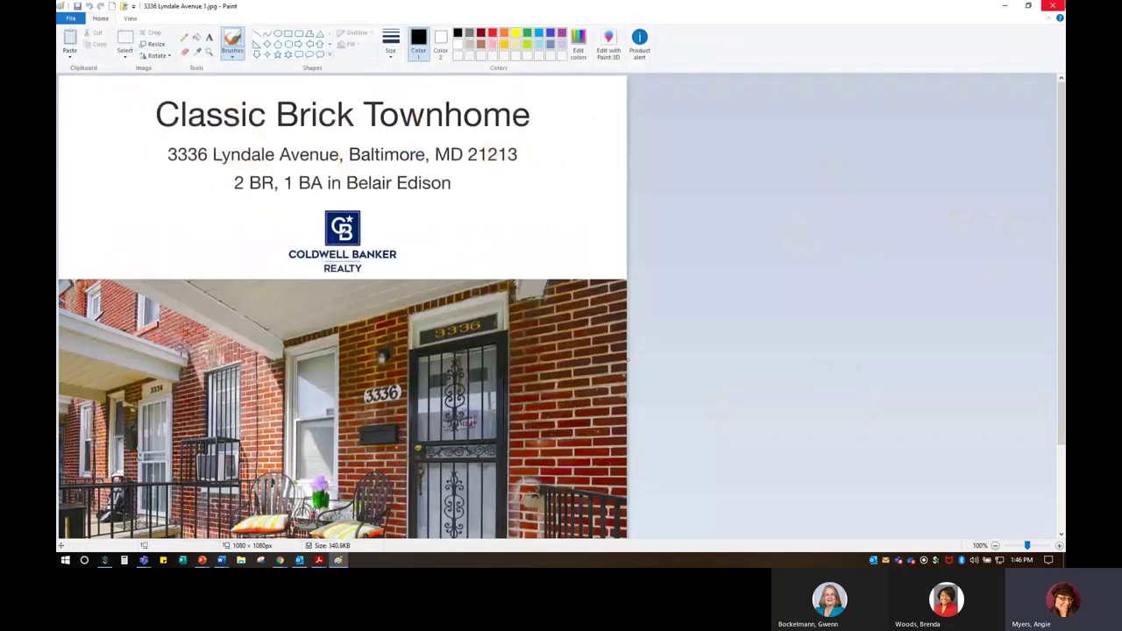
pyautogui.click(1053, 5)
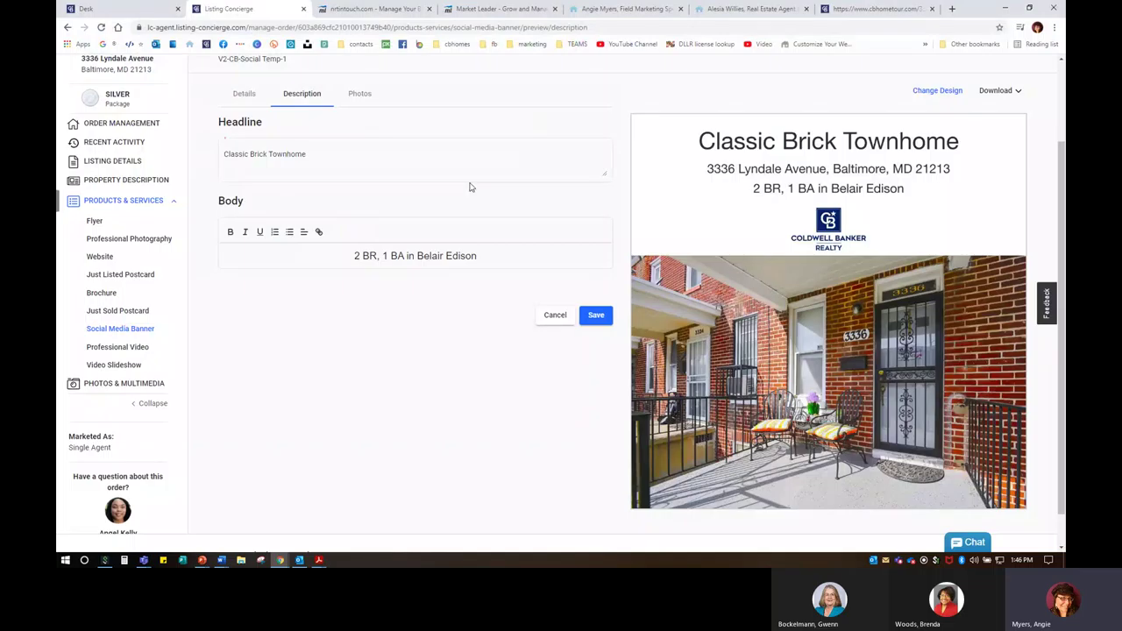
# Step: Open the Market Leader Home page in the page editor
pyautogui.click(503, 9)
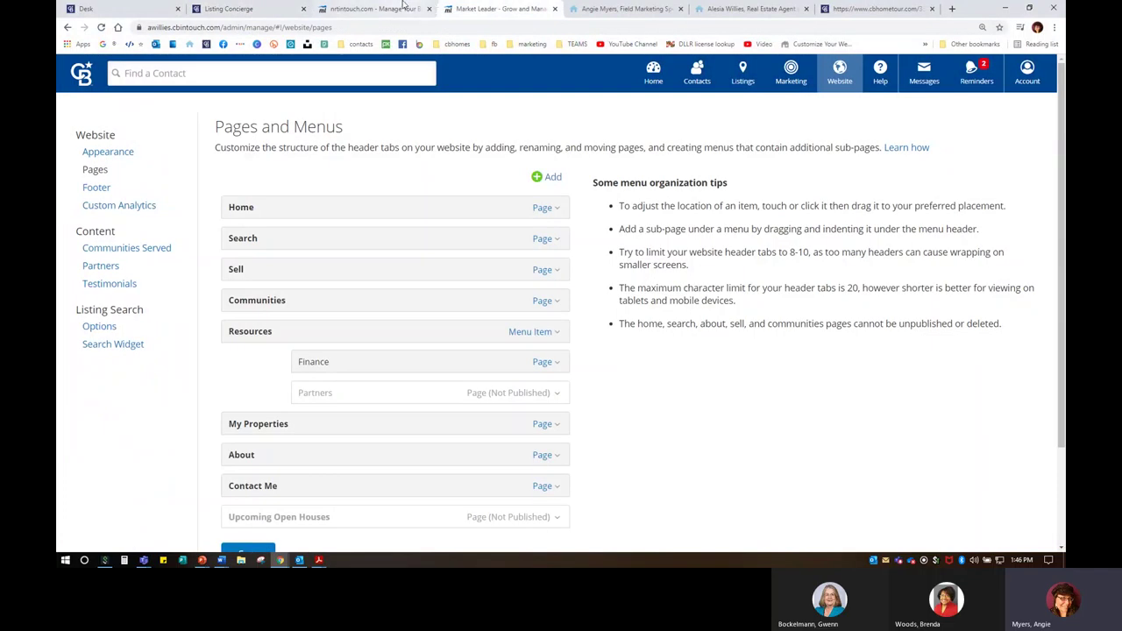
pyautogui.click(545, 207)
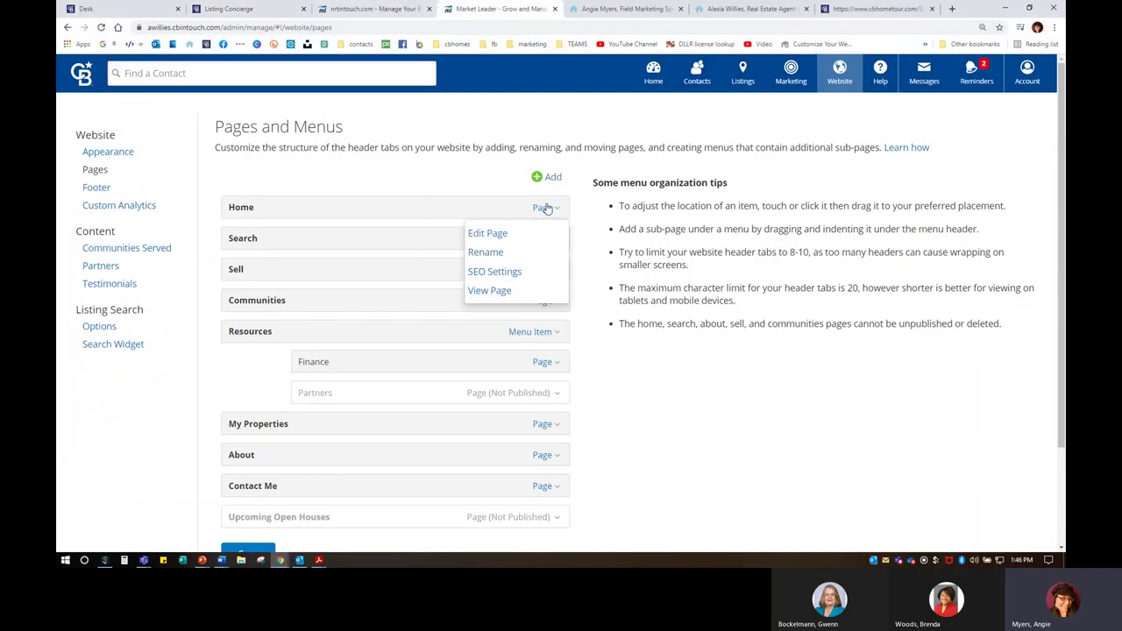
pyautogui.click(487, 233)
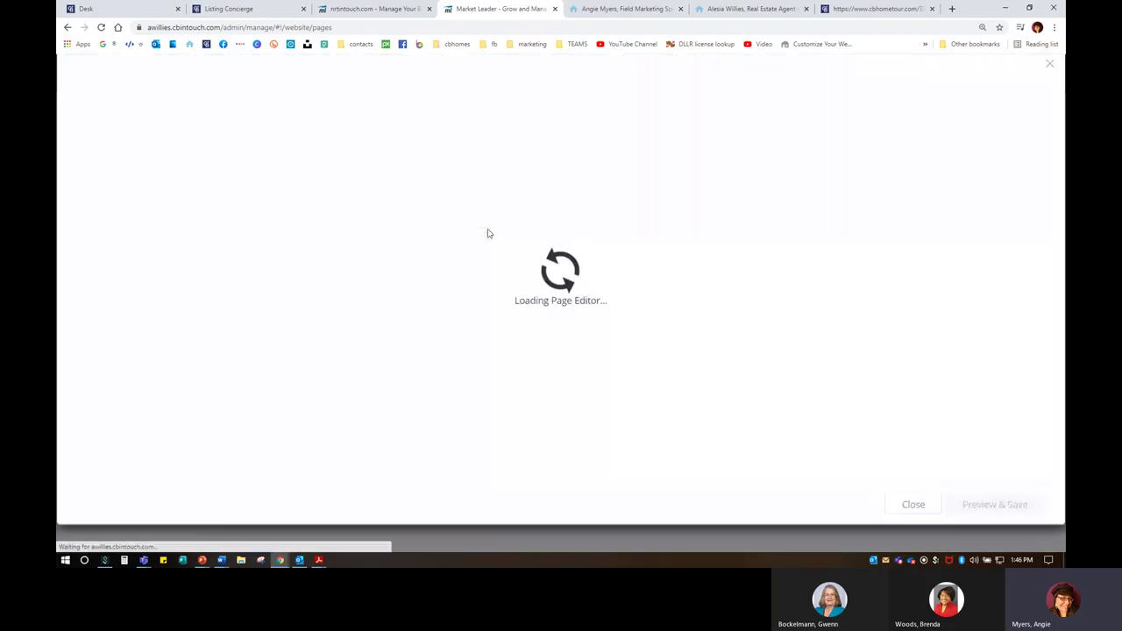
pyautogui.scroll(-6, 585, 307)
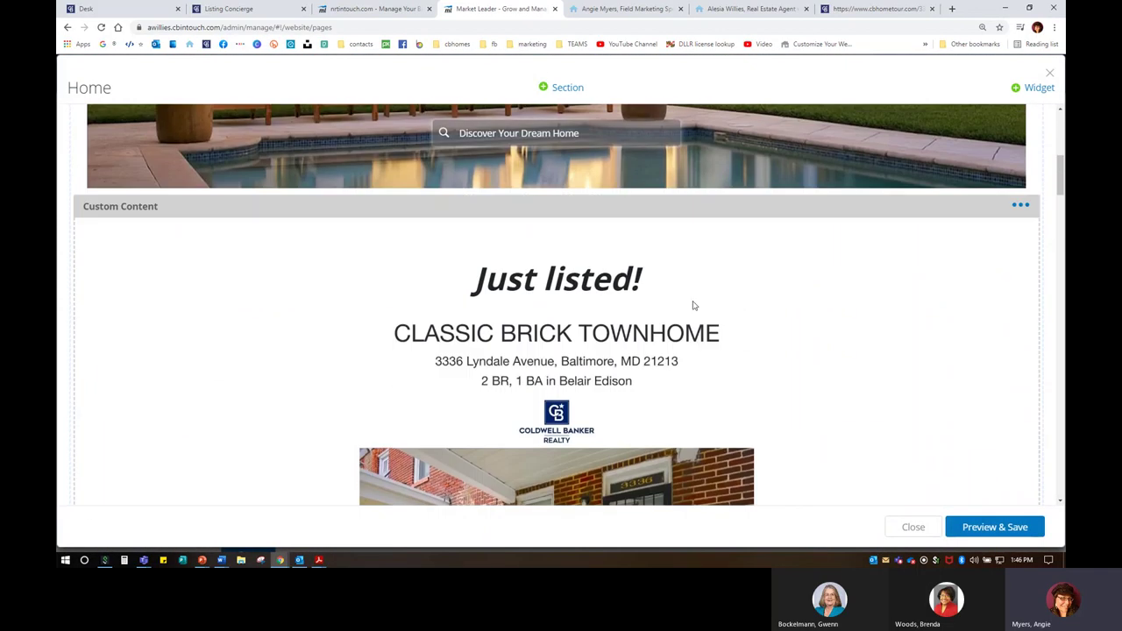
# Step: Start a Custom Content widget, cancel it, and browse the existing 'Just listed!' section
pyautogui.click(1038, 88)
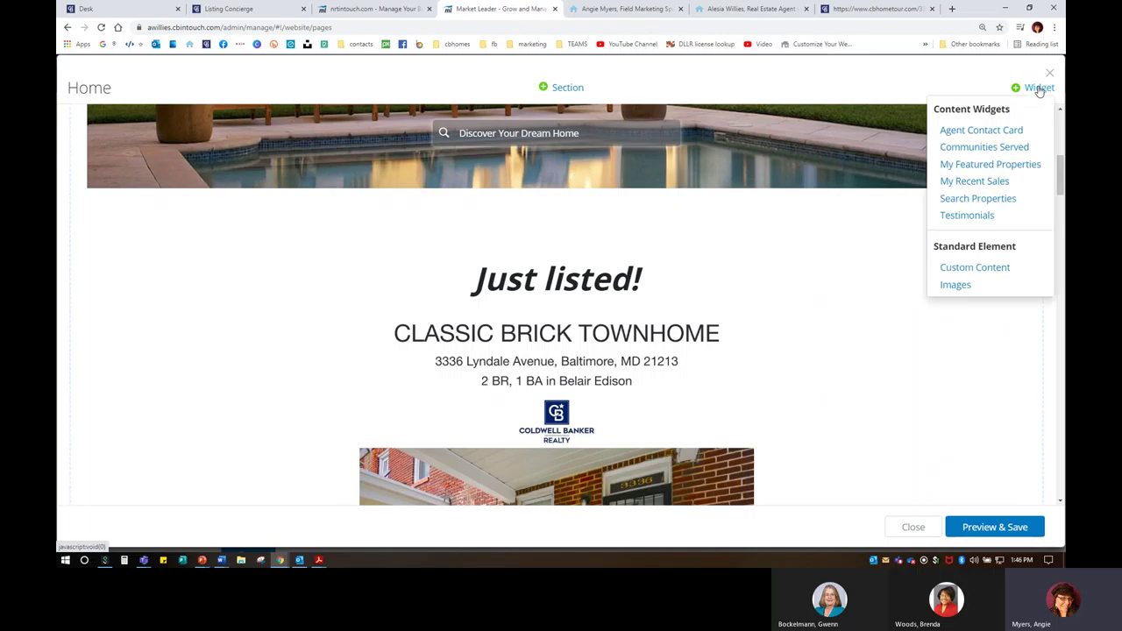
pyautogui.click(986, 272)
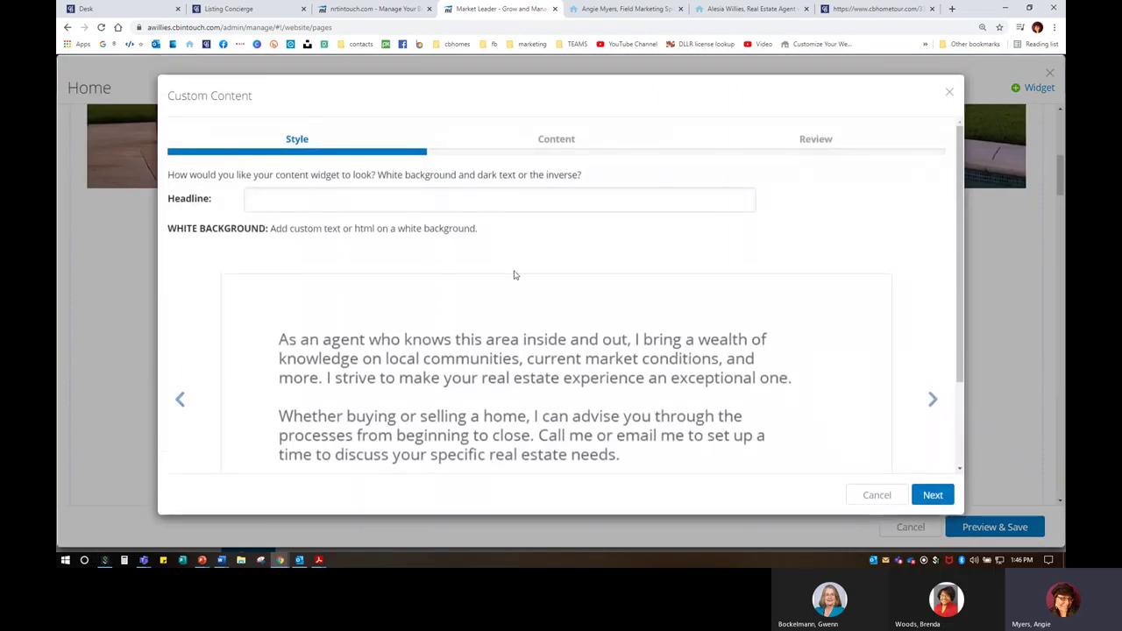
pyautogui.click(950, 92)
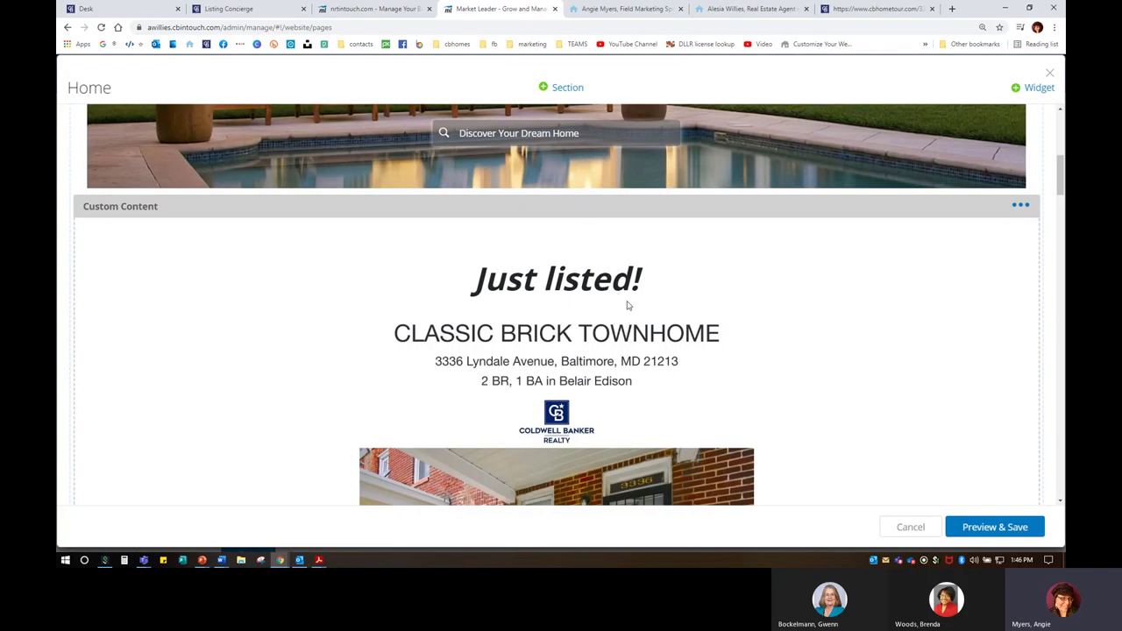
pyautogui.scroll(-1, 628, 305)
pyautogui.scroll(-5, 657, 320)
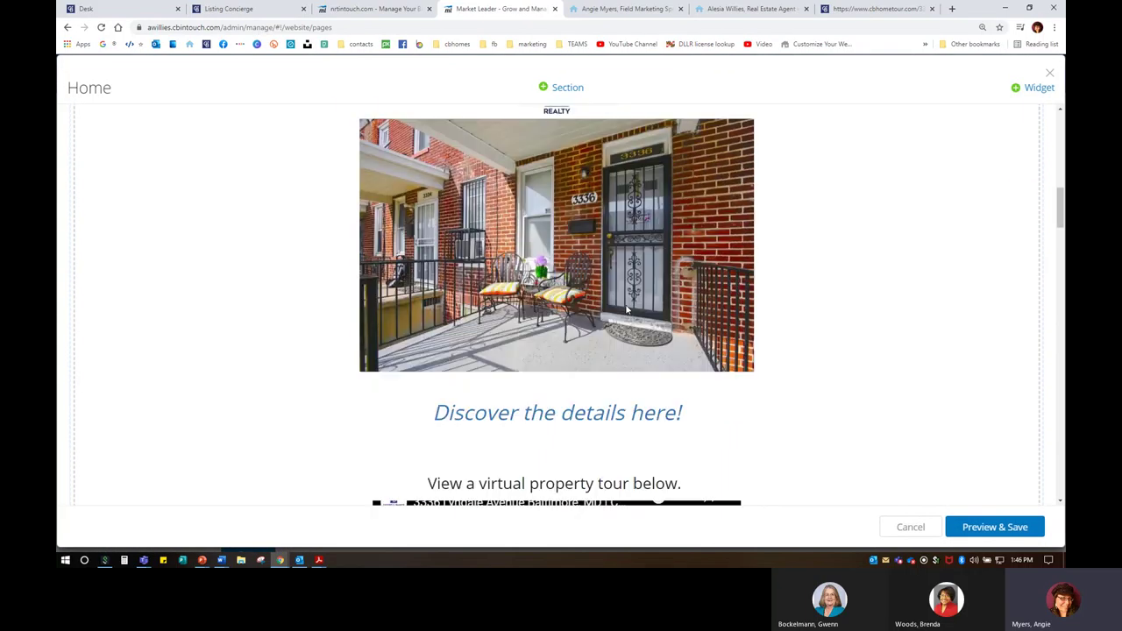
pyautogui.scroll(8, 627, 308)
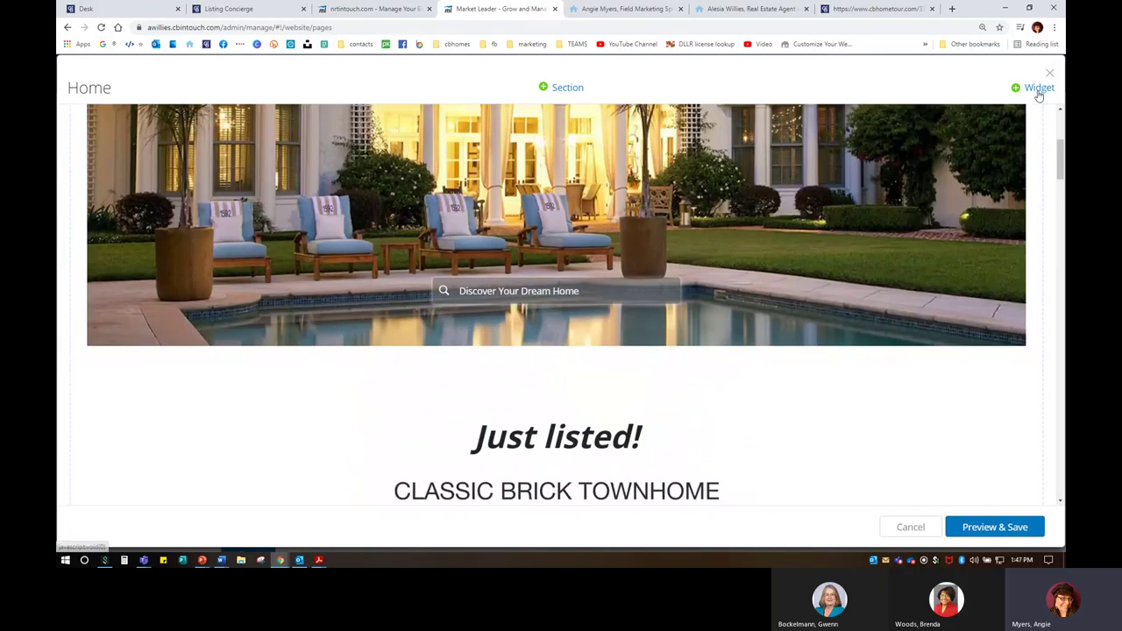
# Step: Add a new Custom Content block with headline 'JUST' and content text 'Just Listed!'
pyautogui.click(1038, 92)
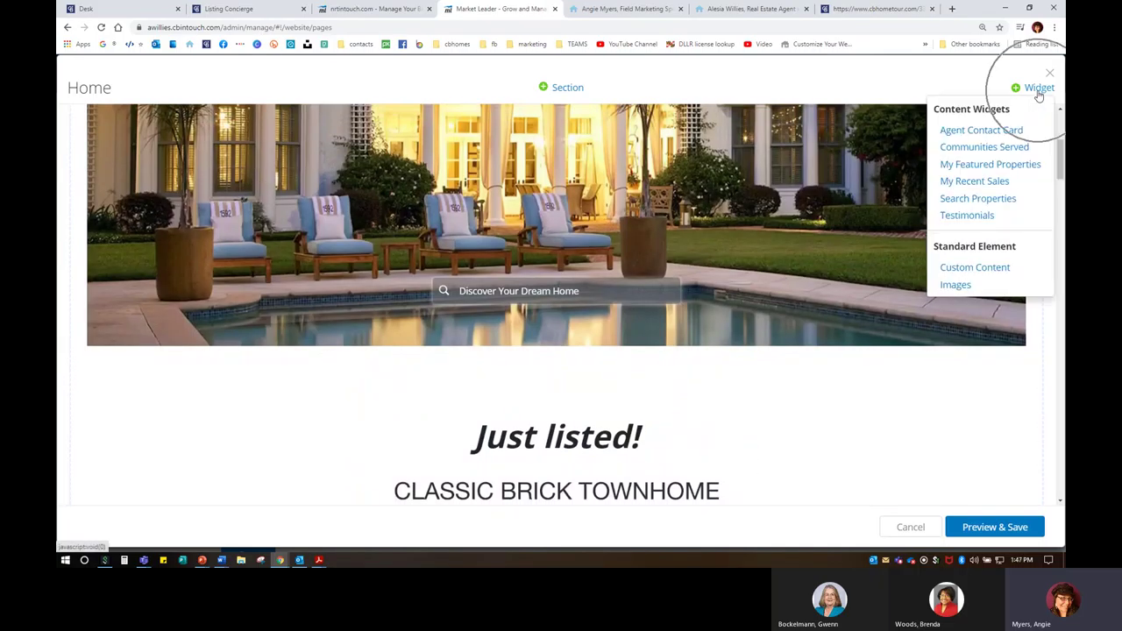
pyautogui.click(971, 266)
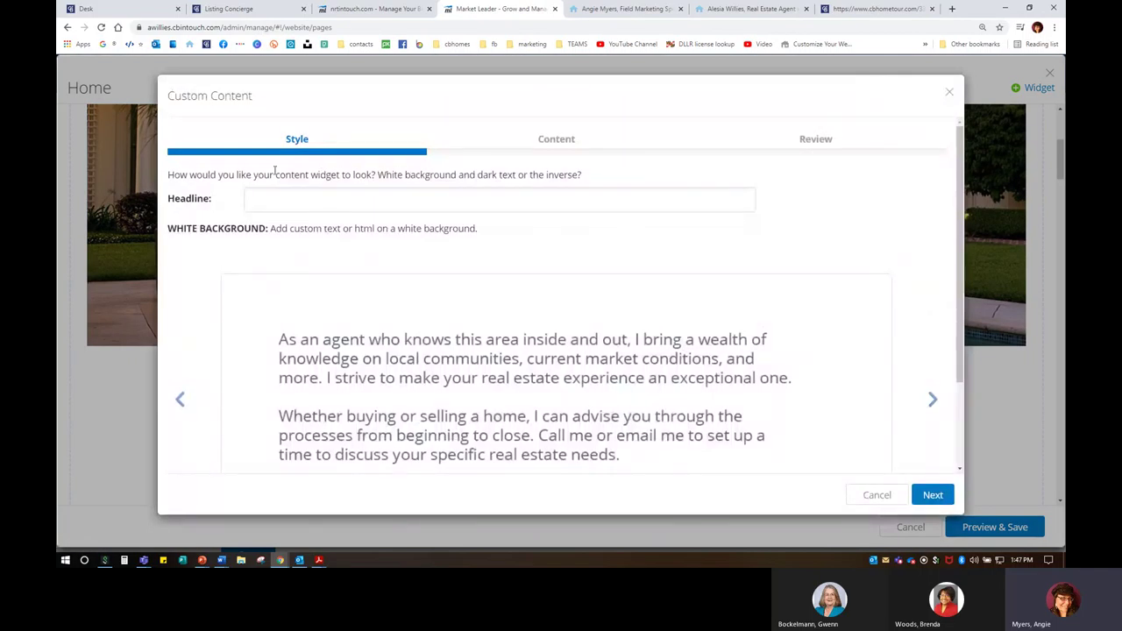
pyautogui.click(268, 199)
pyautogui.write('JUST LISTED!')
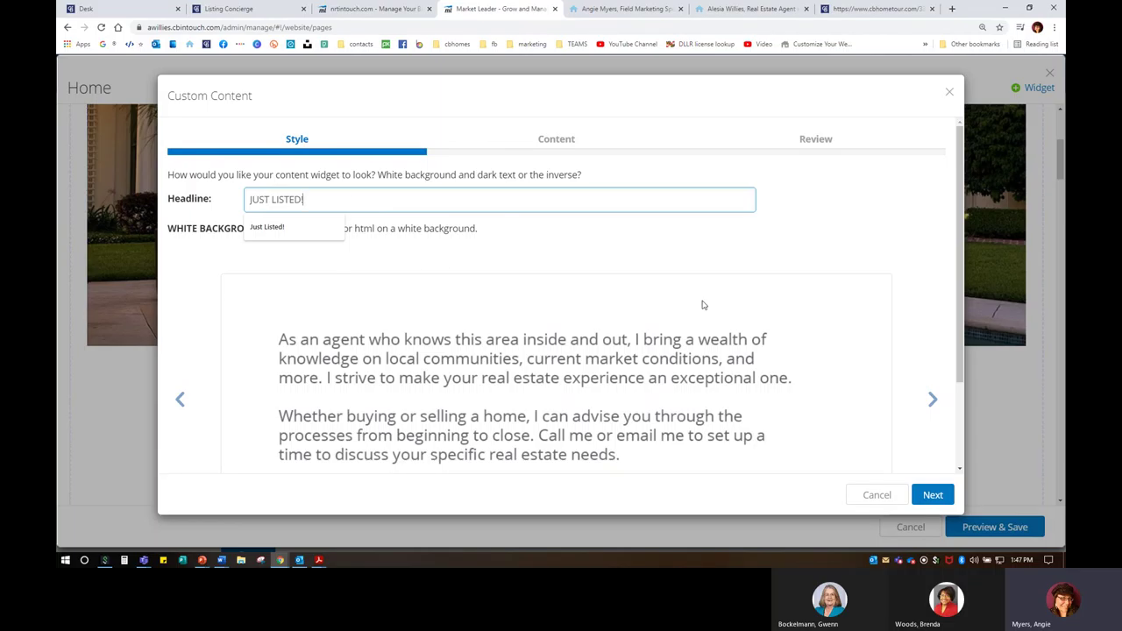
pyautogui.click(926, 495)
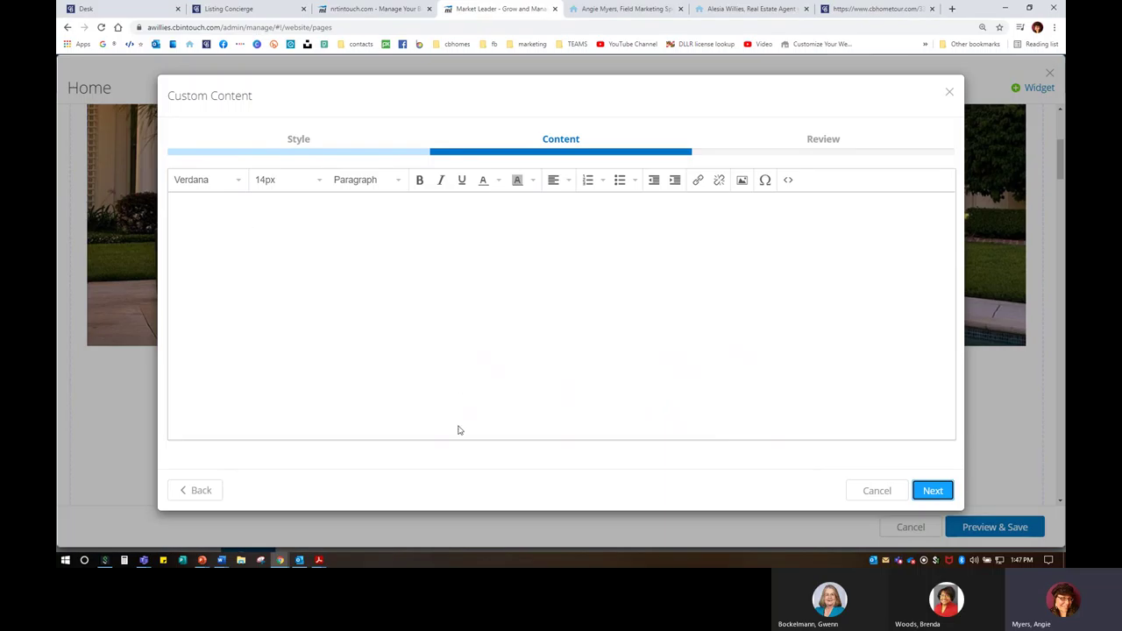
pyautogui.click(666, 209)
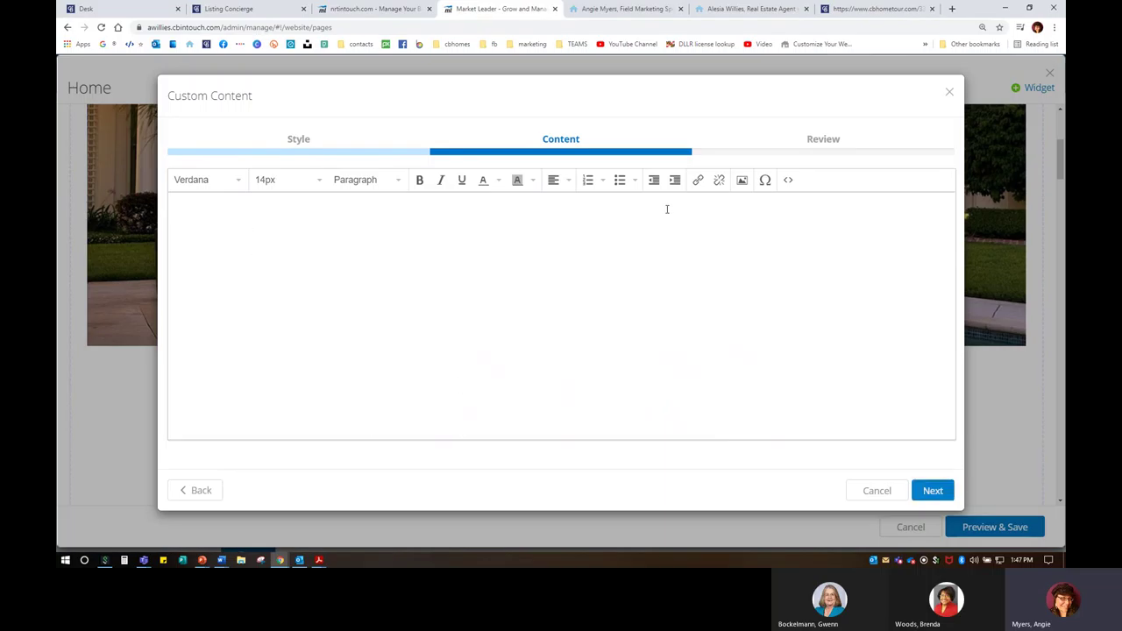
pyautogui.write('Just Listed!')
# Step: Clear the headline so it stays empty, then select the 'Just Listed!' content text
pyautogui.click(201, 489)
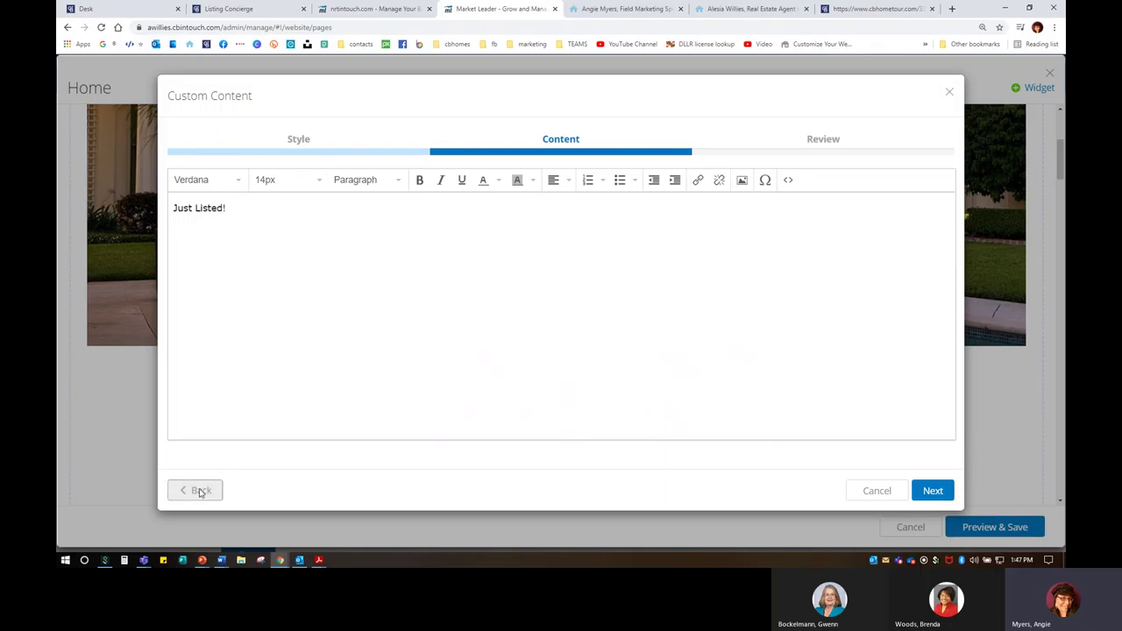
pyautogui.click(180, 195)
pyautogui.press('BackSpace')
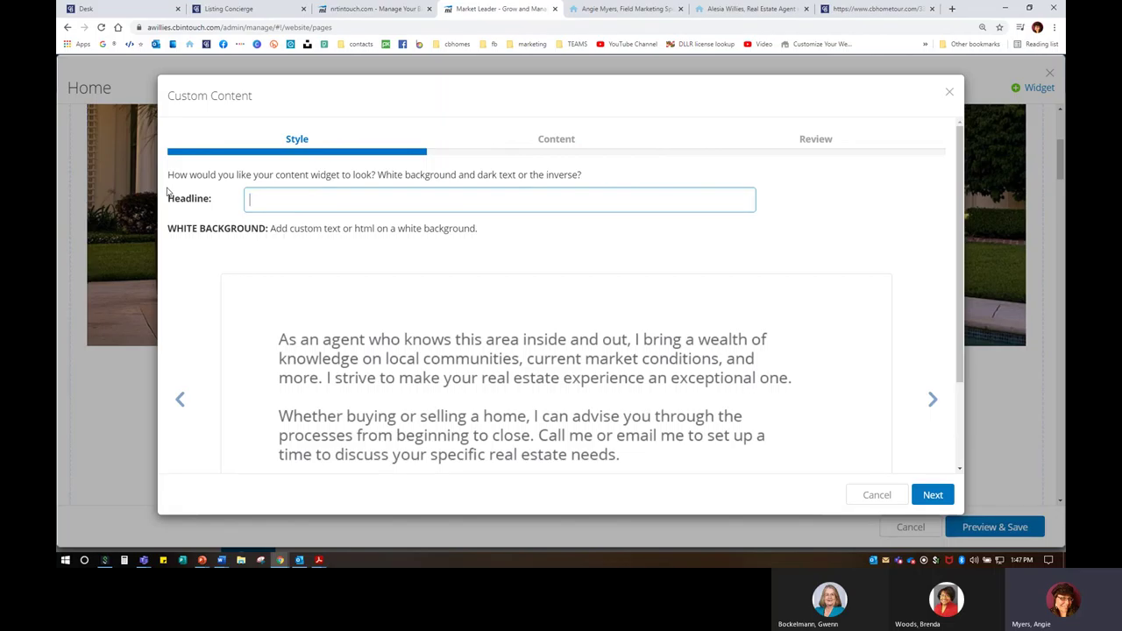
pyautogui.click(933, 495)
pyautogui.moveTo(263, 226); pyautogui.dragTo(228, 191)
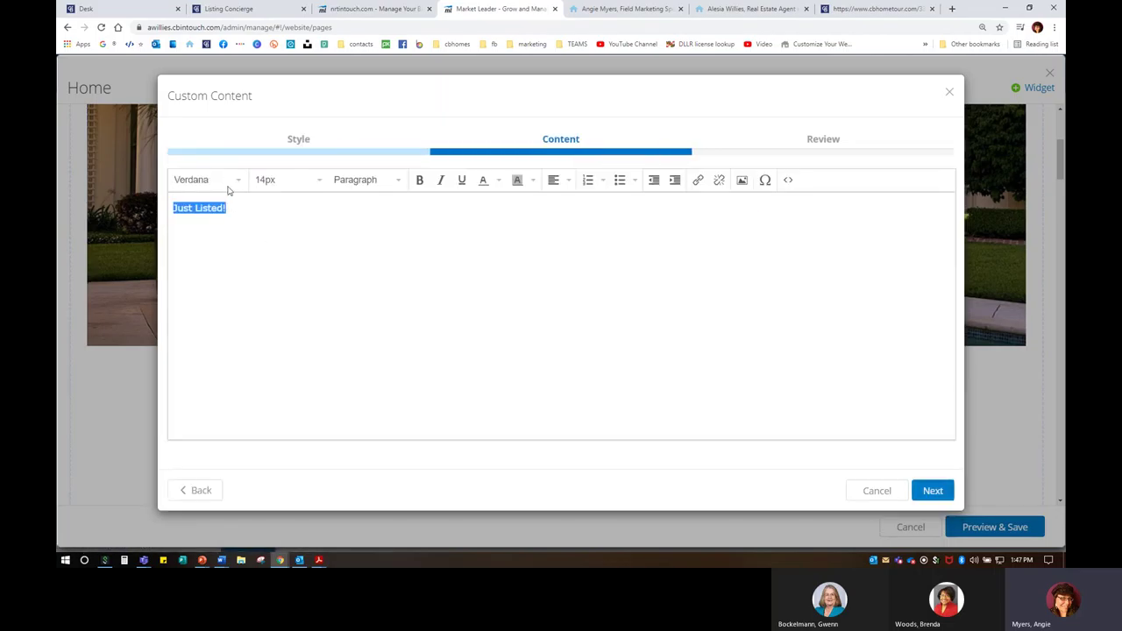
# Step: Format the 'Just Listed!' text as 20px, centred, bold and italic
pyautogui.click(289, 180)
pyautogui.click(303, 342)
pyautogui.click(568, 180)
pyautogui.click(570, 238)
pyautogui.click(420, 180)
pyautogui.click(616, 212)
pyautogui.moveTo(616, 212); pyautogui.dragTo(438, 210)
pyautogui.click(439, 179)
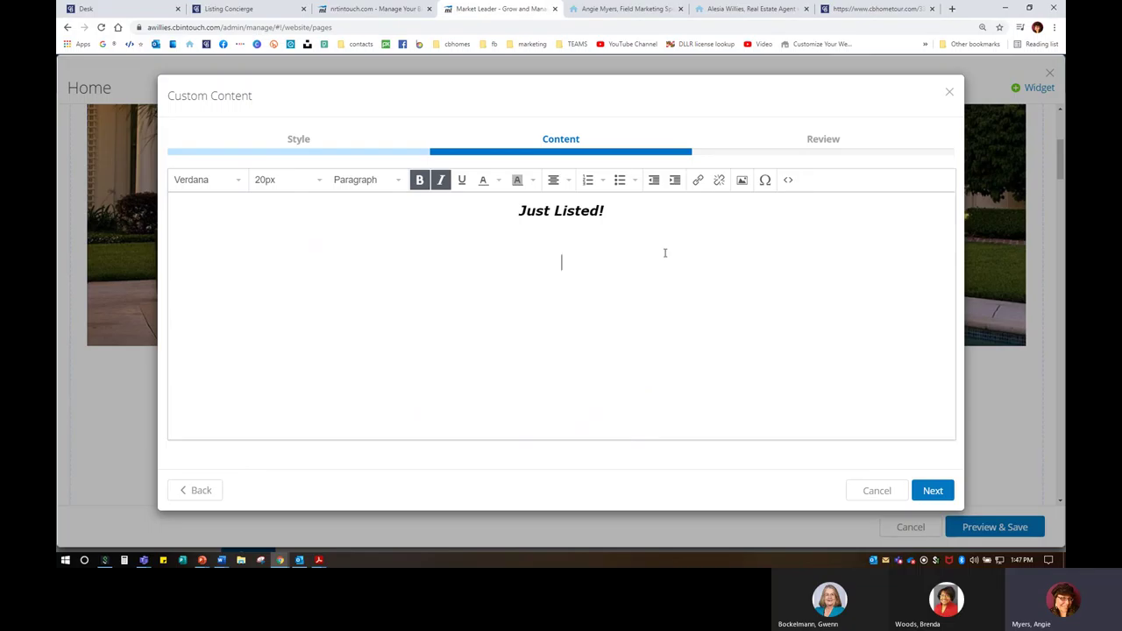
pyautogui.click(741, 180)
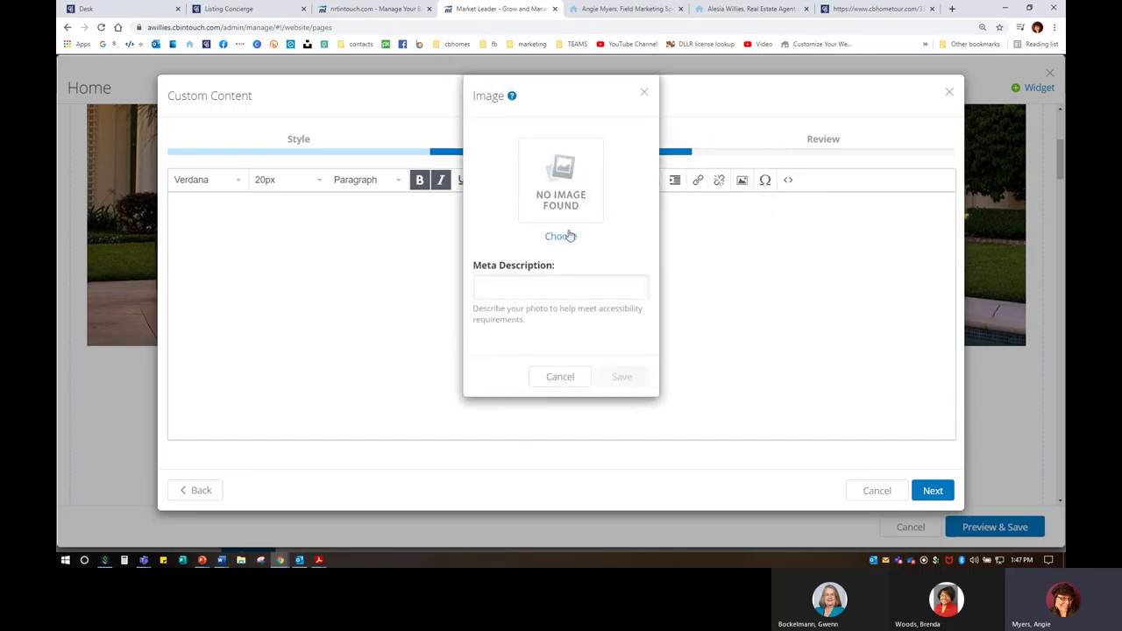
pyautogui.click(551, 236)
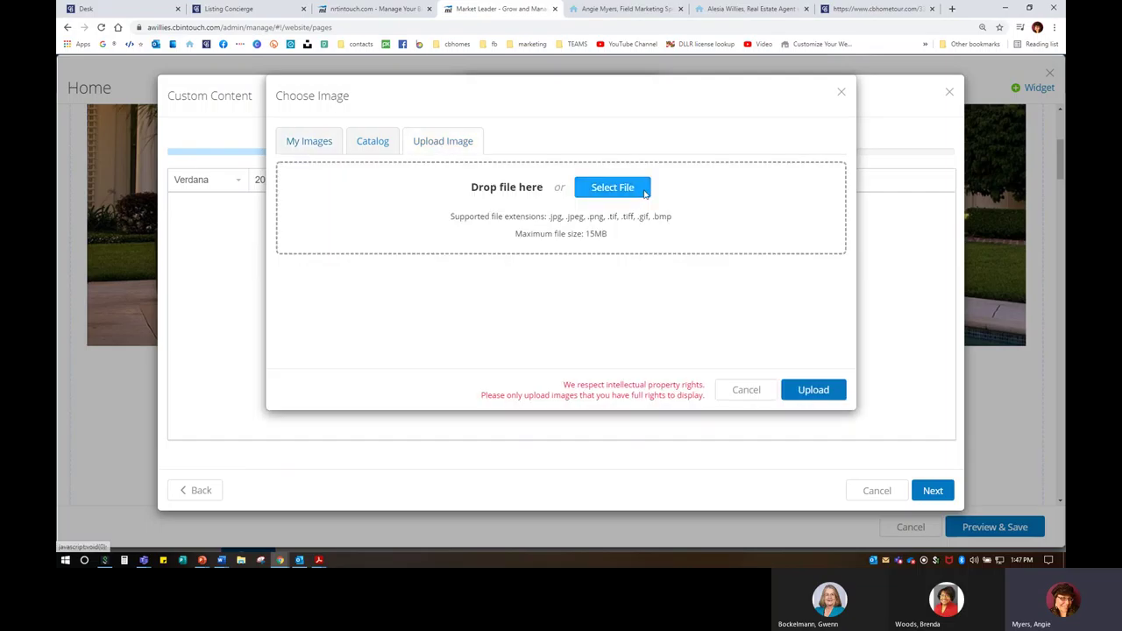
pyautogui.click(618, 192)
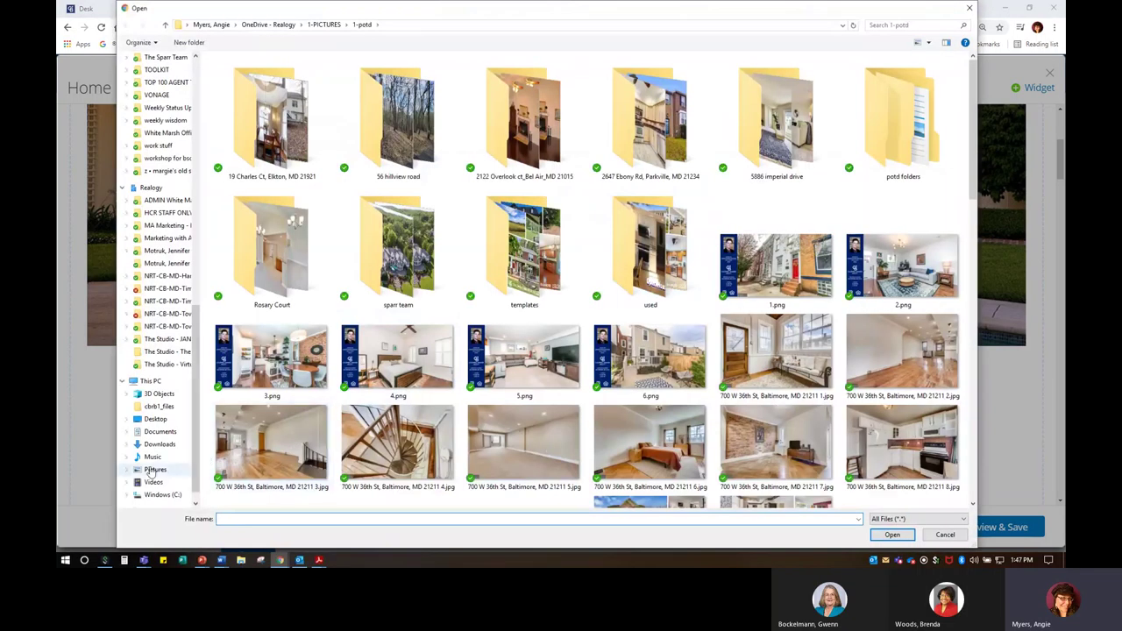
pyautogui.click(154, 470)
pyautogui.click(436, 261)
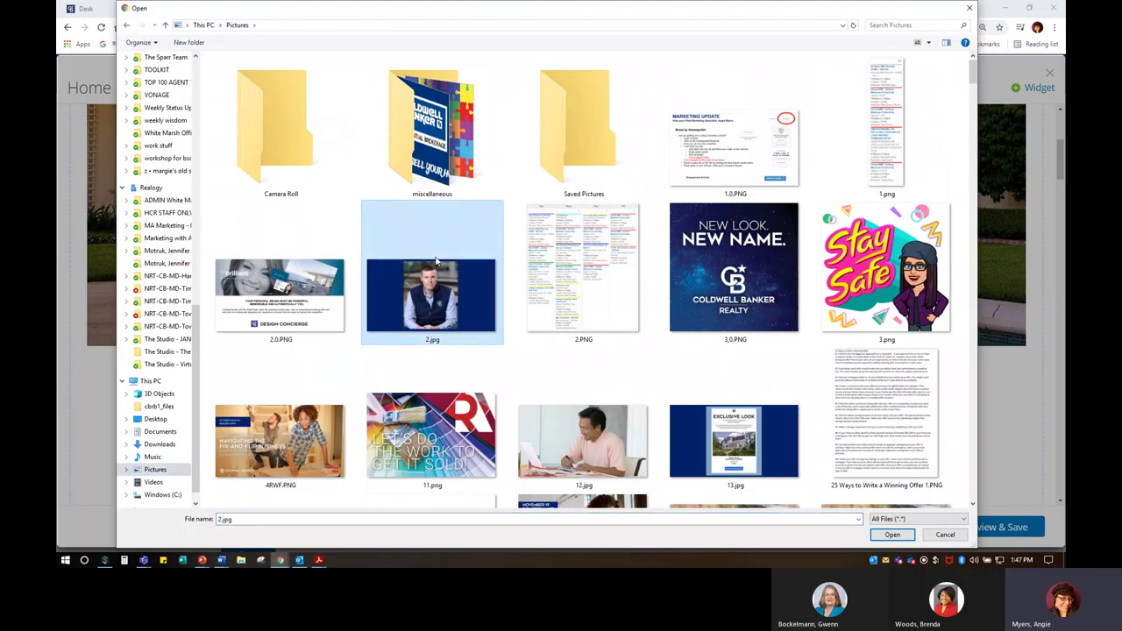
pyautogui.press('Right')
pyautogui.press('Right')
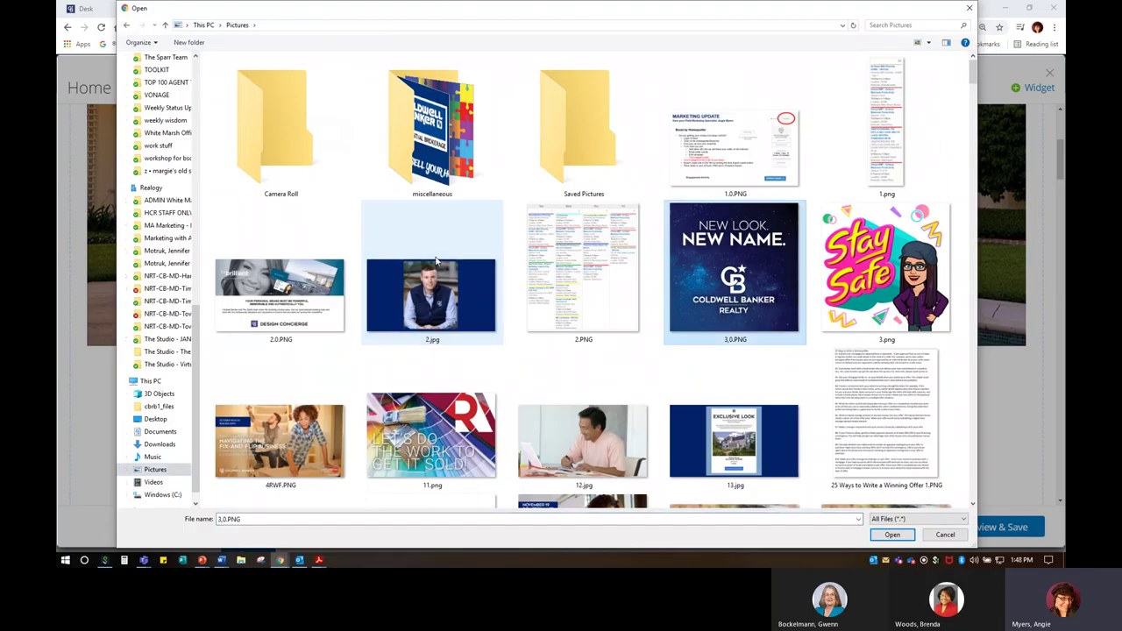
pyautogui.press('Right')
pyautogui.scroll(-10, 435, 261)
pyautogui.scroll(8, 436, 261)
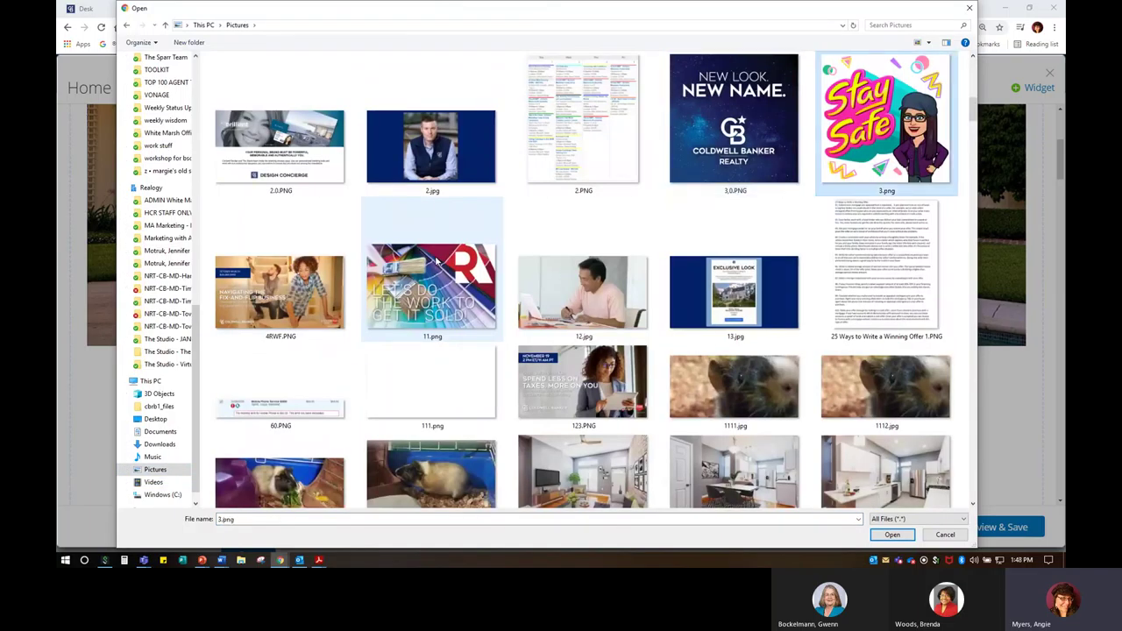
pyautogui.press('3')
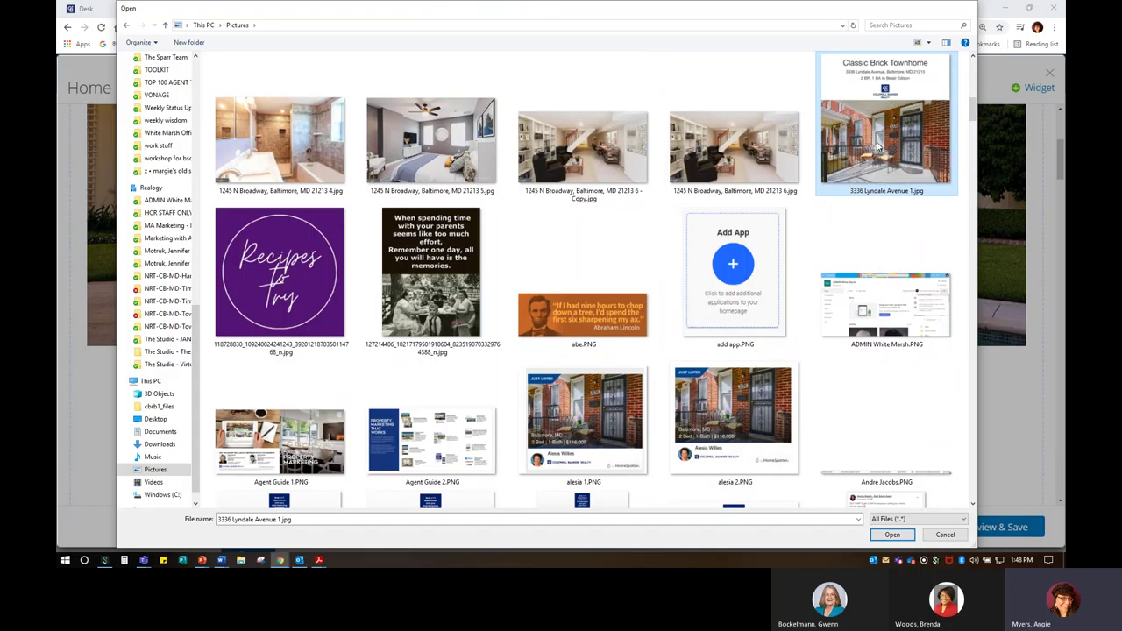
pyautogui.doubleClick(878, 147)
pyautogui.click(802, 395)
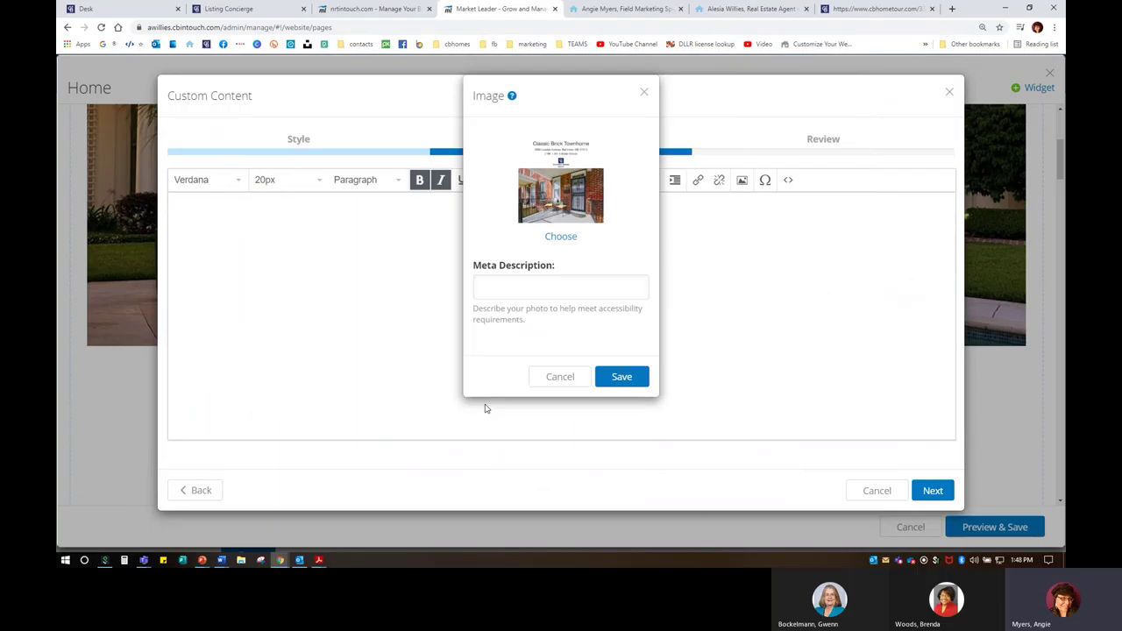
pyautogui.click(504, 284)
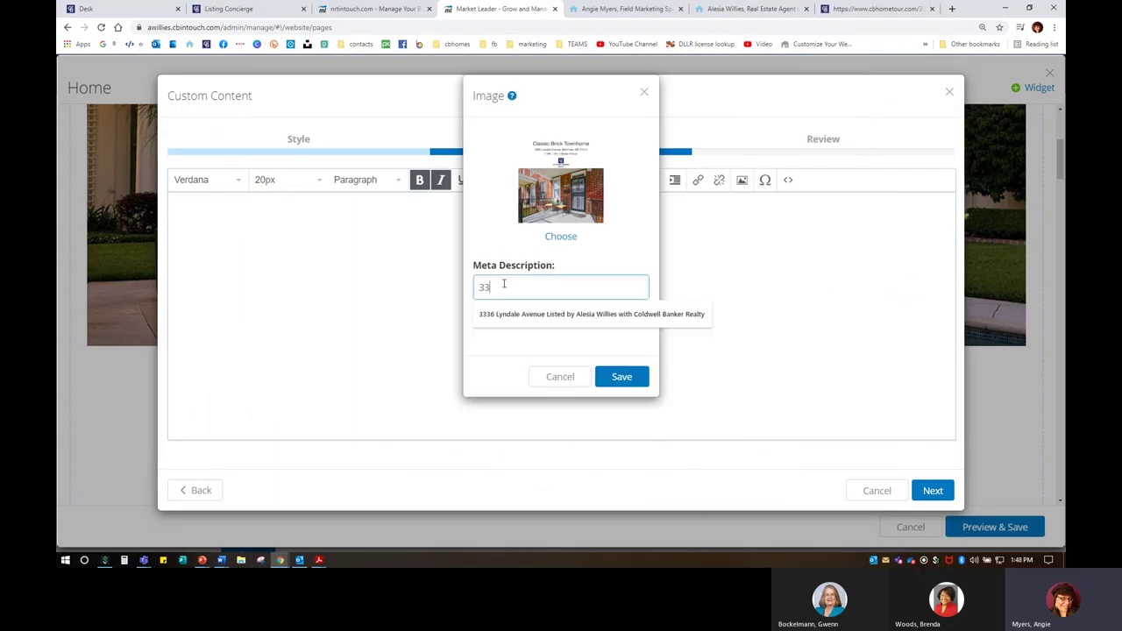
pyautogui.press('Down')
pyautogui.press('Return')
pyautogui.moveTo(479, 286); pyautogui.dragTo(644, 291)
pyautogui.click(593, 286)
pyautogui.click(640, 288)
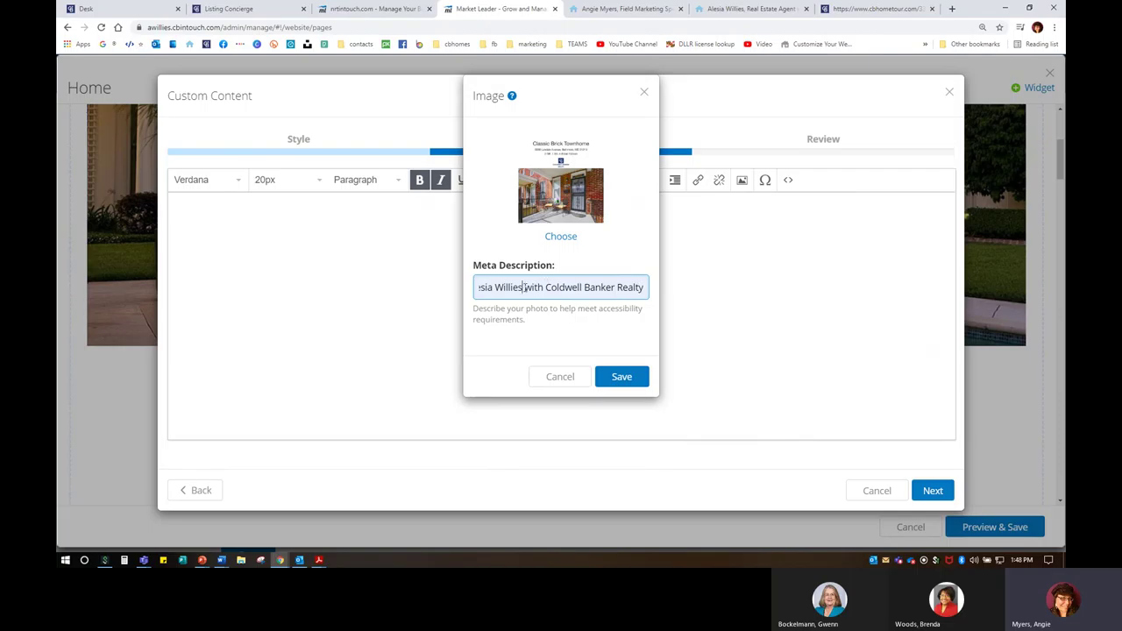
pyautogui.press('Left')
pyautogui.press('Left')
pyautogui.press('Left')
pyautogui.press('Left')
pyautogui.press('Left')
pyautogui.press('Left')
pyautogui.press('Left')
pyautogui.press('Left')
pyautogui.press('Left')
pyautogui.press('Left')
pyautogui.press('Left')
pyautogui.press('Left')
pyautogui.press('Left')
pyautogui.press('Left')
pyautogui.press('Left')
pyautogui.press('Left')
pyautogui.press('Left')
pyautogui.press('Left')
pyautogui.press('Left')
pyautogui.press('Left')
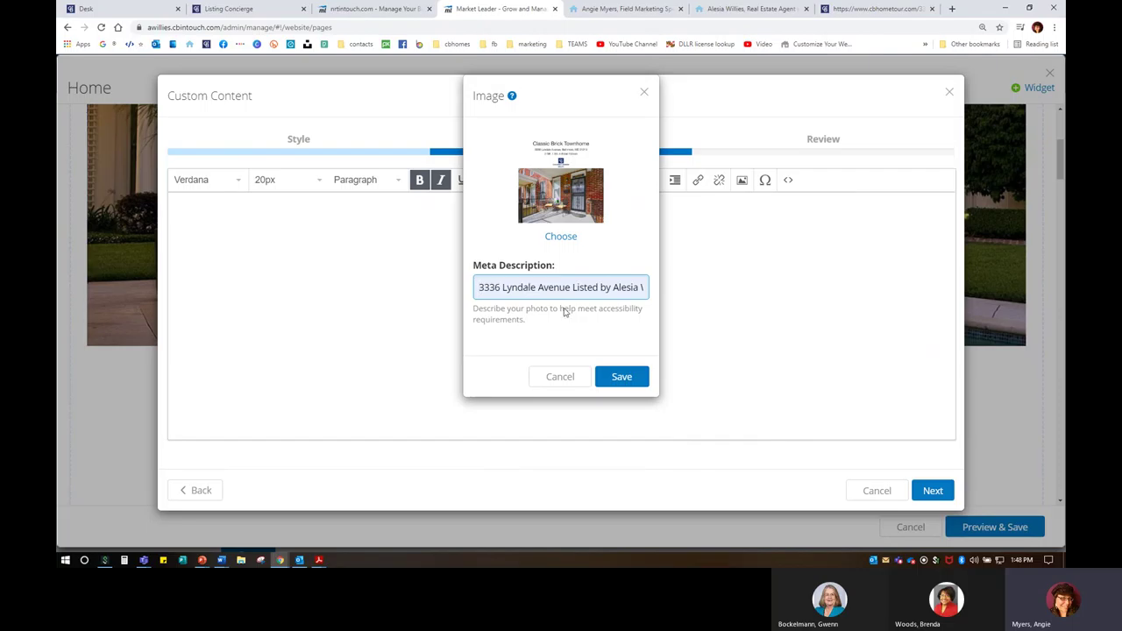
pyautogui.click(621, 379)
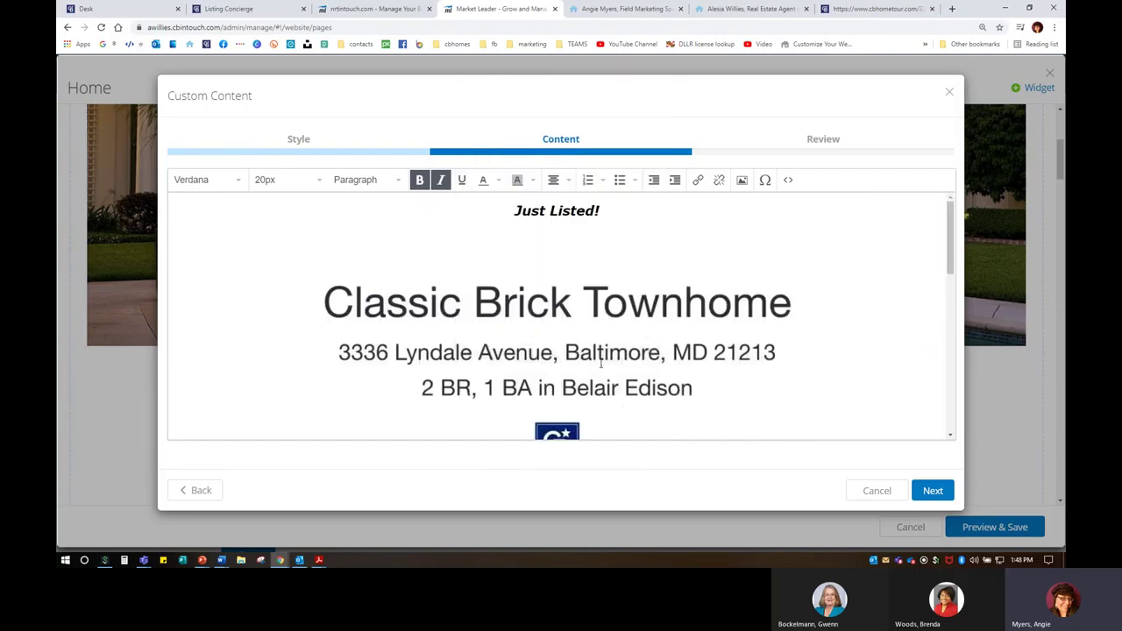
# Step: Resize the banner image narrower using its corner handle
pyautogui.scroll(-3, 690, 330)
pyautogui.scroll(2, 691, 330)
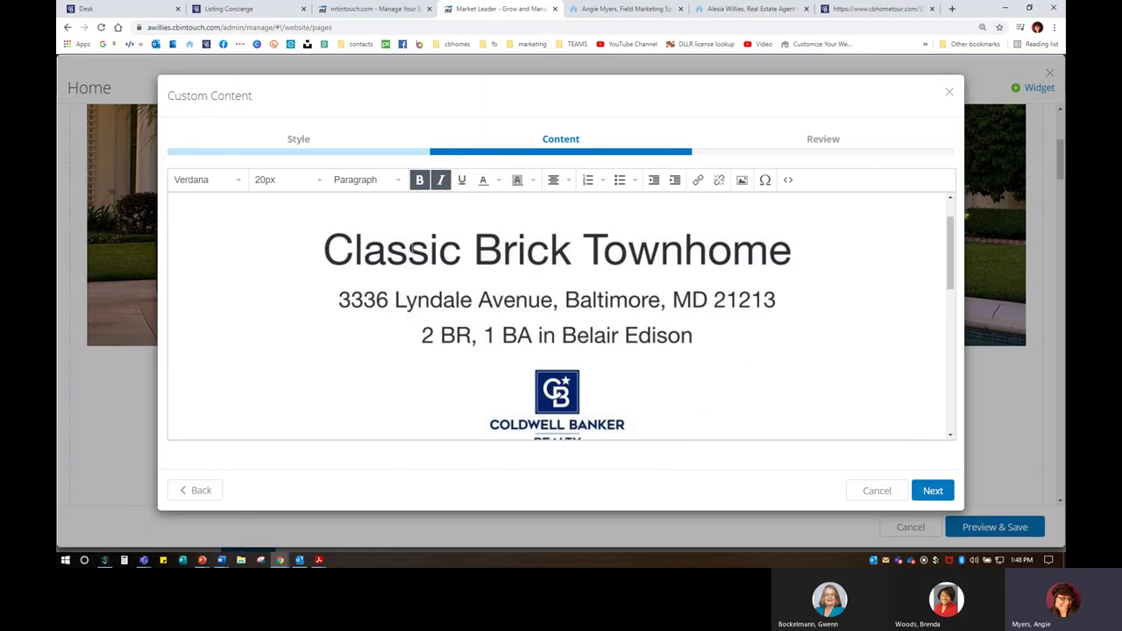
pyautogui.click(286, 198)
pyautogui.moveTo(201, 201); pyautogui.dragTo(491, 376)
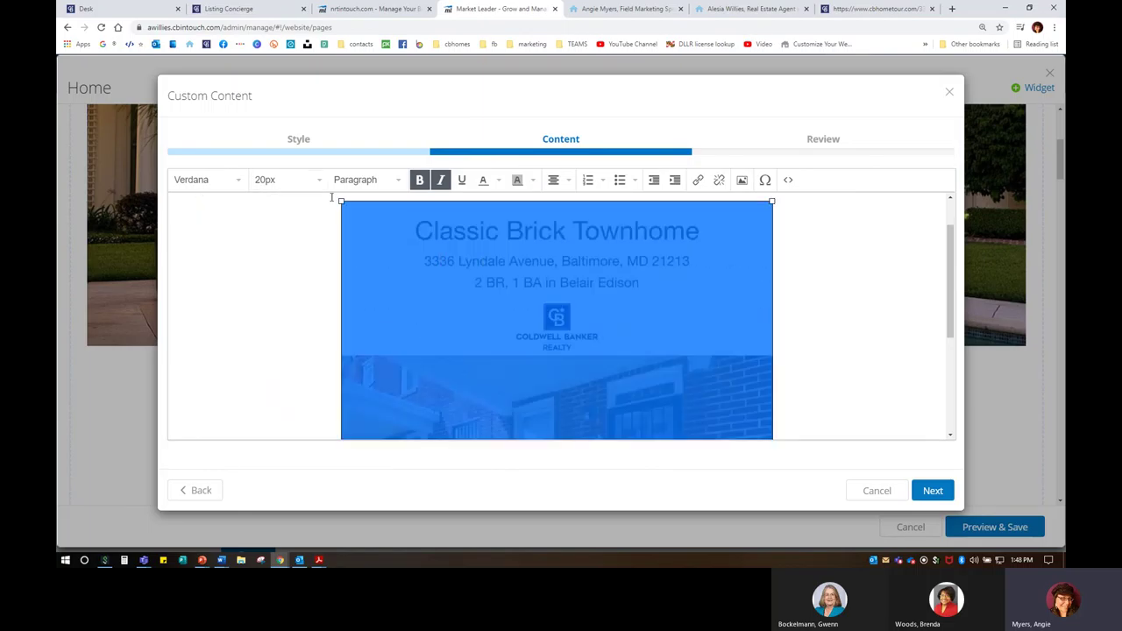
pyautogui.moveTo(345, 205); pyautogui.dragTo(366, 239)
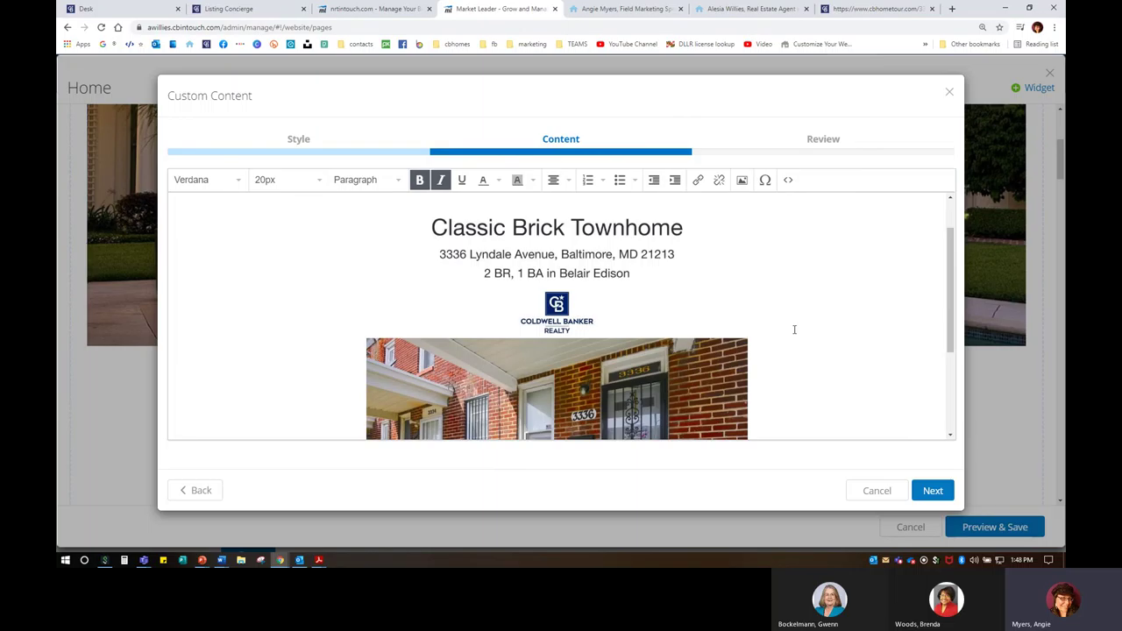
pyautogui.scroll(-3, 729, 361)
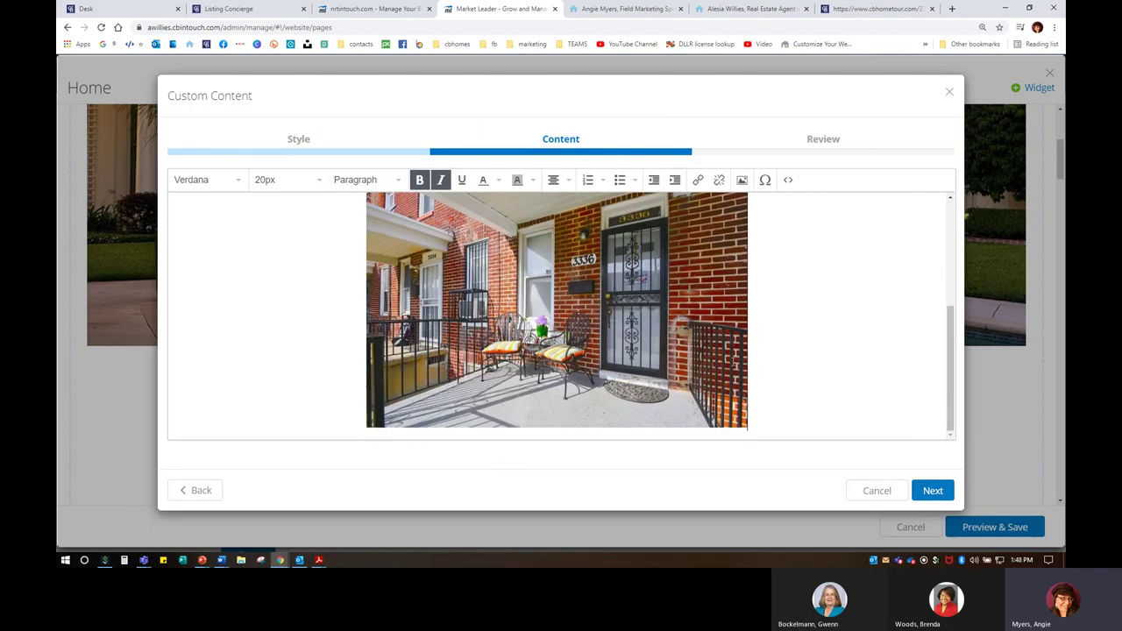
pyautogui.scroll(5, 729, 361)
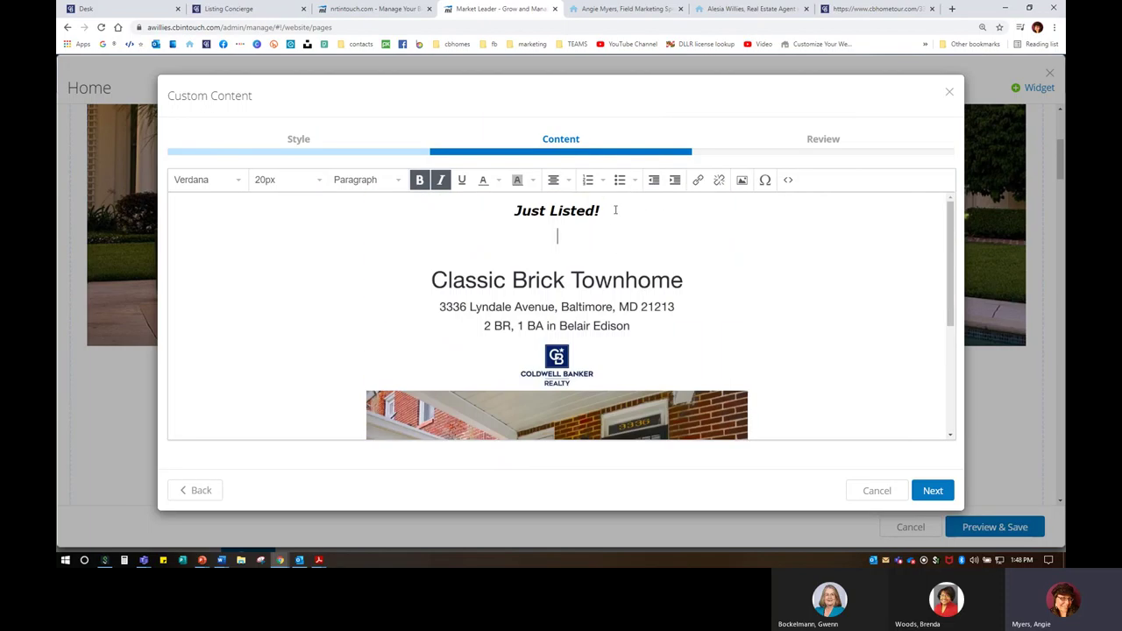
# Step: Set 'Just Listed!' to 28px, shrink the image slightly, and delete the blank line below the heading
pyautogui.moveTo(616, 211); pyautogui.dragTo(512, 211)
pyautogui.click(300, 182)
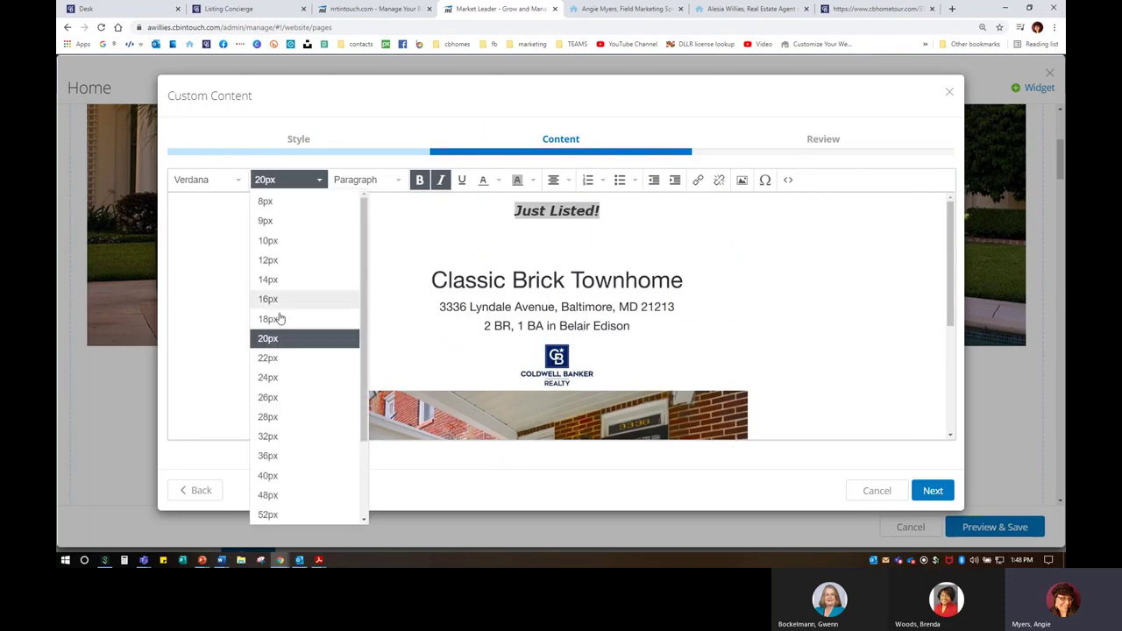
pyautogui.click(281, 418)
pyautogui.click(541, 260)
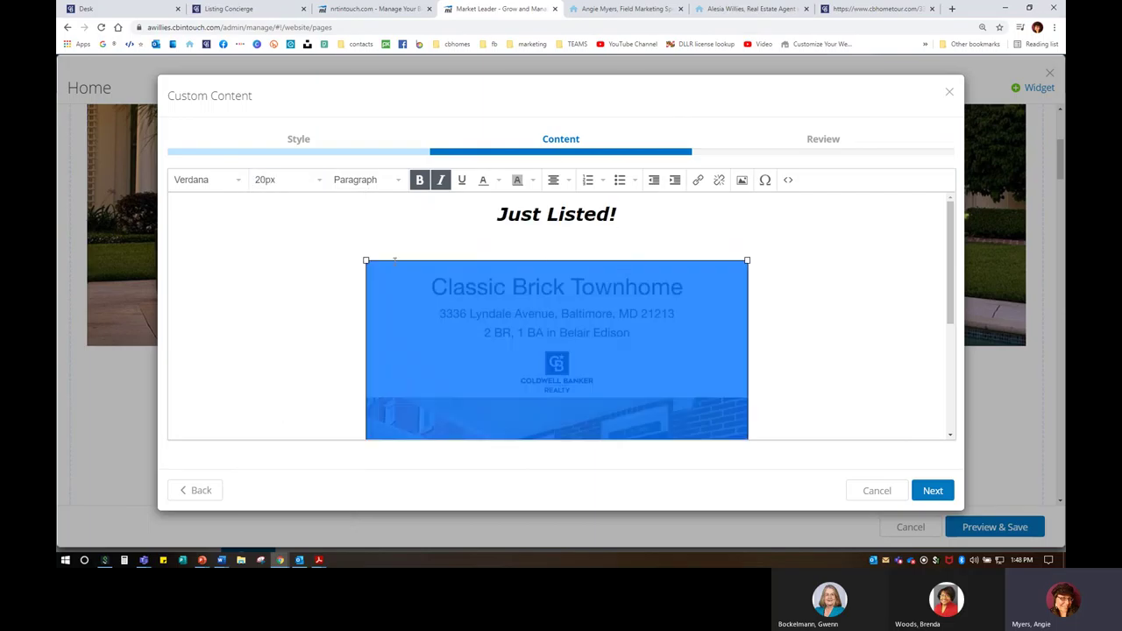
pyautogui.moveTo(365, 260); pyautogui.dragTo(412, 293)
pyautogui.click(575, 239)
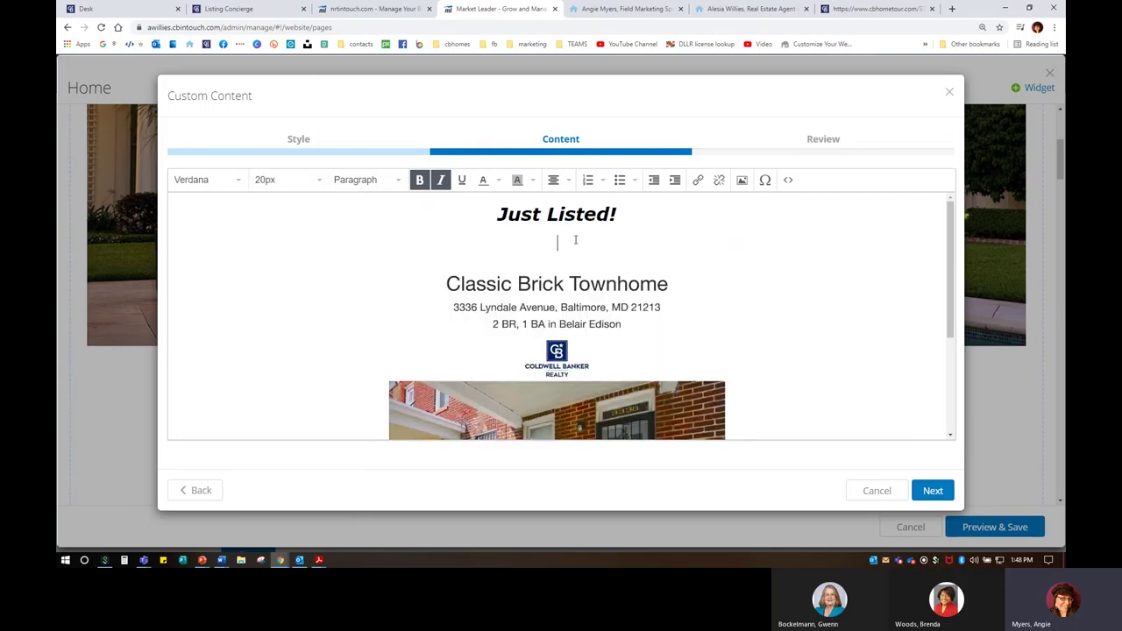
pyautogui.press('BackSpace')
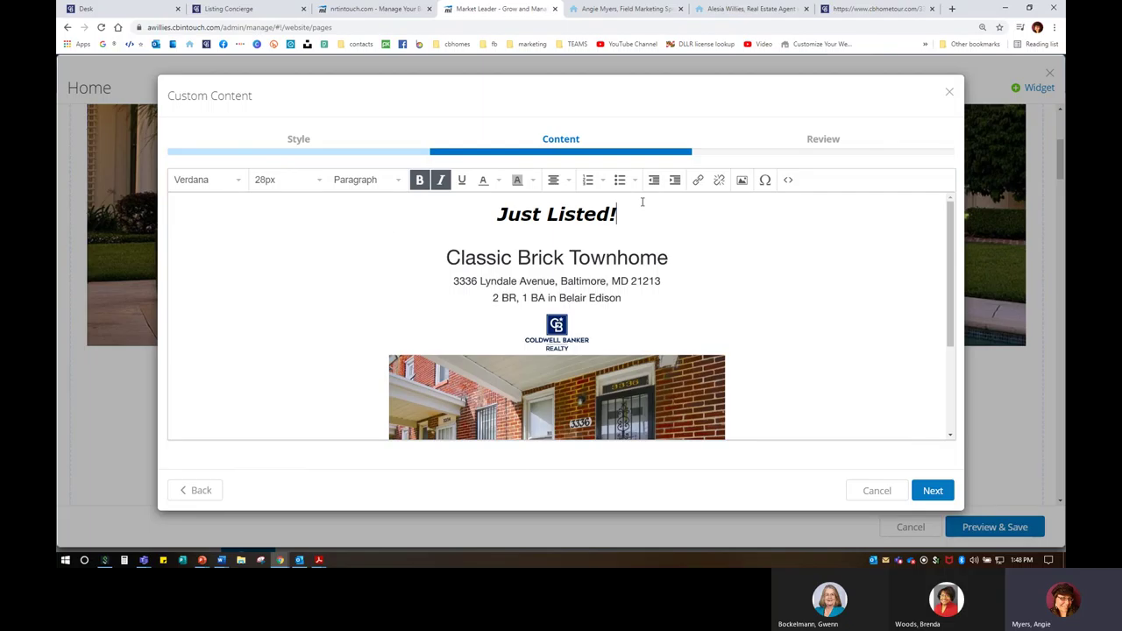
# Step: Add a new line below the porch photo and switch to the CB Home Tour listing page
pyautogui.scroll(-3, 762, 307)
pyautogui.click(783, 320)
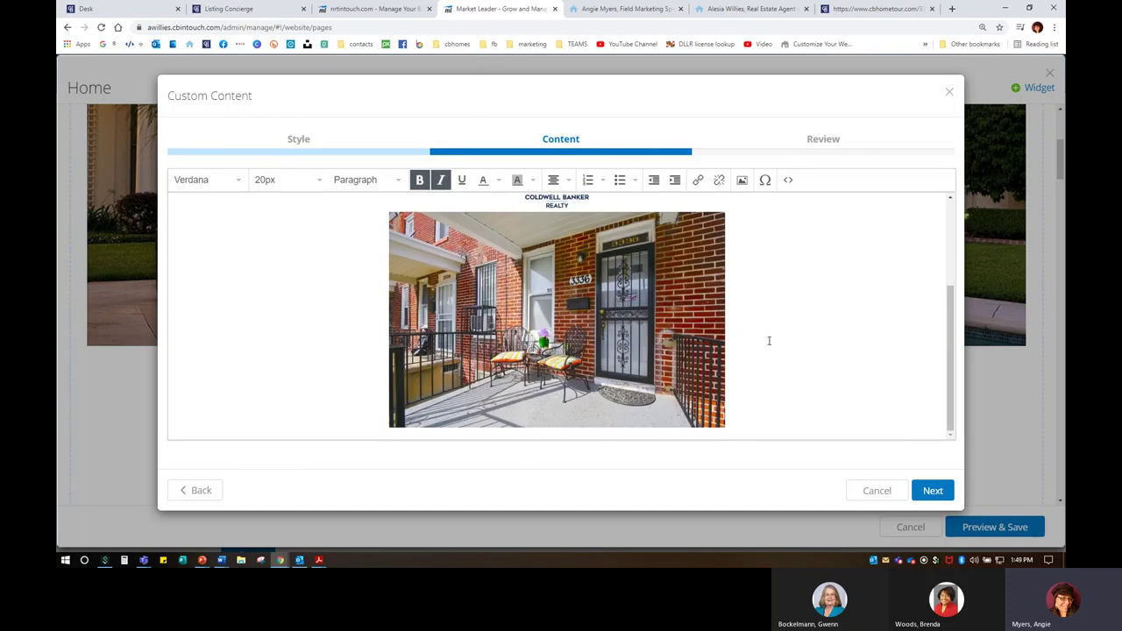
pyautogui.press('Return')
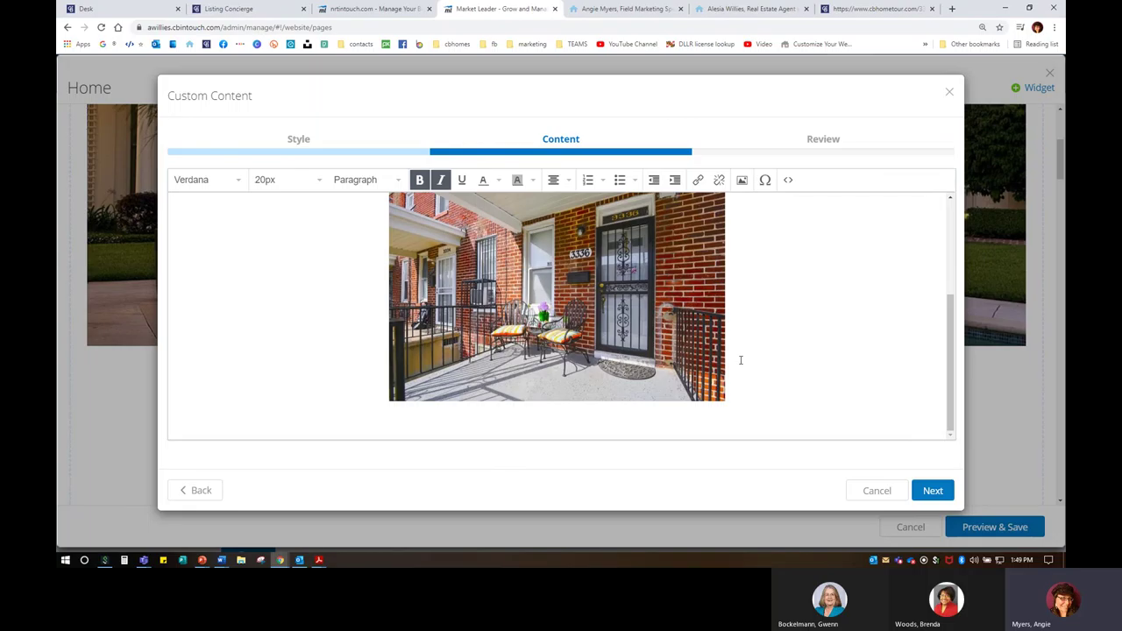
pyautogui.click(867, 8)
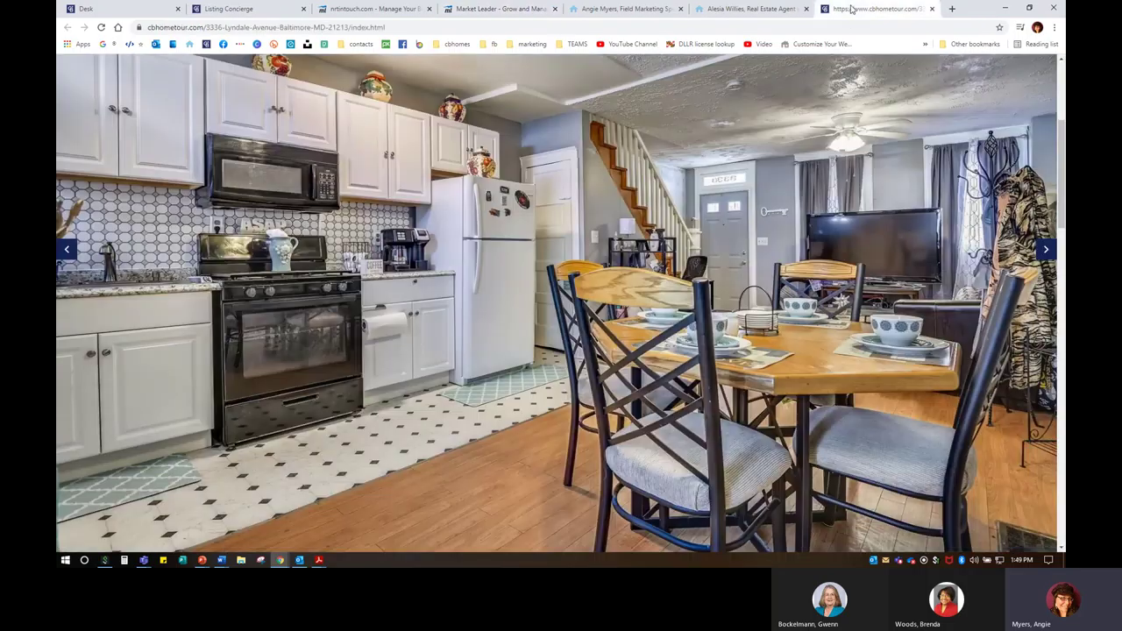
pyautogui.click(257, 10)
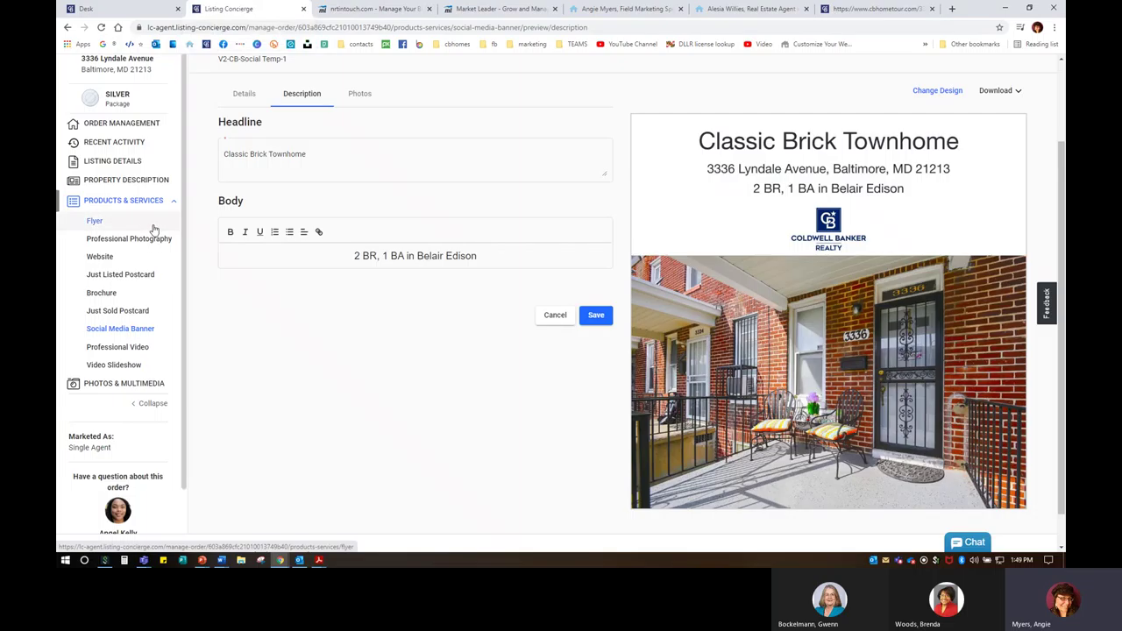
pyautogui.click(123, 123)
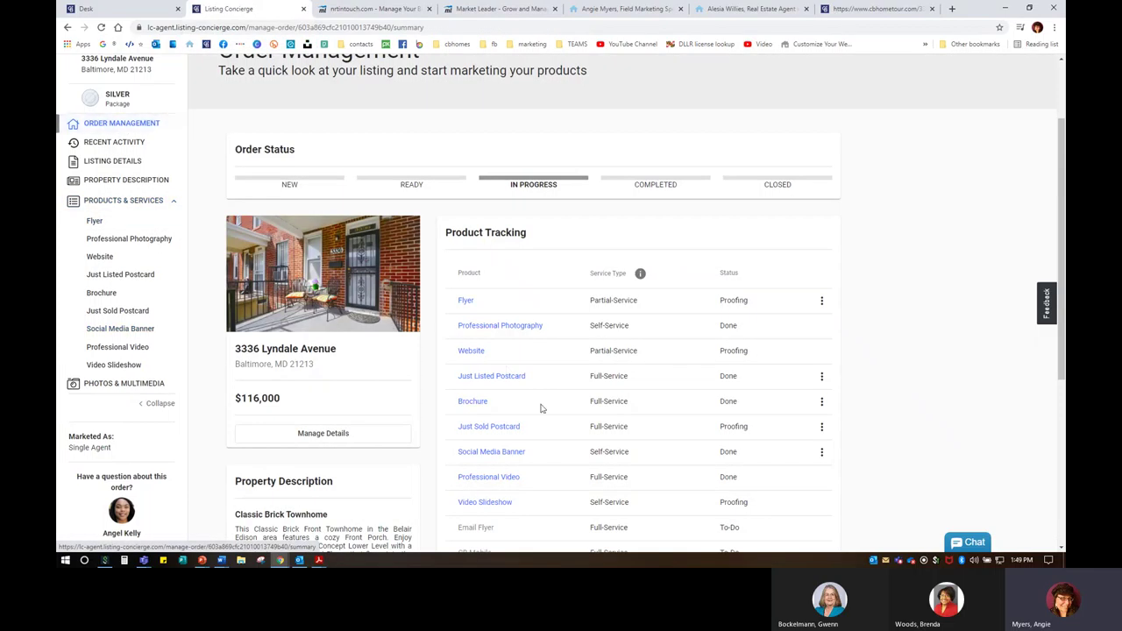
pyautogui.scroll(-2, 550, 414)
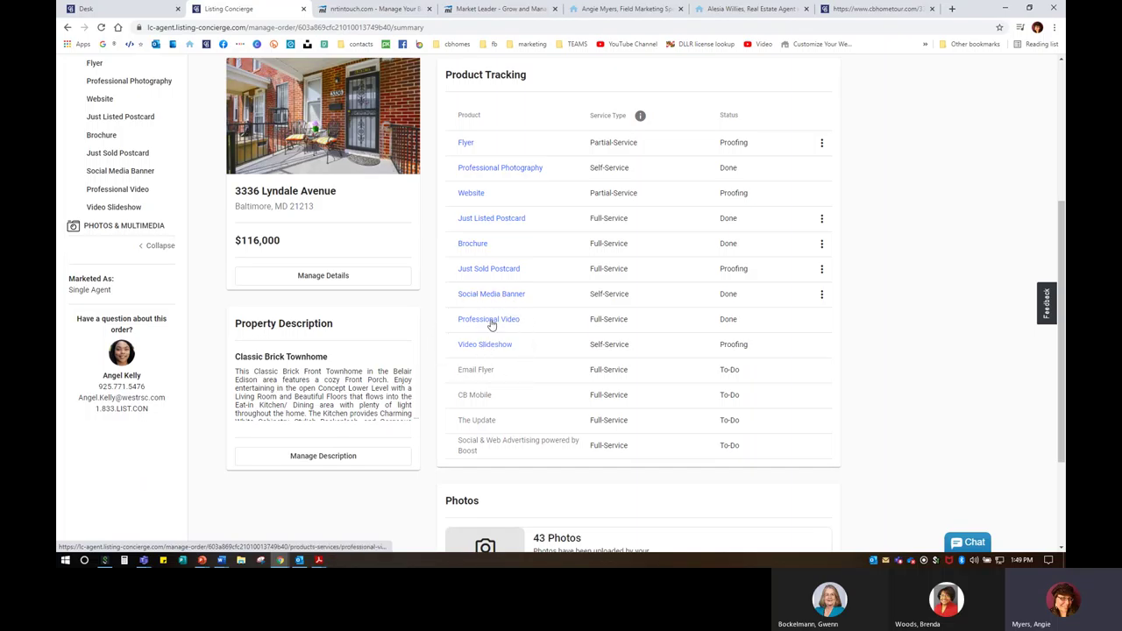
# Step: Open the Professional Video product and copy its Branded Professional Video link
pyautogui.click(491, 321)
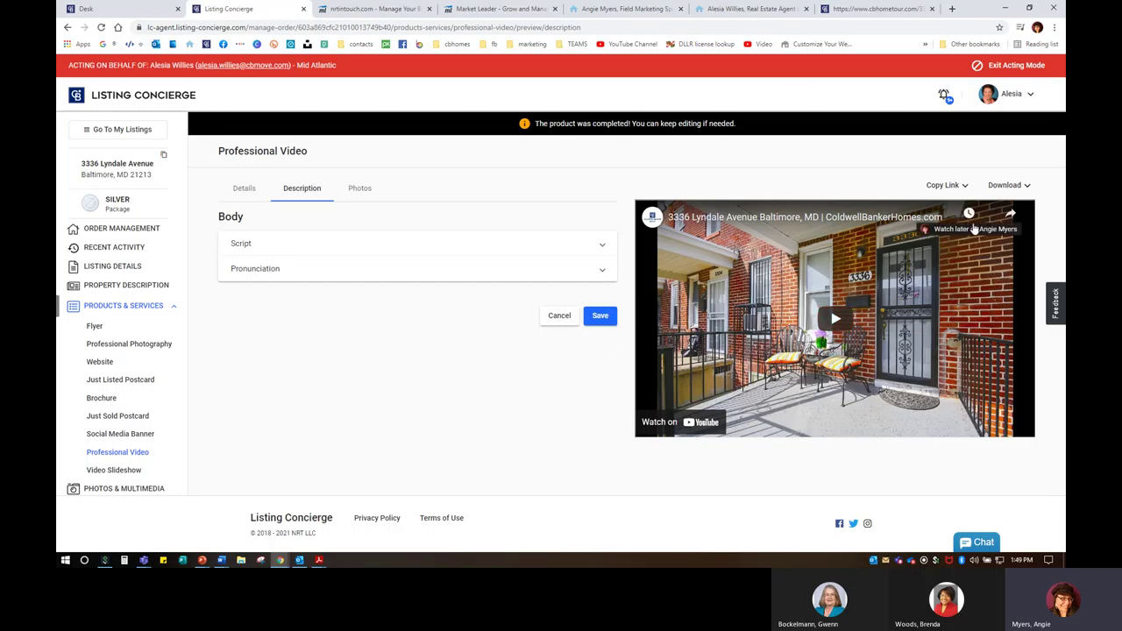
pyautogui.click(951, 185)
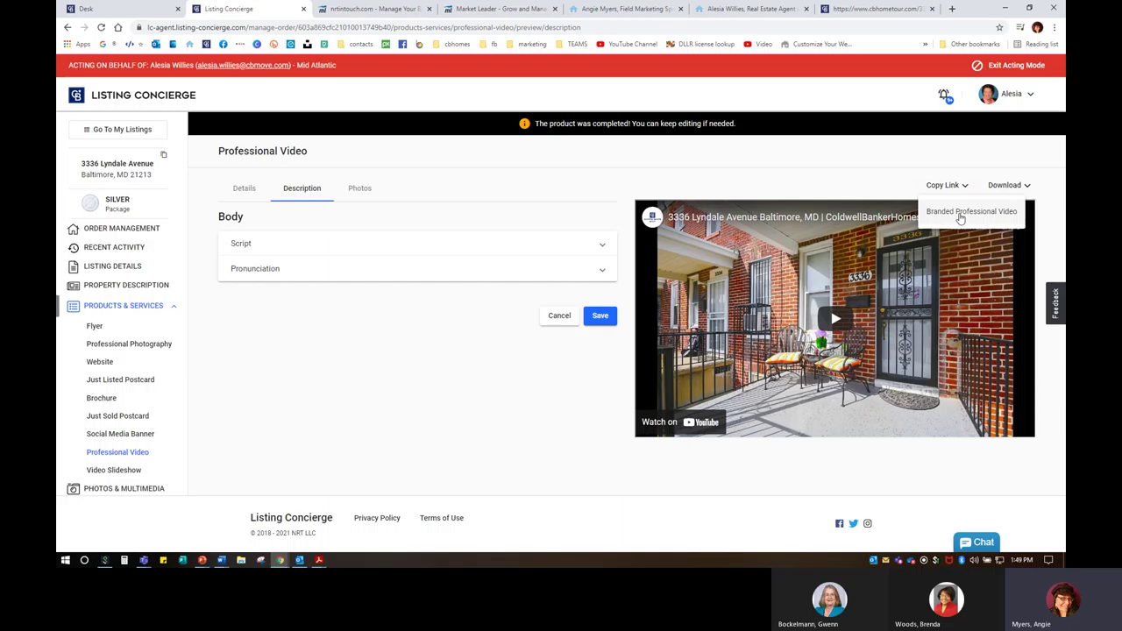
pyautogui.click(991, 219)
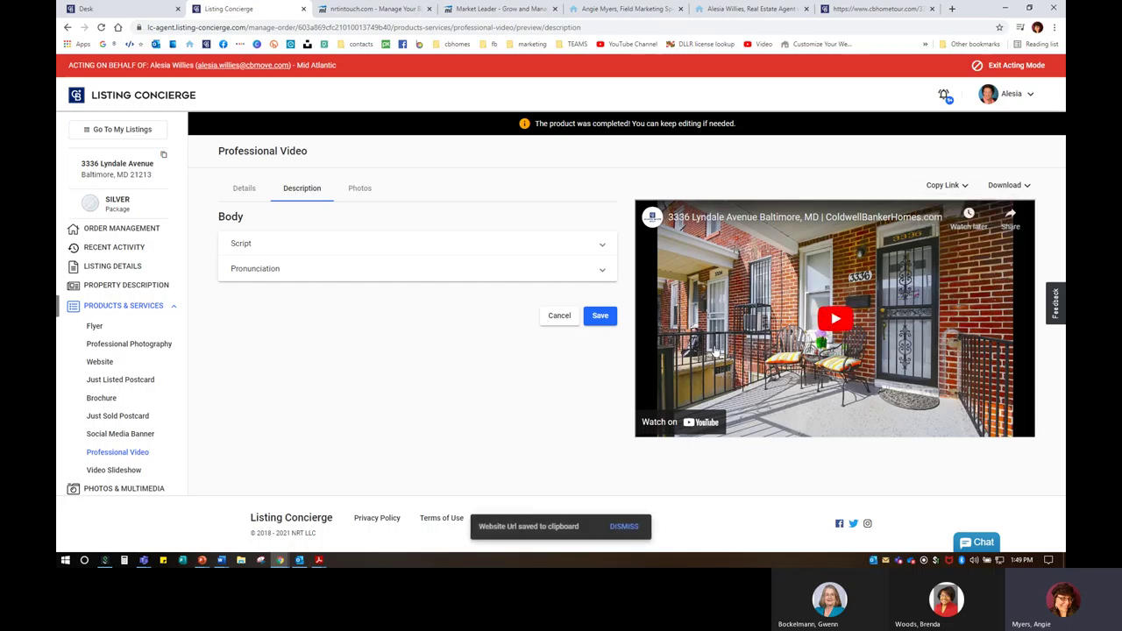
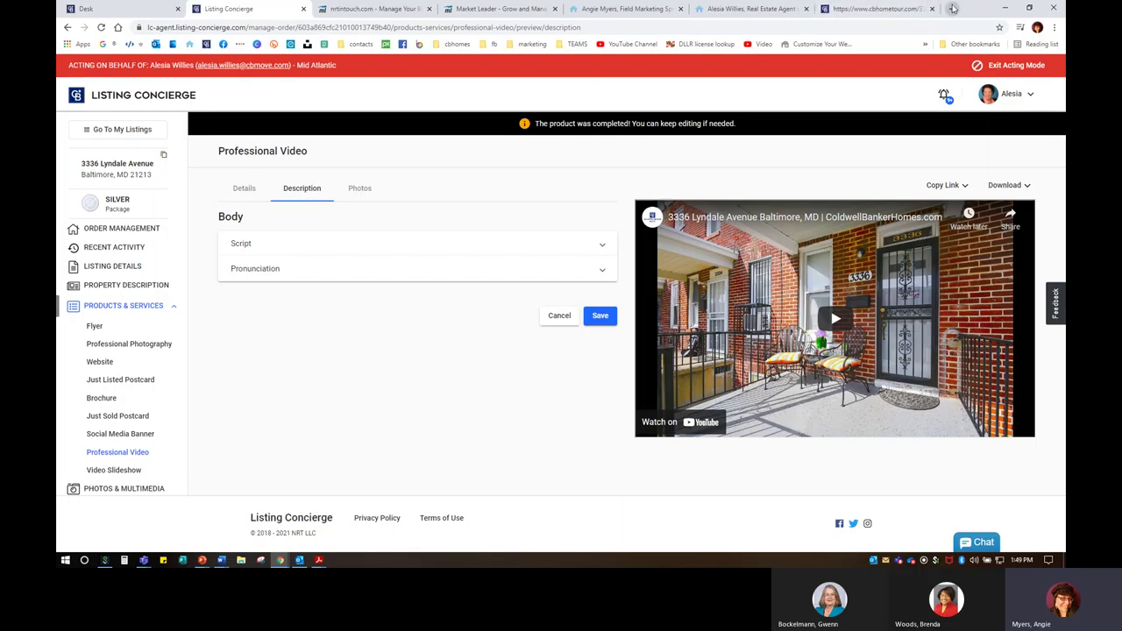
# Step: Load the copied YouTube embed URL in a new tab and open the video on YouTube
pyautogui.click(954, 9)
pyautogui.click(722, 26)
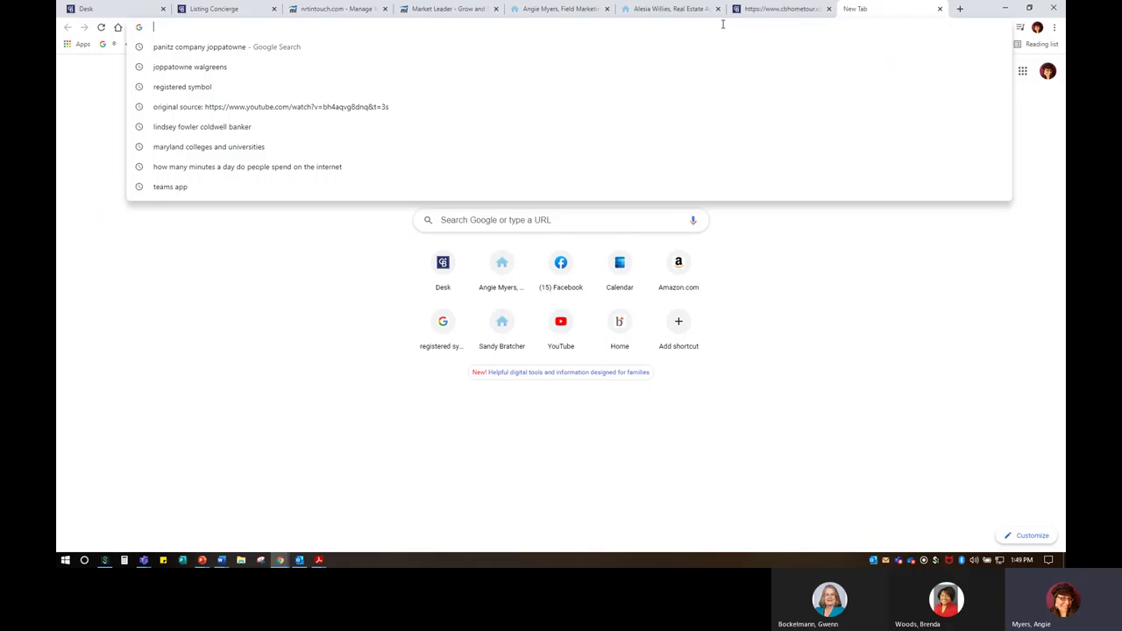
pyautogui.rightClick(225, 26)
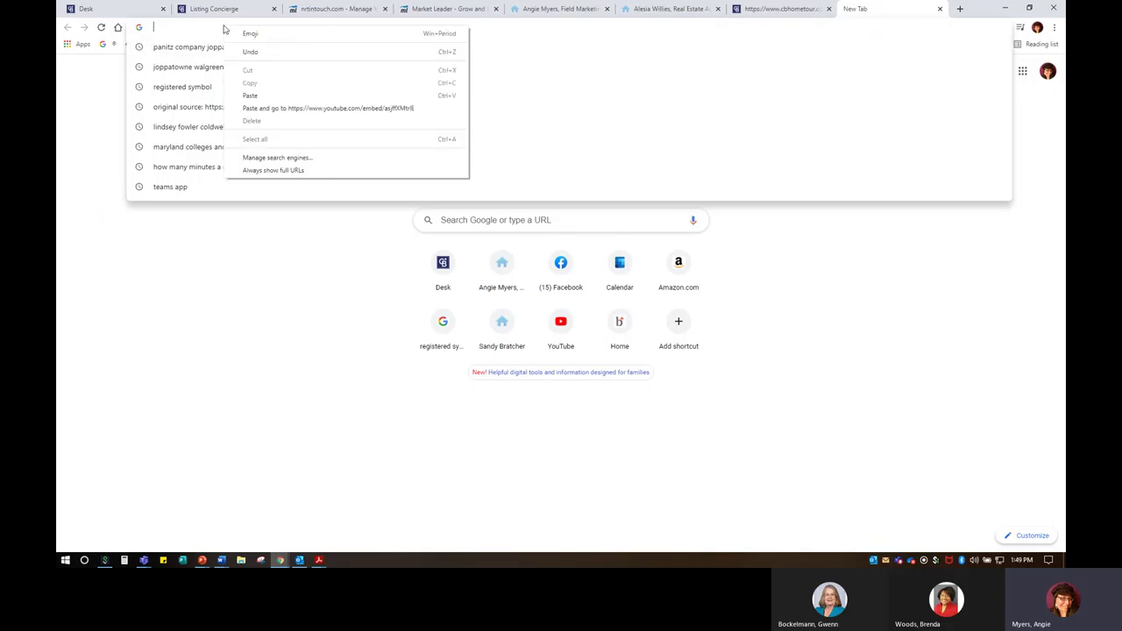
pyautogui.click(256, 95)
pyautogui.press('Return')
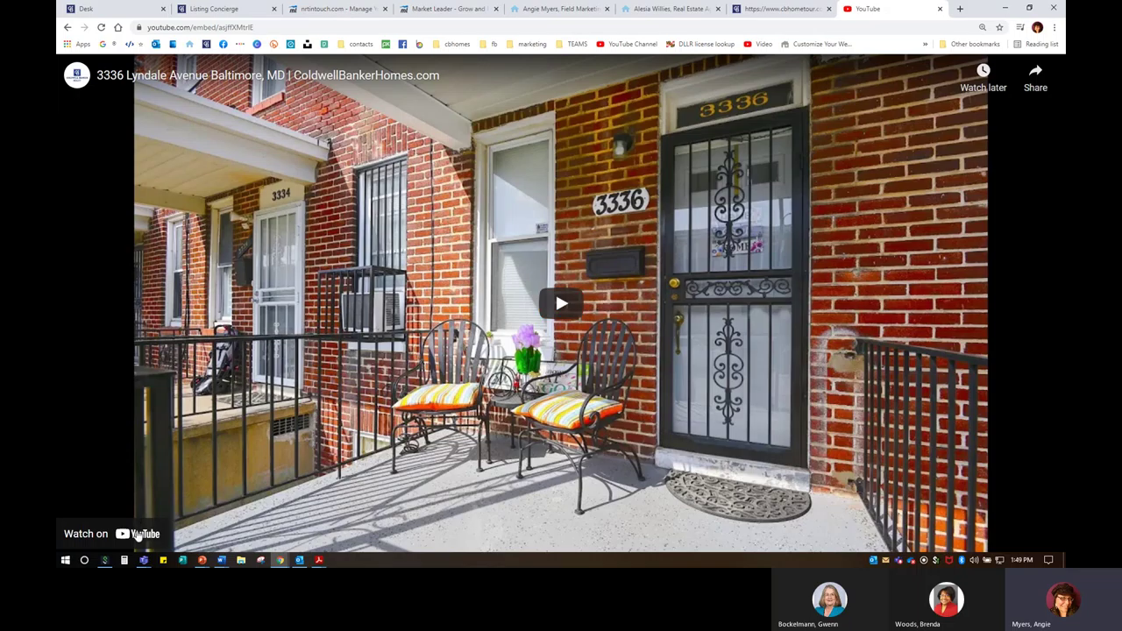
pyautogui.click(138, 534)
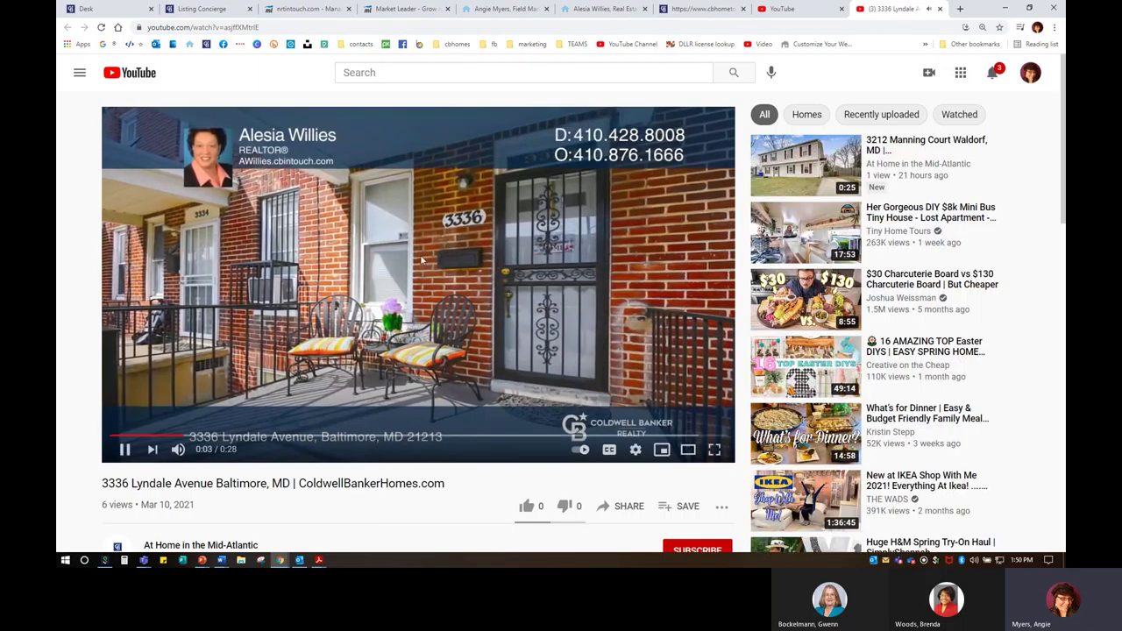
pyautogui.click(557, 395)
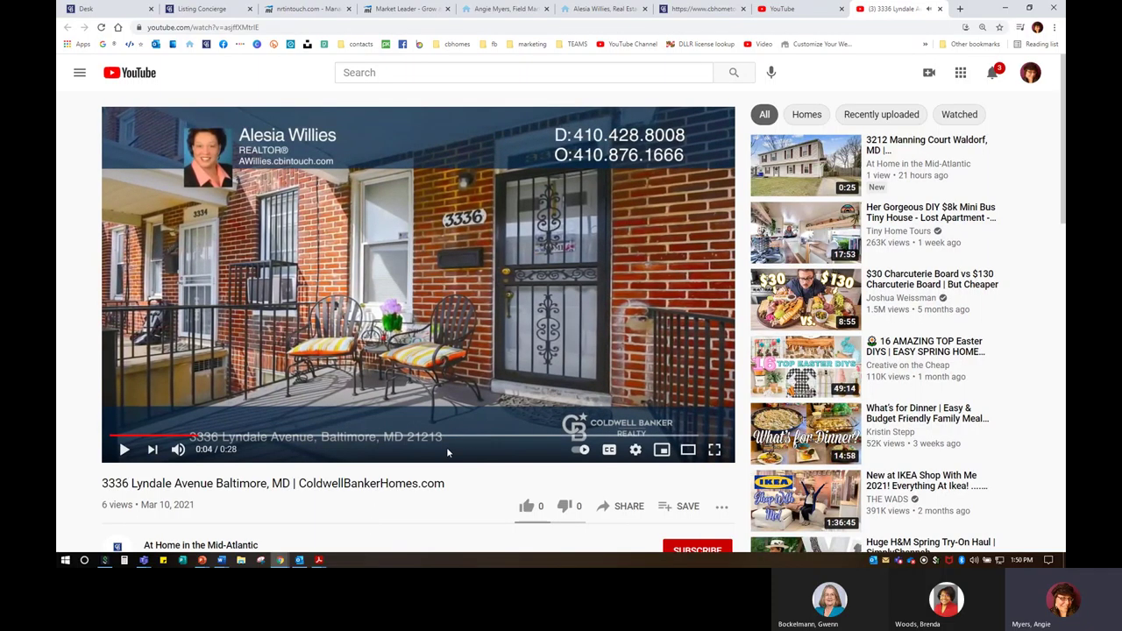
pyautogui.scroll(-2, 447, 452)
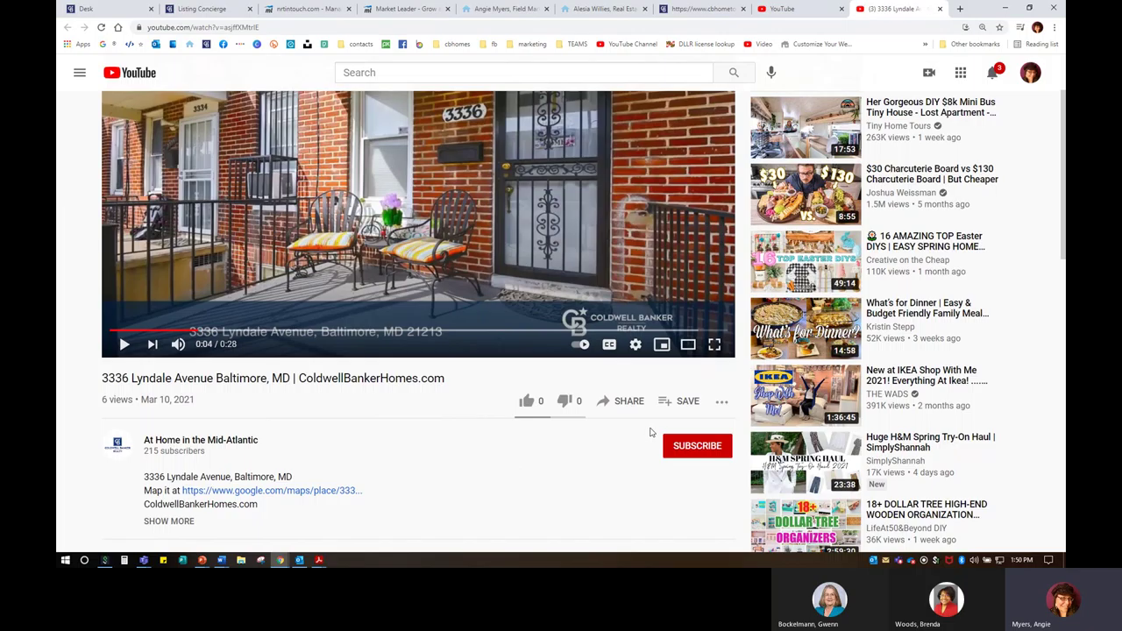
pyautogui.click(626, 402)
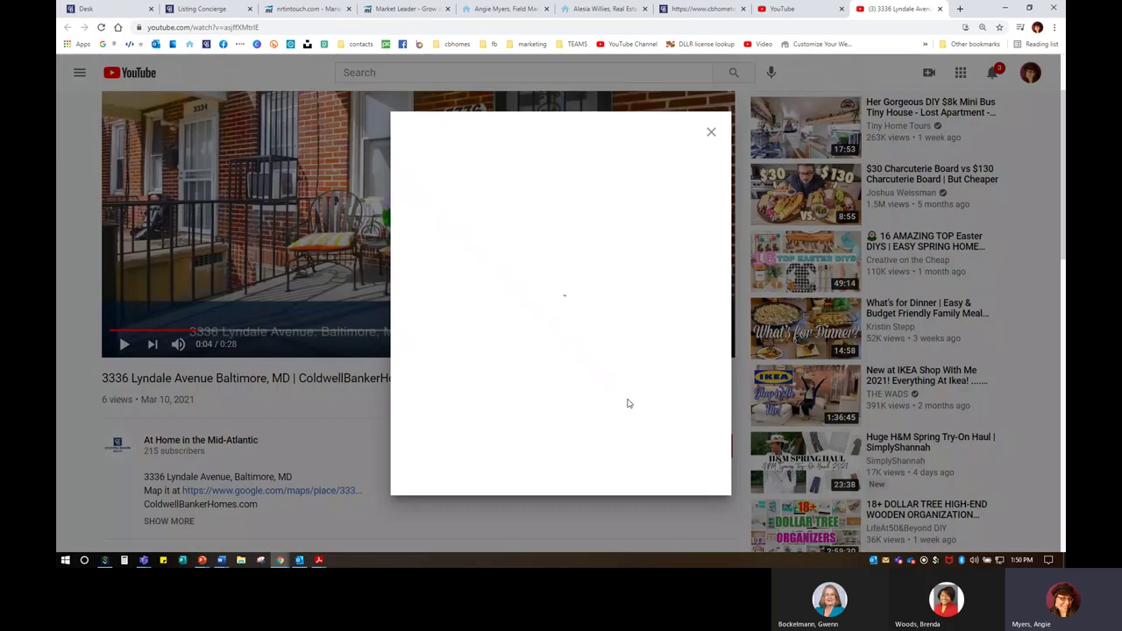
pyautogui.click(428, 259)
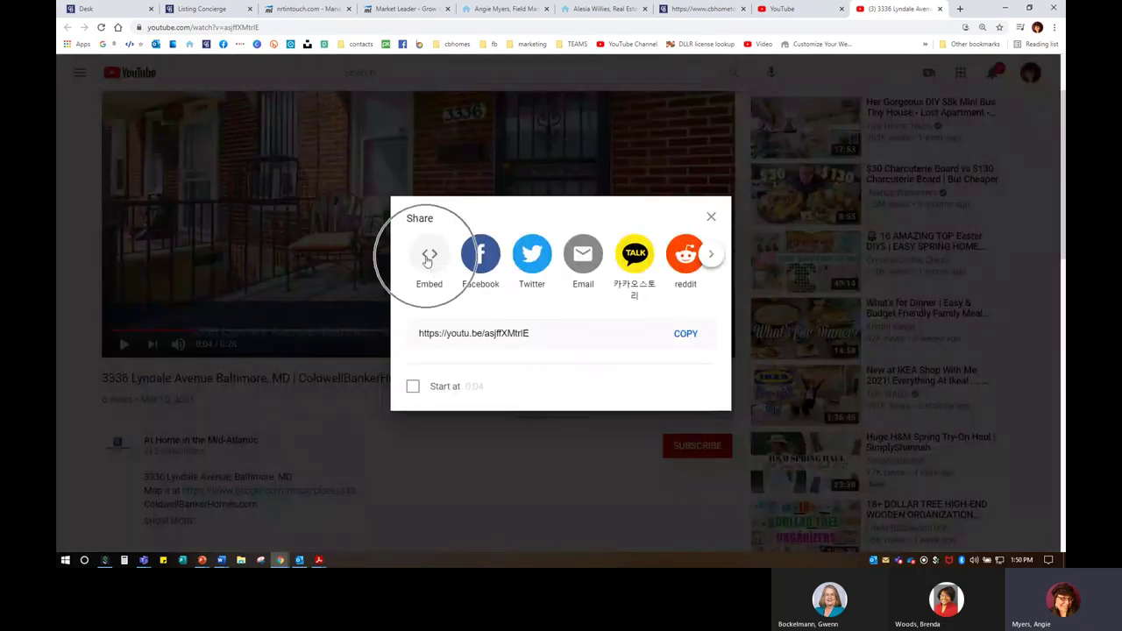
pyautogui.click(427, 260)
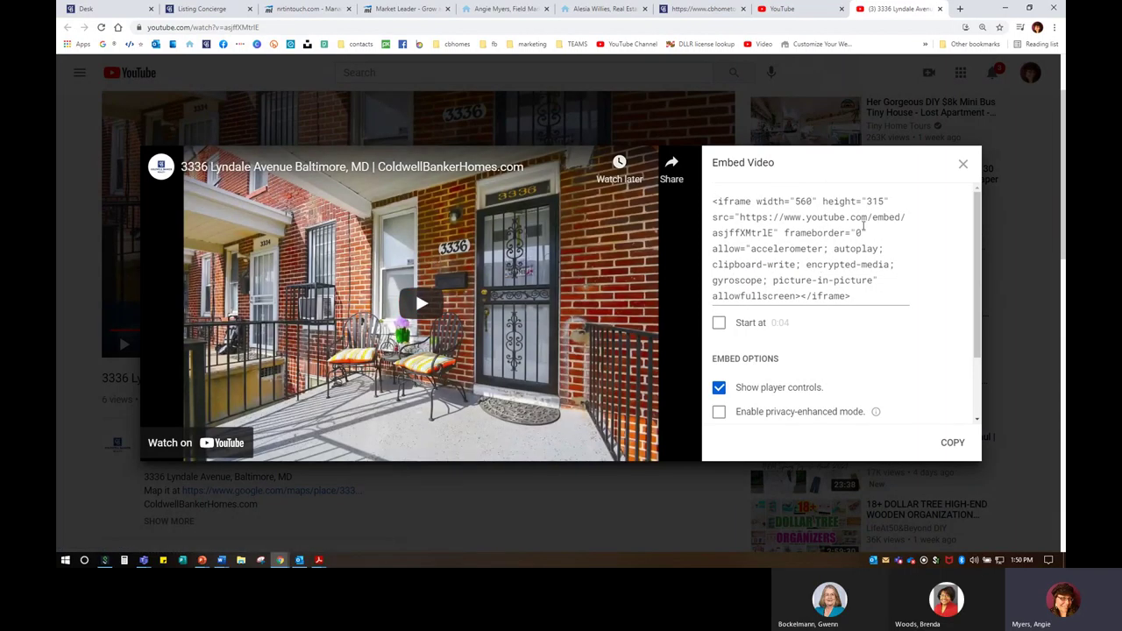
pyautogui.click(956, 445)
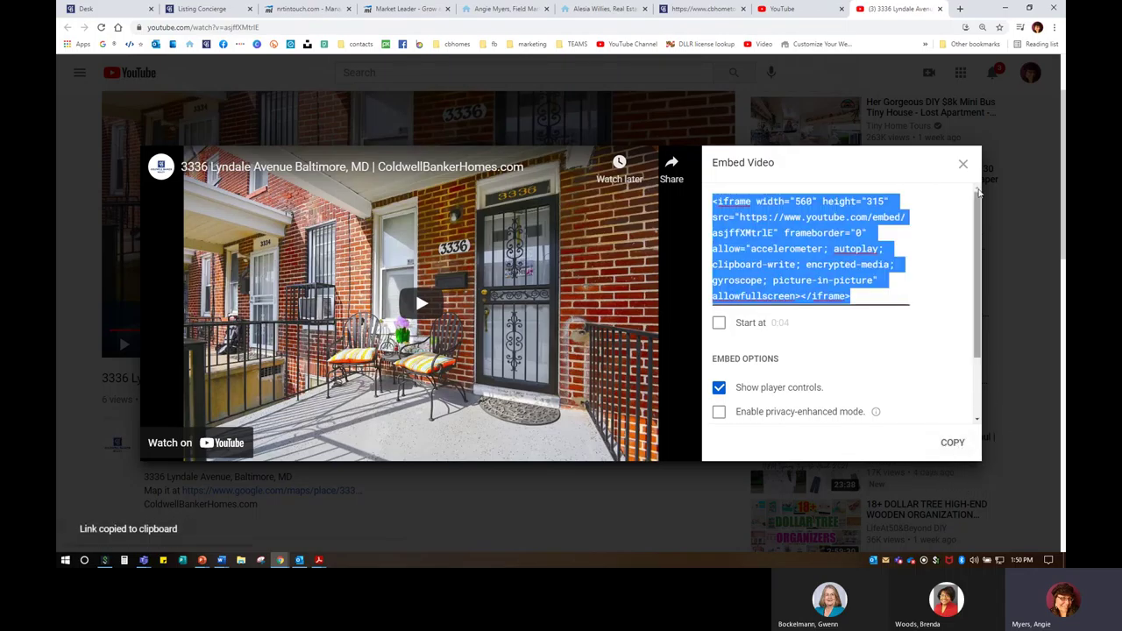
# Step: Copy the embed code a second time and return to the Market Leader editor
pyautogui.click(963, 163)
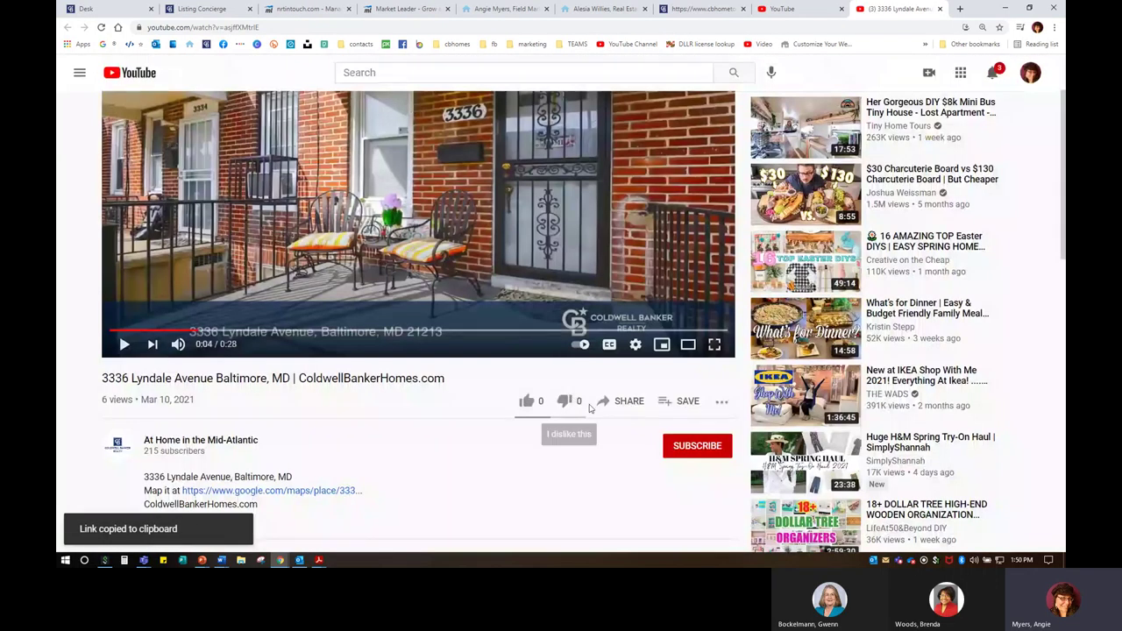
pyautogui.click(629, 402)
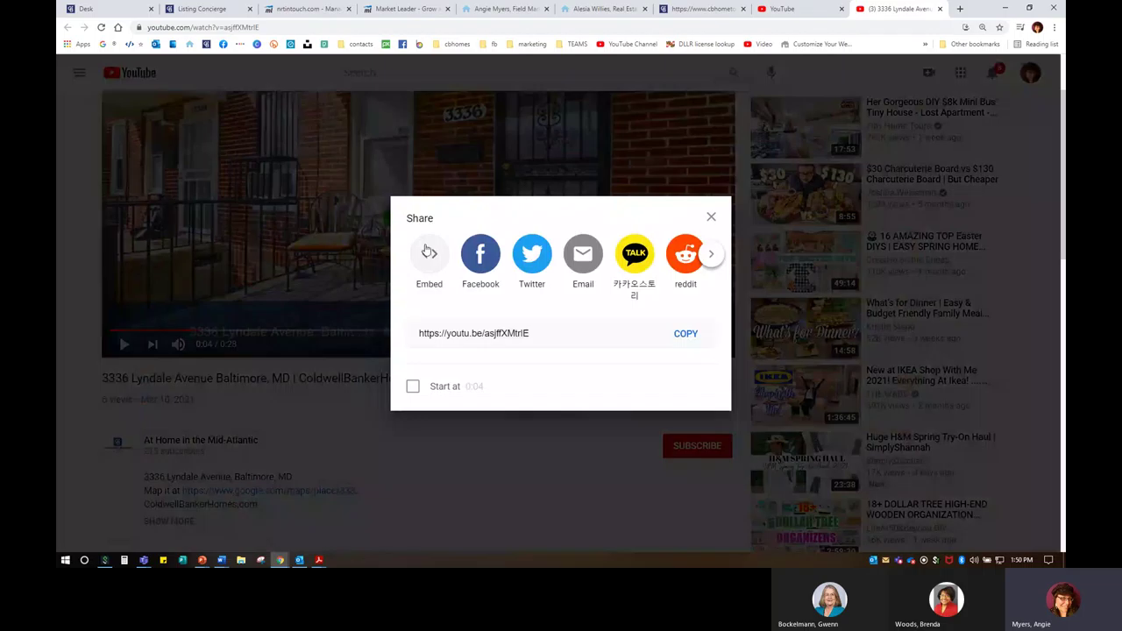
pyautogui.click(426, 249)
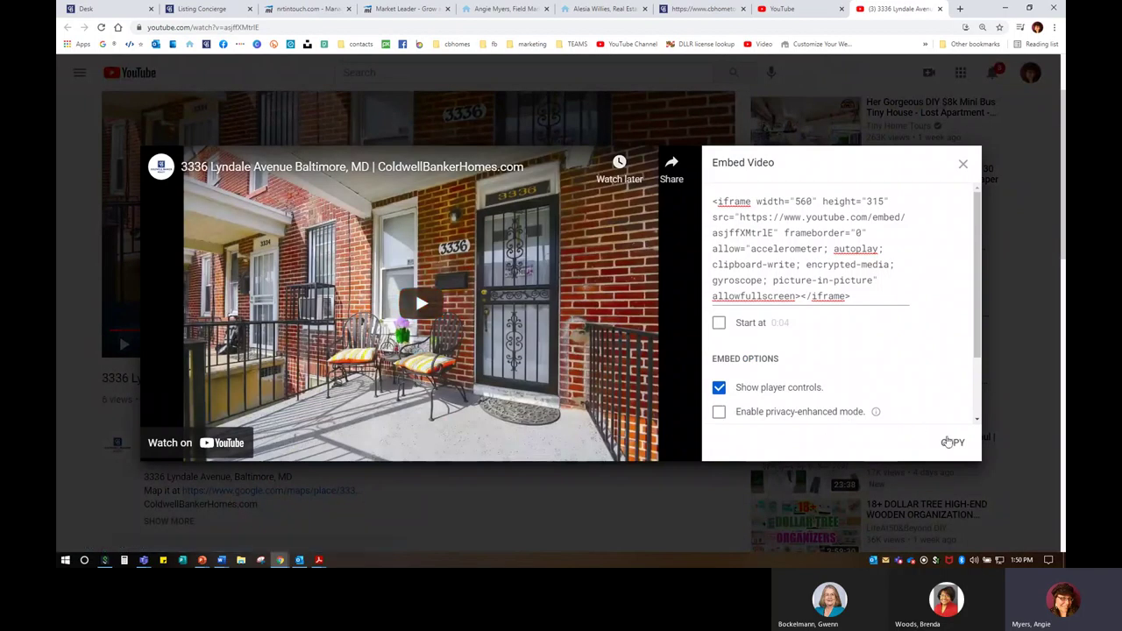
pyautogui.click(950, 443)
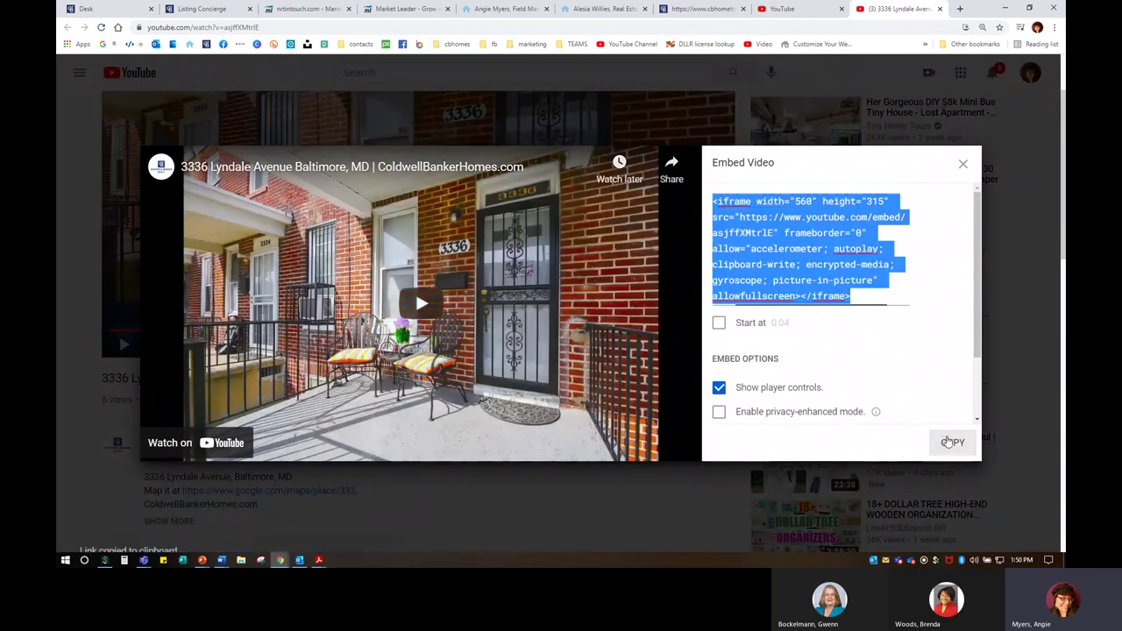
pyautogui.click(398, 11)
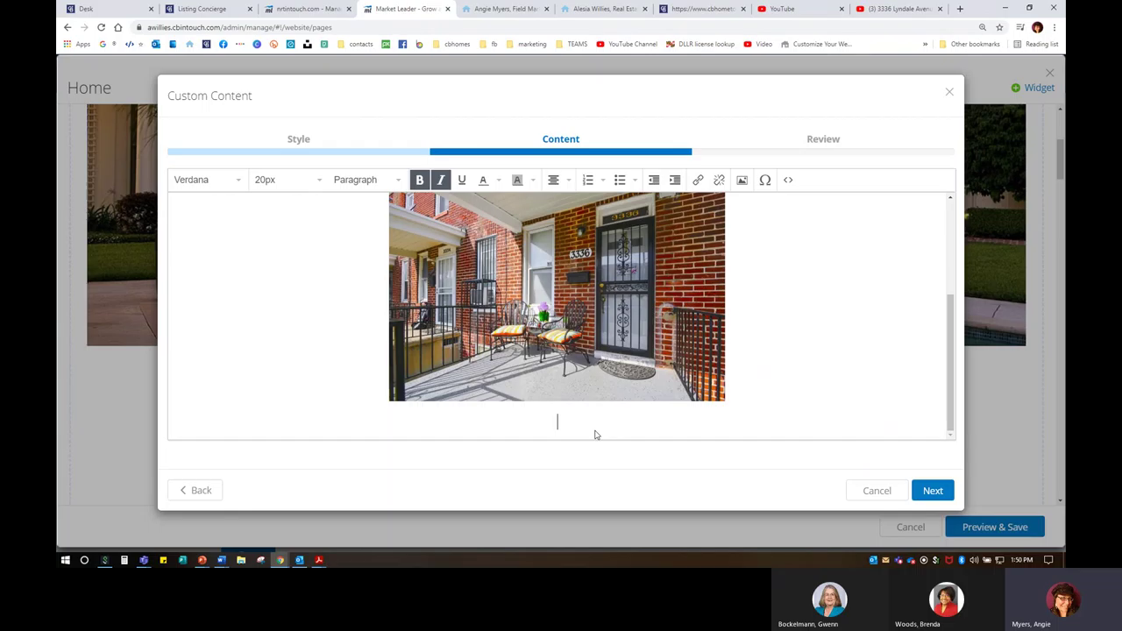
pyautogui.click(788, 179)
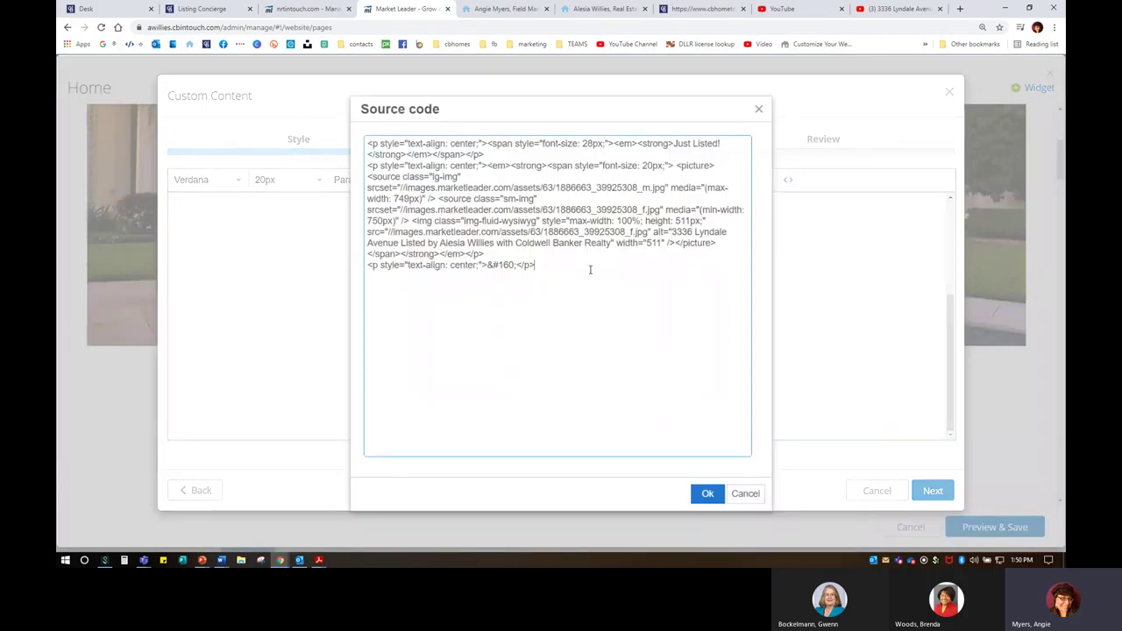
pyautogui.hotkey('ctrl', 'v')
pyautogui.click(706, 493)
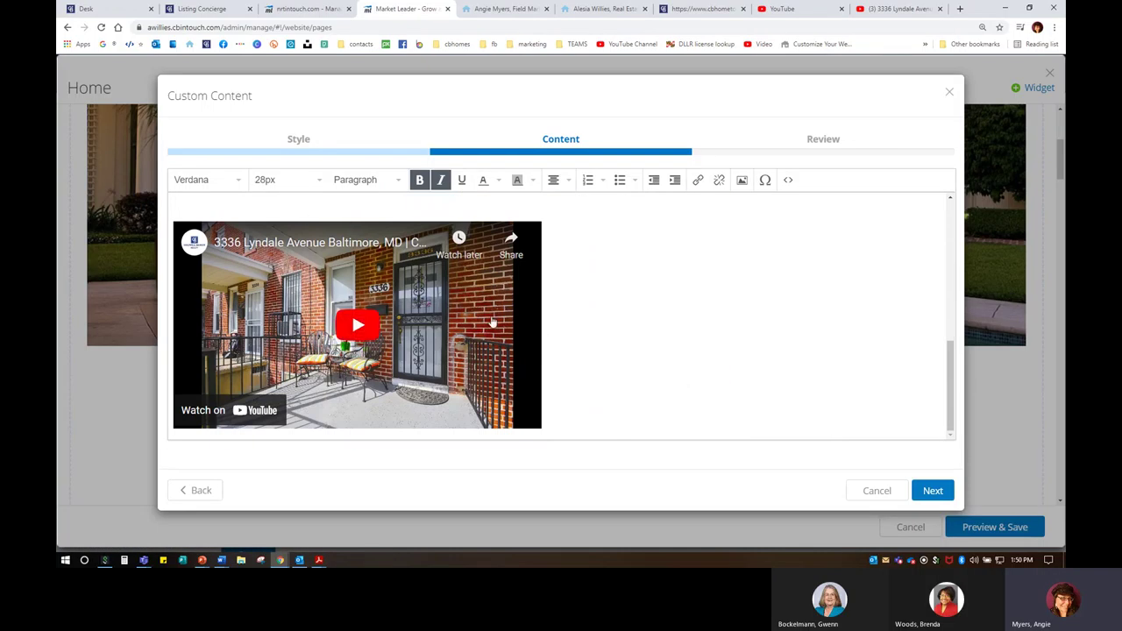
pyautogui.click(616, 342)
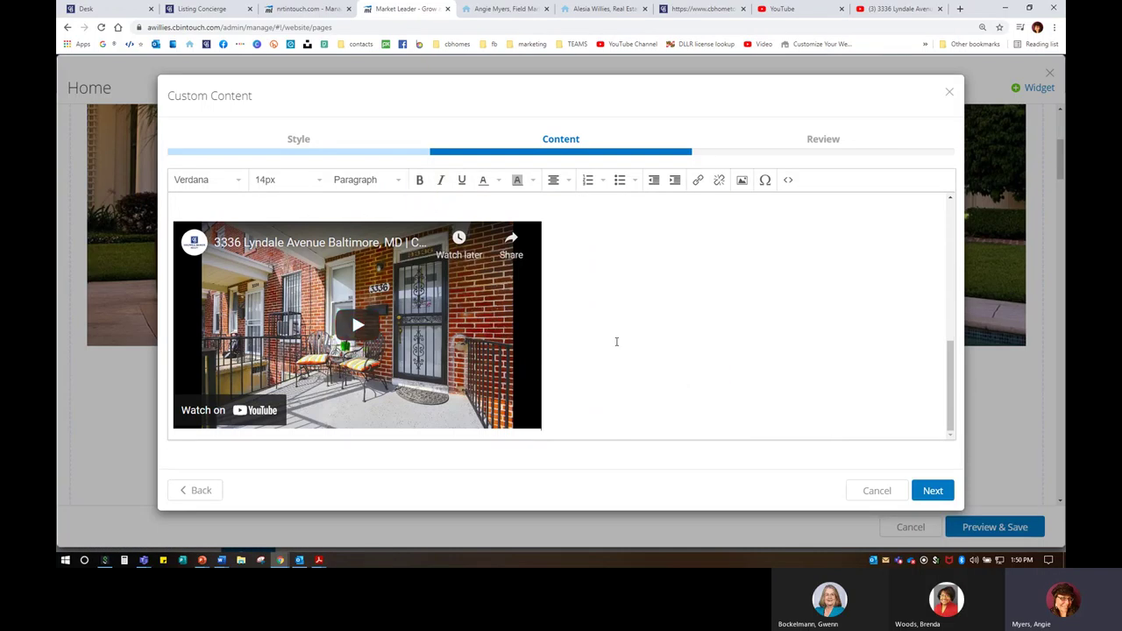
pyautogui.press('BackSpace')
pyautogui.scroll(5, 644, 415)
pyautogui.scroll(-5, 644, 412)
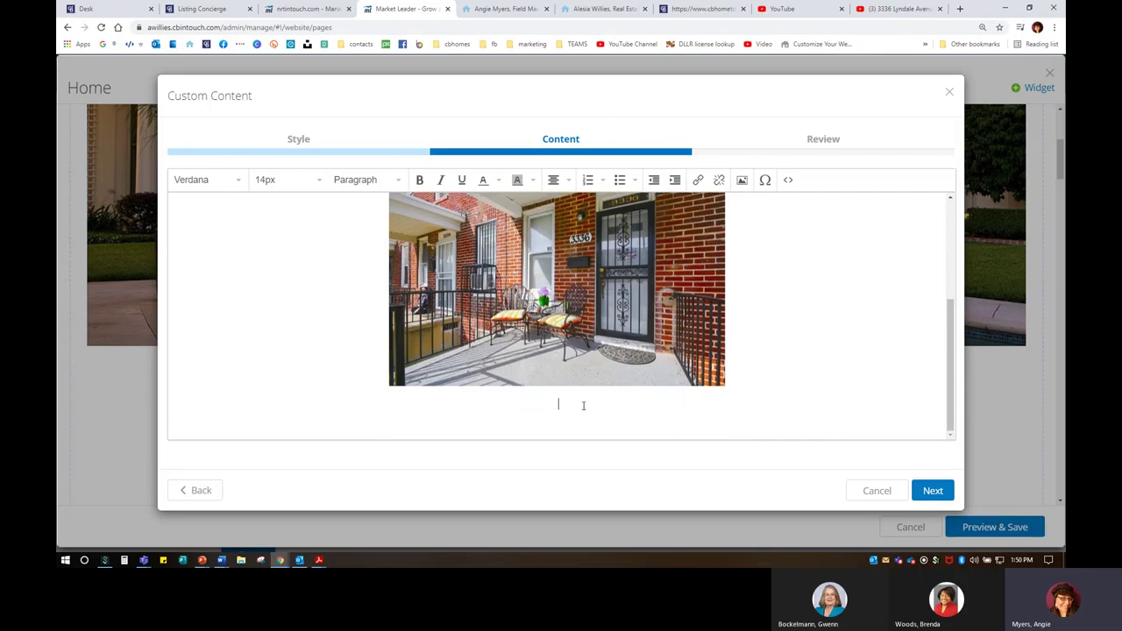
# Step: Type several centred lines of placeholder text below the house photo
pyautogui.write('cfgsdfdsfasdfasdfsdafasd')
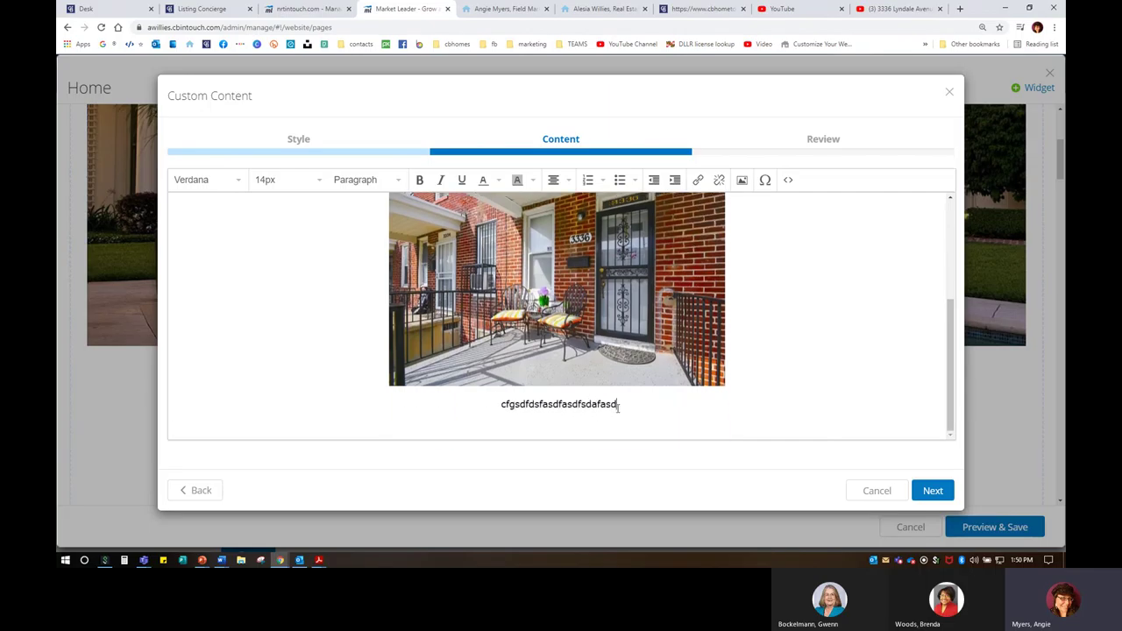
pyautogui.write('sdFsdf')
pyautogui.press('Return')
pyautogui.write('sdf')
pyautogui.press('Return')
pyautogui.write('sdfsdaf')
pyautogui.press('Return')
pyautogui.write('asdfsd')
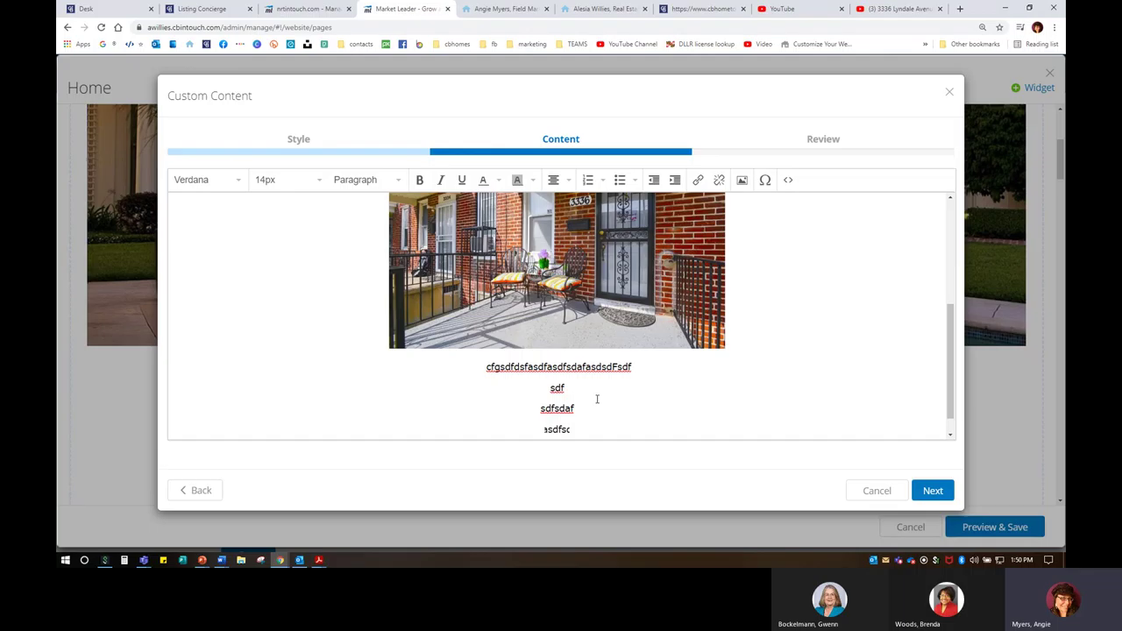
pyautogui.write('f asdfasdfdsafsd')
pyautogui.press('Return')
pyautogui.write('fsadfasf')
pyautogui.press('Return')
pyautogui.write('asdfafasdfasdf')
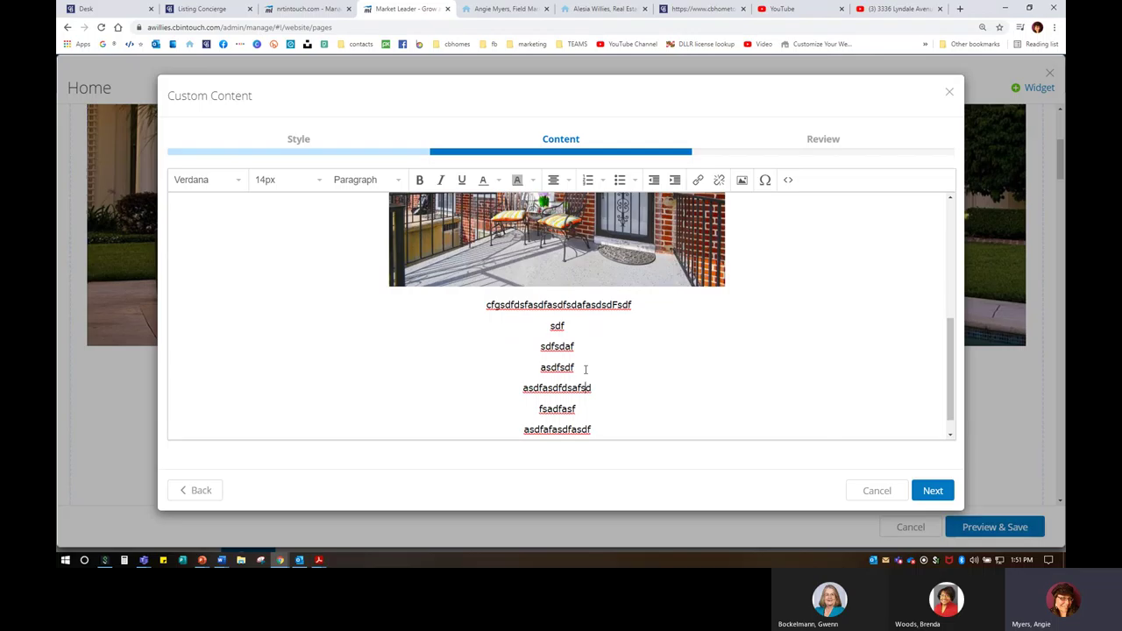
# Step: Add a row of A's after the fourth line and view the content's HTML source
pyautogui.click(586, 369)
pyautogui.press('Return')
pyautogui.press('Return')
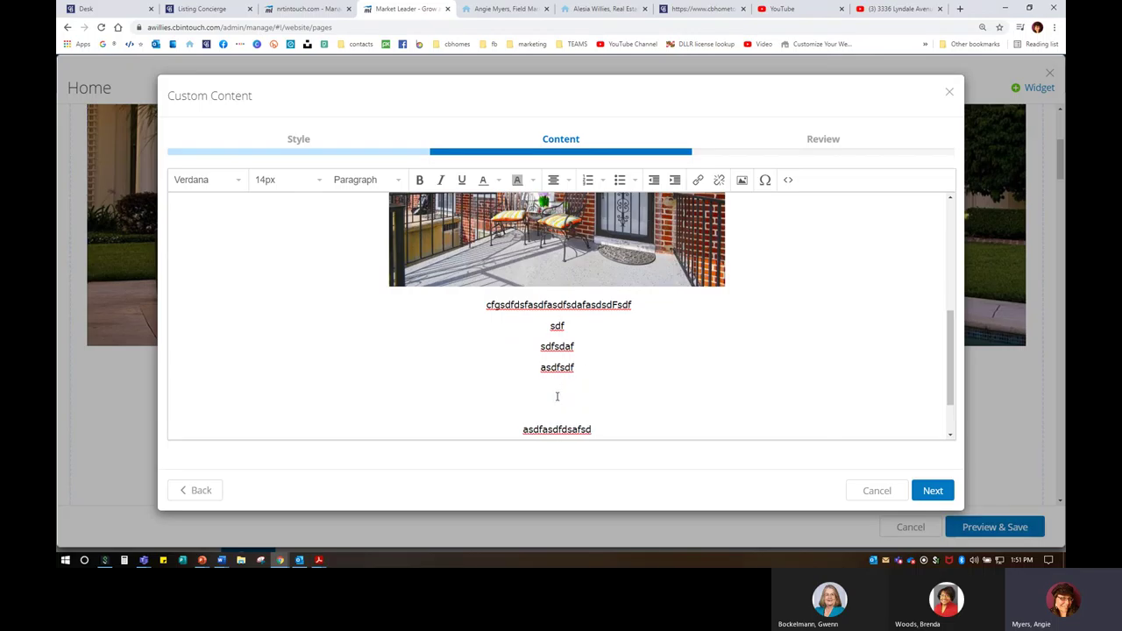
pyautogui.write('AAAAAAAAAAAAAAAAAAAAAAAAA')
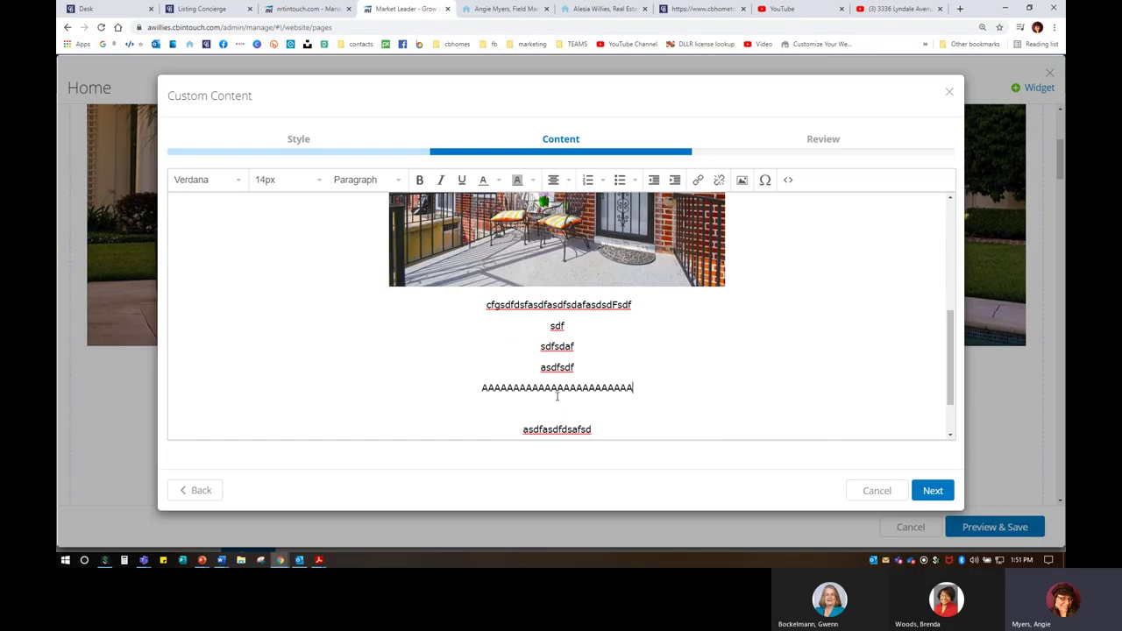
pyautogui.write('AAAAAAAAAAAAAAAAAAAAAAAAAA')
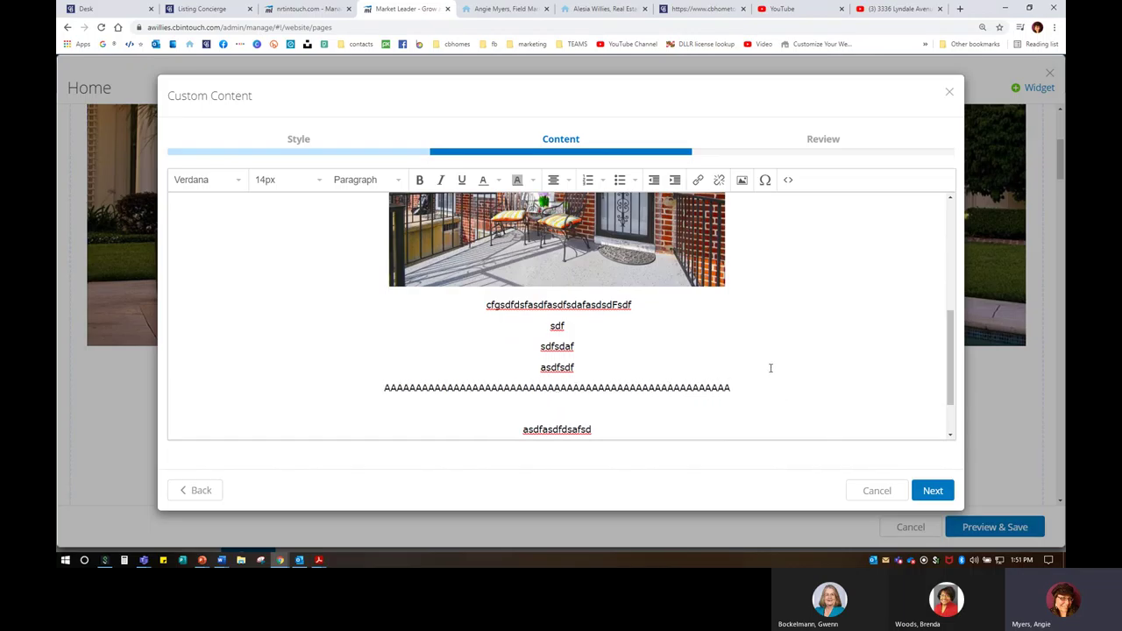
pyautogui.click(788, 179)
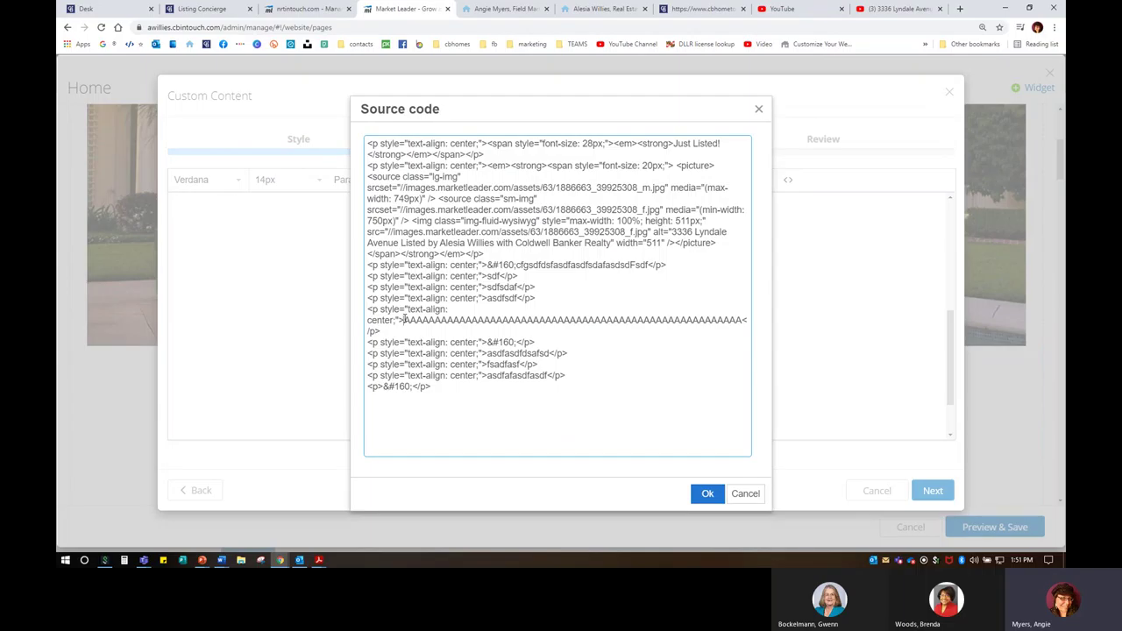
# Step: Paste the YouTube iframe into the source code, apply it, and delete the row of A's
pyautogui.rightClick(404, 320)
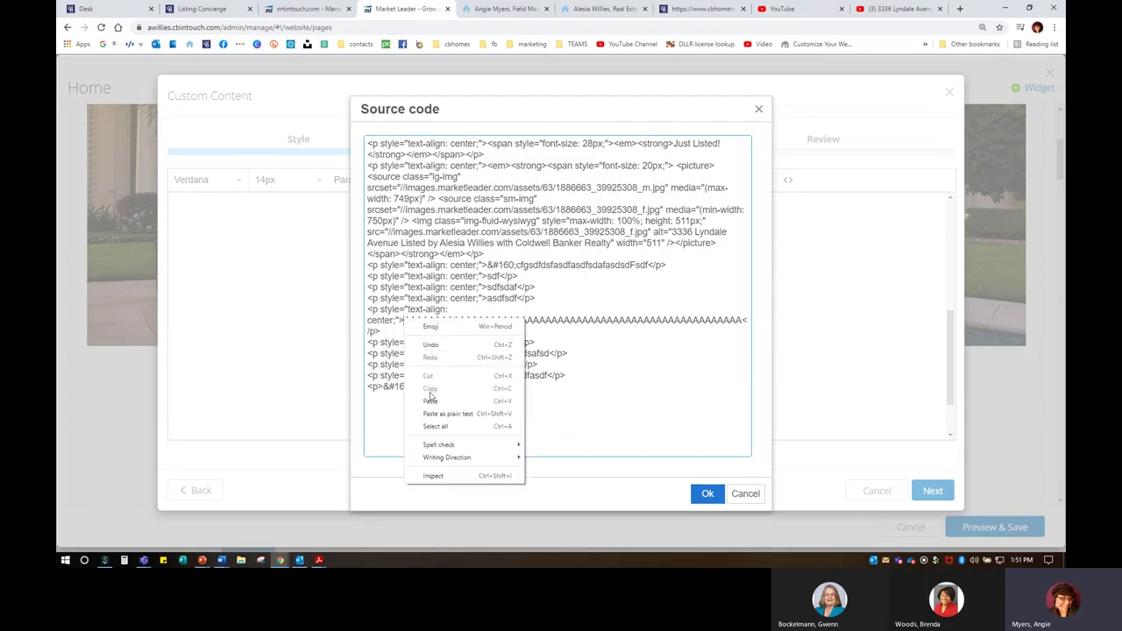
pyautogui.click(431, 401)
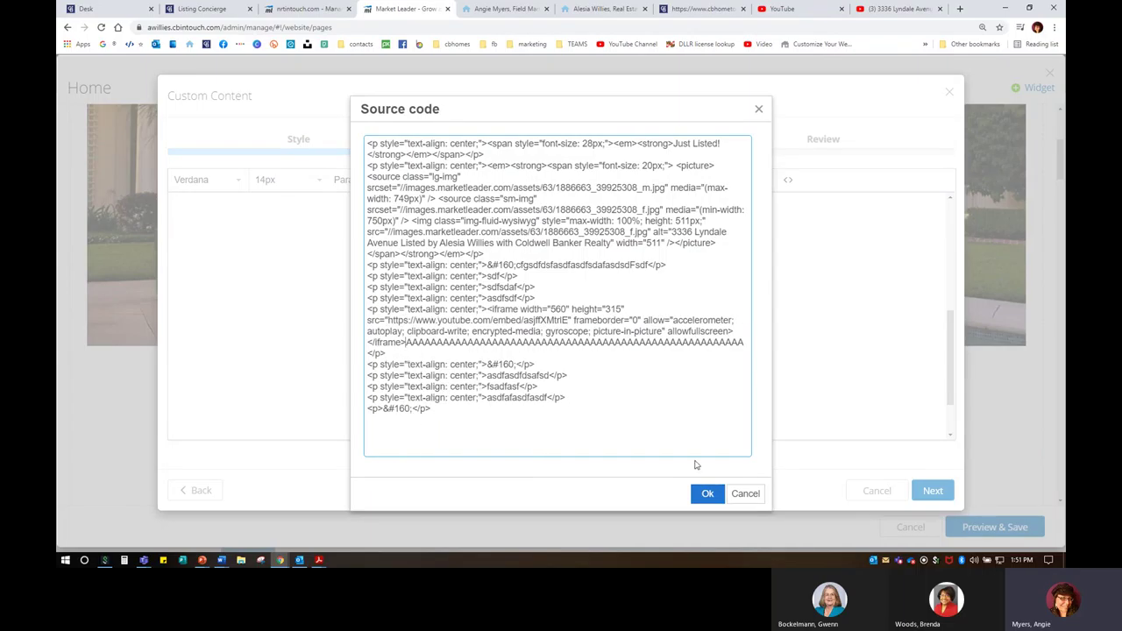
pyautogui.click(707, 494)
pyautogui.scroll(-3, 623, 349)
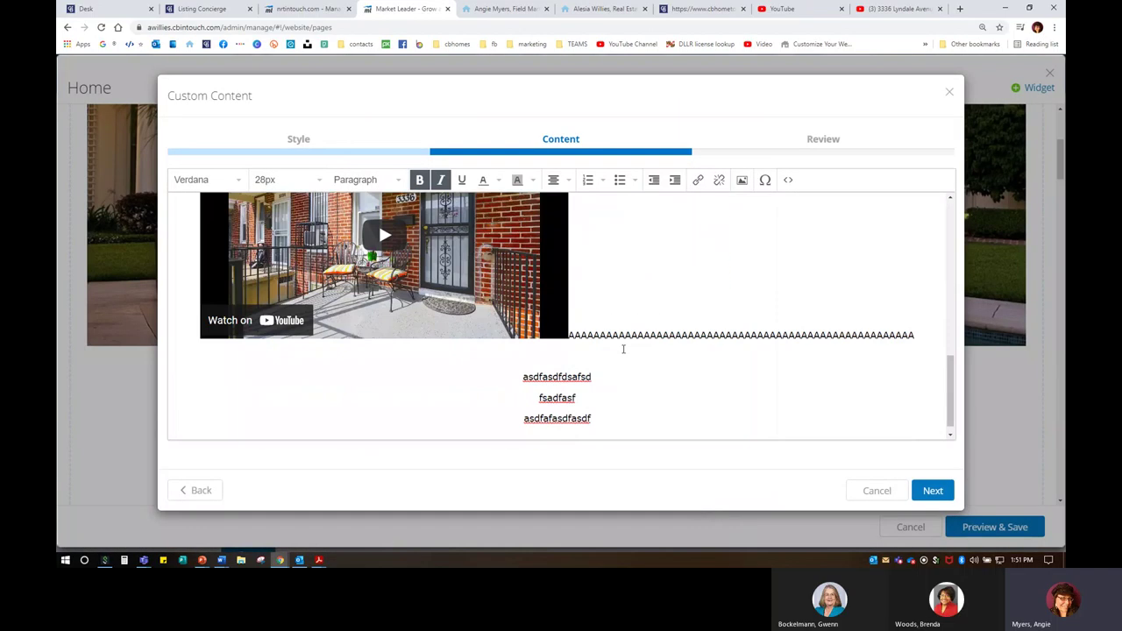
pyautogui.moveTo(571, 322); pyautogui.dragTo(911, 322)
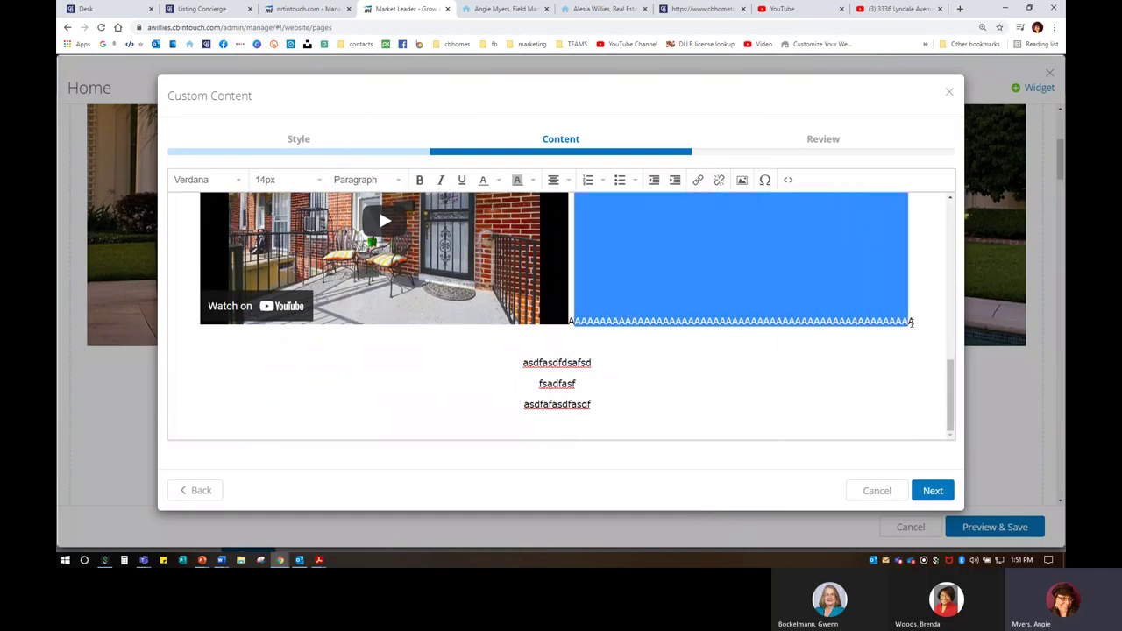
pyautogui.press('BackSpace')
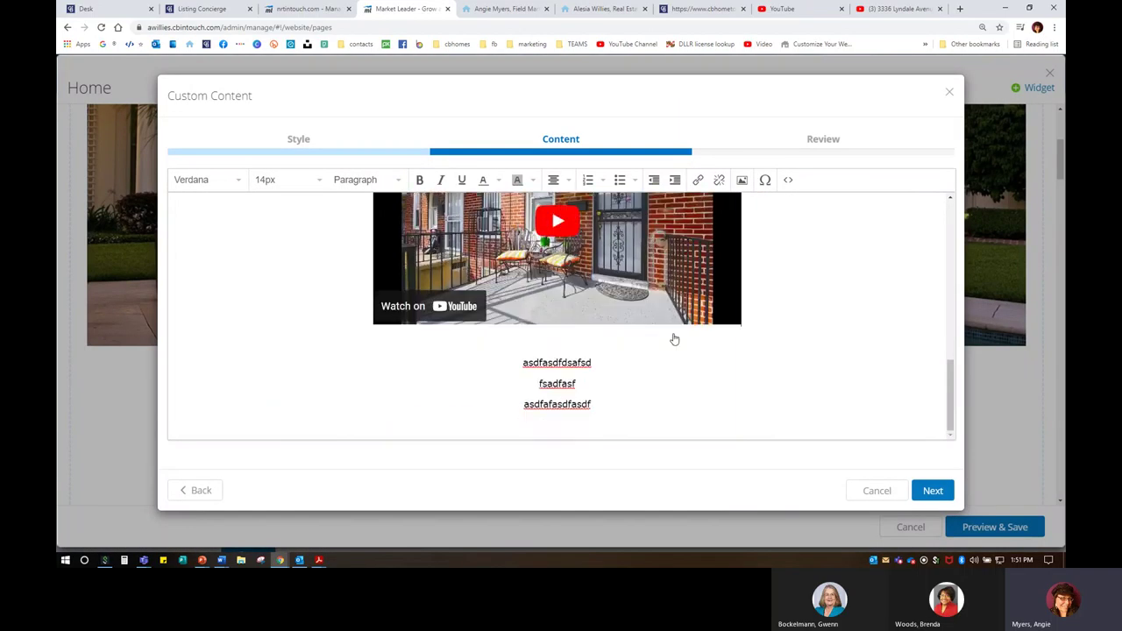
# Step: Delete the placeholder lines above and below the embedded video
pyautogui.scroll(5, 573, 401)
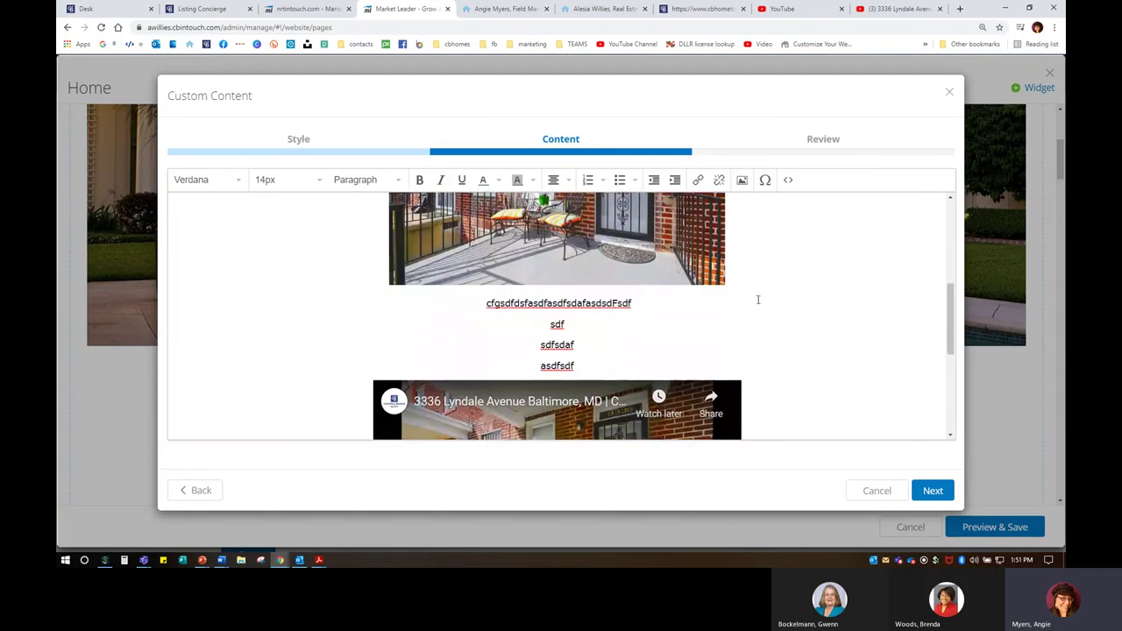
pyautogui.scroll(-3, 573, 325)
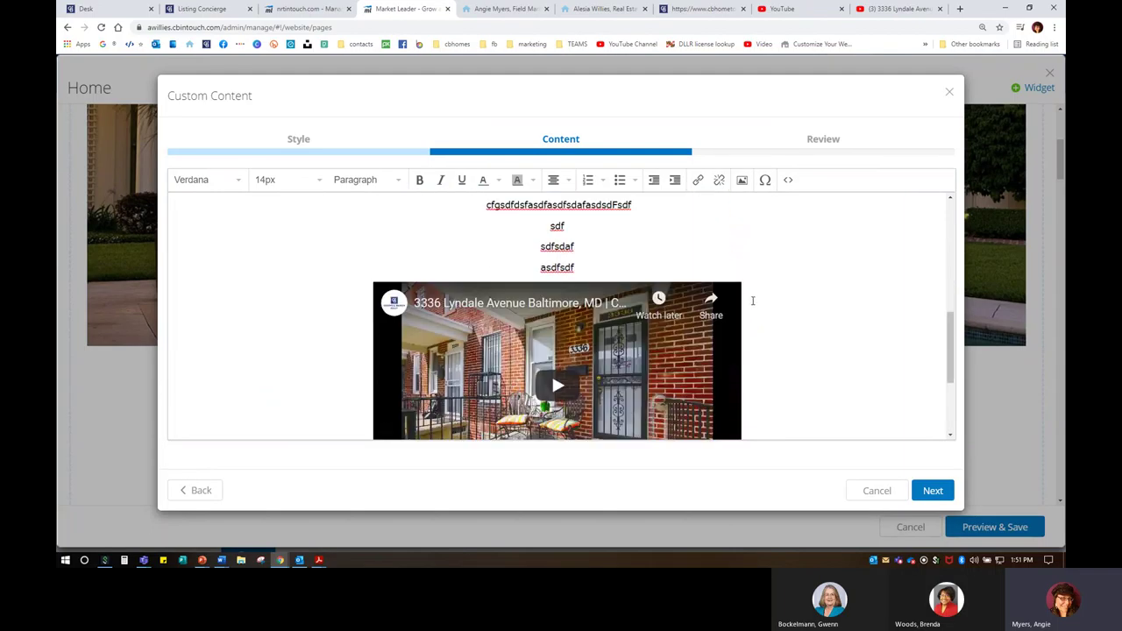
pyautogui.scroll(1, 629, 334)
pyautogui.scroll(1, 630, 334)
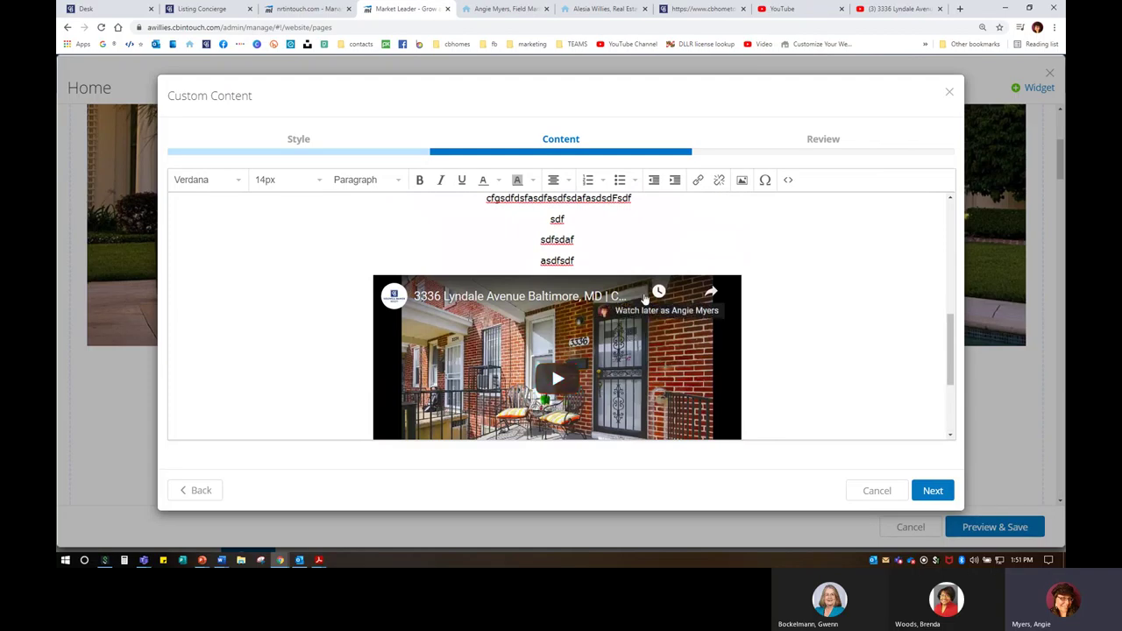
pyautogui.scroll(-3, 761, 381)
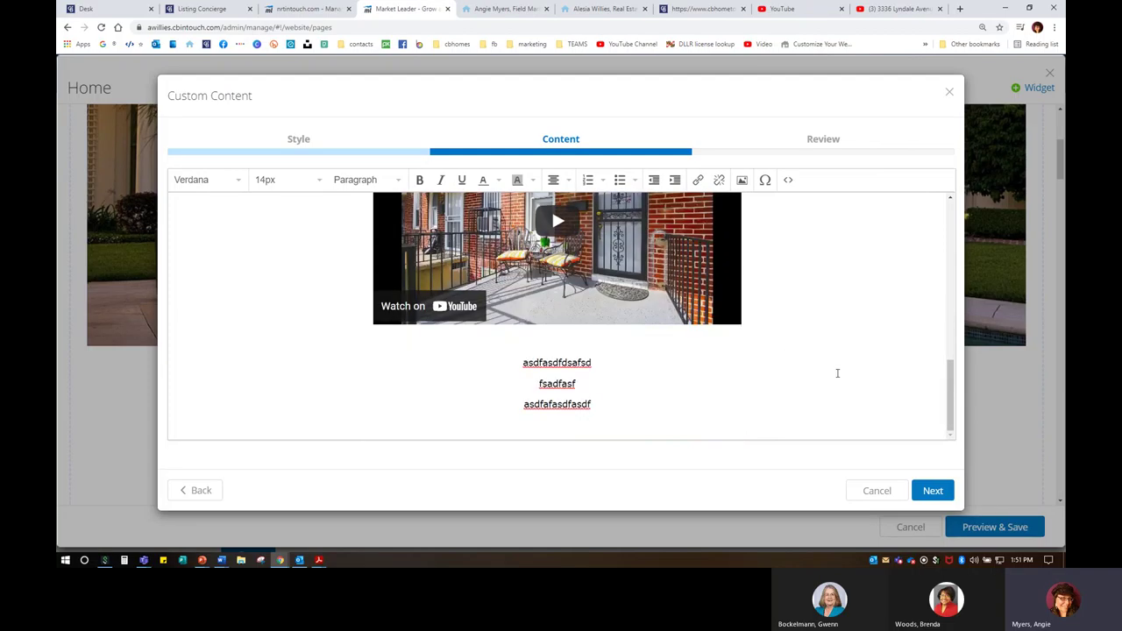
pyautogui.moveTo(534, 352); pyautogui.dragTo(629, 404)
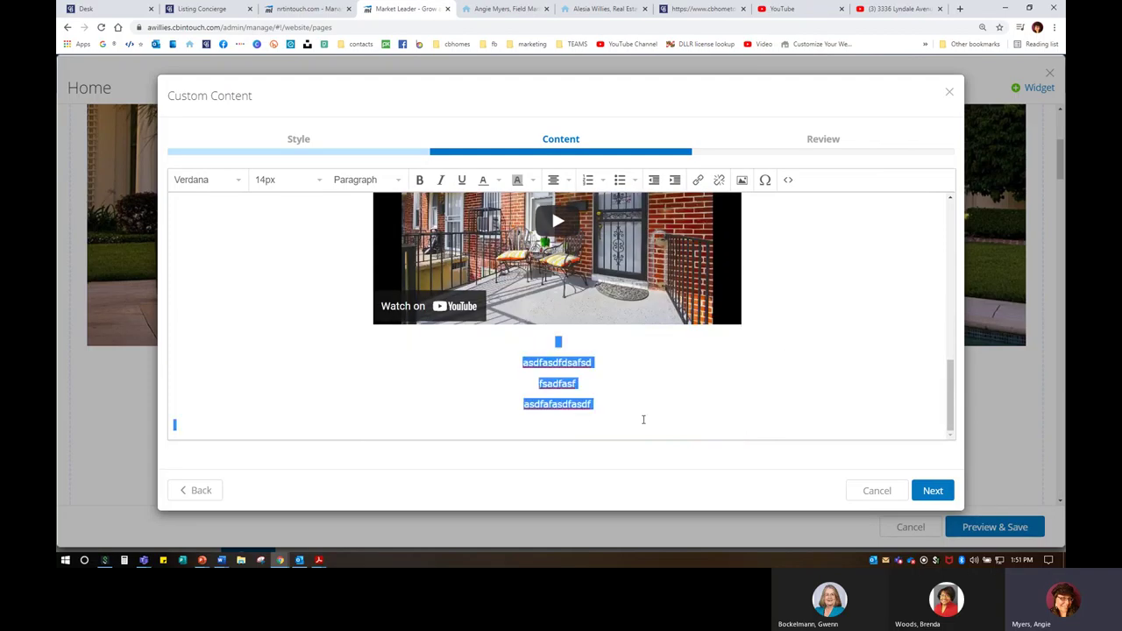
pyautogui.press('BackSpace')
pyautogui.scroll(2, 602, 414)
pyautogui.moveTo(577, 412); pyautogui.dragTo(482, 354)
pyautogui.press('BackSpace')
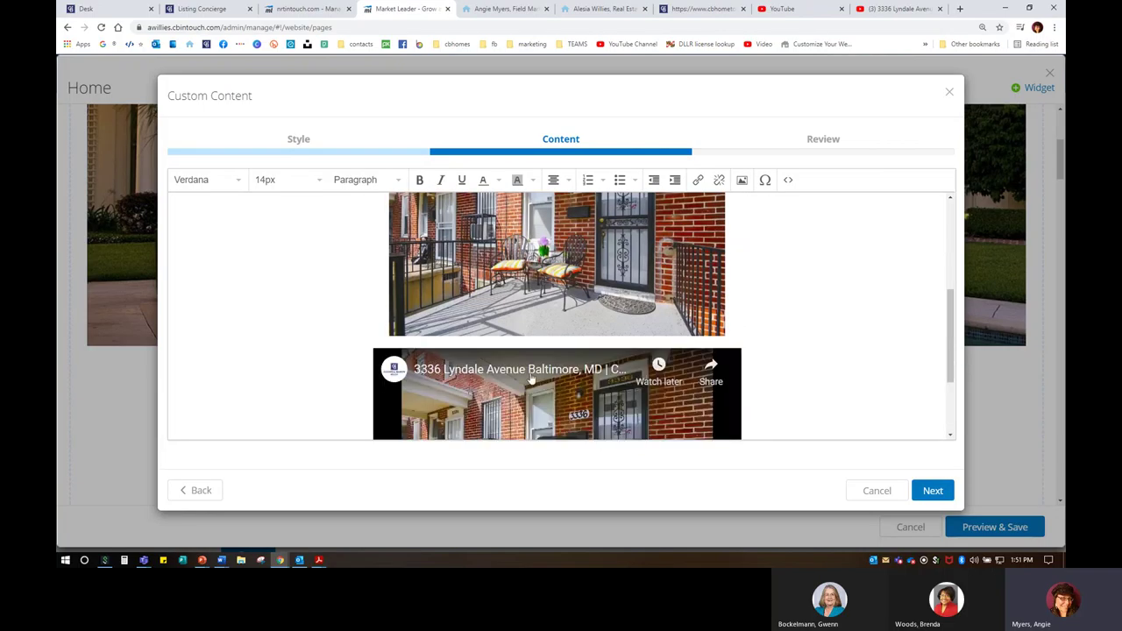
pyautogui.click(757, 297)
# Step: Add the caption 'Discover the details here!' below the photo and close both YouTube tabs
pyautogui.press('Return')
pyautogui.press('Return')
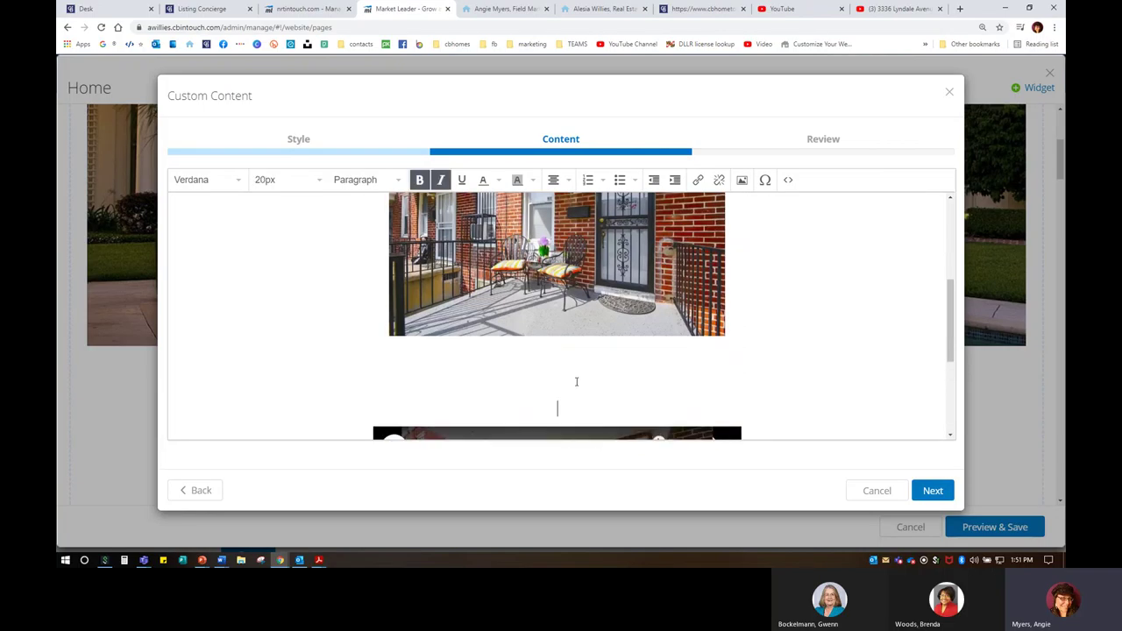
pyautogui.write('Discover the details here!')
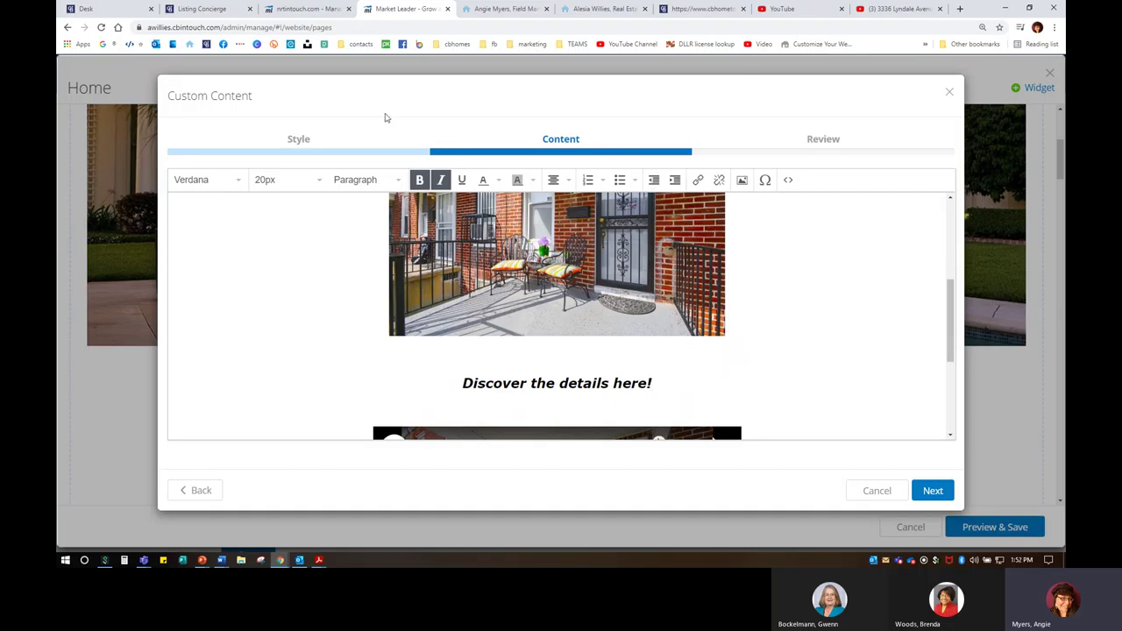
pyautogui.click(940, 8)
pyautogui.click(940, 9)
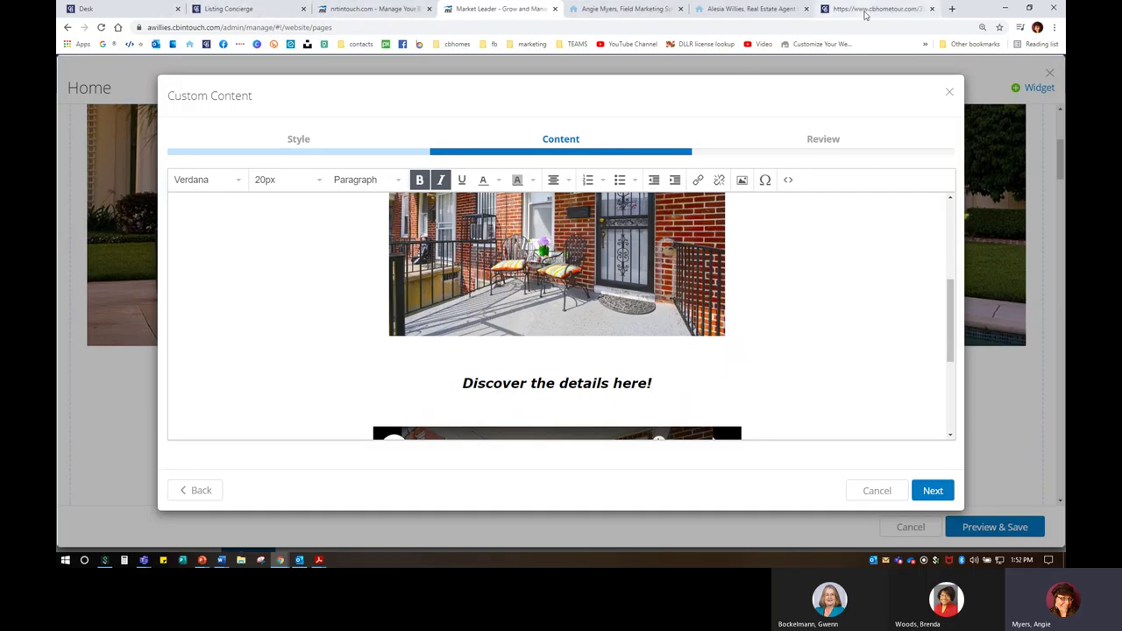
# Step: Copy the web address of the listing's home tour page
pyautogui.click(863, 11)
pyautogui.click(243, 27)
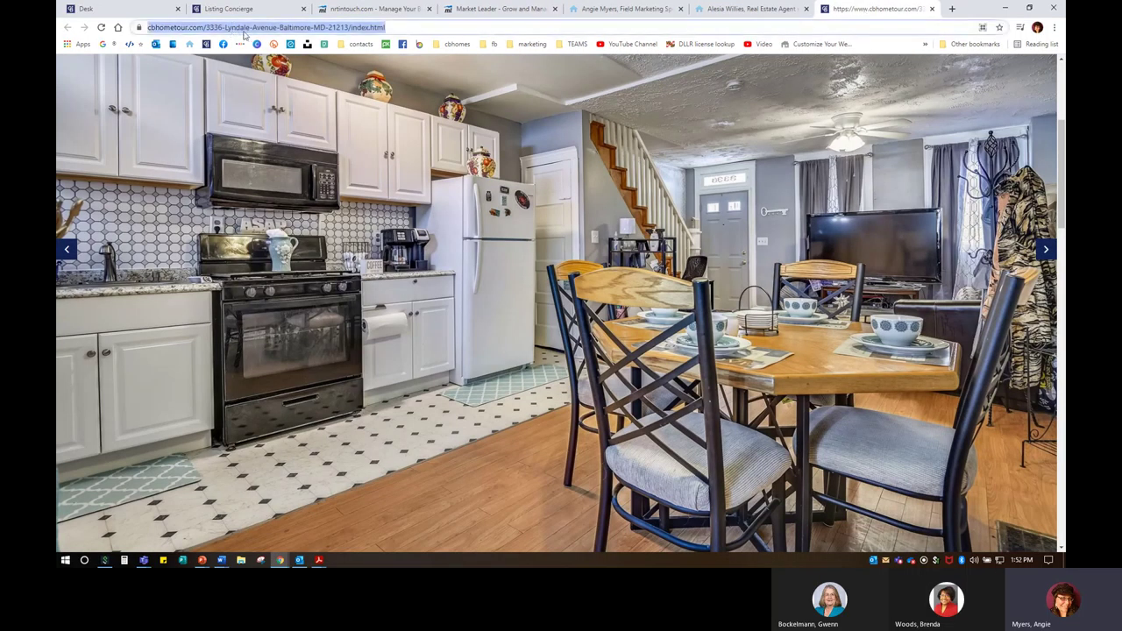
pyautogui.rightClick(244, 28)
pyautogui.click(263, 91)
# Step: Copy the property website URL from Order Management > Website, then close that tab
pyautogui.click(261, 9)
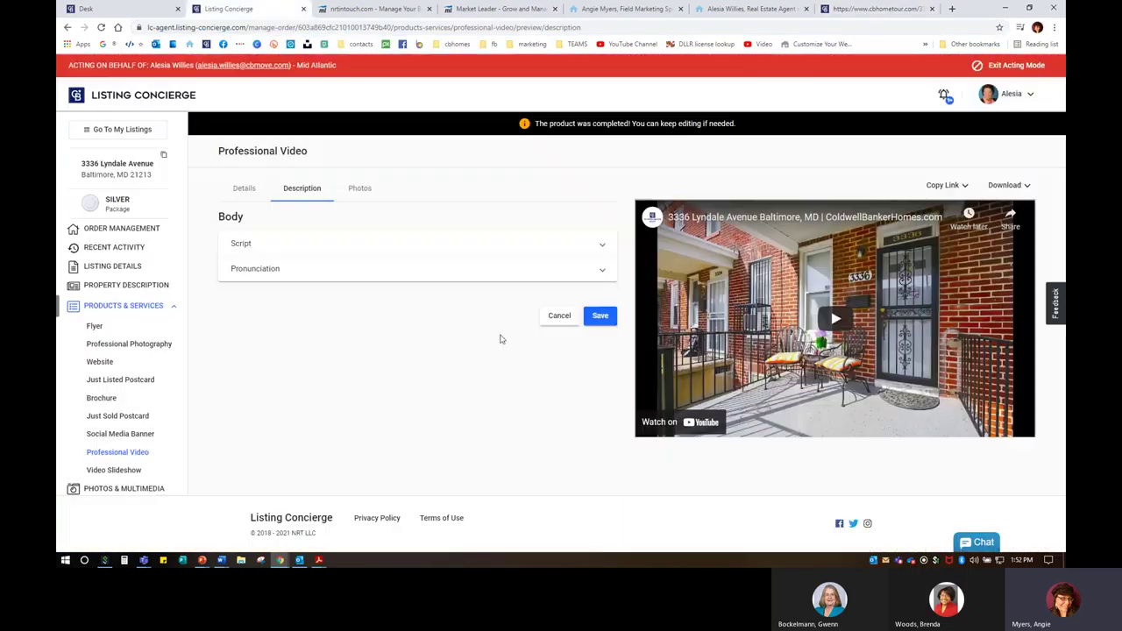
pyautogui.click(118, 229)
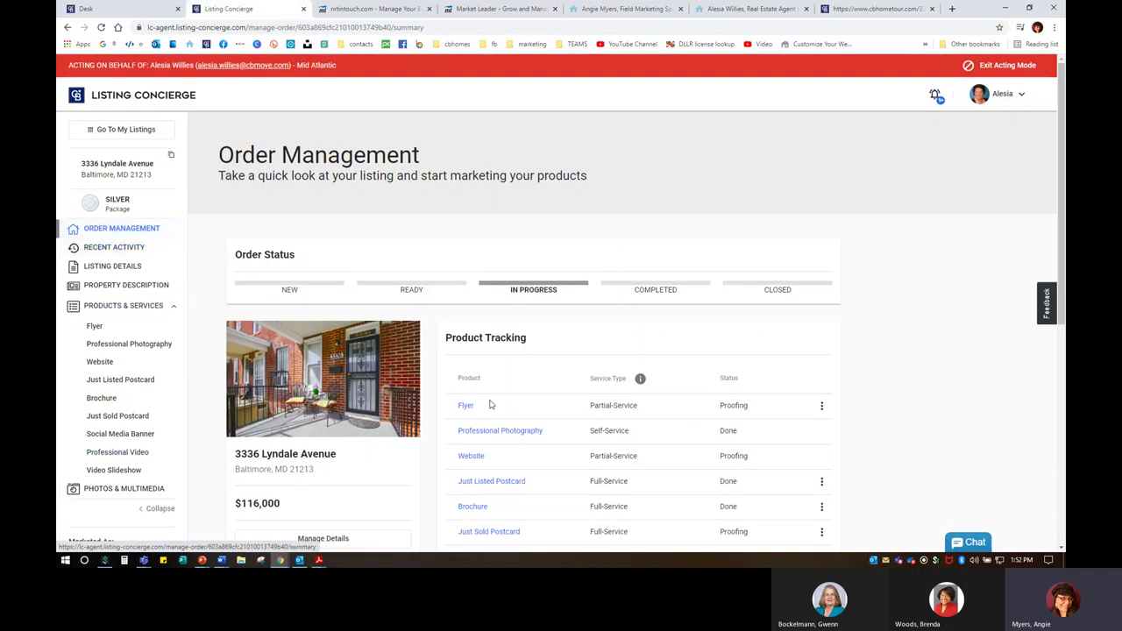
pyautogui.scroll(-3, 488, 408)
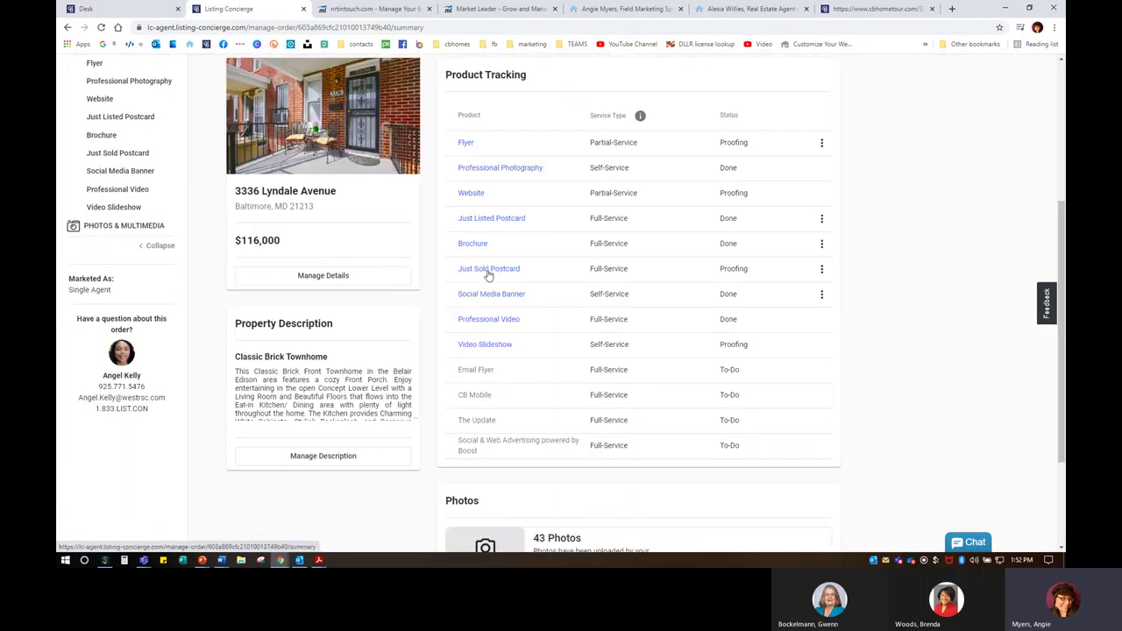
pyautogui.click(474, 195)
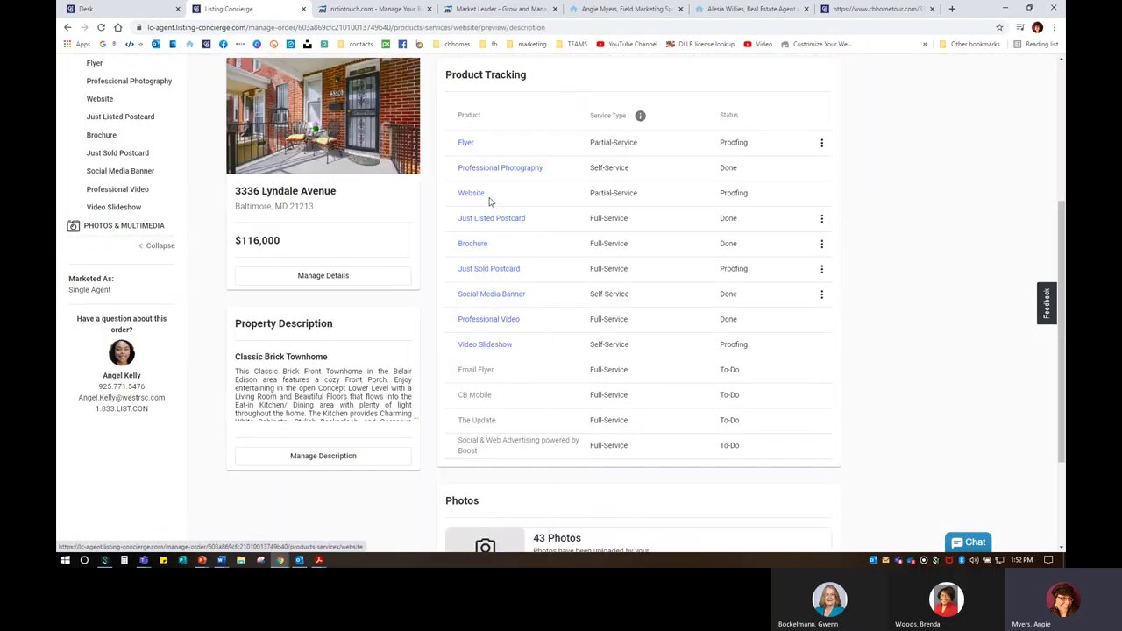
pyautogui.click(1006, 126)
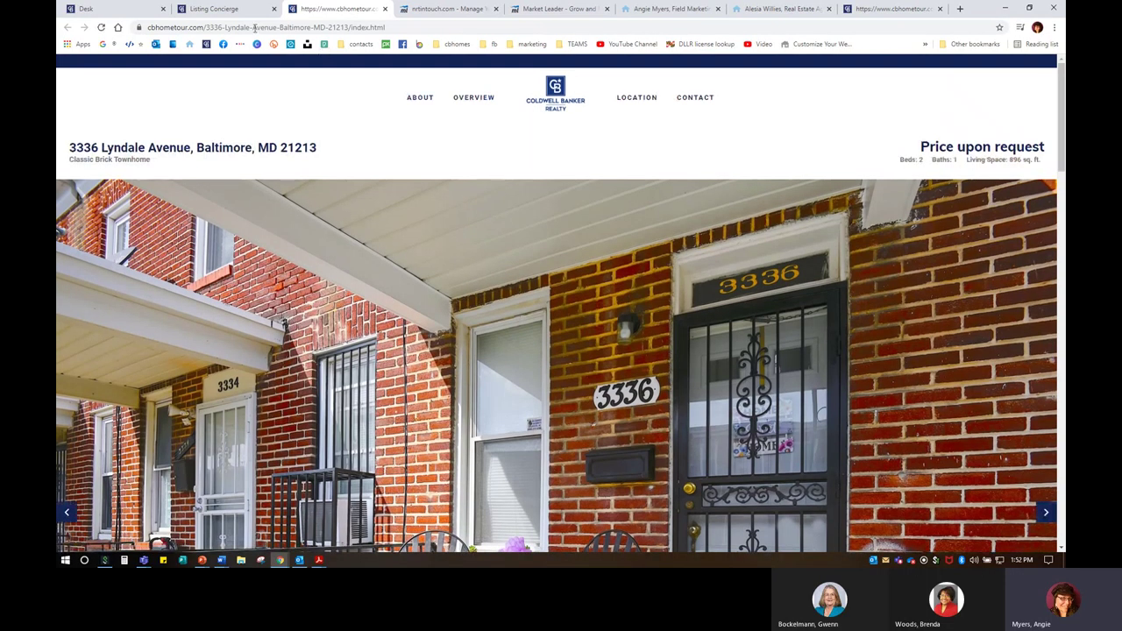
pyautogui.click(251, 28)
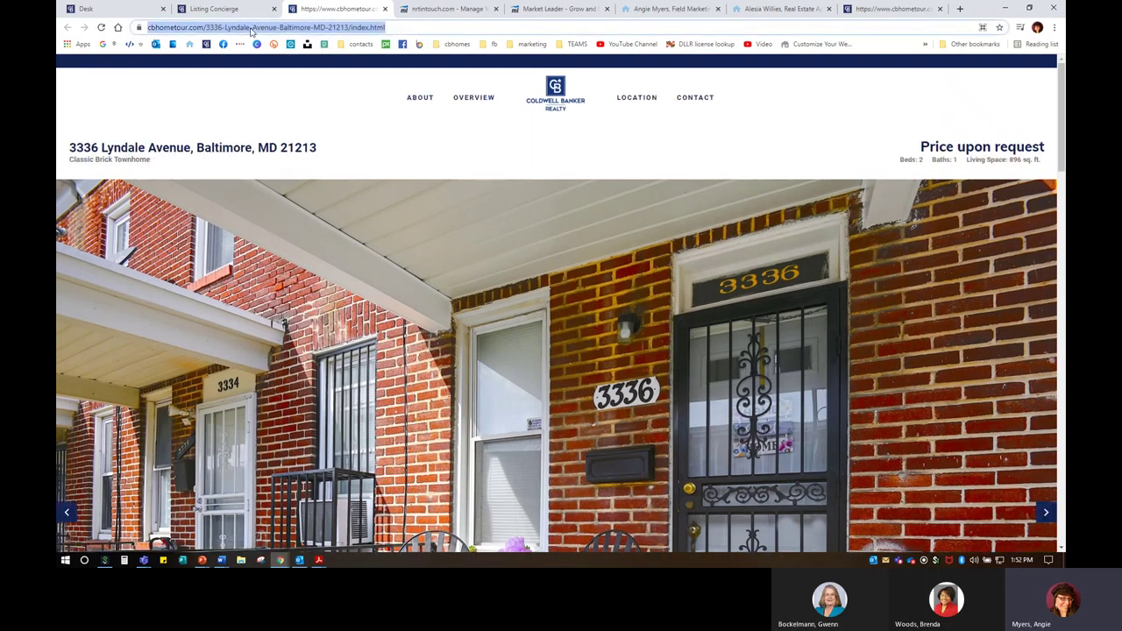
pyautogui.rightClick(251, 28)
pyautogui.click(293, 81)
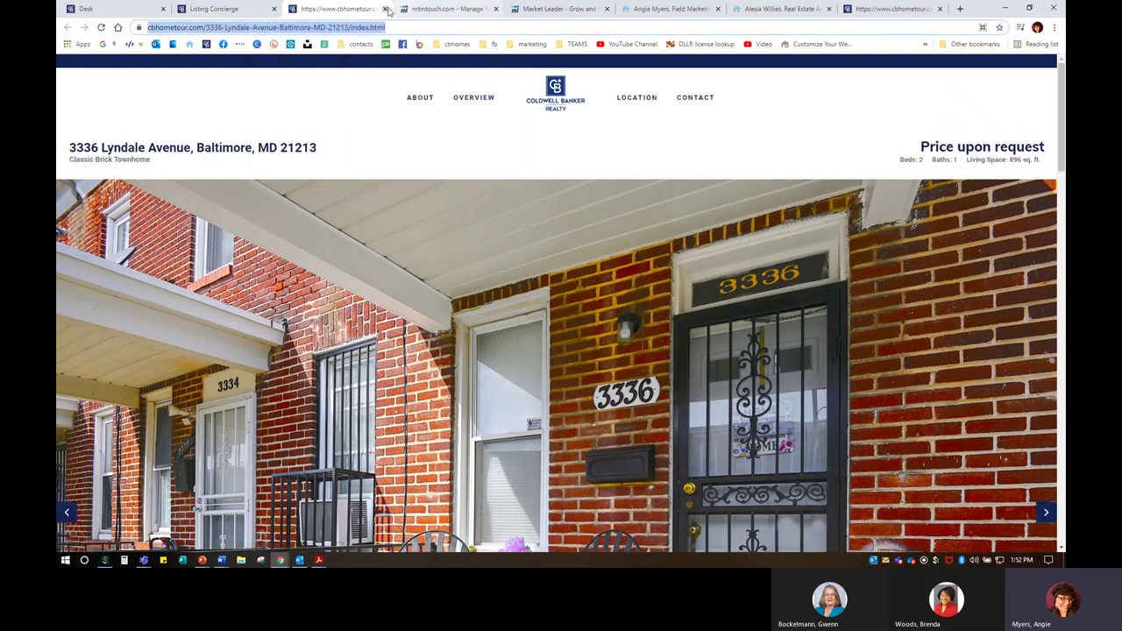
pyautogui.click(386, 9)
pyautogui.click(388, 11)
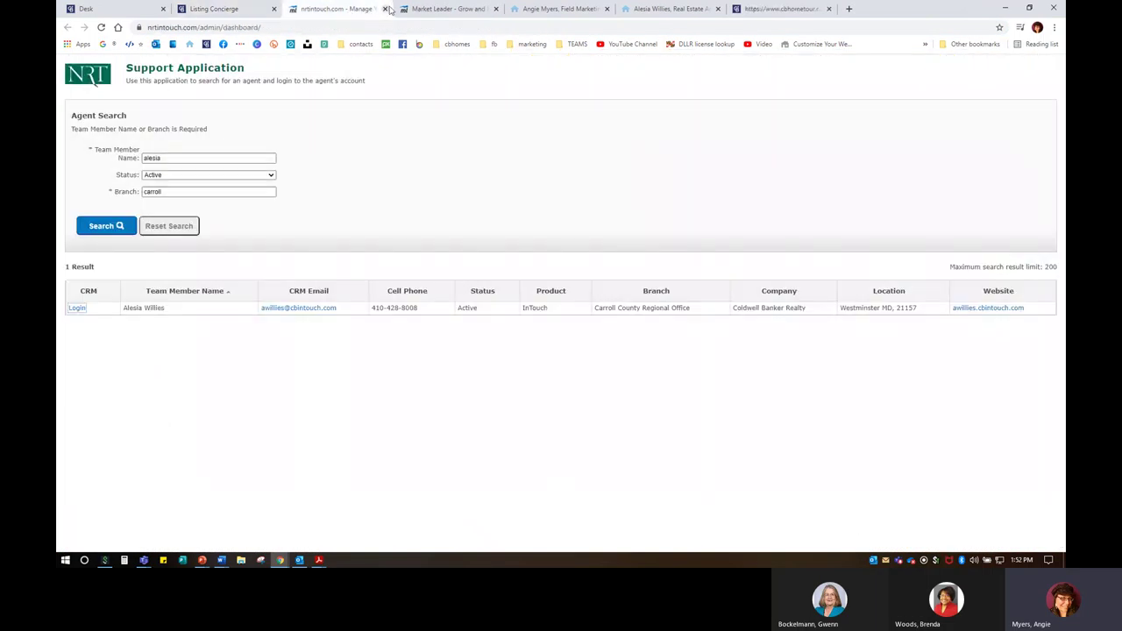
pyautogui.click(429, 9)
# Step: Link the caption to the pasted property website address, opening in a new window
pyautogui.moveTo(674, 381); pyautogui.dragTo(445, 371)
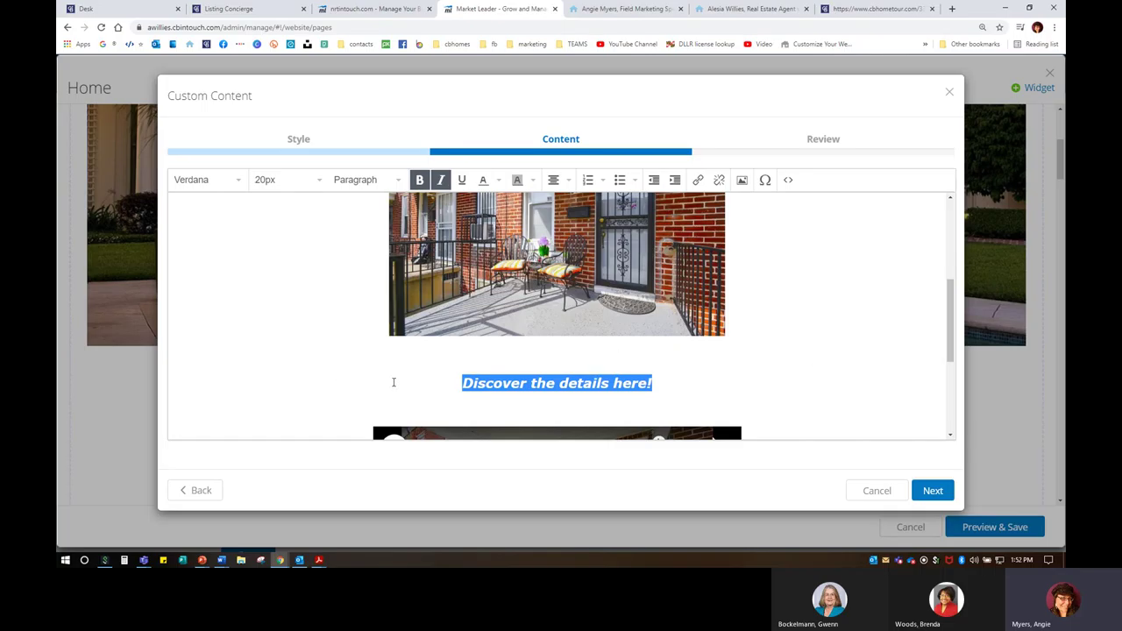
pyautogui.click(699, 180)
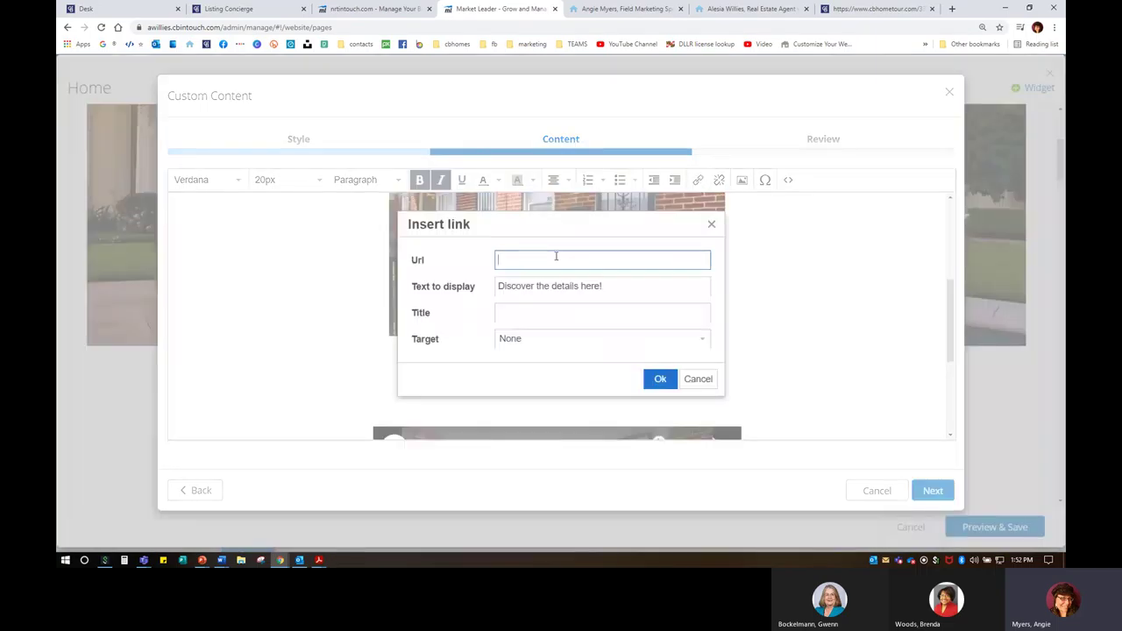
pyautogui.rightClick(558, 258)
pyautogui.click(581, 338)
pyautogui.click(520, 342)
pyautogui.click(529, 380)
pyautogui.click(659, 379)
pyautogui.click(812, 381)
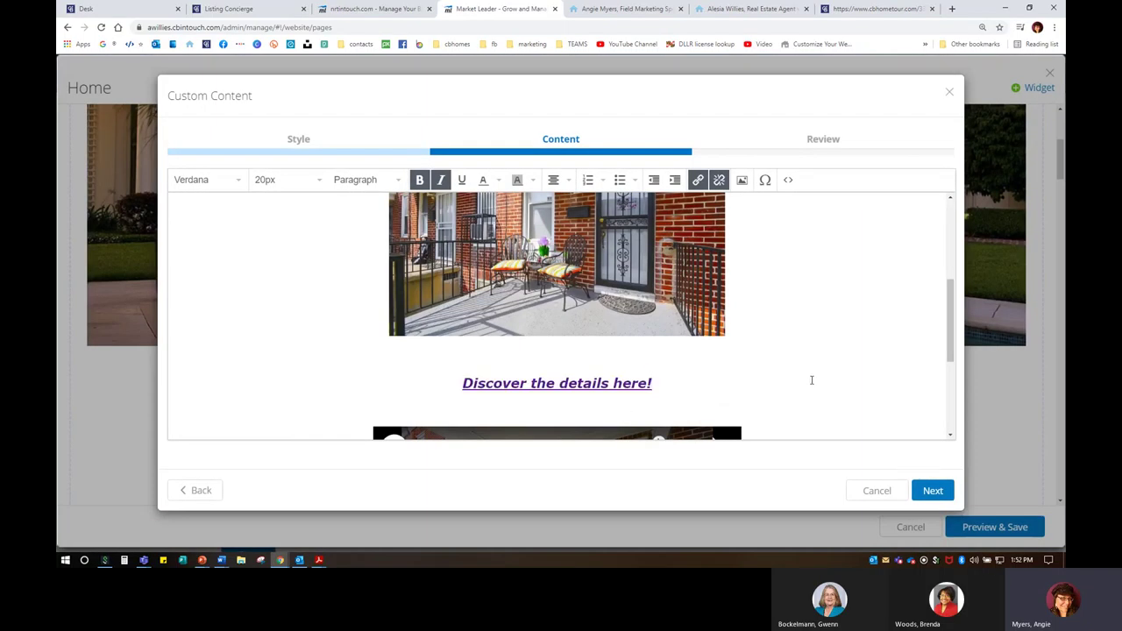
# Step: Remove the caption's link, then undo to restore it
pyautogui.moveTo(681, 385); pyautogui.dragTo(454, 384)
pyautogui.click(719, 179)
pyautogui.click(732, 401)
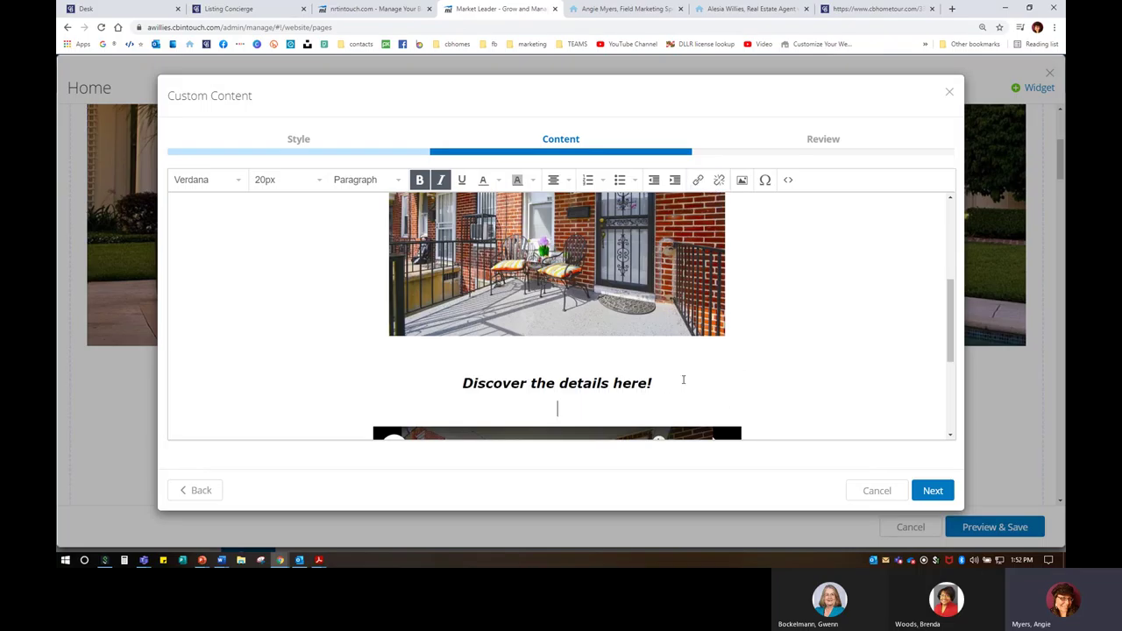
pyautogui.moveTo(667, 386); pyautogui.dragTo(455, 372)
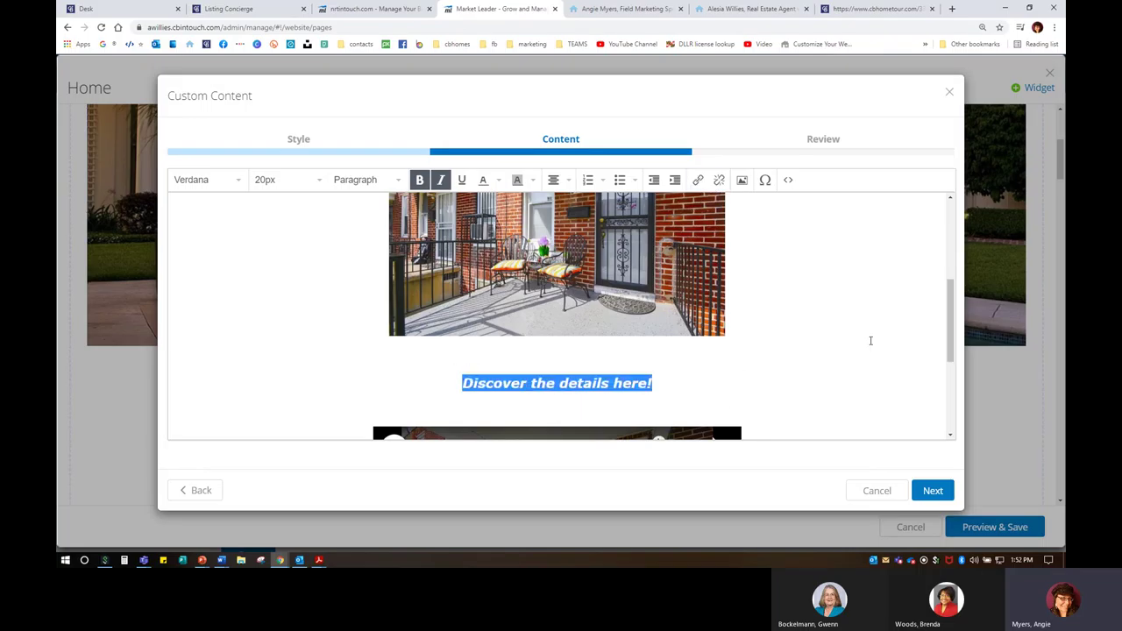
pyautogui.hotkey('ctrl', 'z')
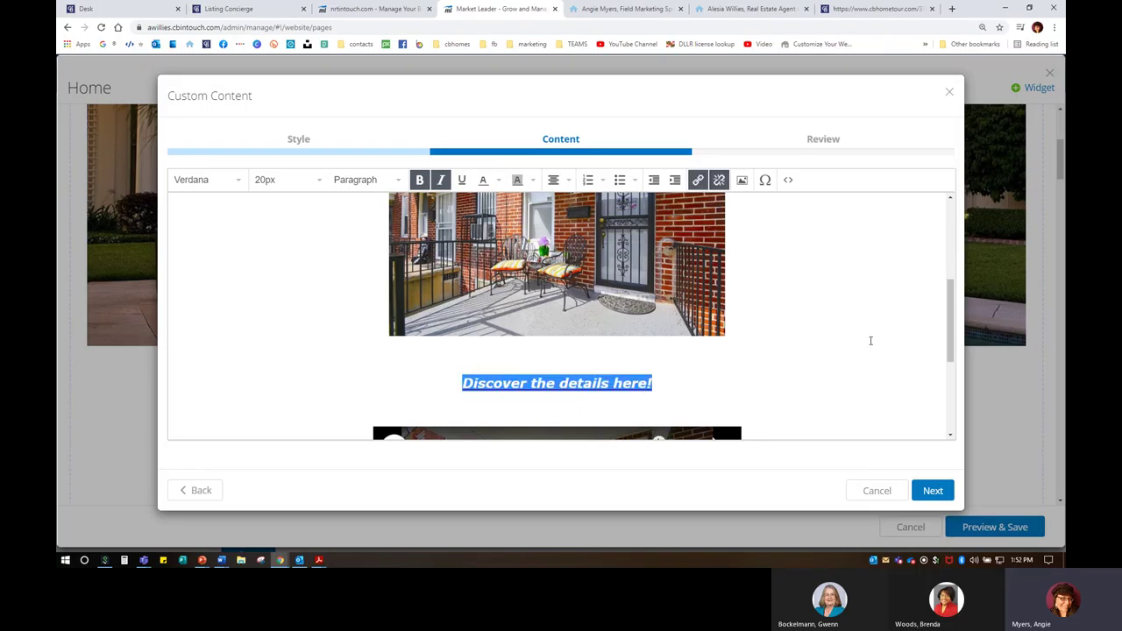
pyautogui.click(666, 362)
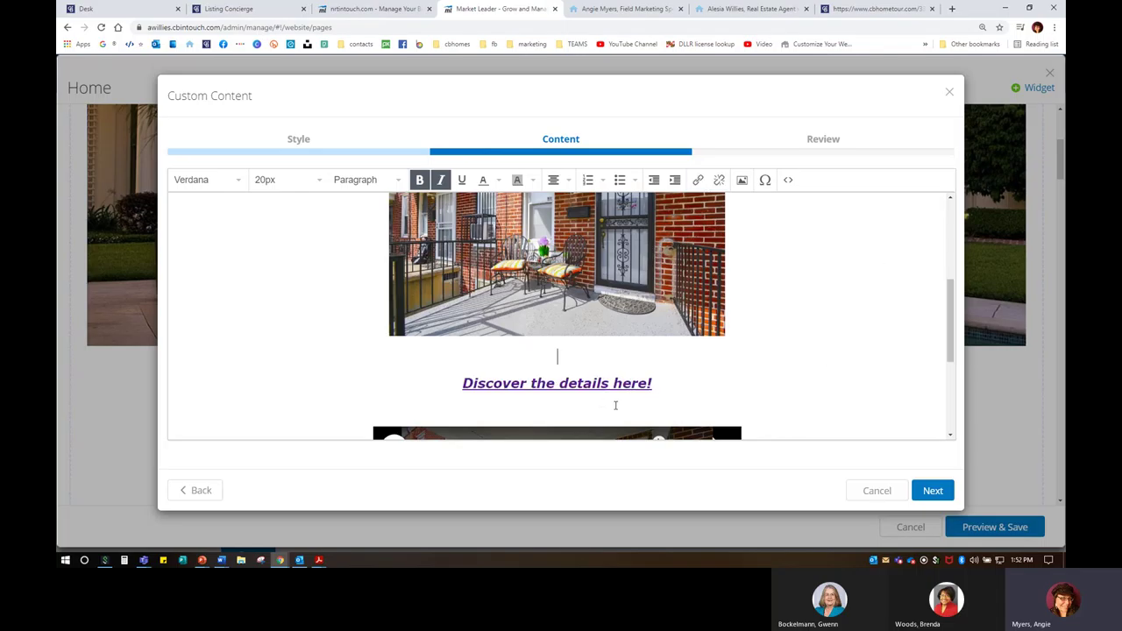
# Step: Re-link the caption to the cbhometour page in a new window and advance to Review
pyautogui.moveTo(660, 384); pyautogui.dragTo(459, 383)
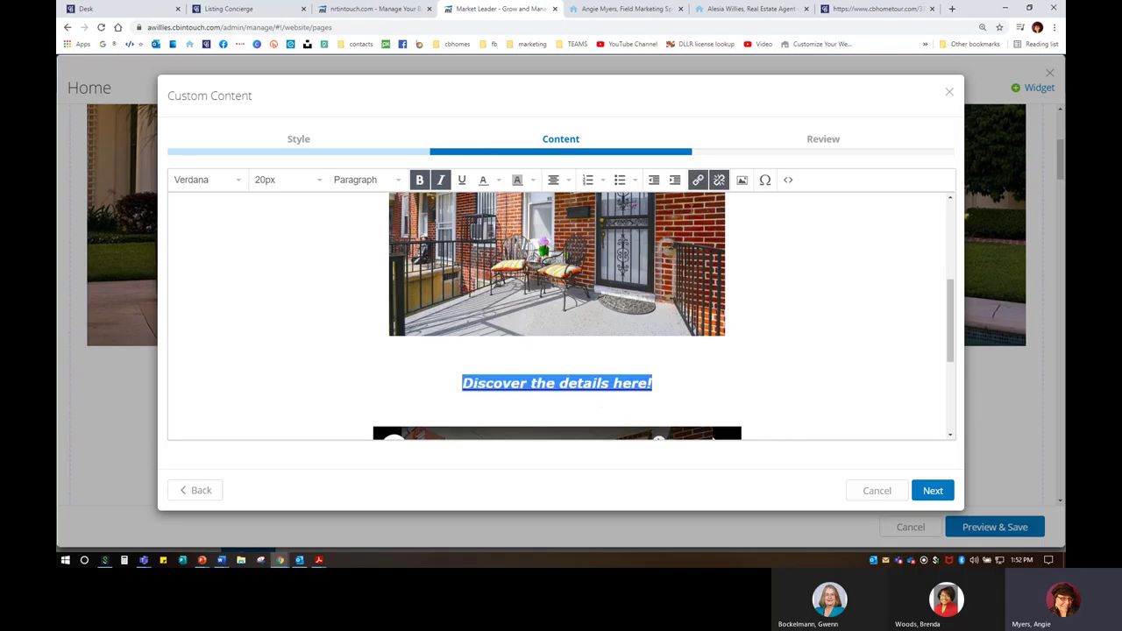
pyautogui.click(697, 180)
pyautogui.rightClick(515, 262)
pyautogui.click(540, 341)
pyautogui.click(519, 339)
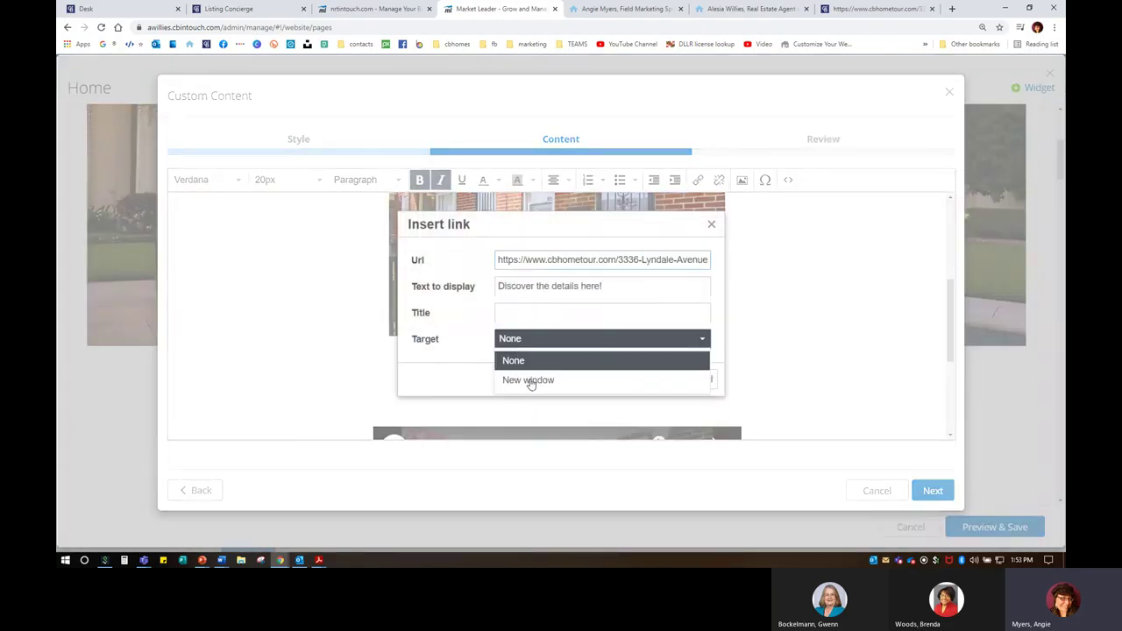
pyautogui.click(531, 380)
pyautogui.click(662, 382)
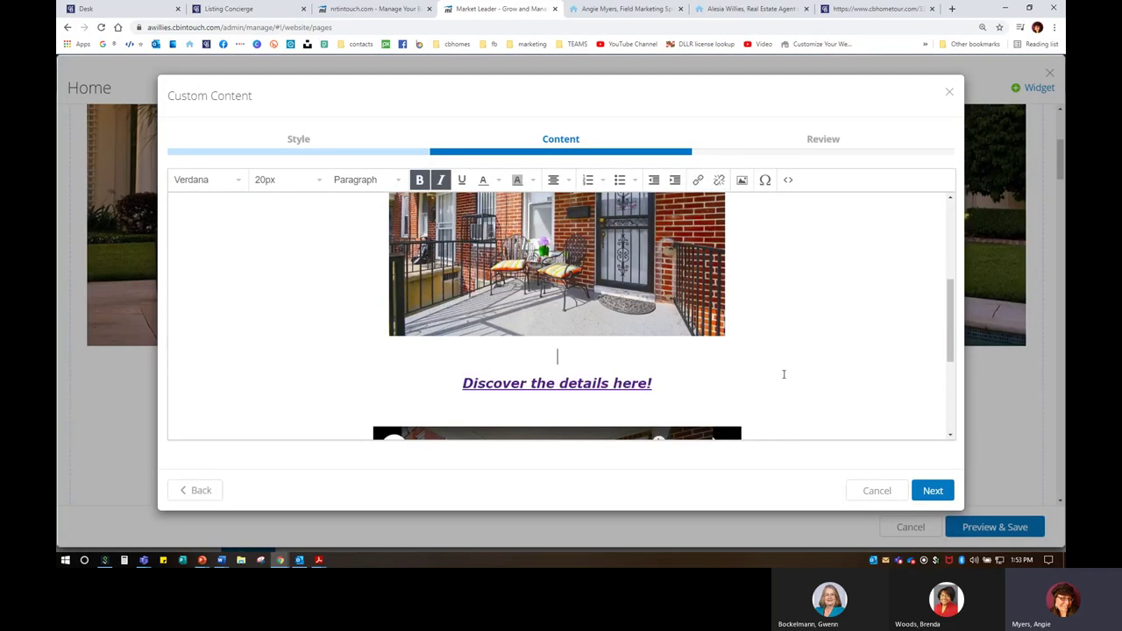
pyautogui.click(942, 493)
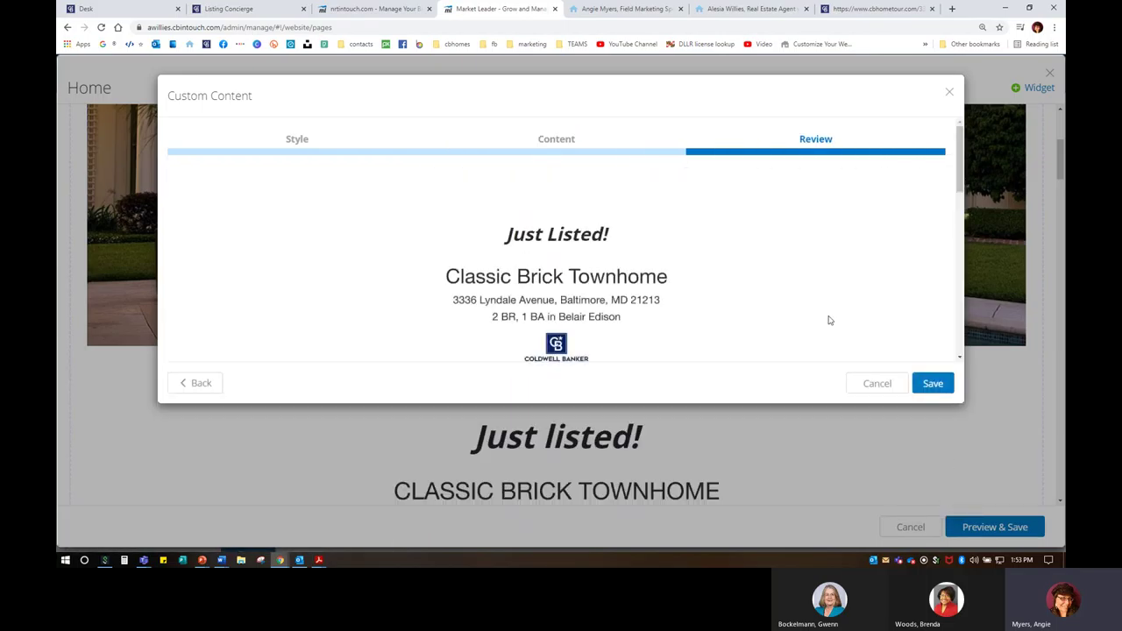
# Step: Save the Just Listed widget to the Home page and check the live agent website
pyautogui.click(932, 383)
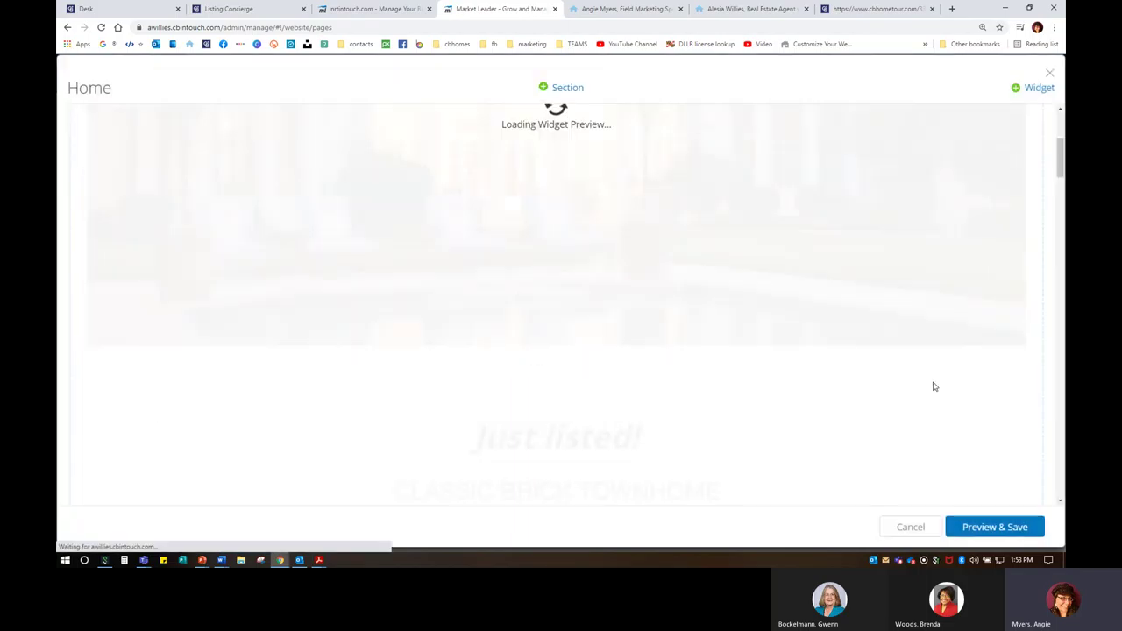
pyautogui.scroll(-3, 497, 386)
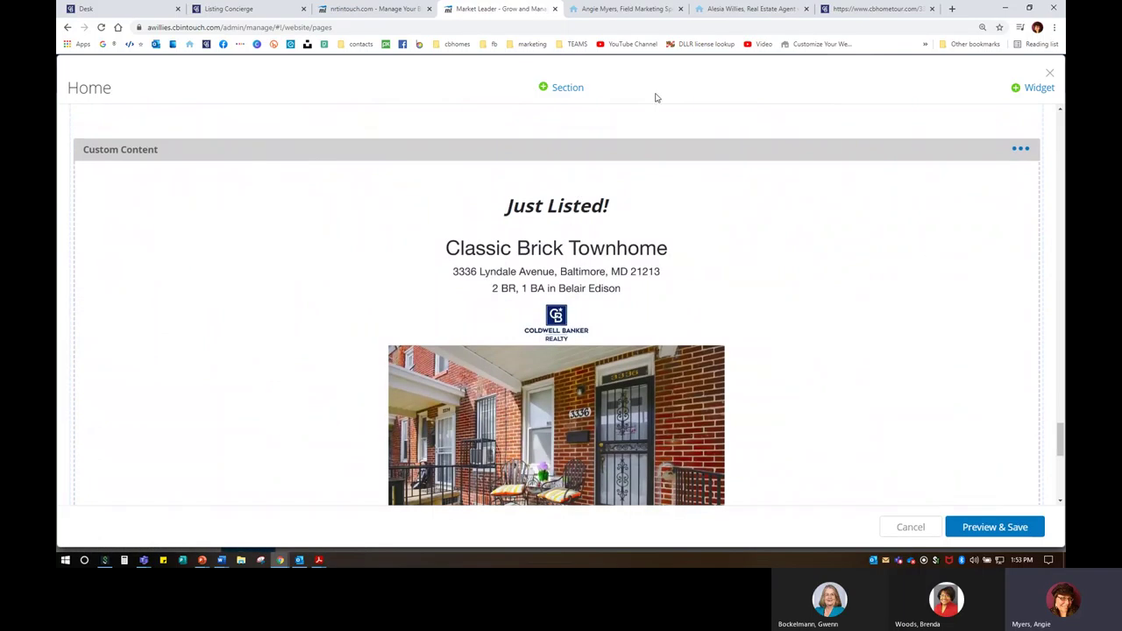
pyautogui.click(749, 9)
pyautogui.scroll(5, 646, 283)
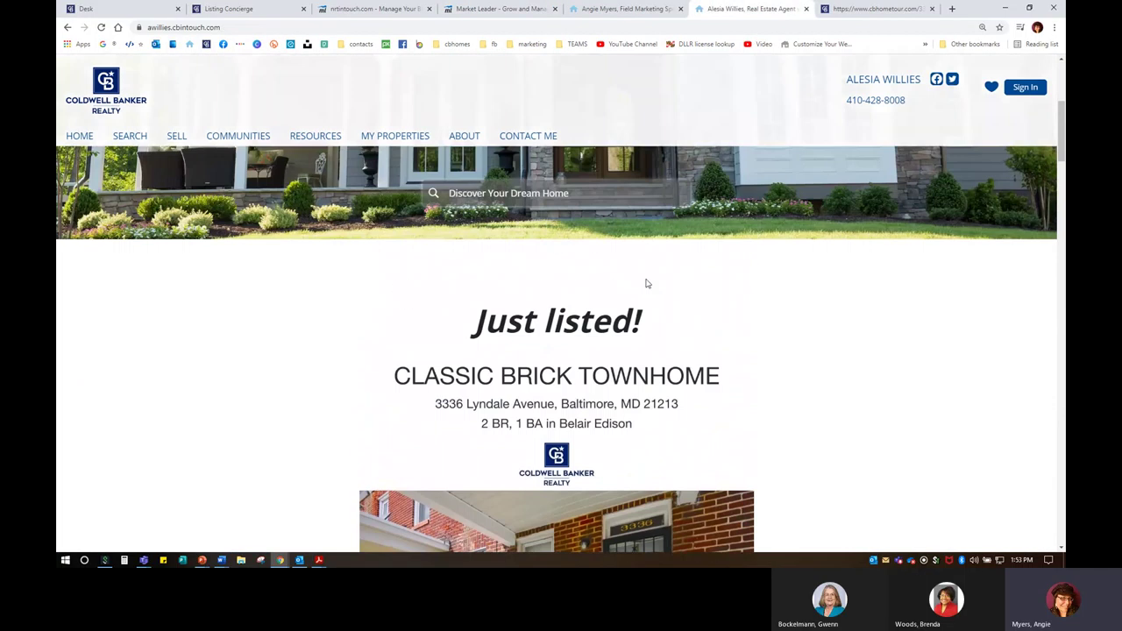
pyautogui.scroll(4, 625, 347)
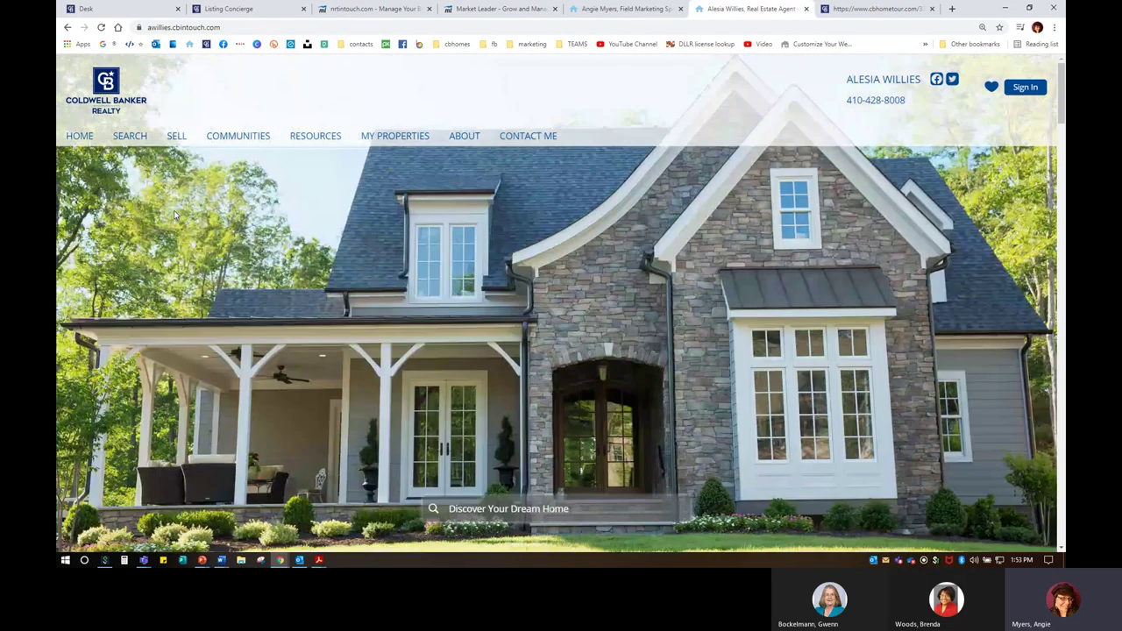
pyautogui.scroll(-4, 808, 357)
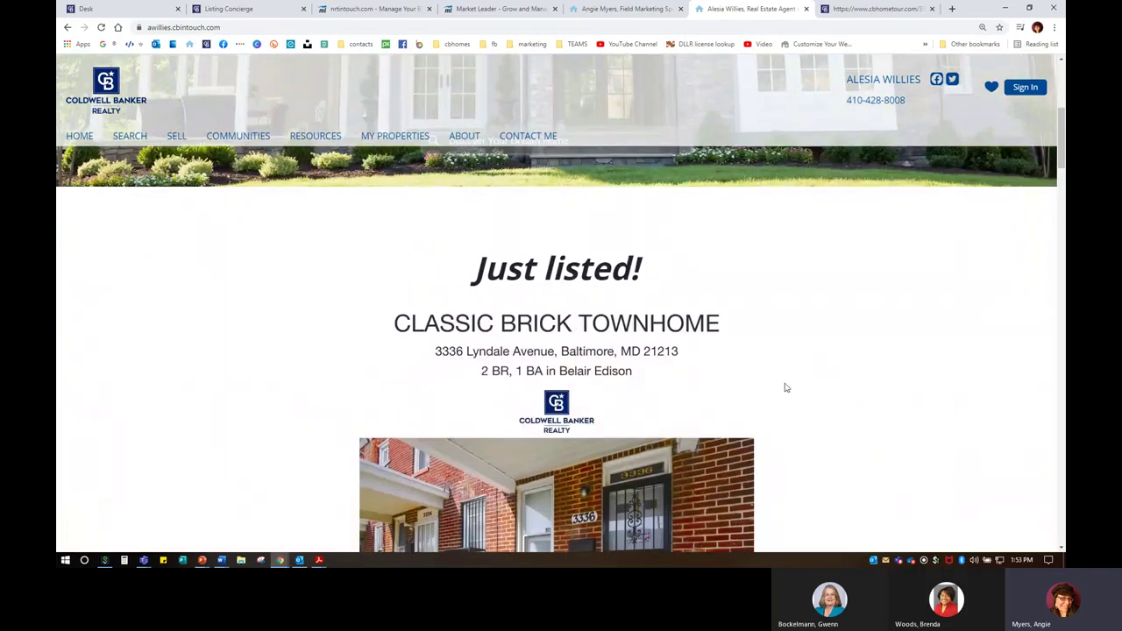
# Step: Move the Just Listed widget up the Home page, preview it, and save the changes
pyautogui.click(348, 11)
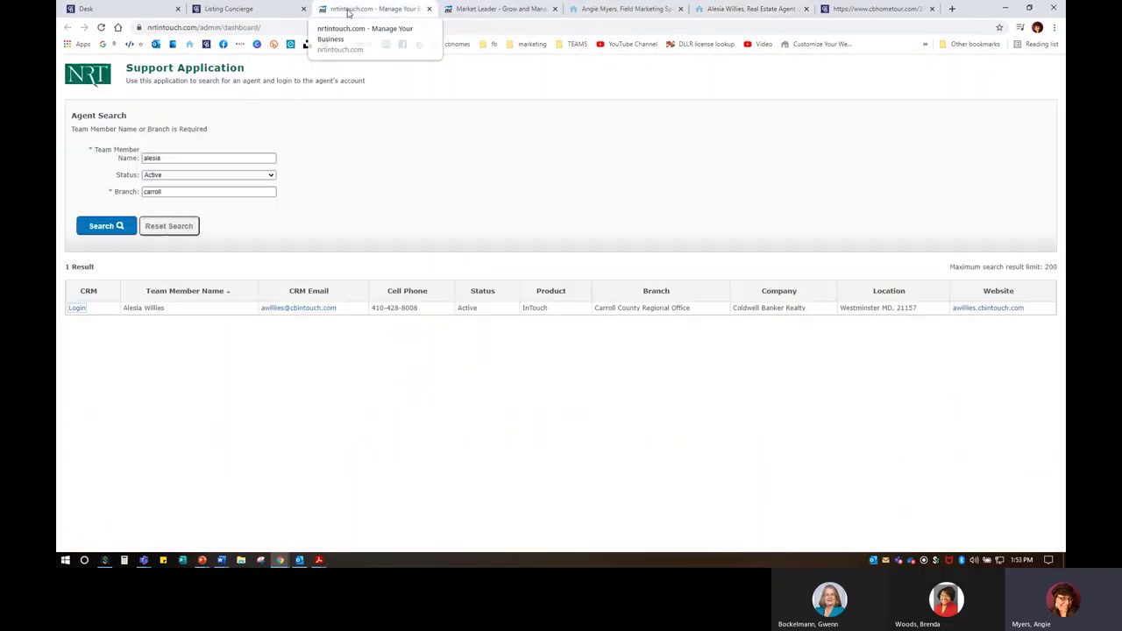
pyautogui.click(495, 9)
pyautogui.click(1022, 151)
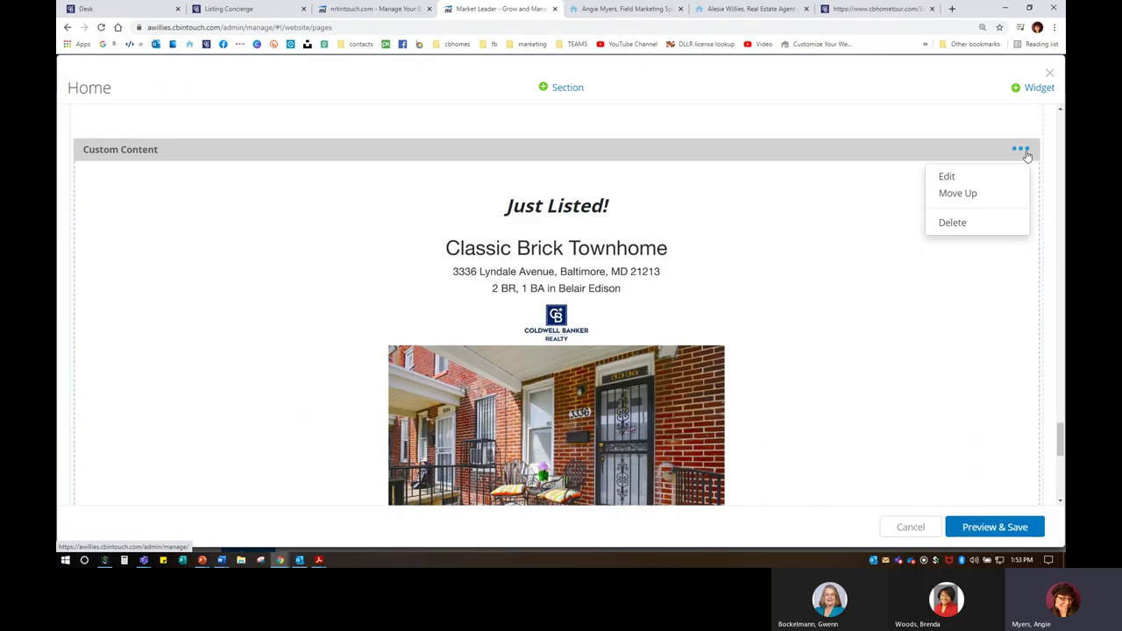
pyautogui.click(974, 195)
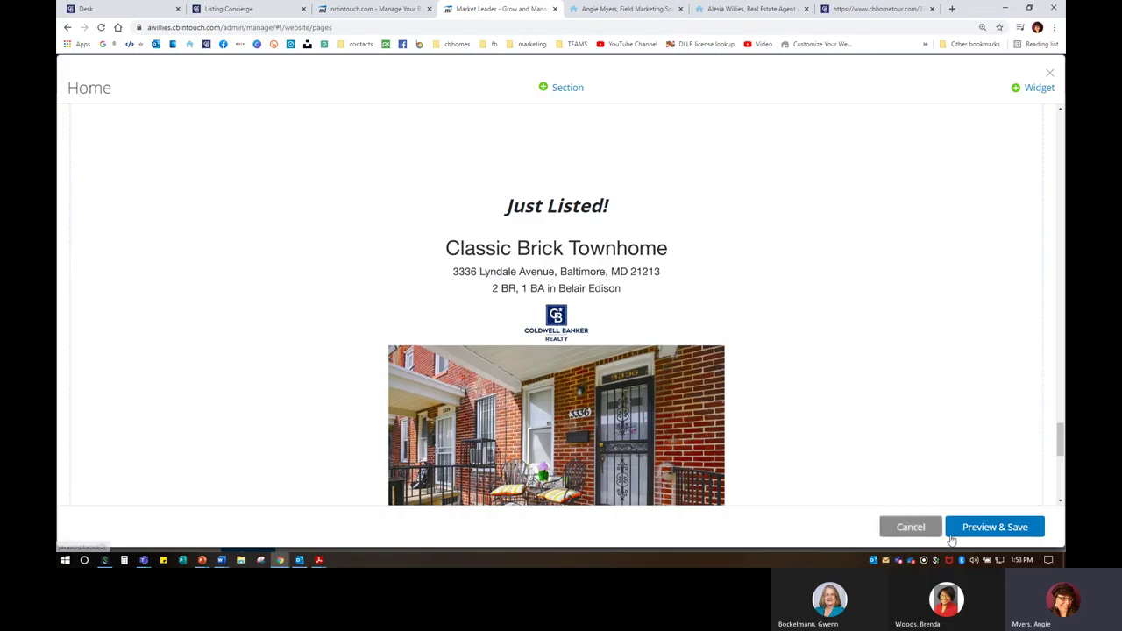
pyautogui.click(985, 527)
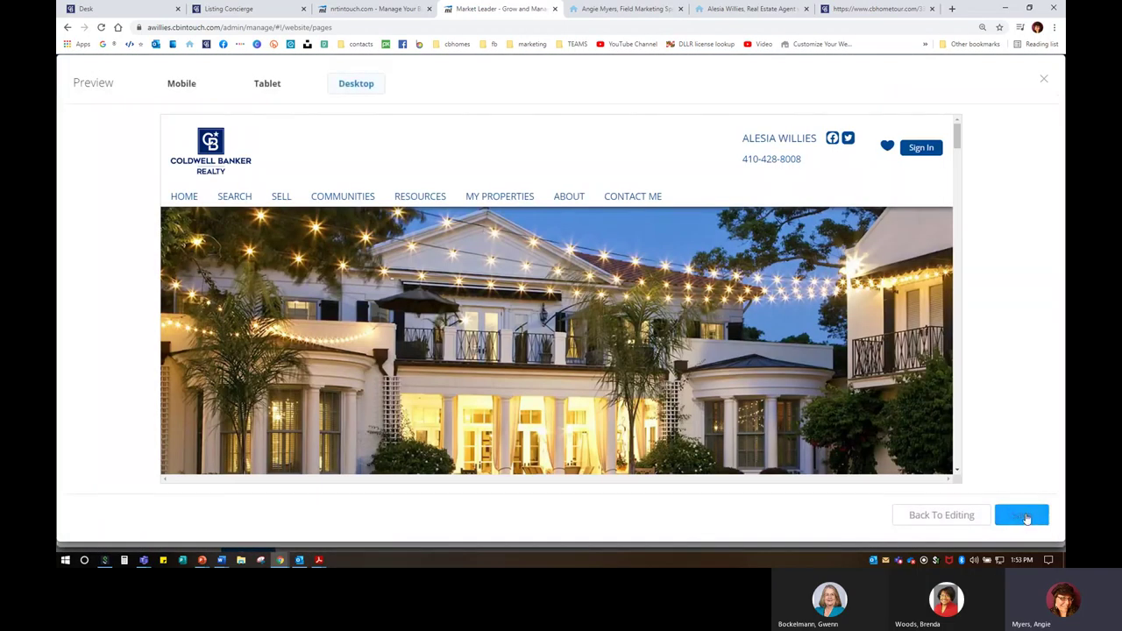
pyautogui.click(1021, 516)
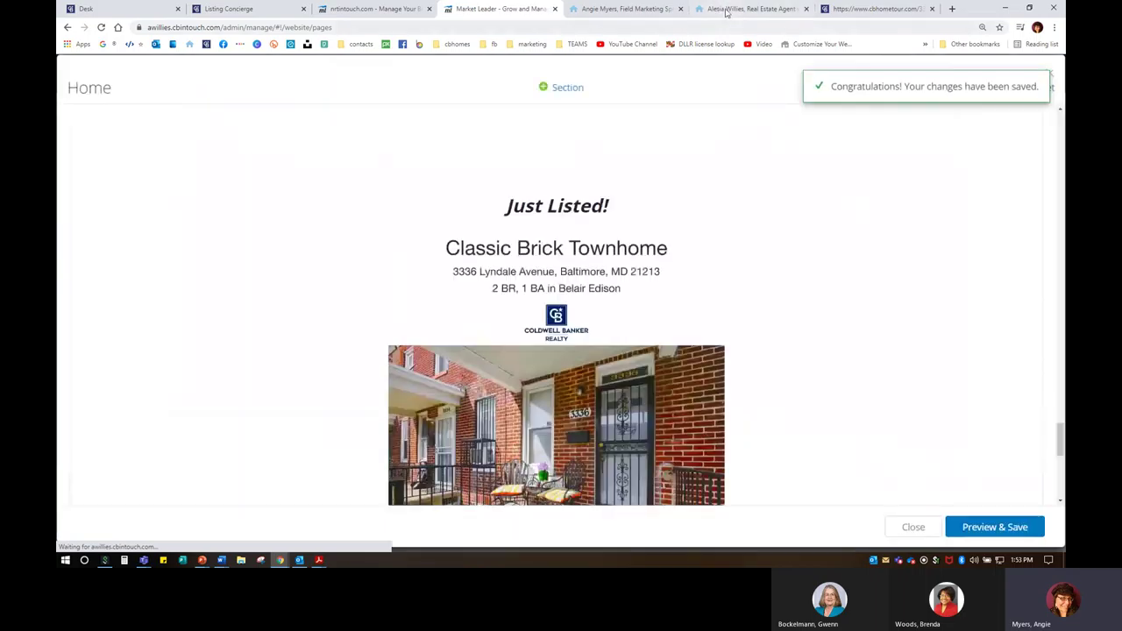
# Step: Reload the live agent site and play the embedded tour video in the Just Listed section
pyautogui.click(726, 11)
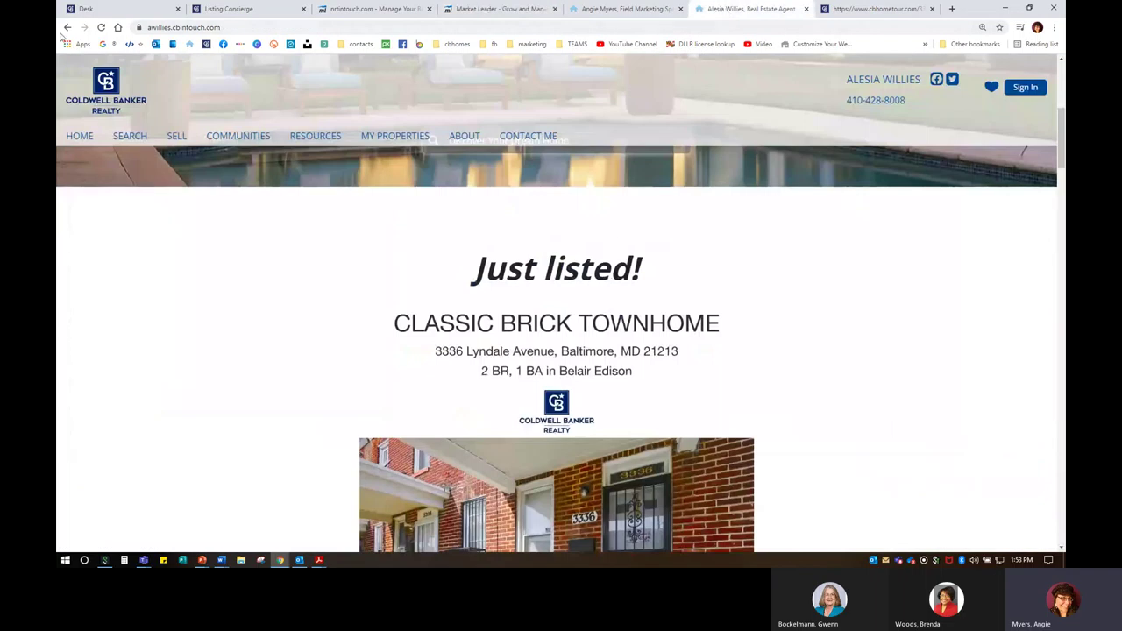
pyautogui.click(101, 27)
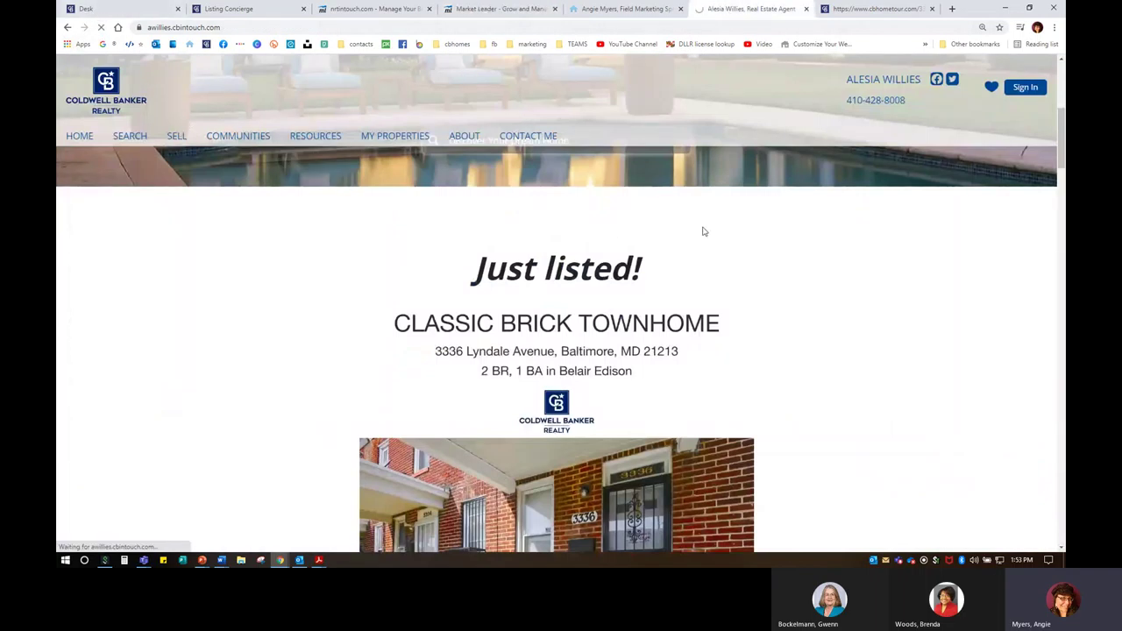
pyautogui.scroll(-5, 672, 288)
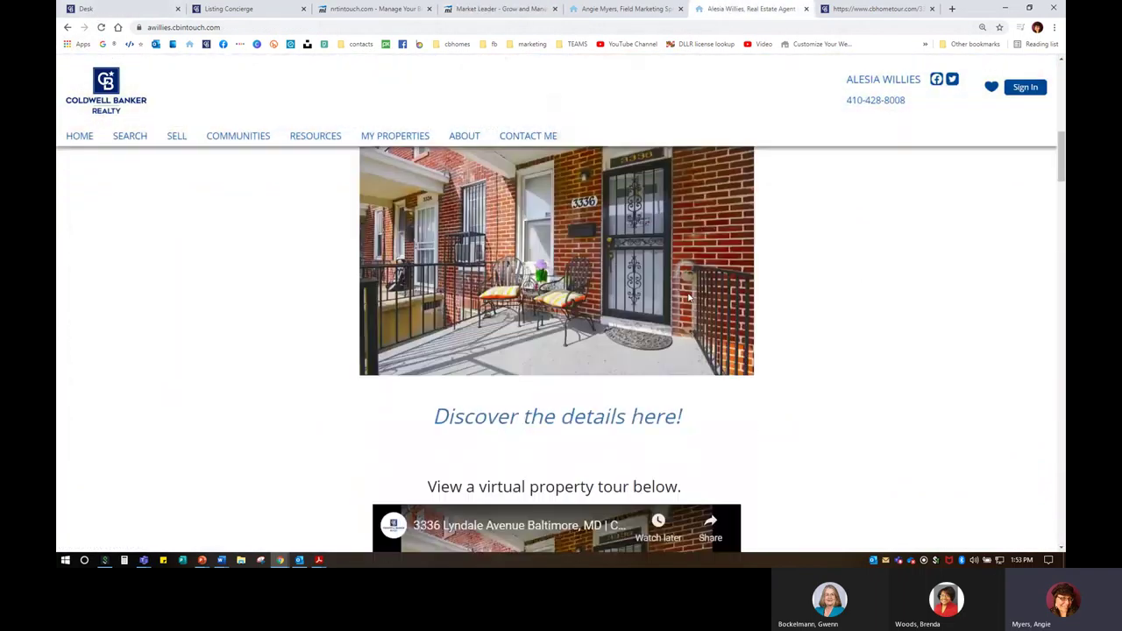
pyautogui.scroll(-15, 688, 298)
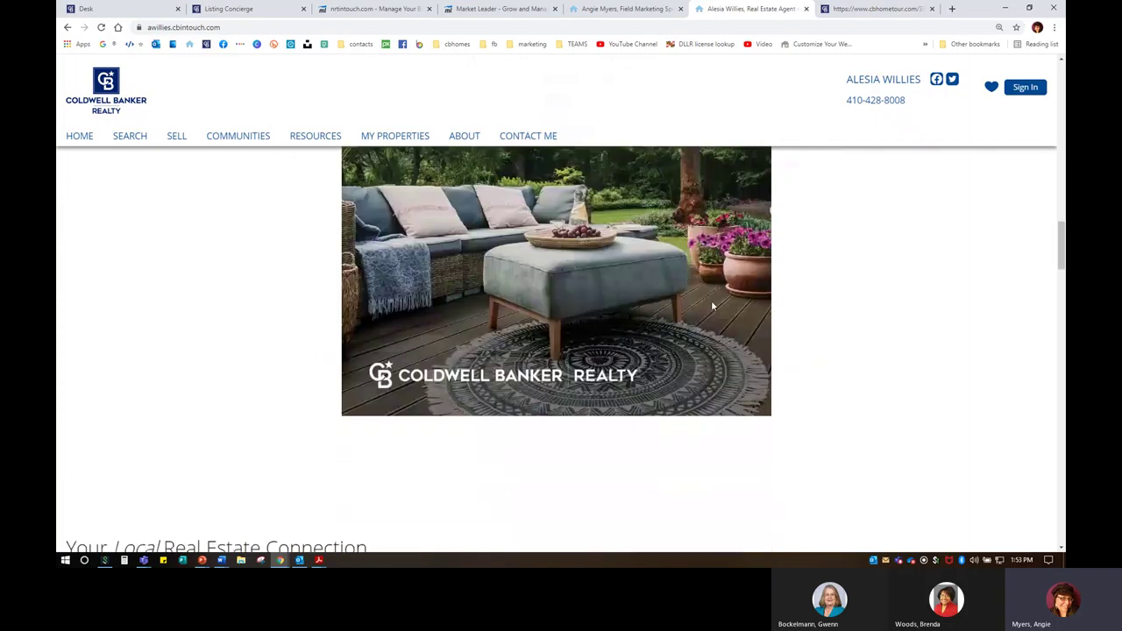
pyautogui.scroll(-15, 711, 297)
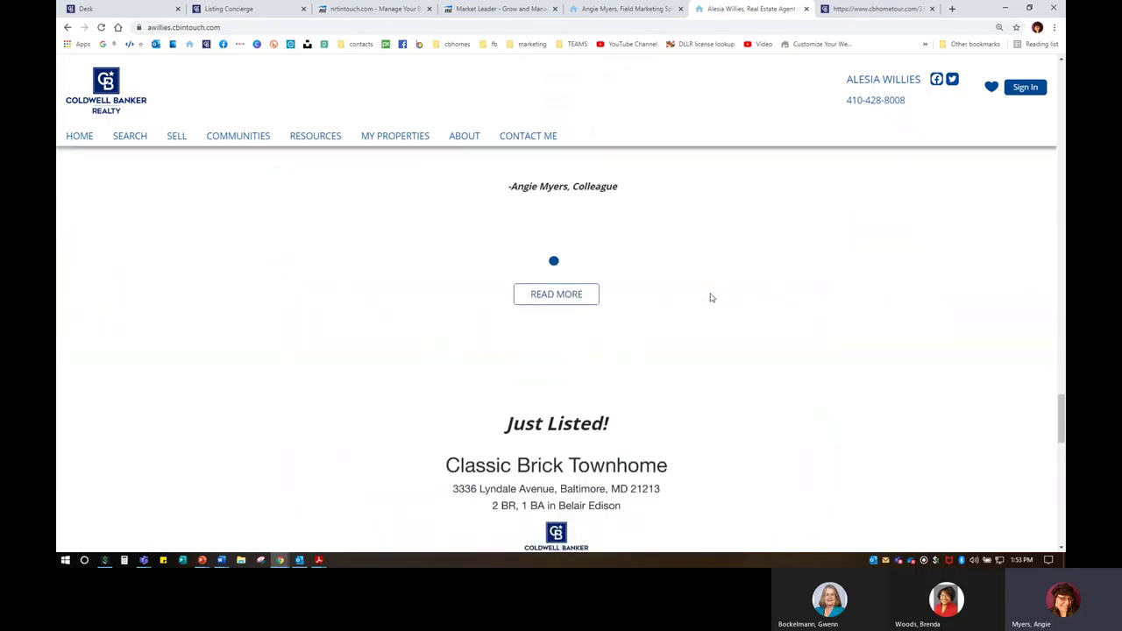
pyautogui.scroll(-1, 711, 297)
pyautogui.scroll(2, 495, 267)
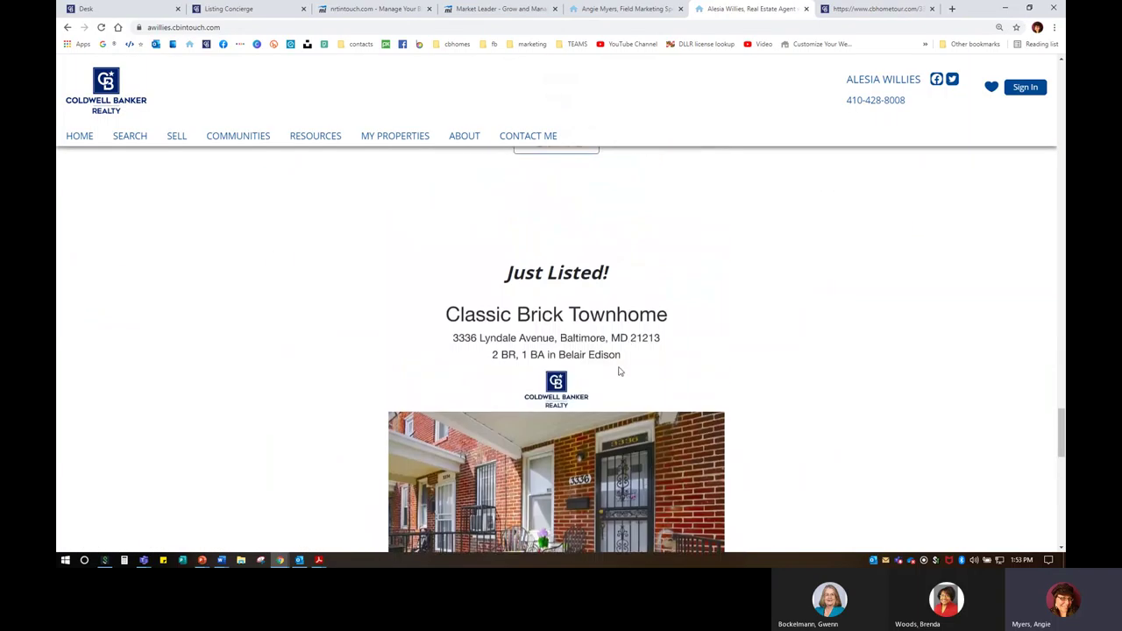
pyautogui.scroll(-1, 623, 373)
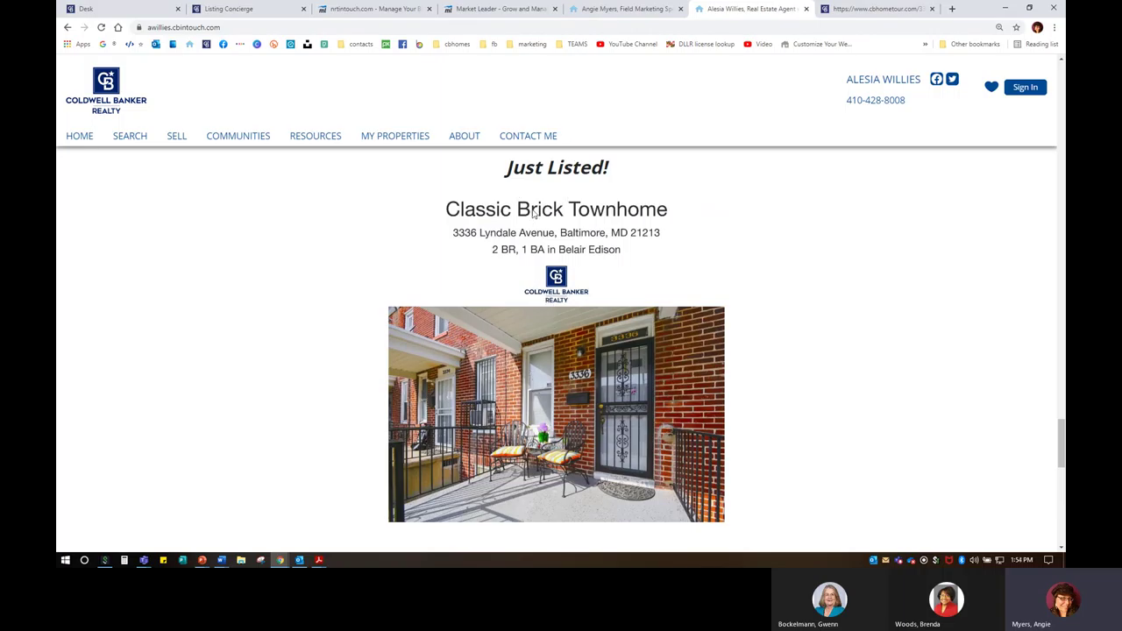
pyautogui.scroll(-3, 620, 465)
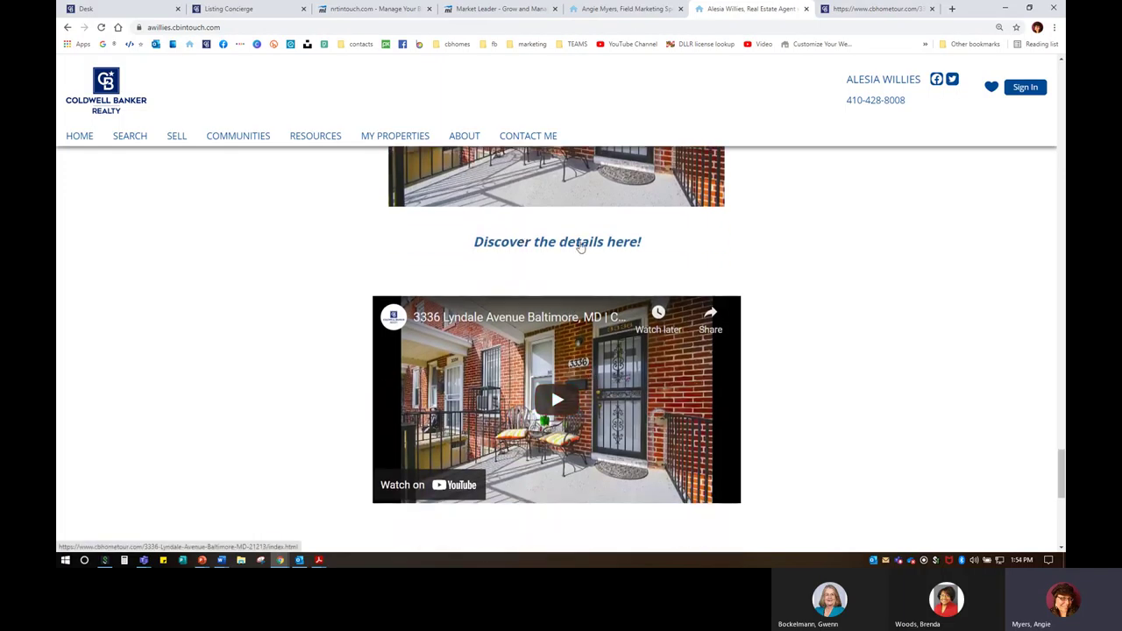
pyautogui.click(559, 403)
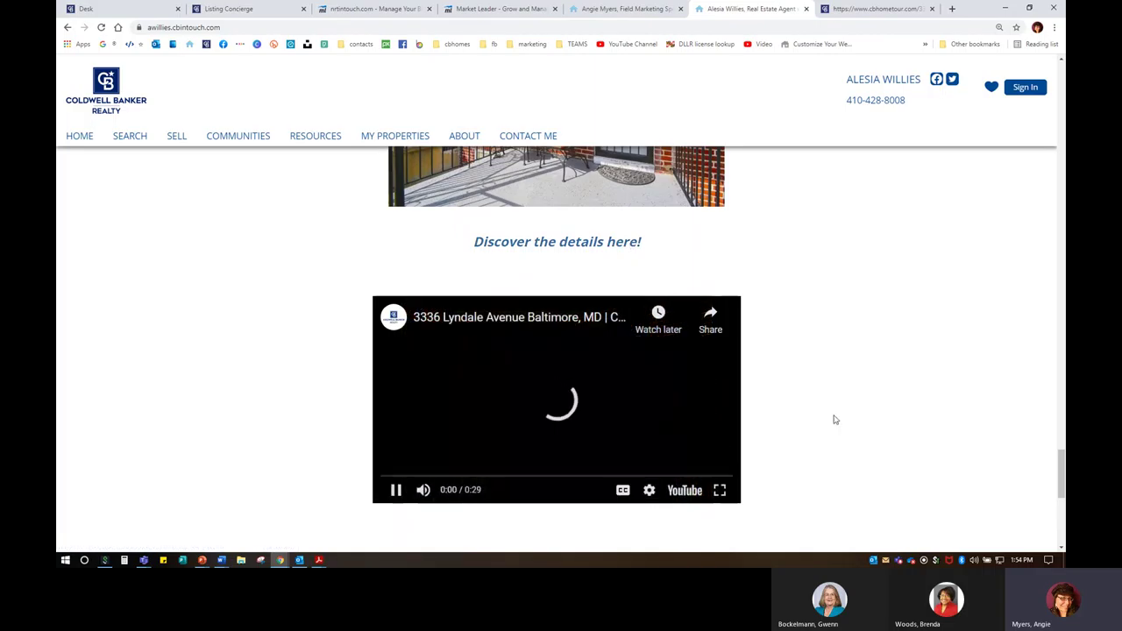